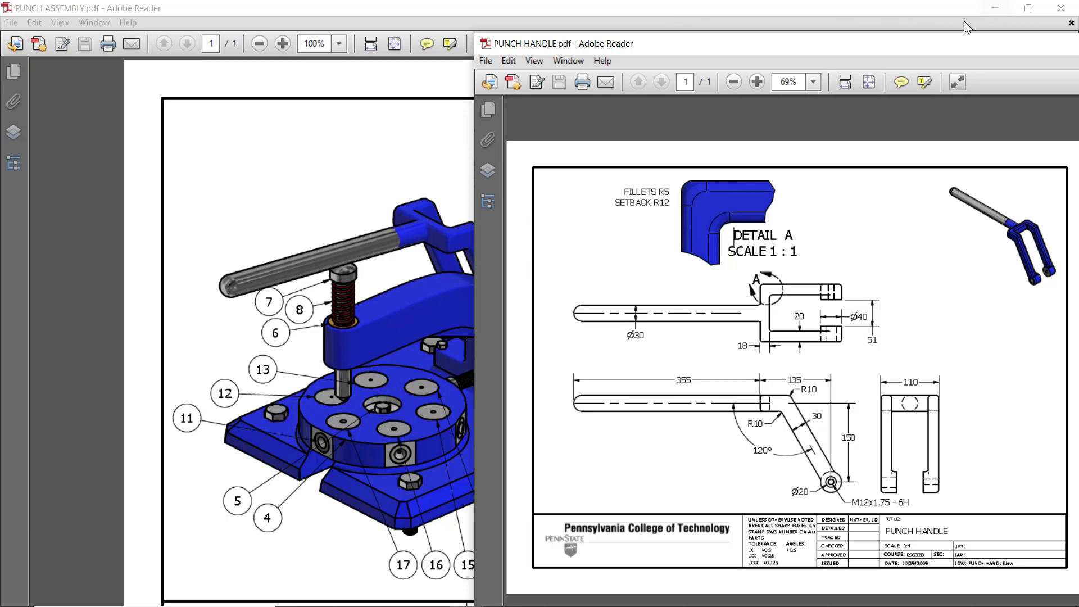
# Minimize the punch assembly drawing and place the punch handle drawing beside the SOLIDWORKS window
pyautogui.moveTo(914, 46); pyautogui.dragTo(955, 71)
pyautogui.click(995, 7)
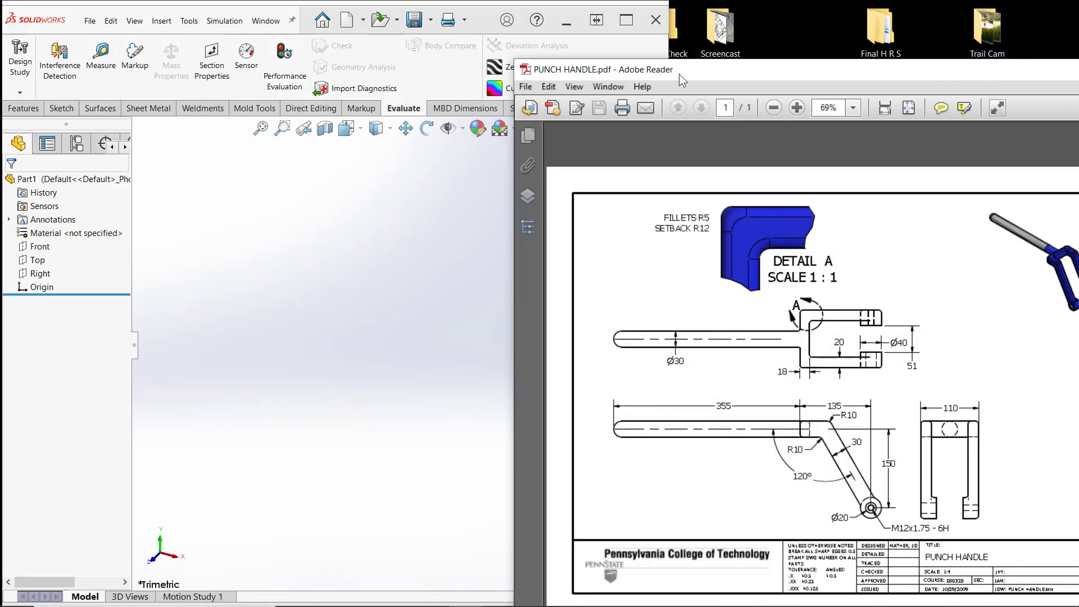
pyautogui.moveTo(679, 73); pyautogui.dragTo(781, 28)
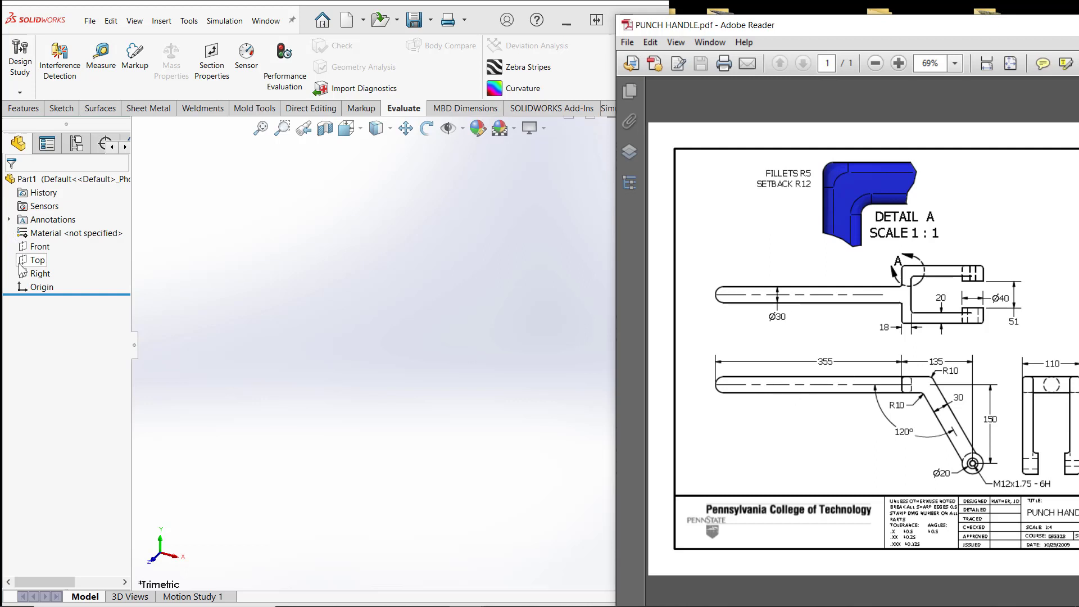
# Sketch a corner rectangle on the Front plane, about 57 mm by 18 mm, extending left and up from the origin
pyautogui.click(37, 247)
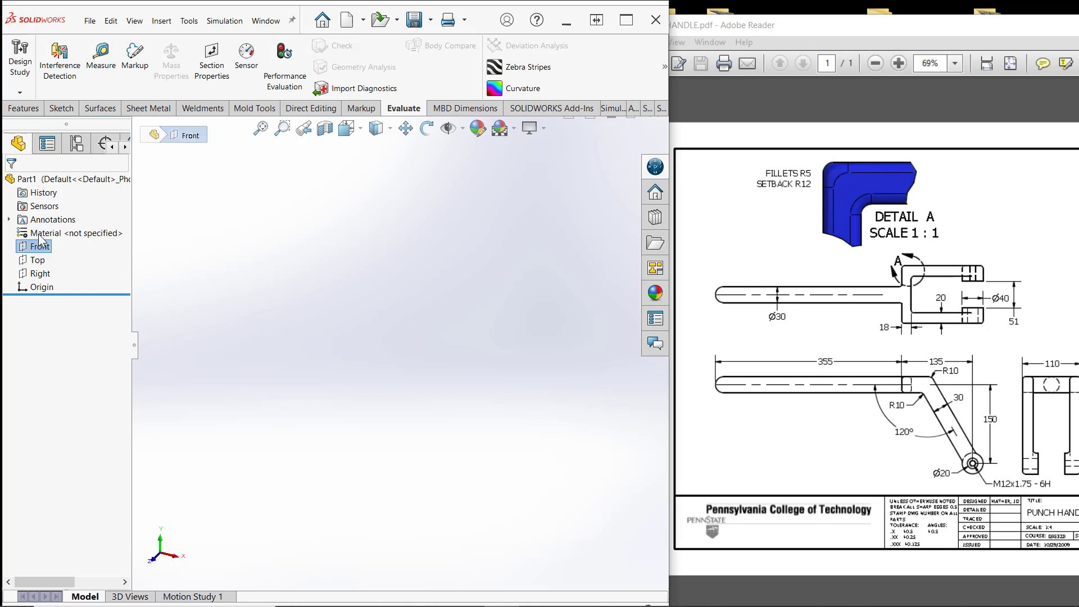
pyautogui.click(39, 234)
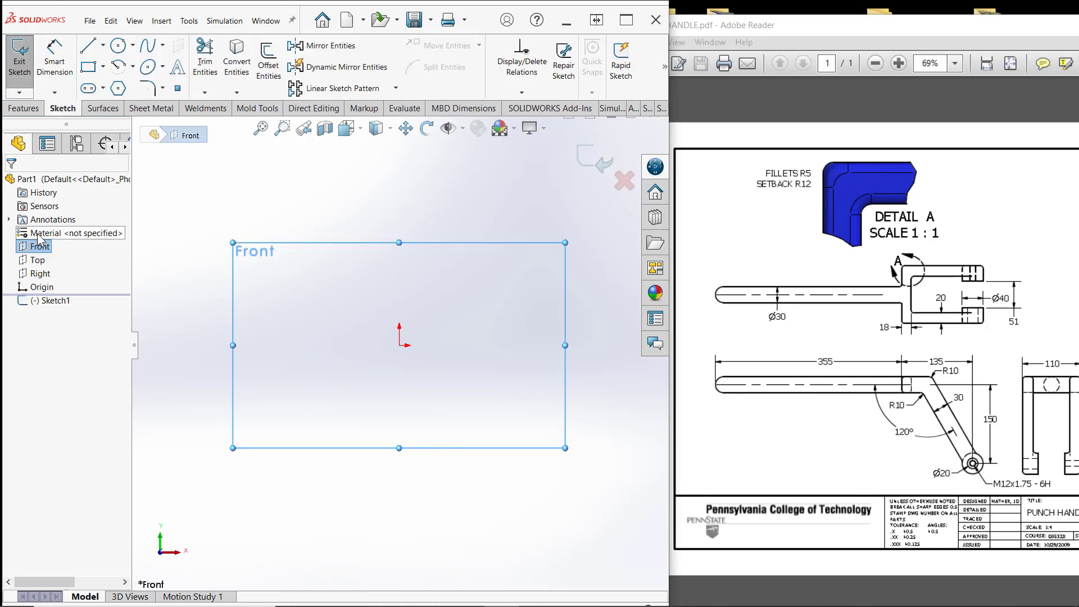
pyautogui.click(87, 69)
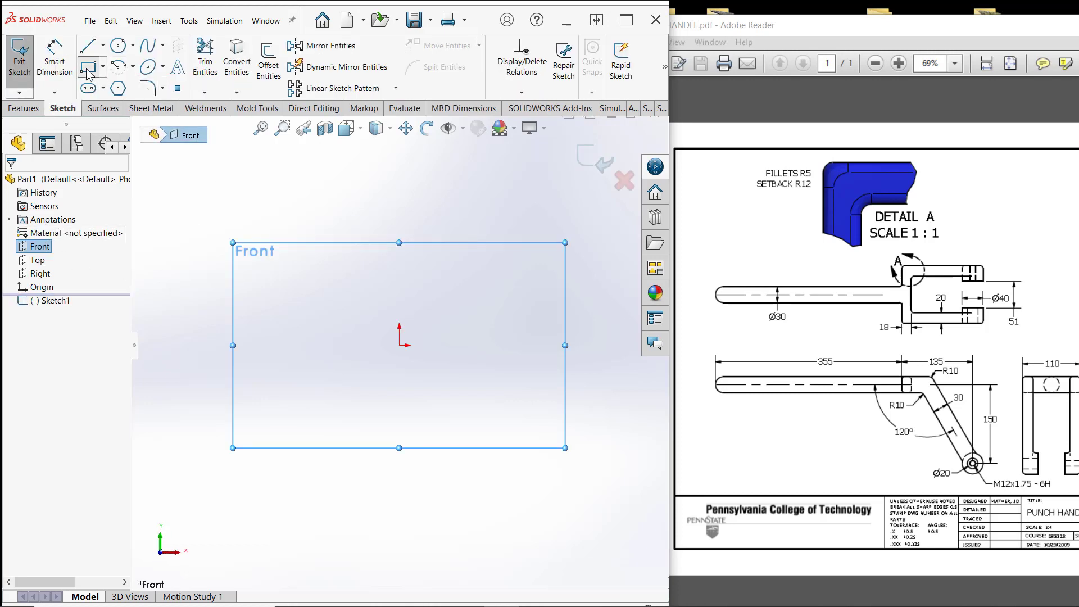
pyautogui.click(398, 345)
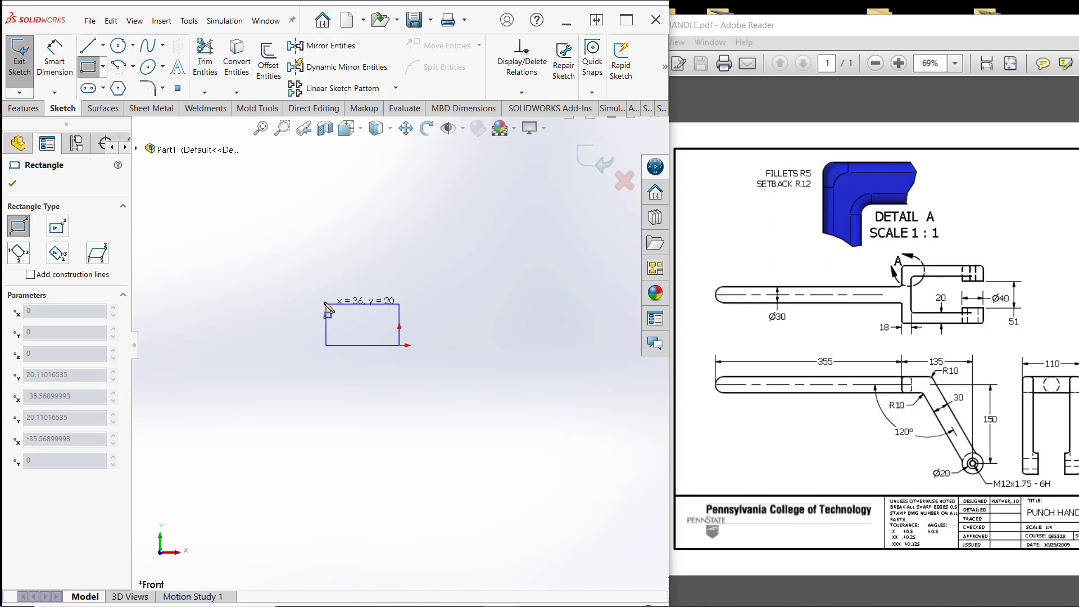
pyautogui.click(281, 309)
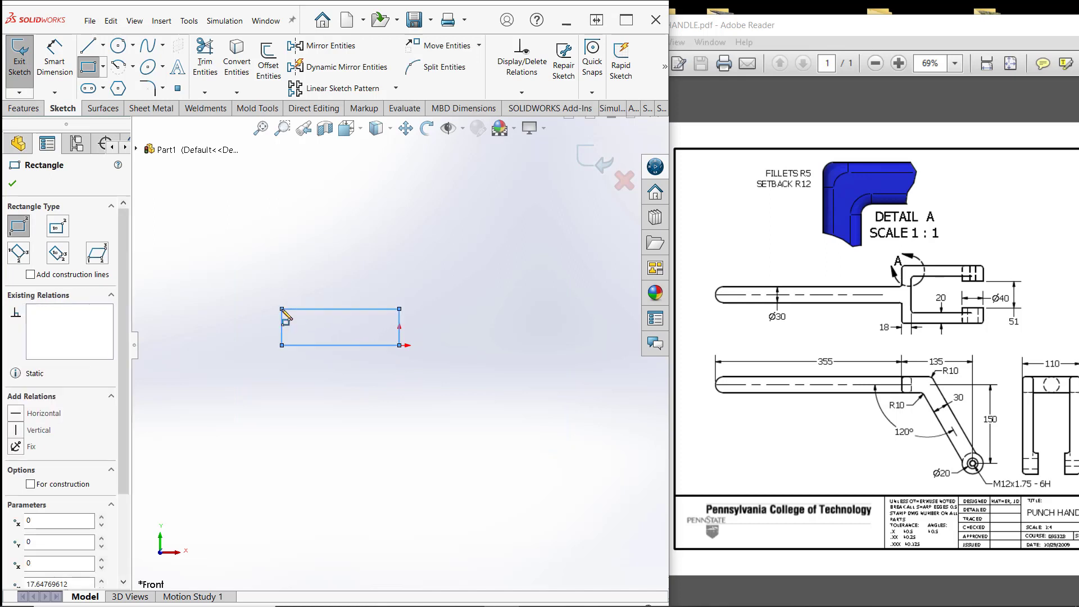
pyautogui.rightClick(217, 200)
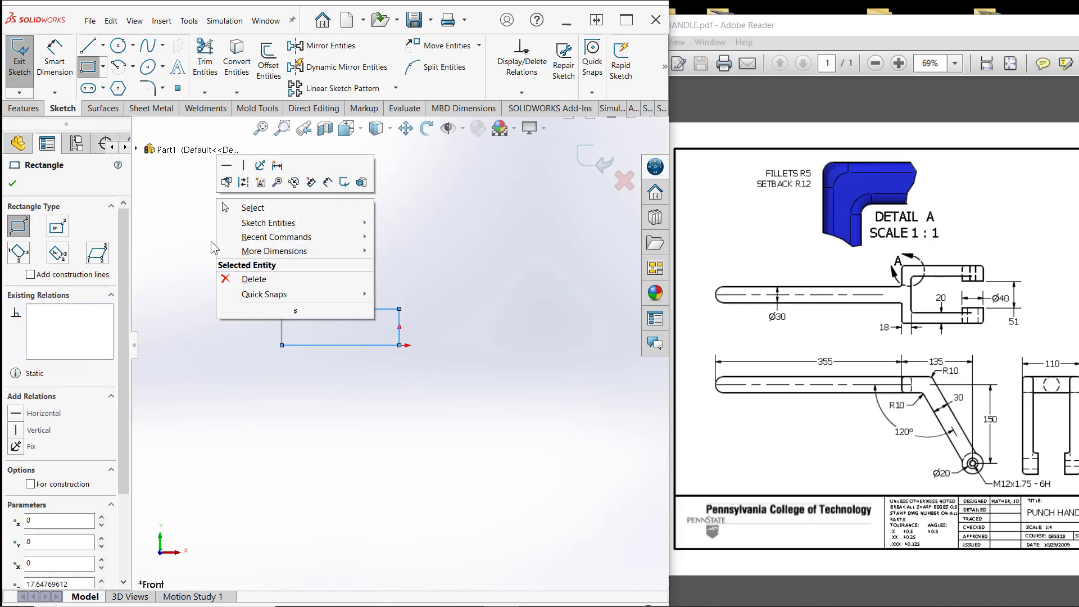
pyautogui.press('Escape')
# Convert the rectangle's bottom line to construction geometry
pyautogui.click(326, 346)
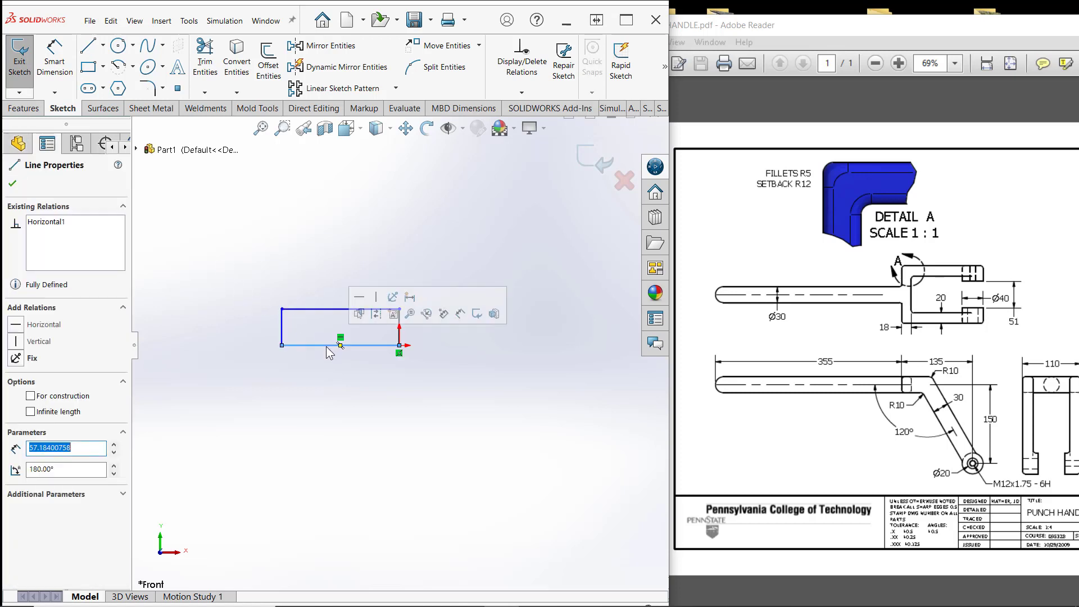
pyautogui.rightClick(327, 347)
pyautogui.press('Escape')
pyautogui.click(352, 331)
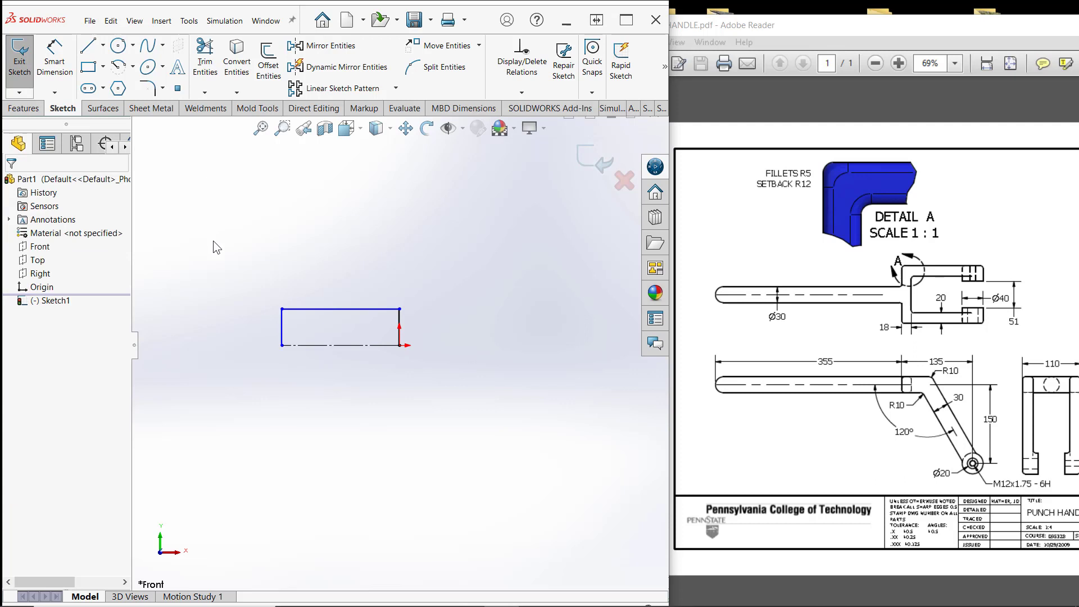
# Add a 30 mm diameter dimension between the construction centerline and the rectangle's top line
pyautogui.press('d')
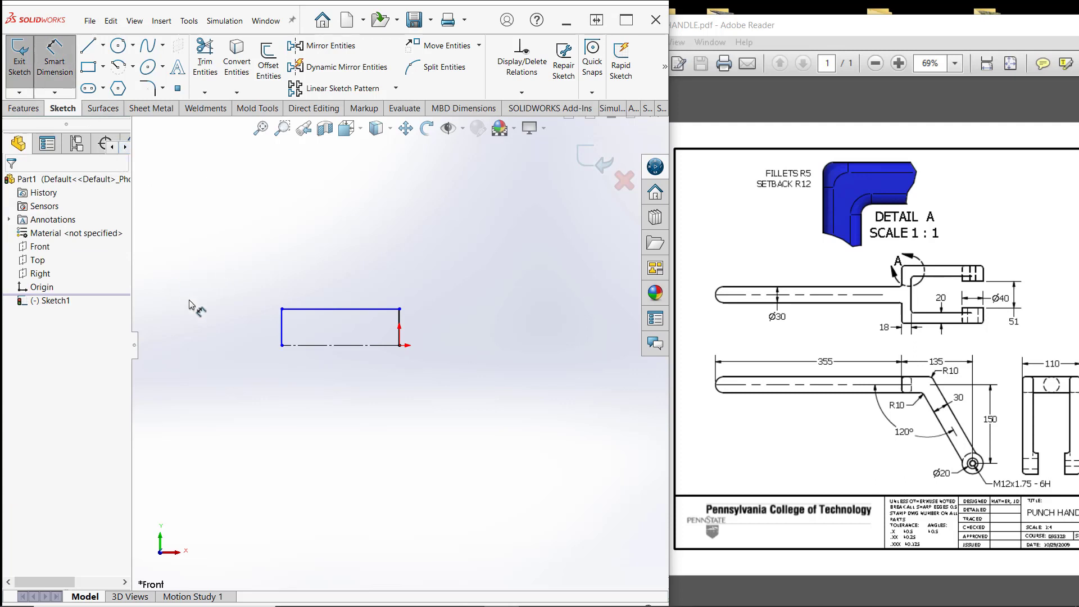
pyautogui.click(312, 346)
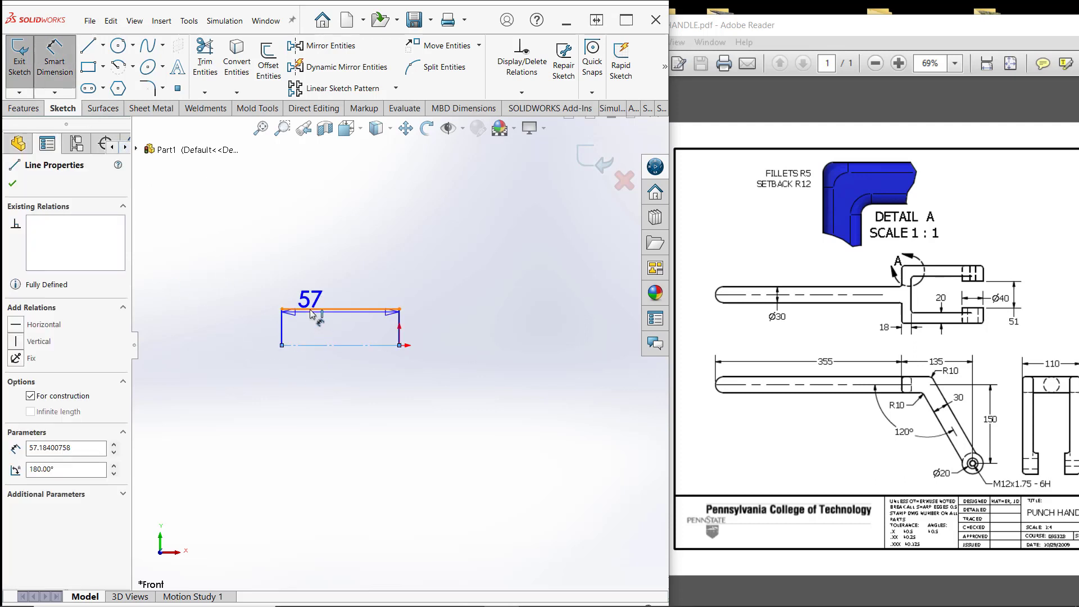
pyautogui.click(309, 309)
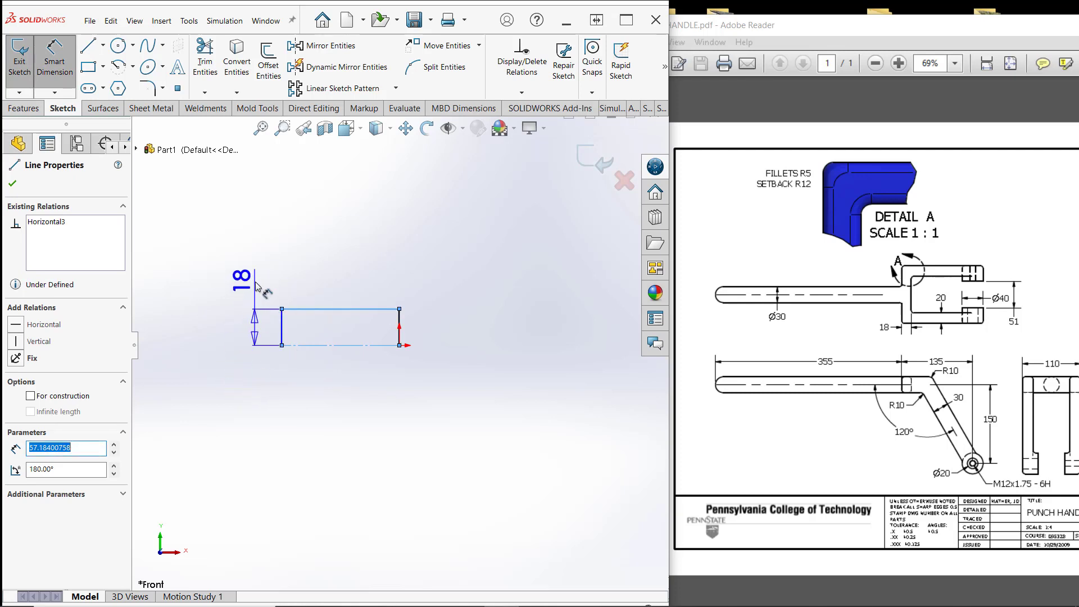
pyautogui.click(234, 406)
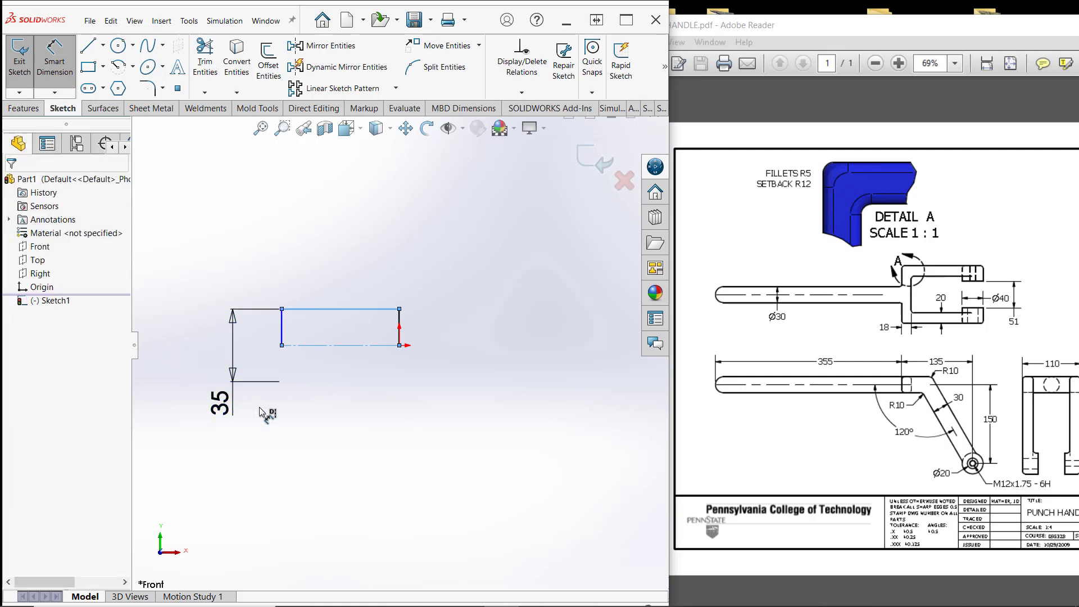
pyautogui.write('30')
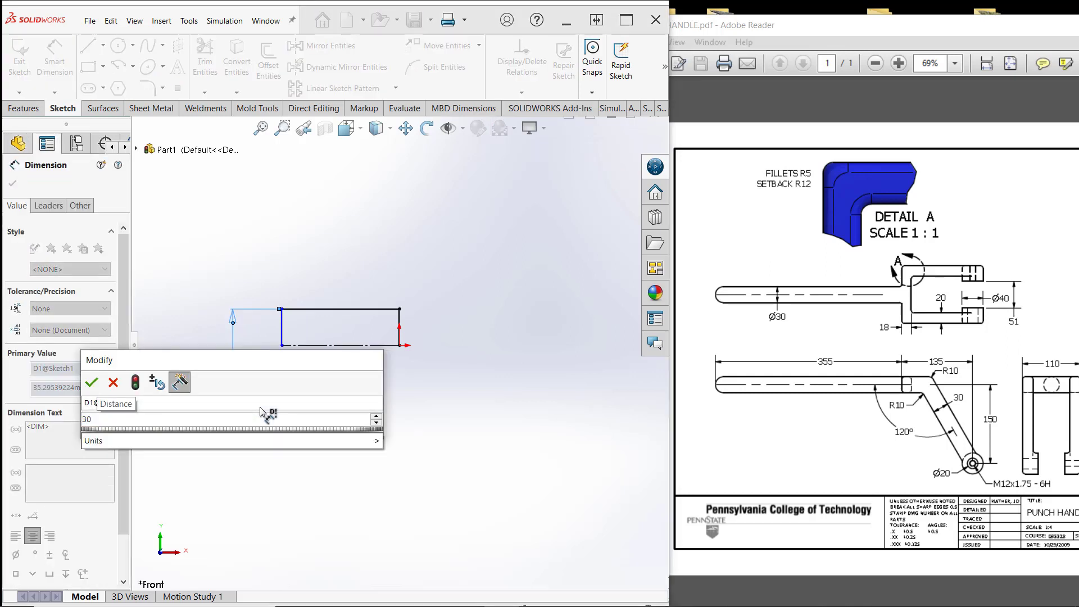
pyautogui.press('Return')
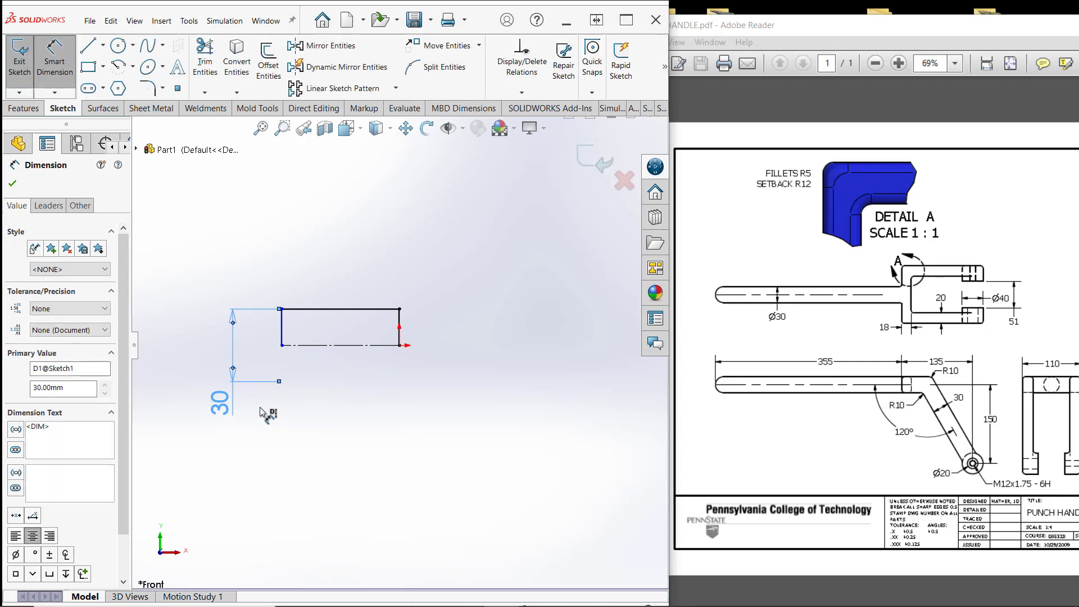
pyautogui.press('Escape')
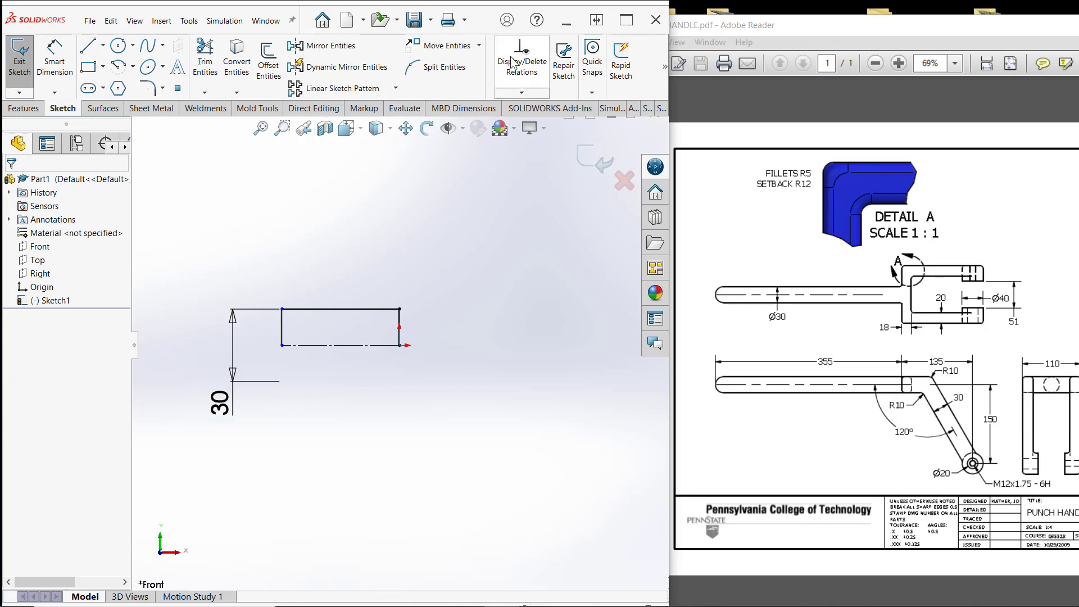
# Set the document's overall drafting standard to ANSI and review its unit settings
pyautogui.click(626, 20)
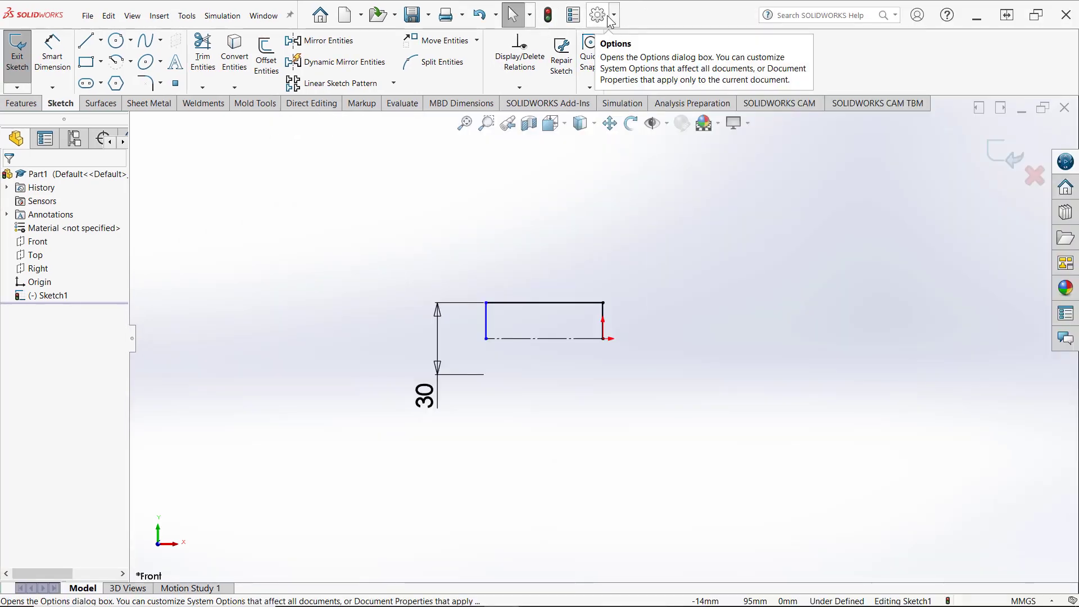
pyautogui.click(598, 16)
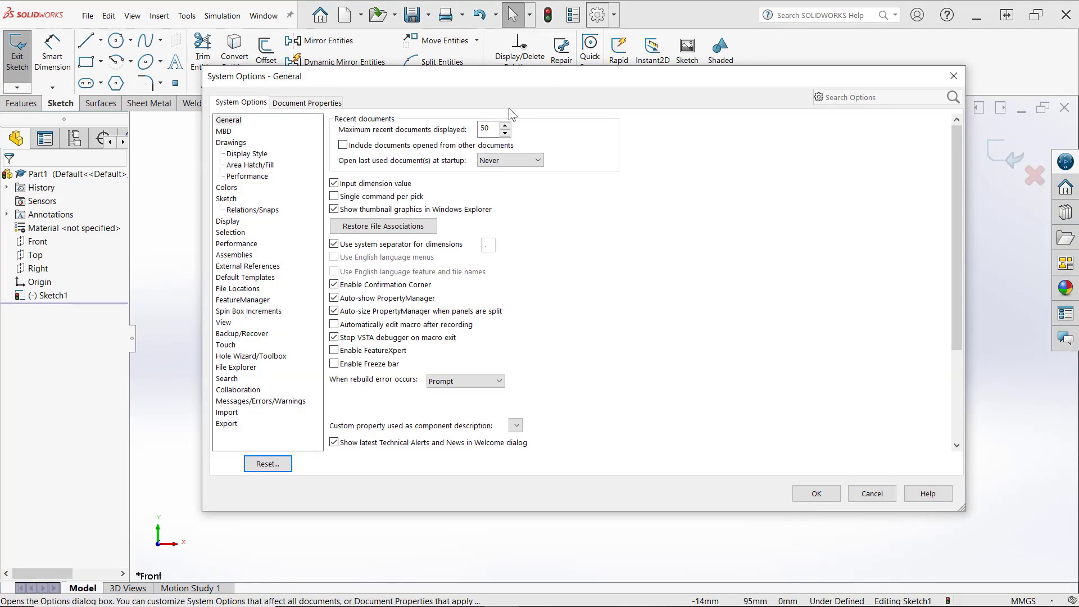
pyautogui.click(284, 105)
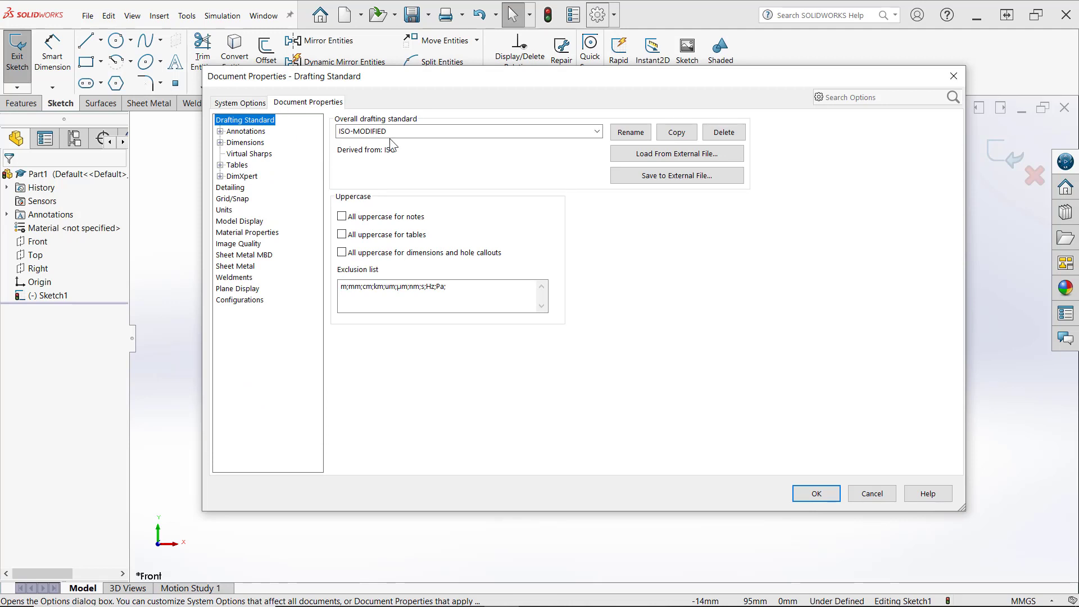
pyautogui.click(595, 132)
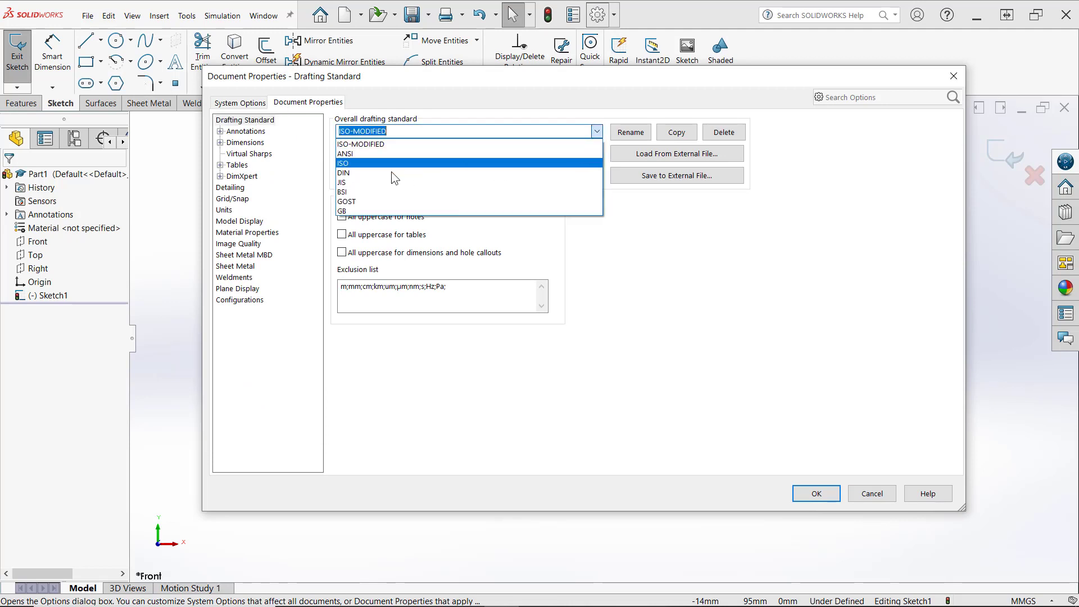
pyautogui.click(358, 153)
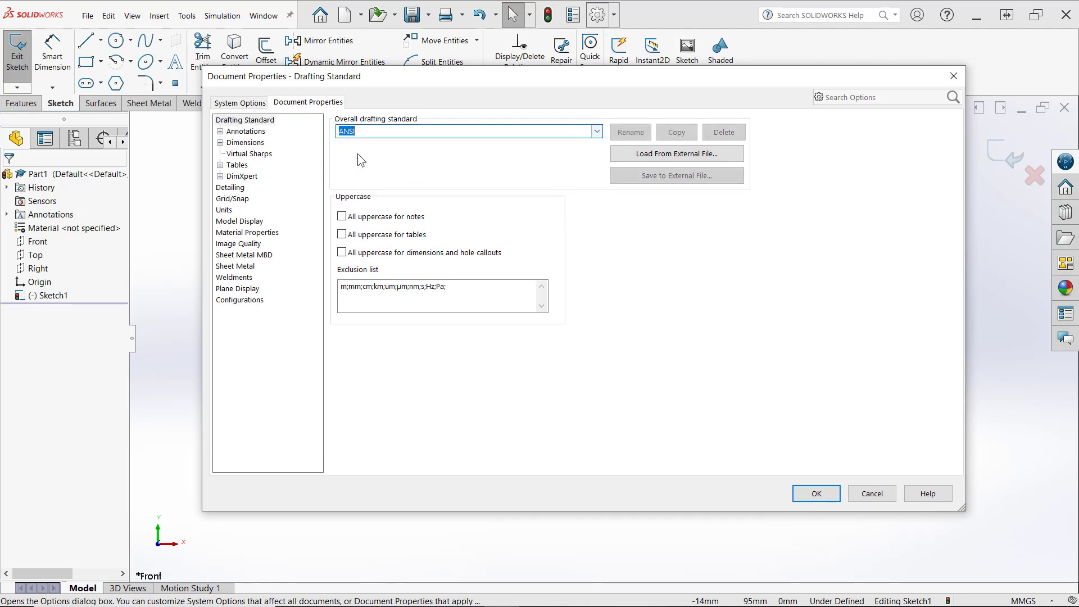
pyautogui.click(226, 210)
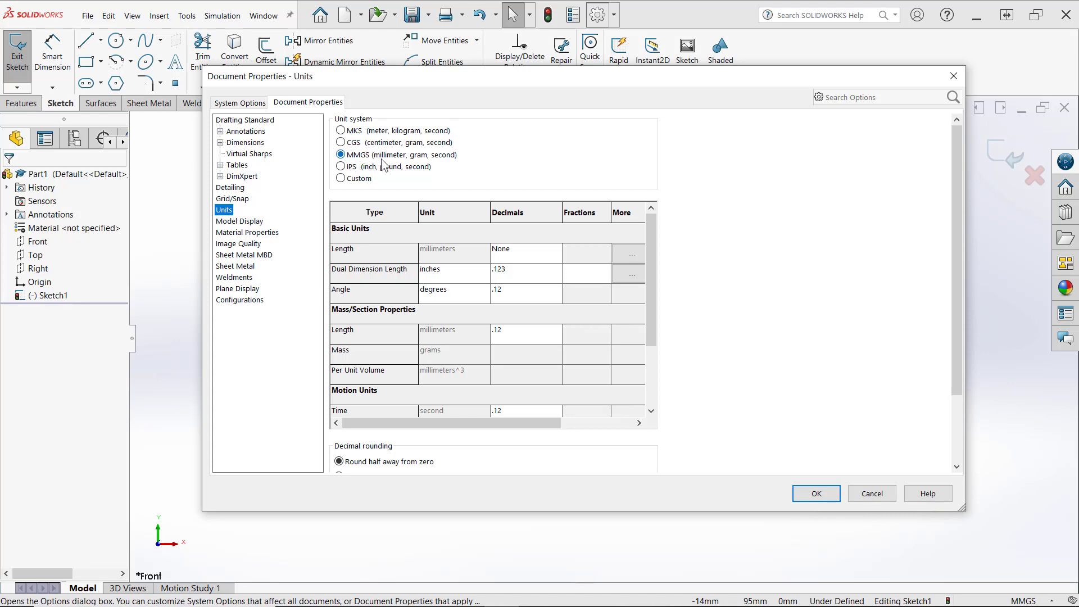
pyautogui.click(815, 498)
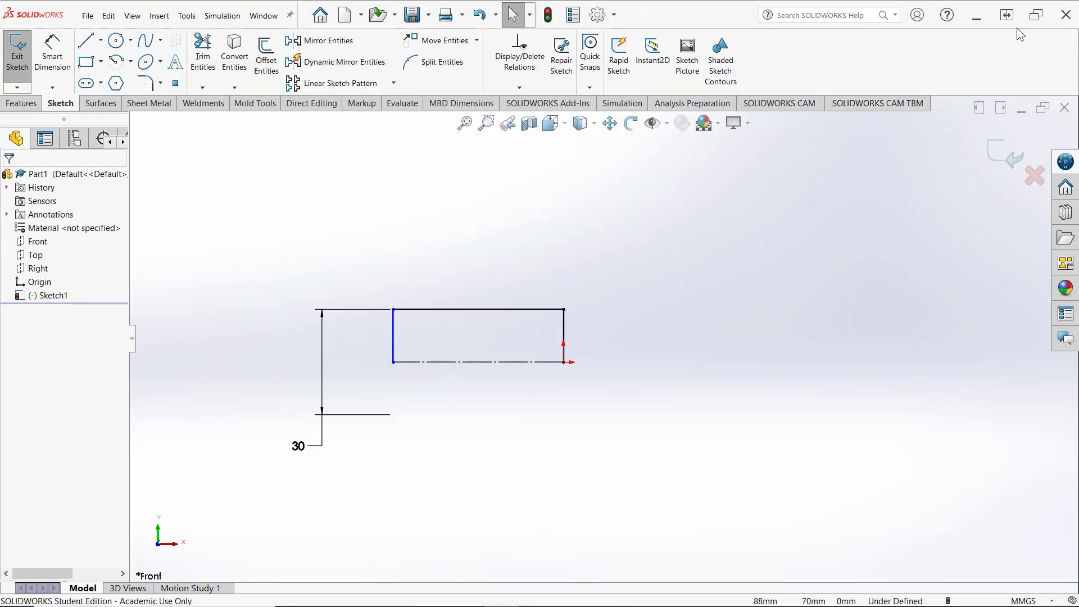
pyautogui.click(1037, 15)
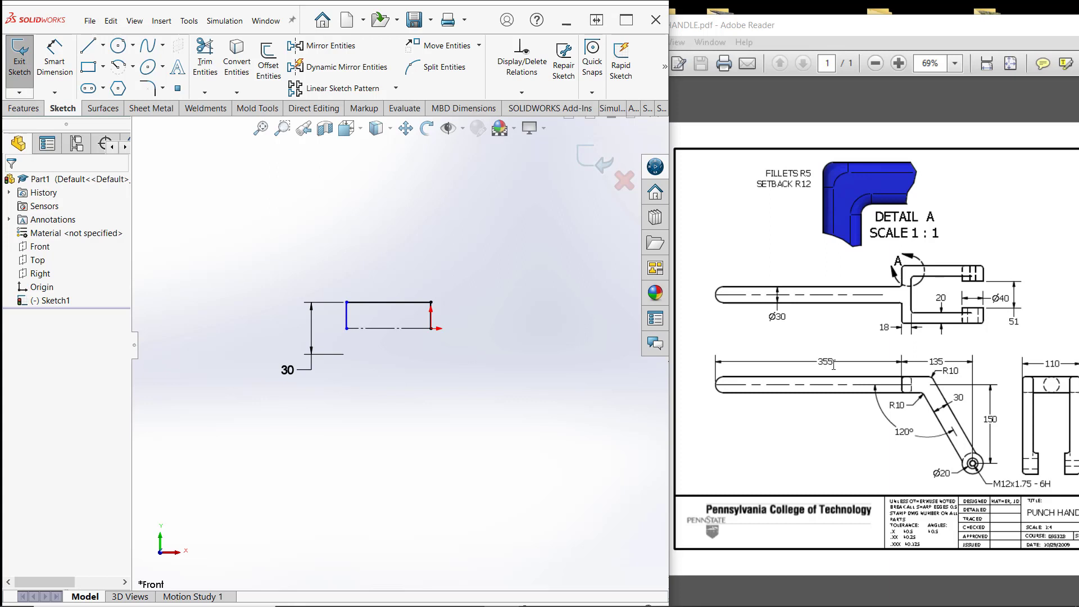
# Dimension the rectangle's top line to a length of 35.5 mm
pyautogui.click(55, 59)
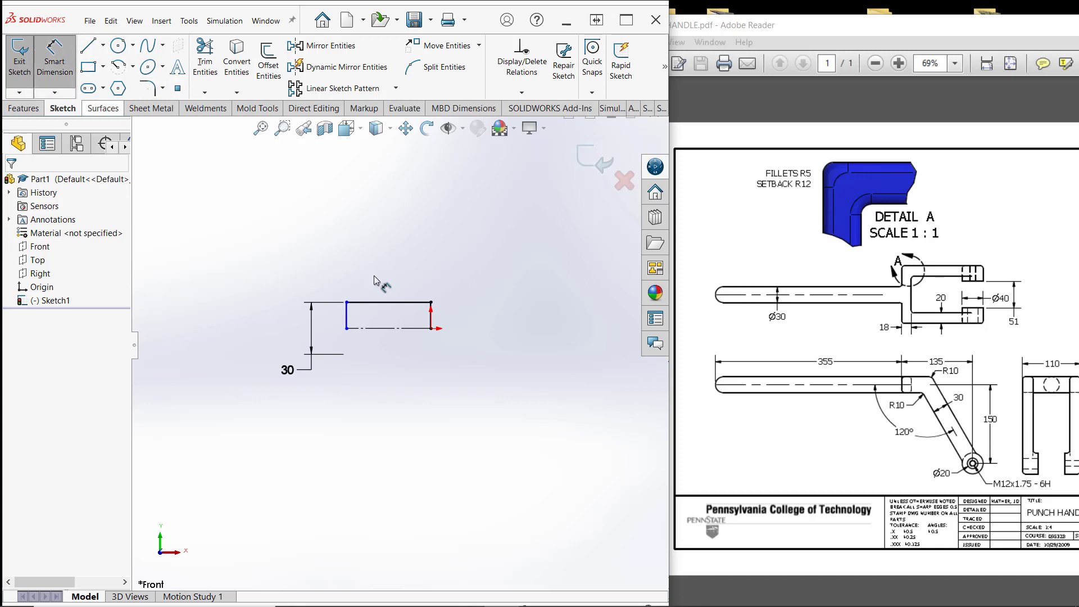
pyautogui.click(384, 302)
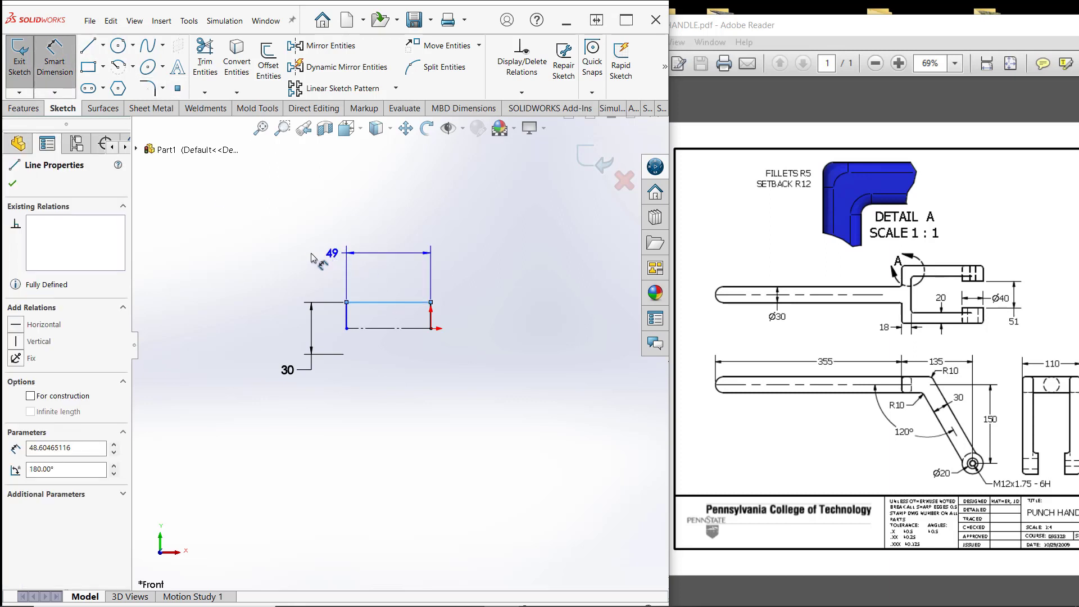
pyautogui.click(318, 272)
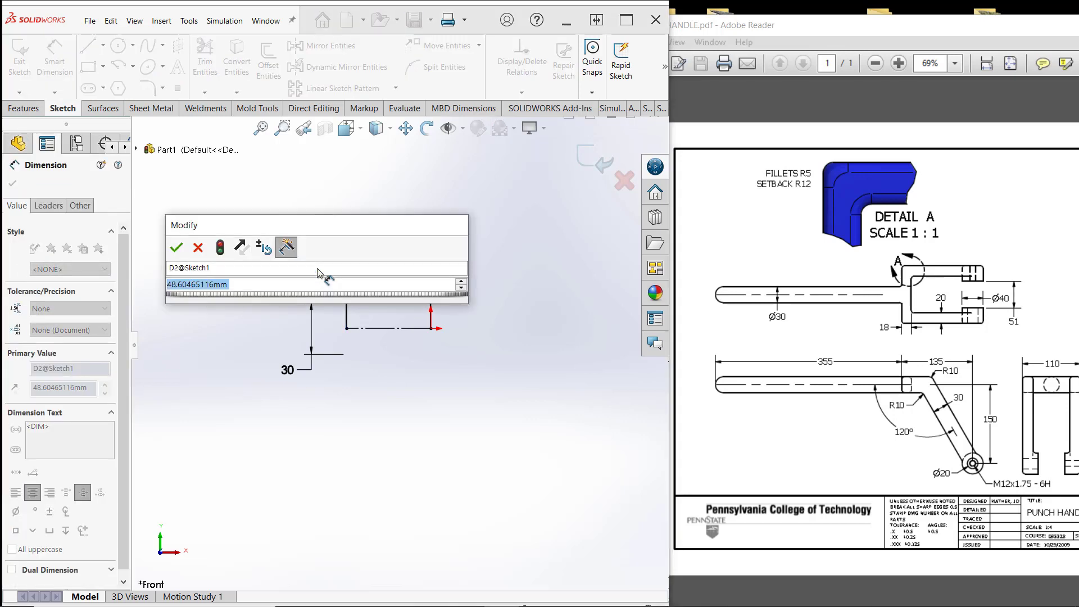
pyautogui.write('355')
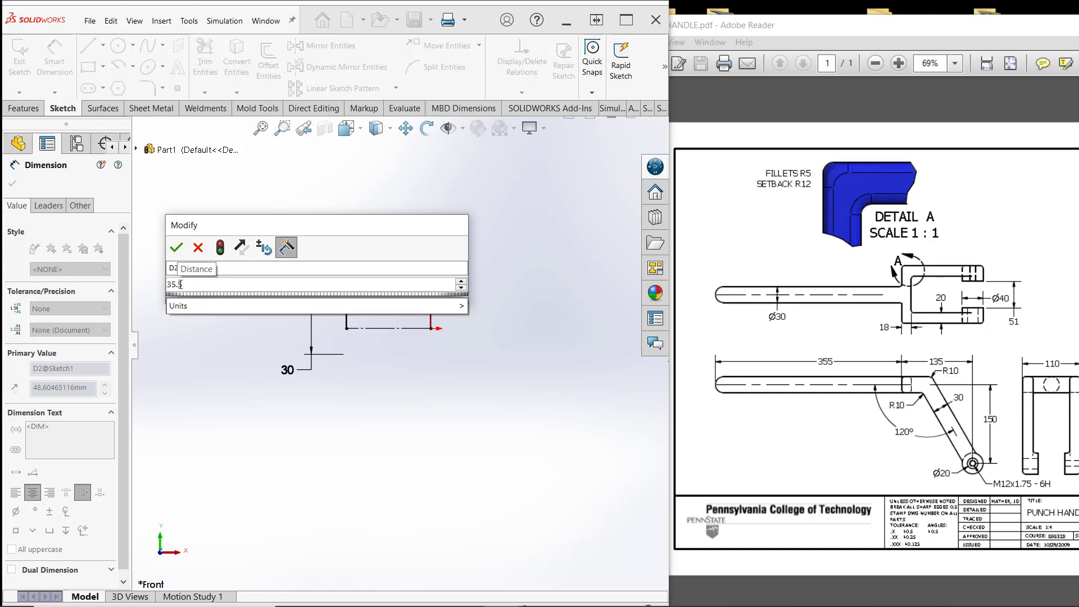
pyautogui.click(176, 247)
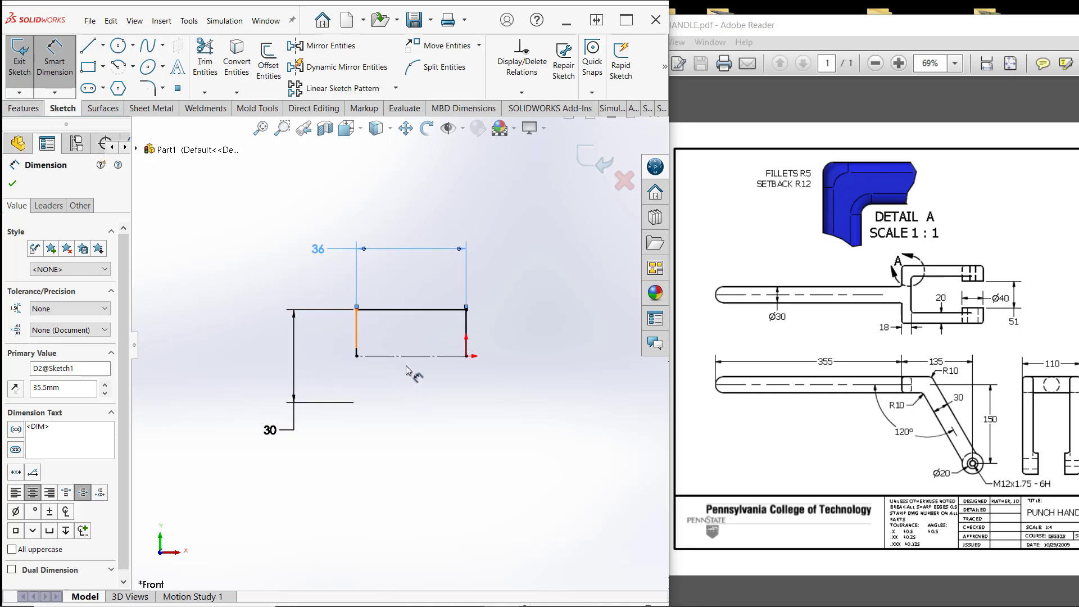
# Revolve the profile 360 degrees about the construction line, letting the open sketch be closed automatically
pyautogui.click(24, 109)
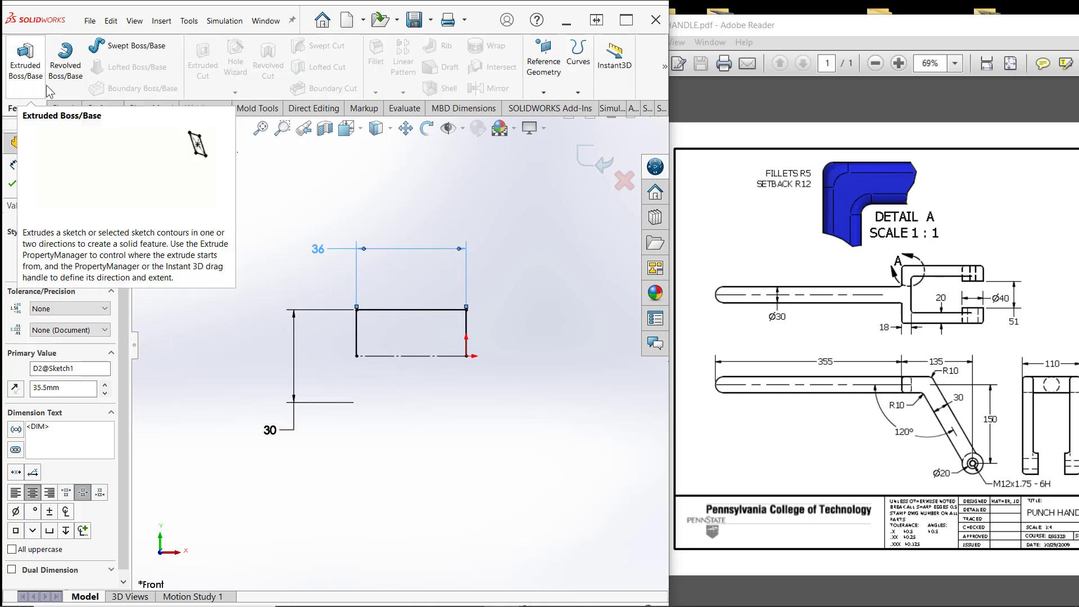
pyautogui.click(62, 75)
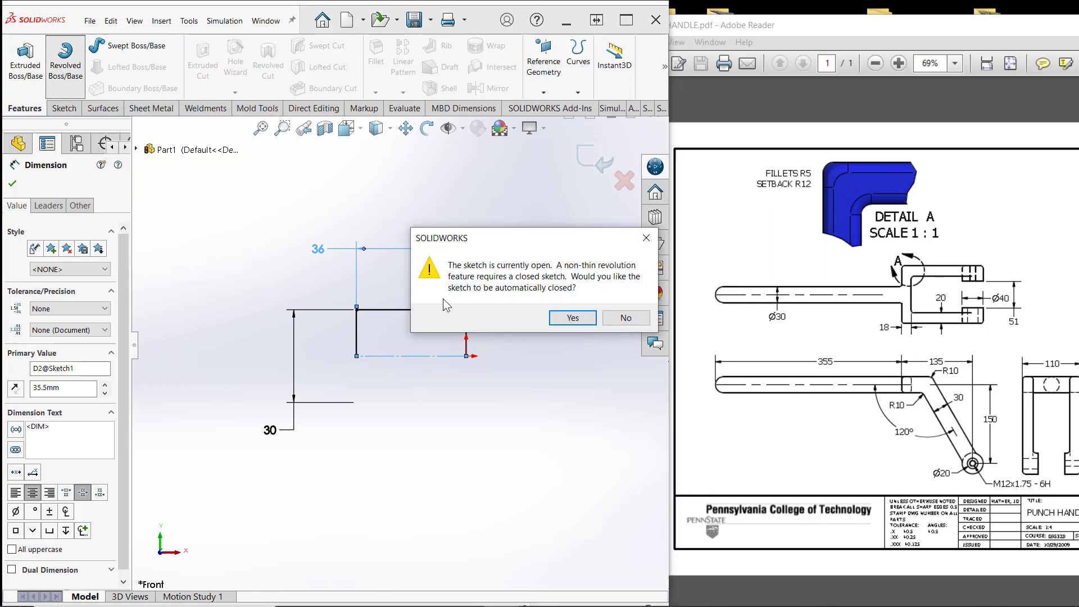
pyautogui.click(563, 317)
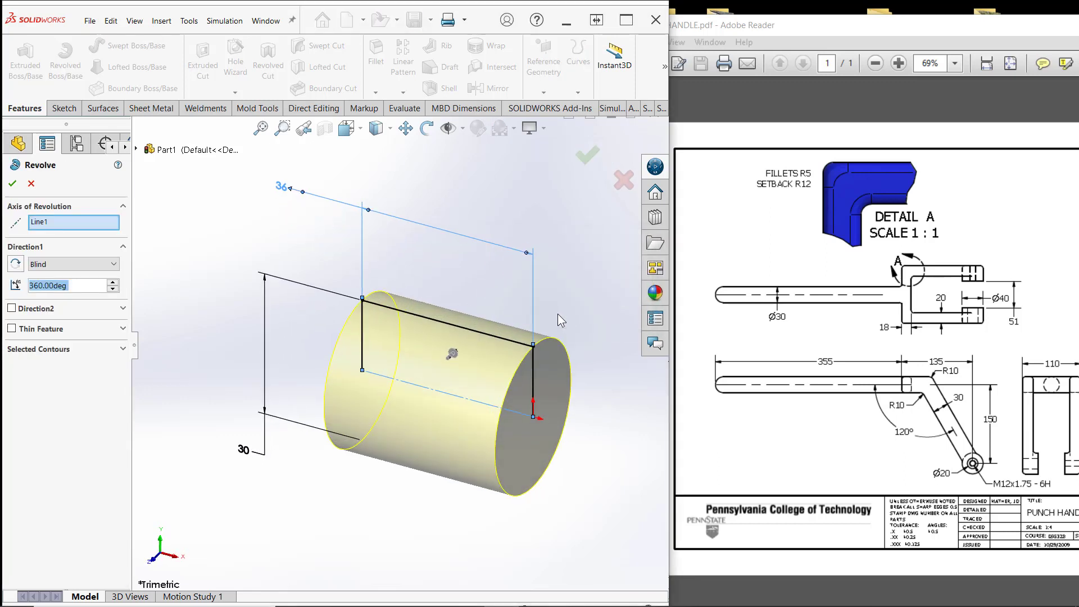
pyautogui.click(12, 184)
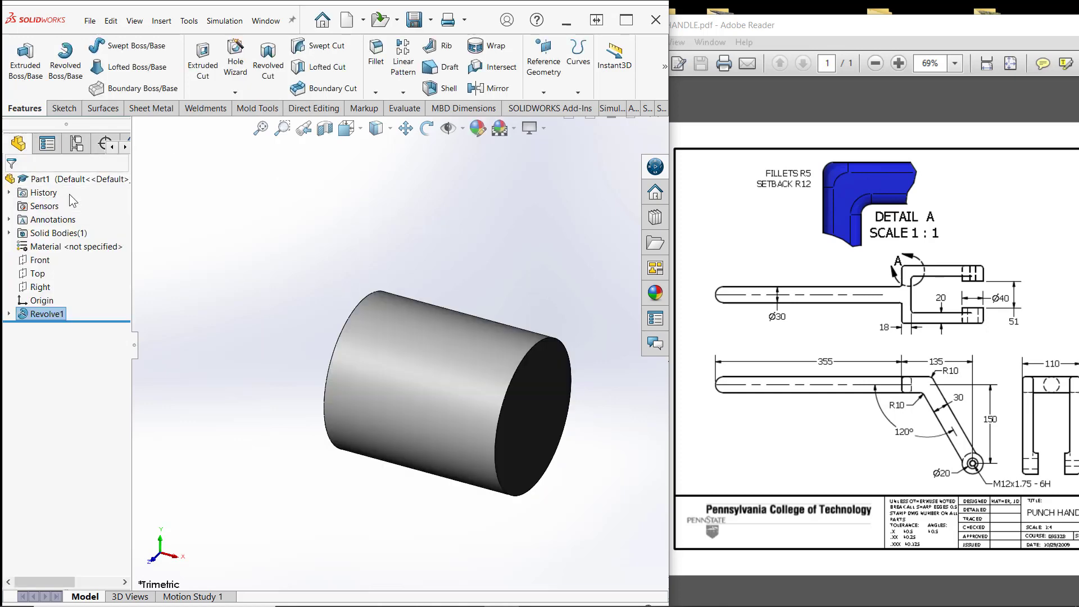
# Save the part as Handle in the Punch Assembly folder
pyautogui.click(409, 18)
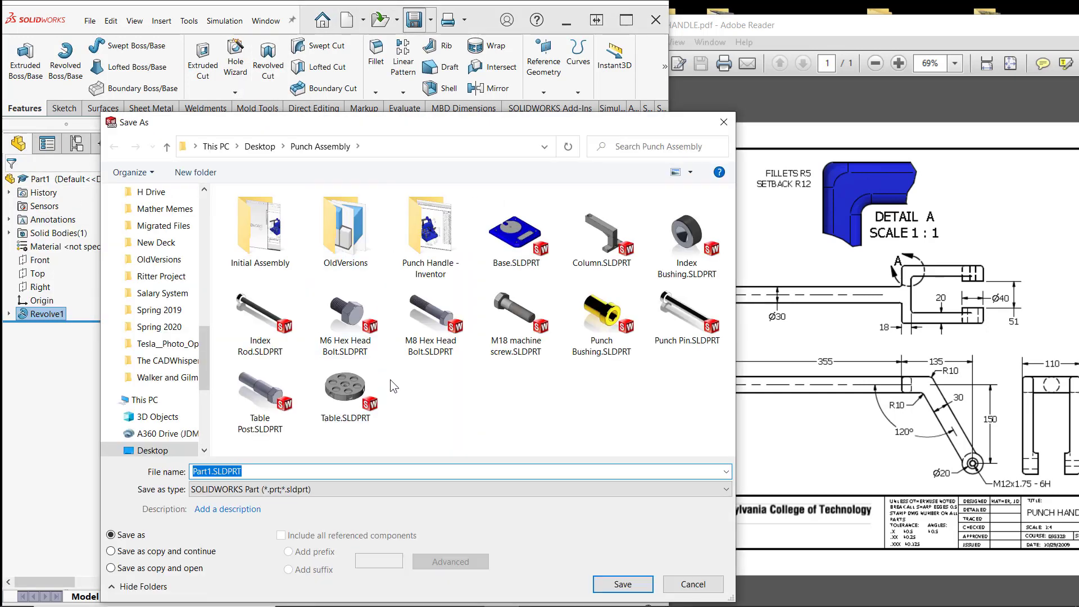
pyautogui.write('Ha')
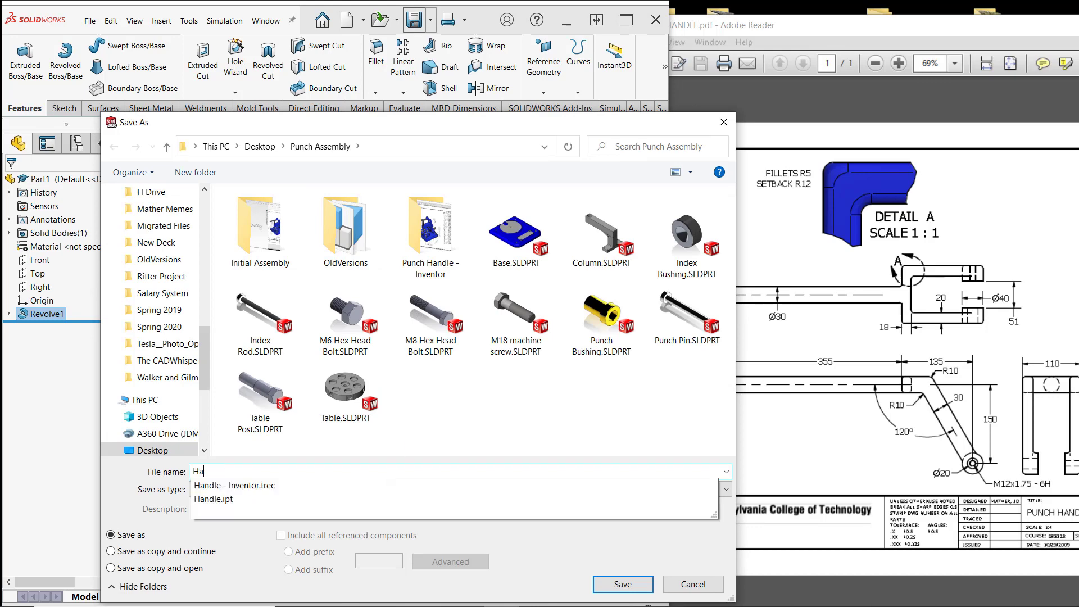
pyautogui.write('ndle')
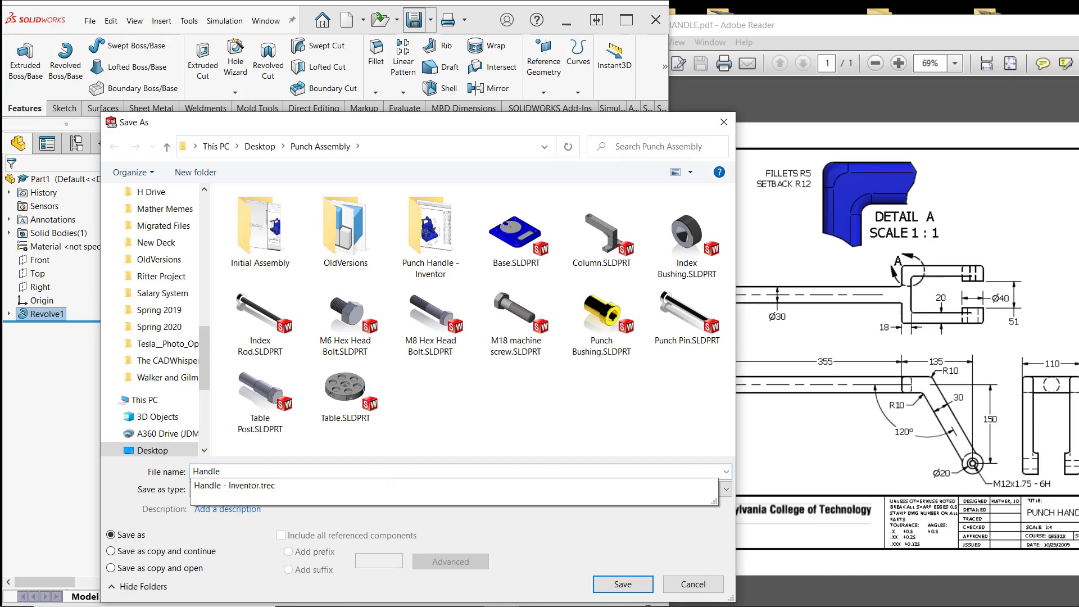
pyautogui.press('Return')
# On the Front plane, sketch a horizontal line about 31 mm long from the origin, continued by a line sloping down to about 75 mm across and 85 mm below
pyautogui.scroll(-3, 420, 325)
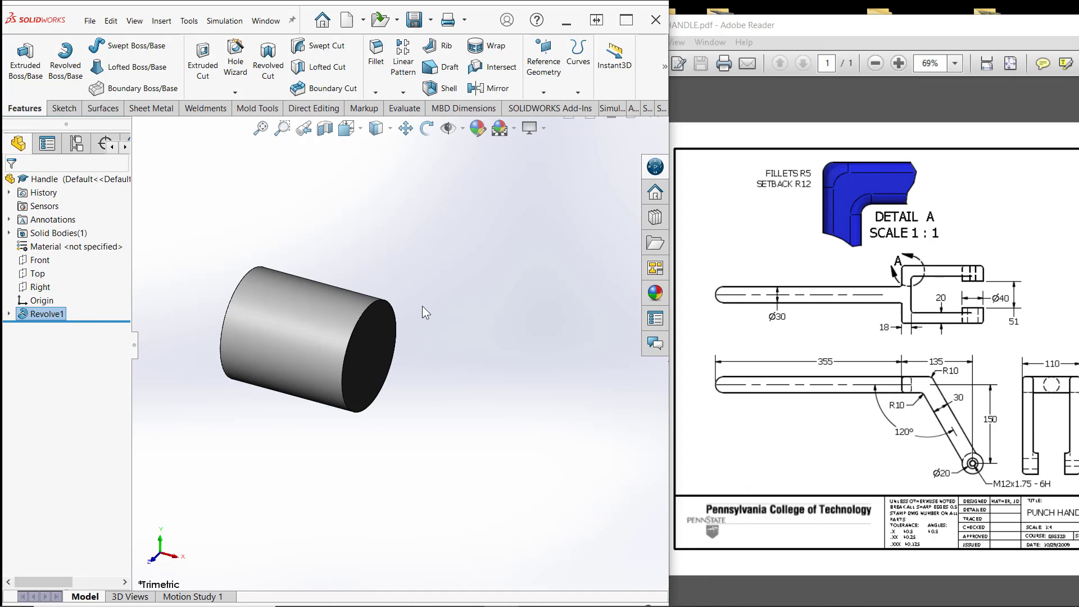
pyautogui.press('space')
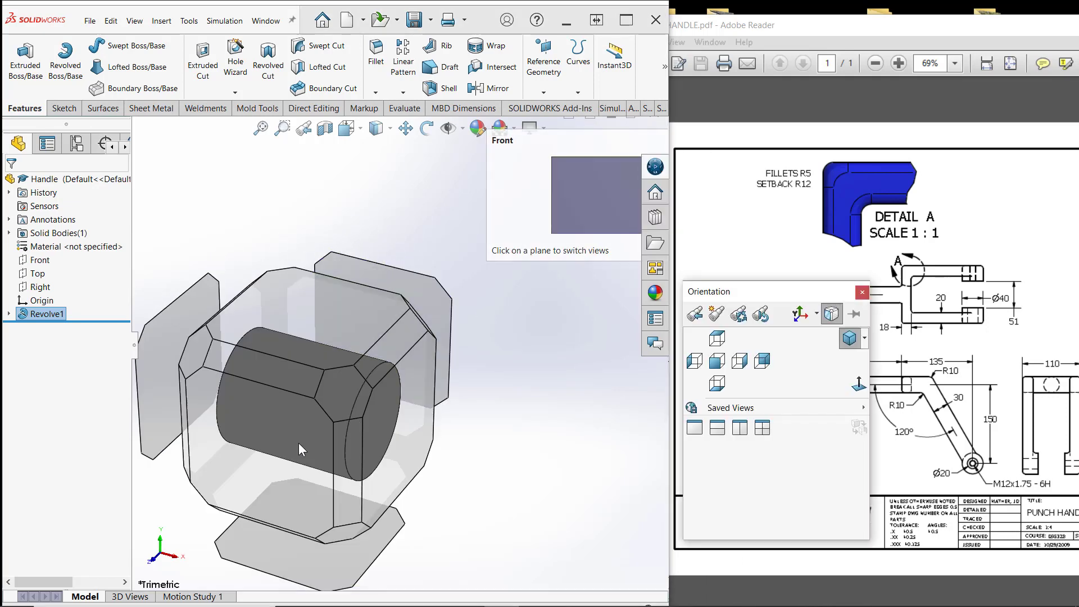
pyautogui.click(299, 444)
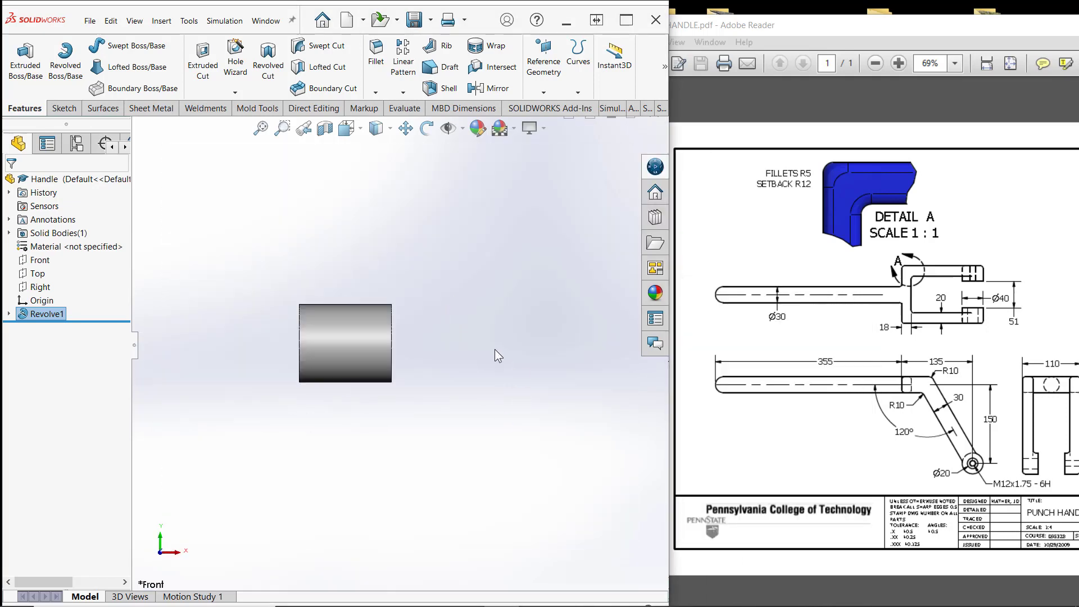
pyautogui.click(38, 262)
pyautogui.click(47, 245)
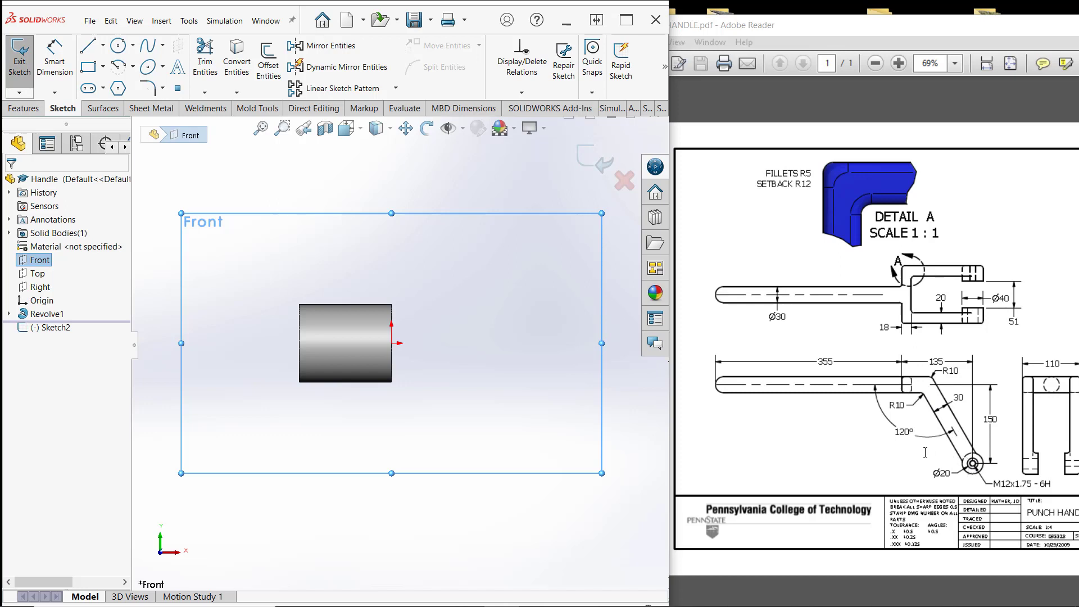
pyautogui.click(87, 46)
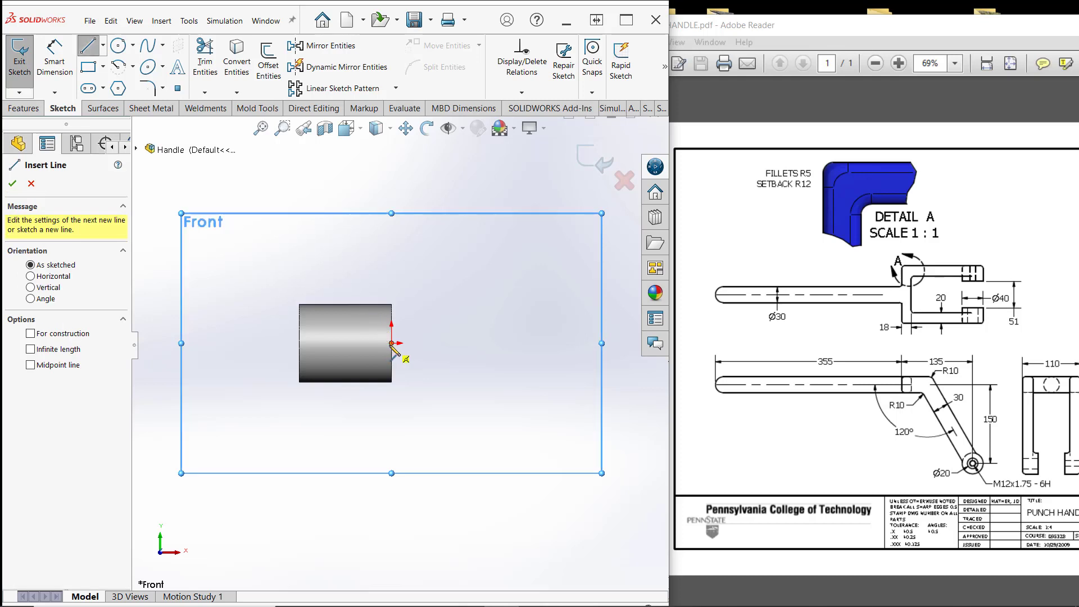
pyautogui.click(392, 343)
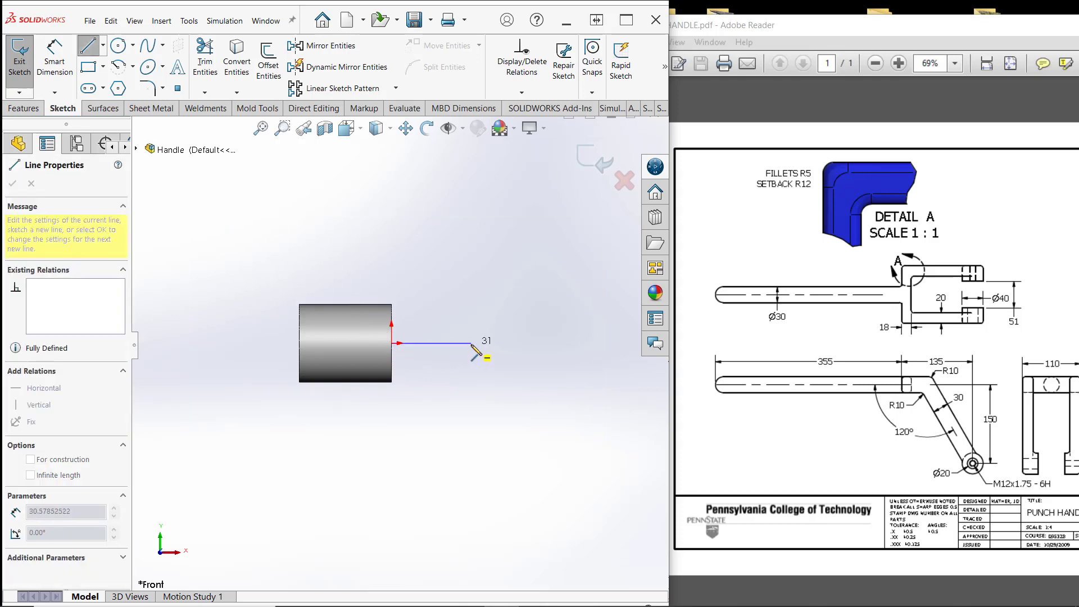
pyautogui.click(471, 343)
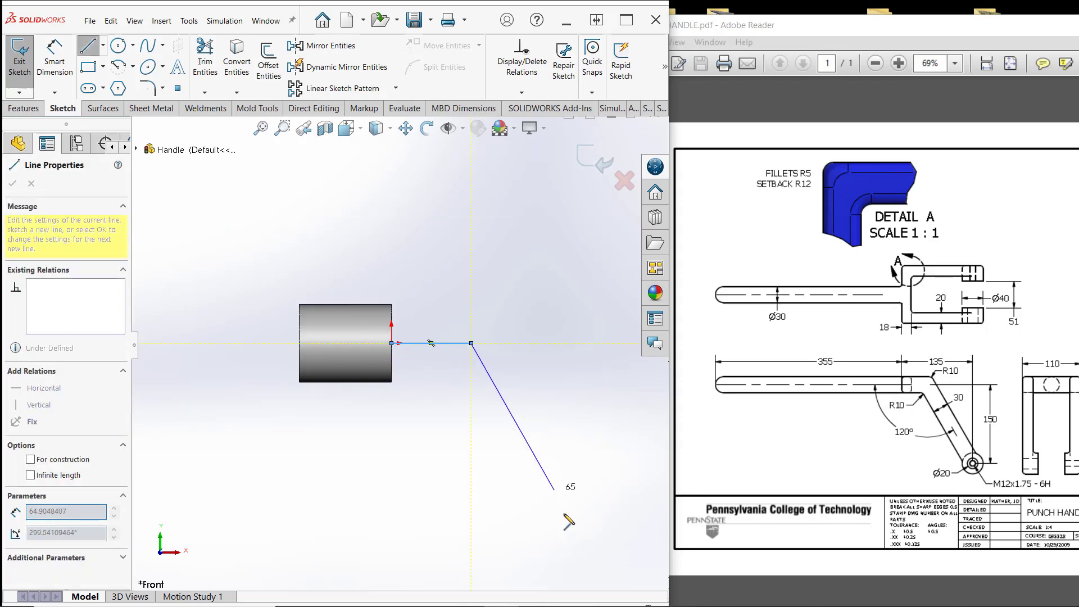
pyautogui.doubleClick(587, 565)
# Dimension the horizontal distance from the origin to the sloping line's lower endpoint as 135 mm
pyautogui.click(66, 47)
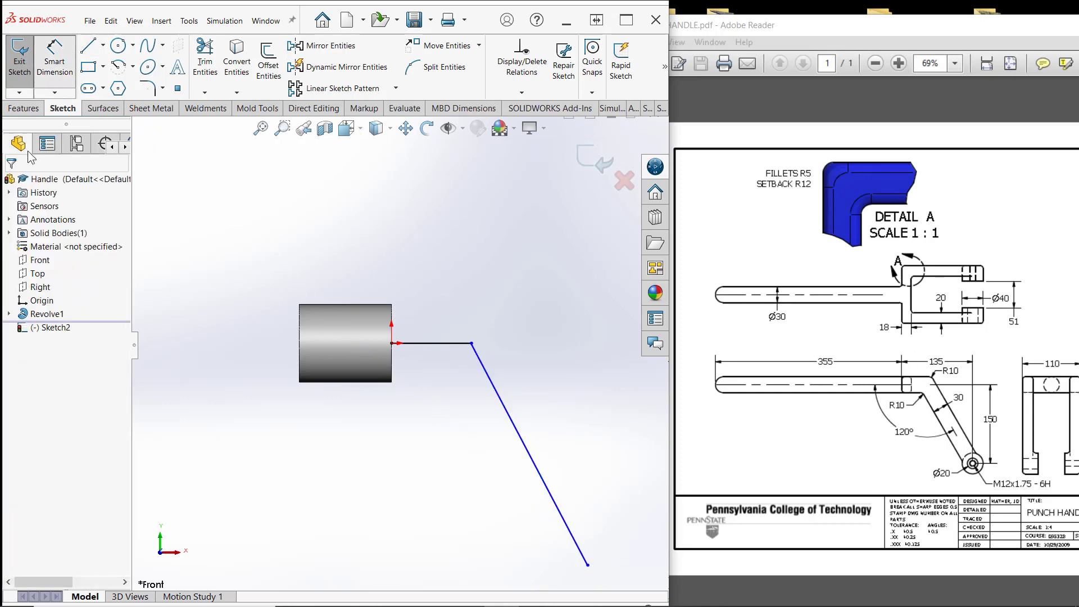
pyautogui.scroll(5, 190, 303)
pyautogui.scroll(-5, 430, 349)
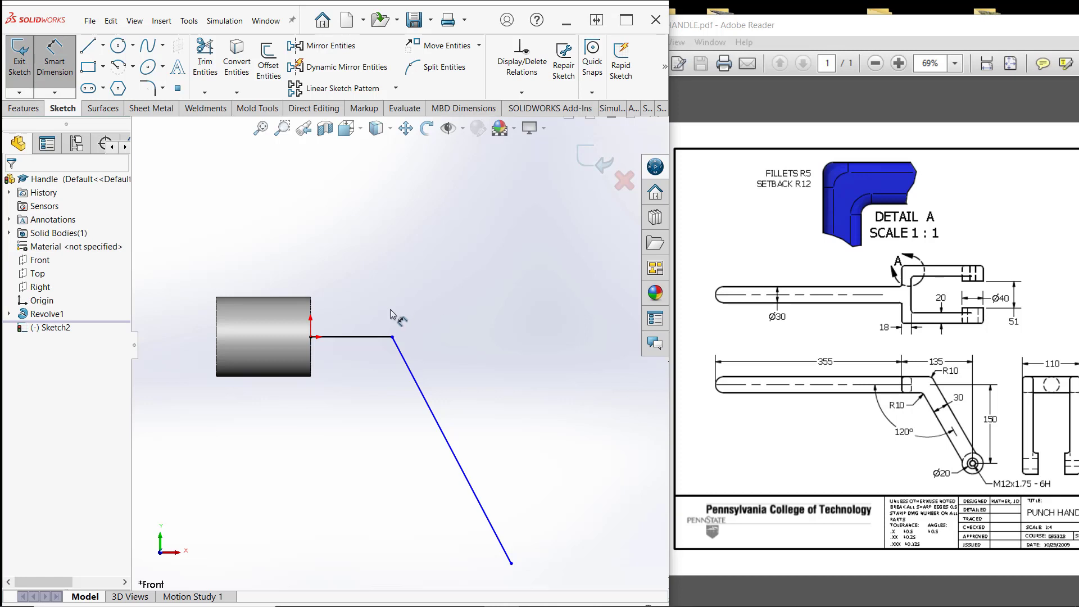
pyautogui.click(311, 338)
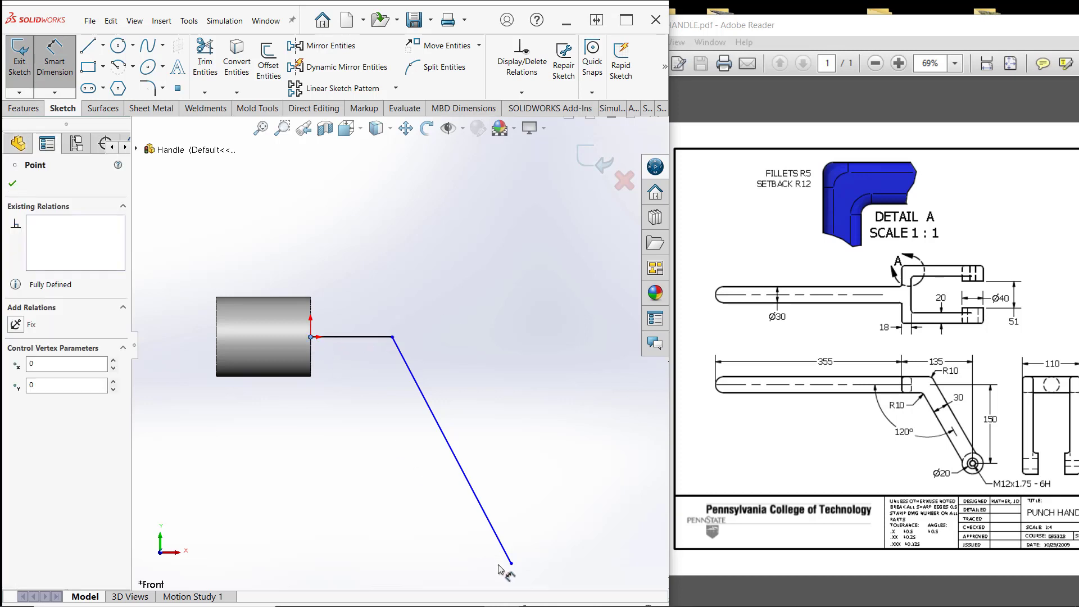
pyautogui.click(511, 563)
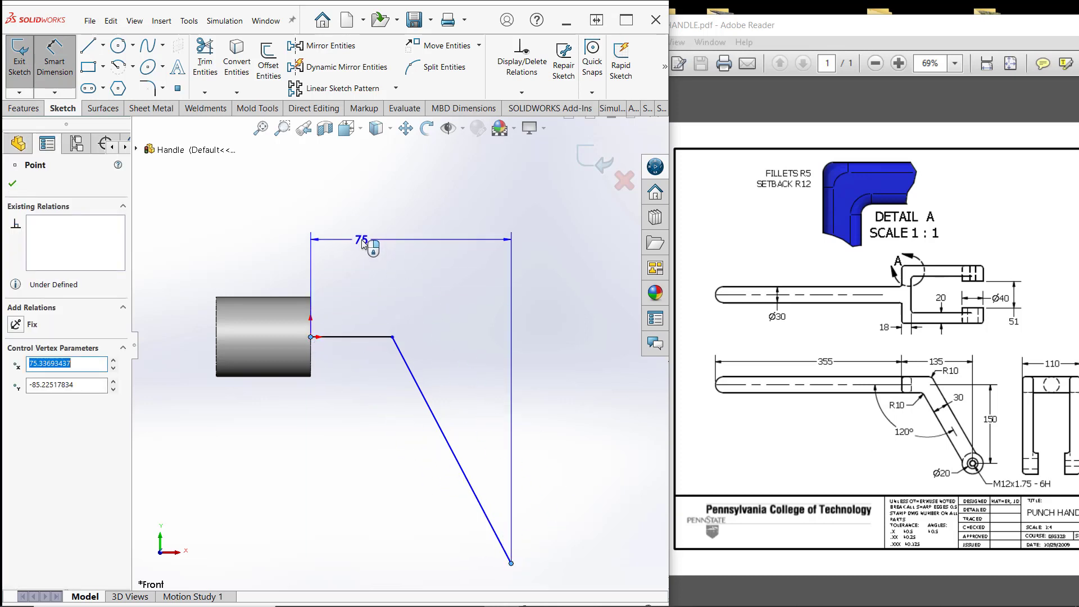
pyautogui.click(363, 242)
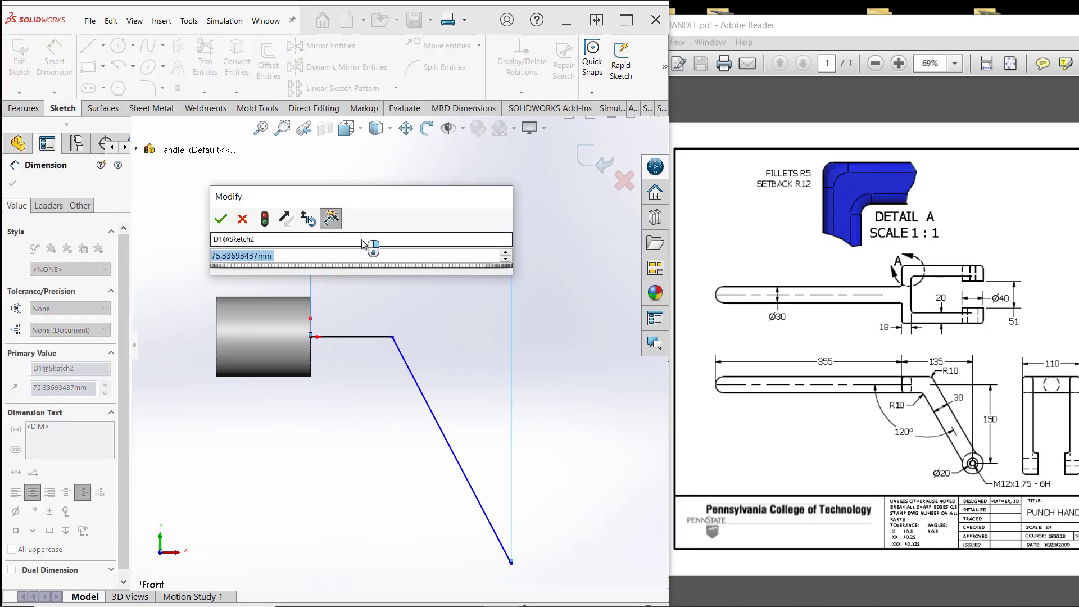
pyautogui.write('75')
pyautogui.press('Return')
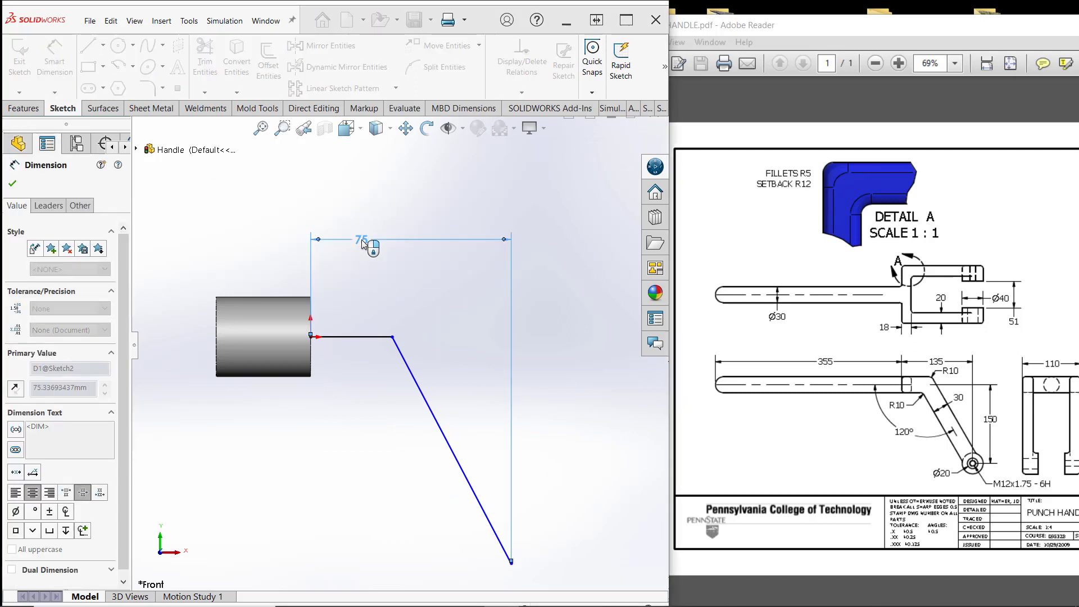
# Dimension the vertical distance from the horizontal line to the sloping line's lower endpoint as 150 mm
pyautogui.scroll(6, 285, 264)
pyautogui.scroll(-3, 441, 381)
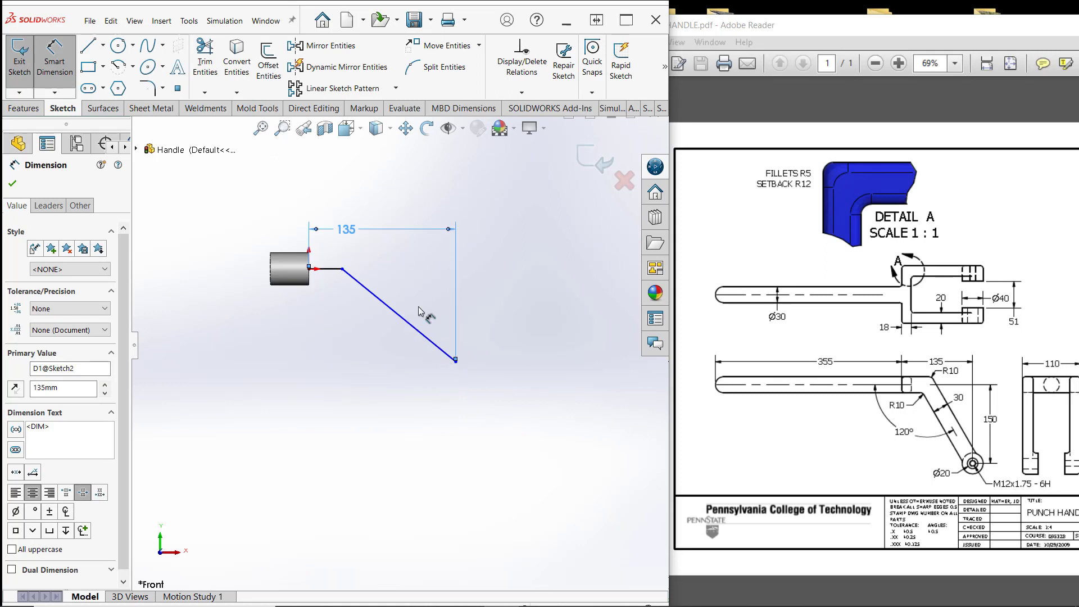
pyautogui.scroll(-3, 403, 282)
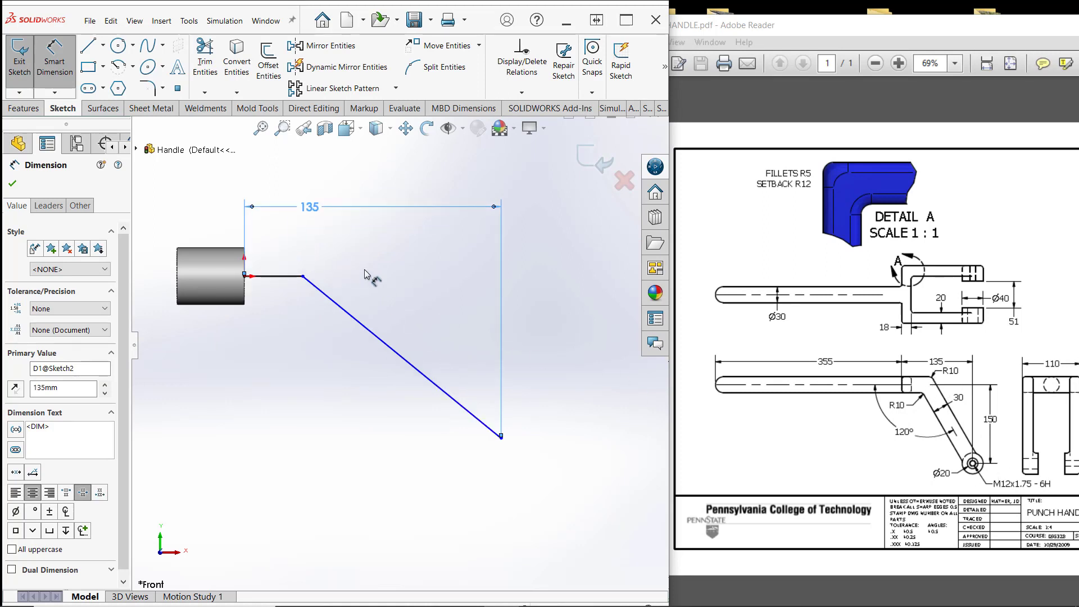
pyautogui.click(294, 276)
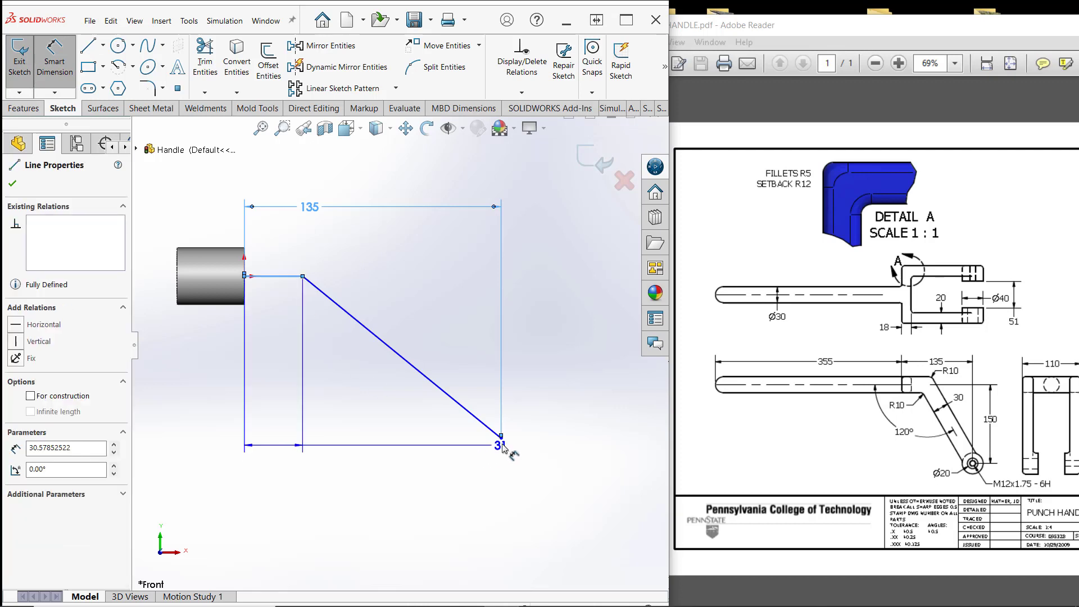
pyautogui.click(501, 436)
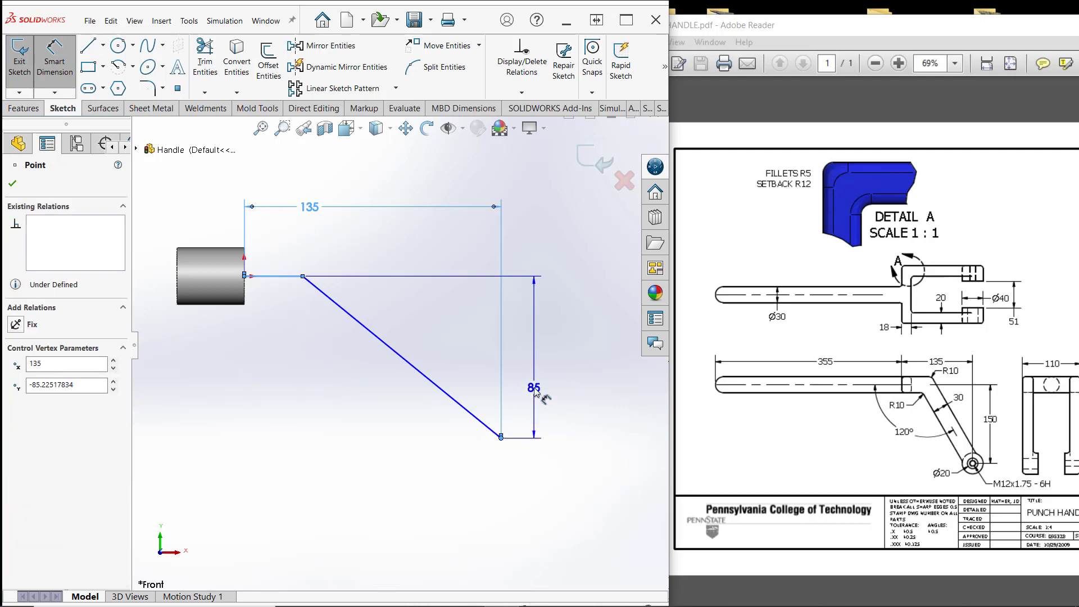
pyautogui.click(535, 385)
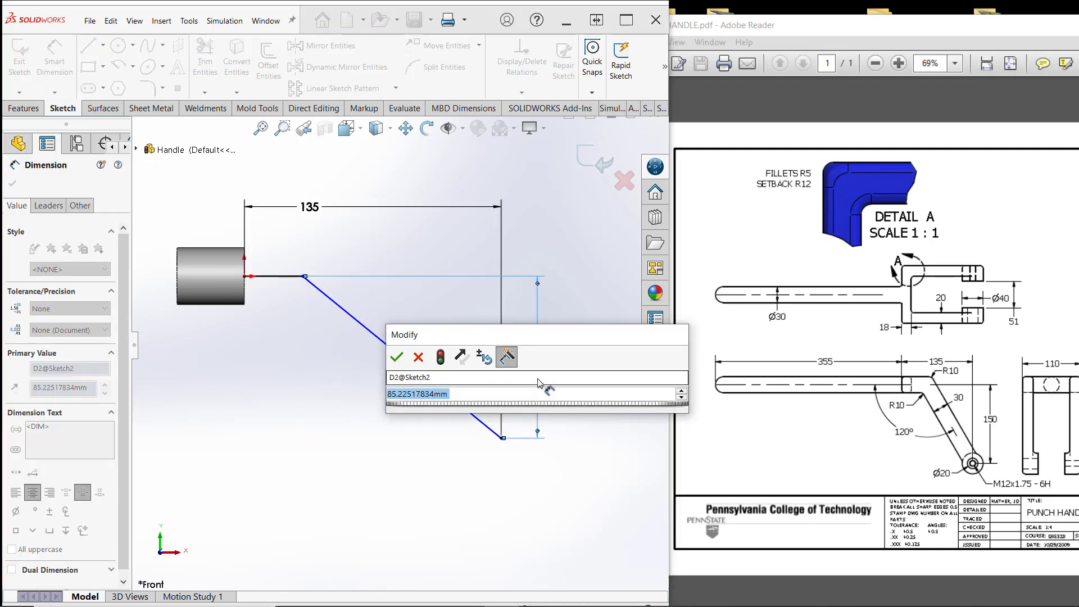
pyautogui.write('150')
pyautogui.press('Return')
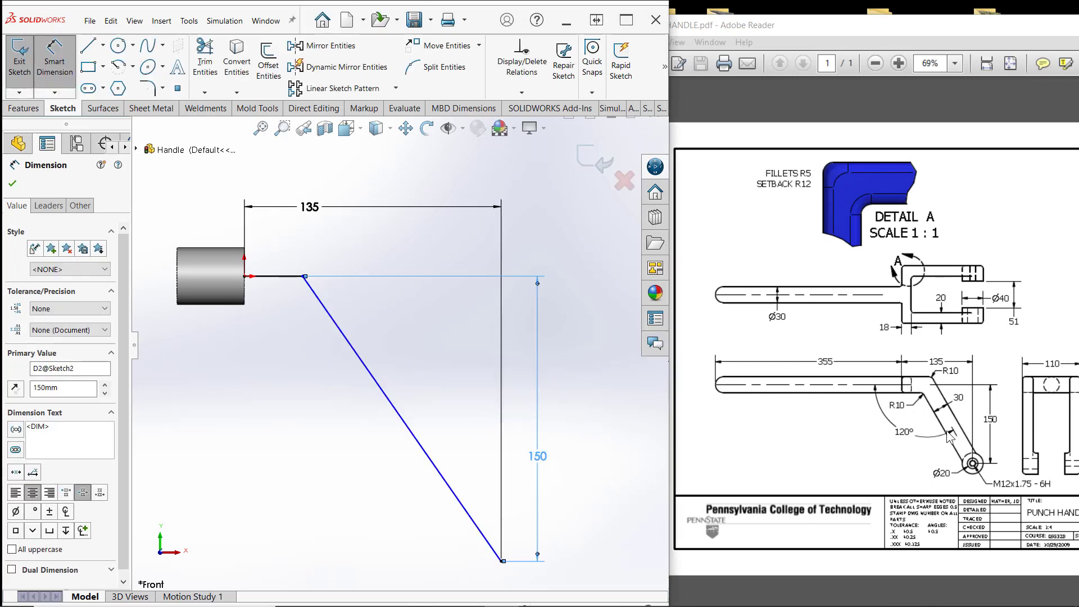
# Add a 120° angle dimension between the horizontal line and the sloping line
pyautogui.click(264, 276)
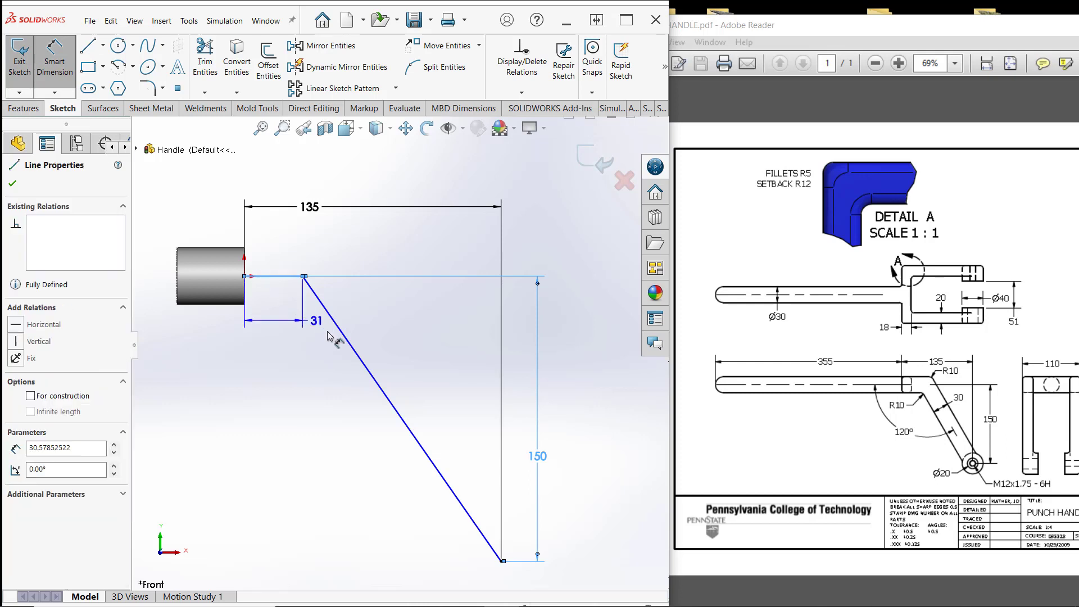
pyautogui.click(350, 343)
pyautogui.click(303, 382)
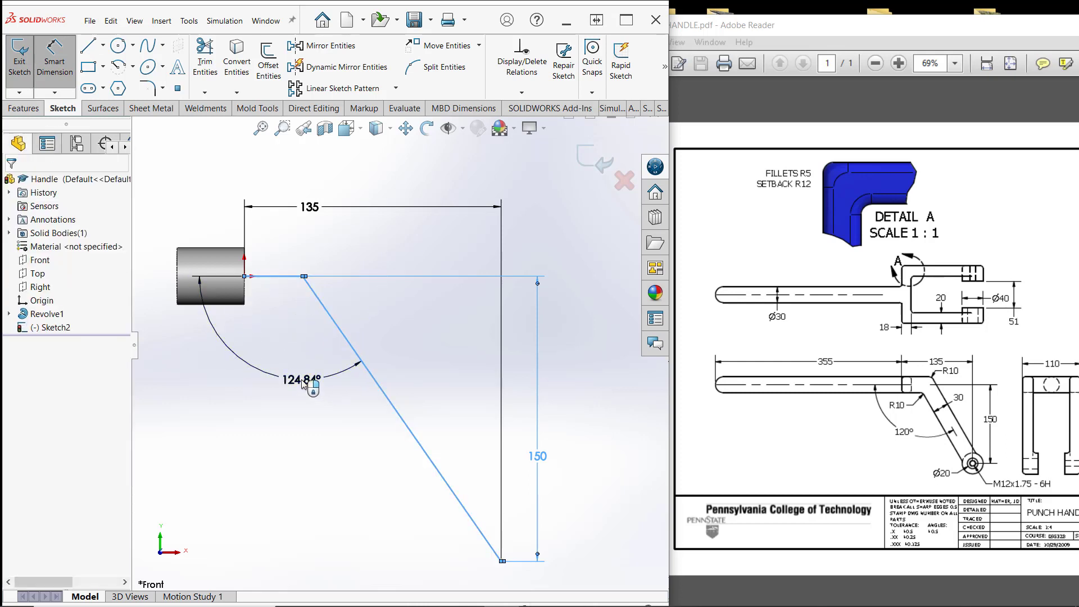
pyautogui.write('120')
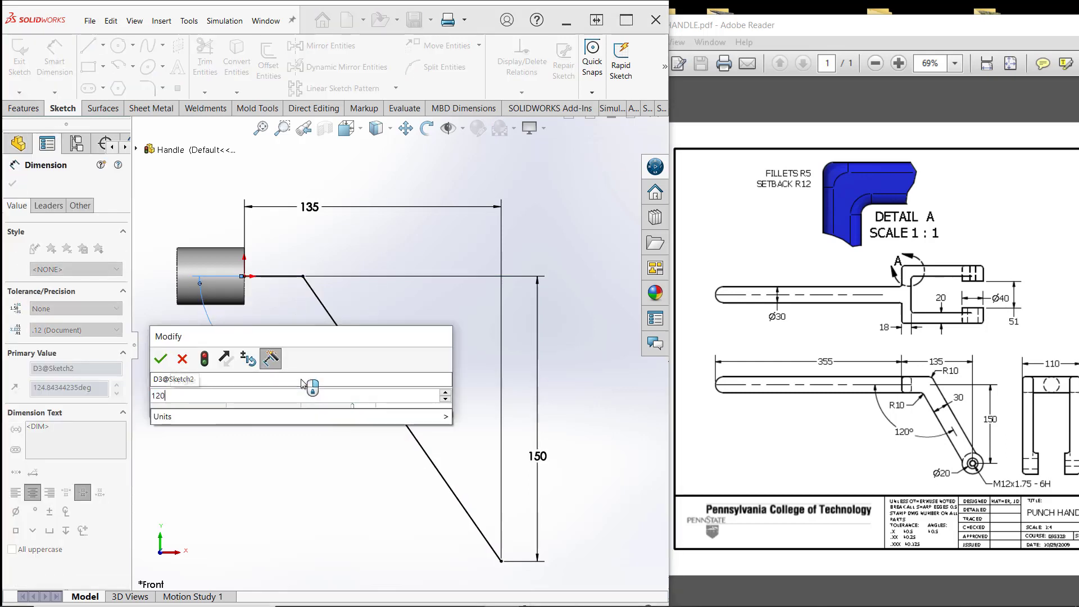
pyautogui.press('Return')
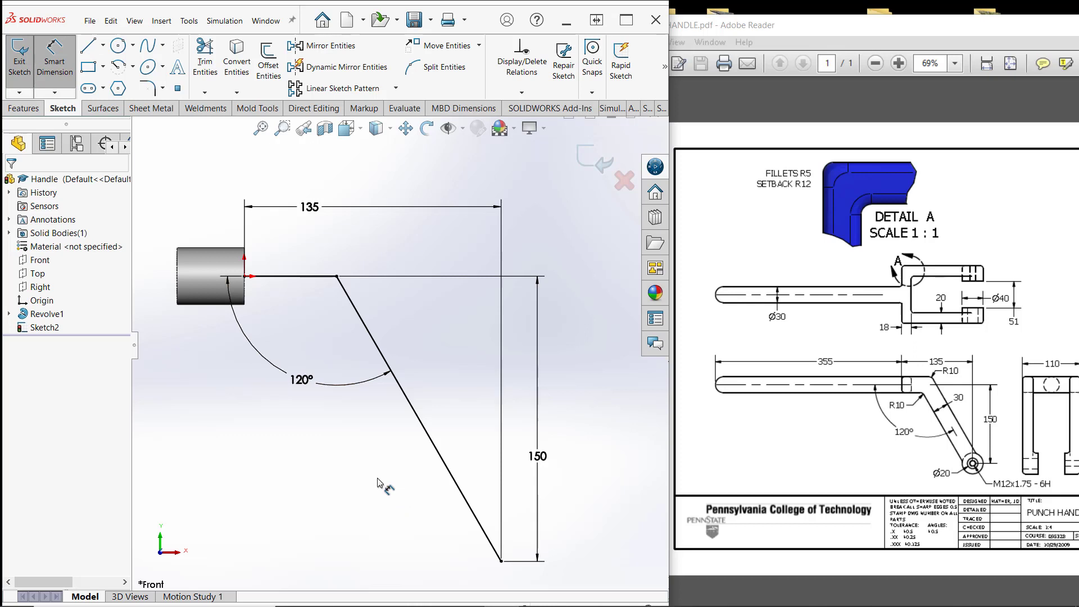
pyautogui.press('Escape')
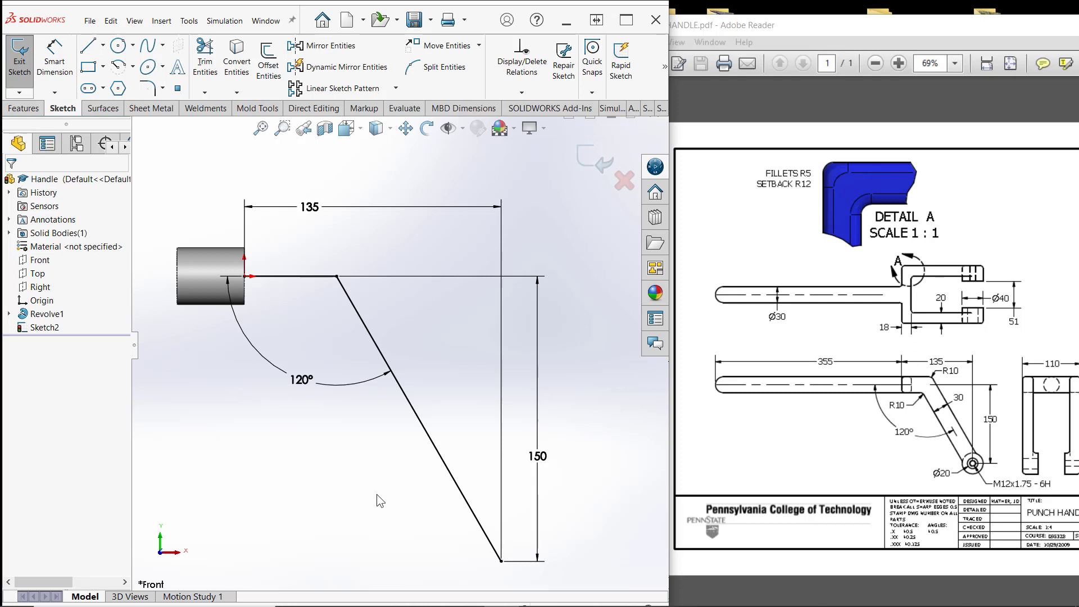
# Start a thin boss extrusion of the bent line sketch with a 30 mm wall thickness centred as Mid-Plane
pyautogui.hotkey('ctrl', '7')
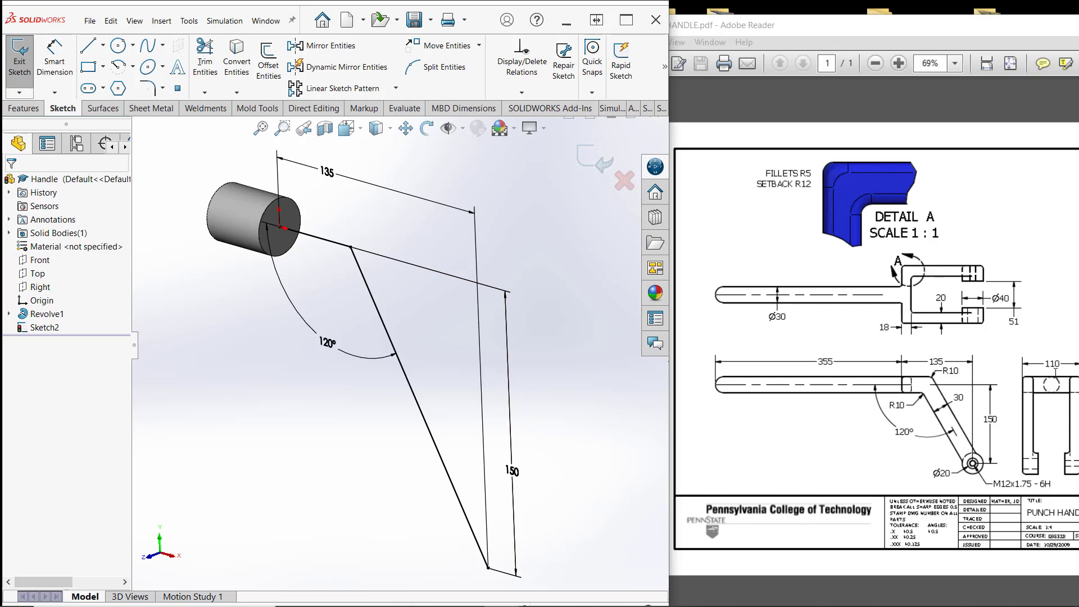
pyautogui.click(626, 21)
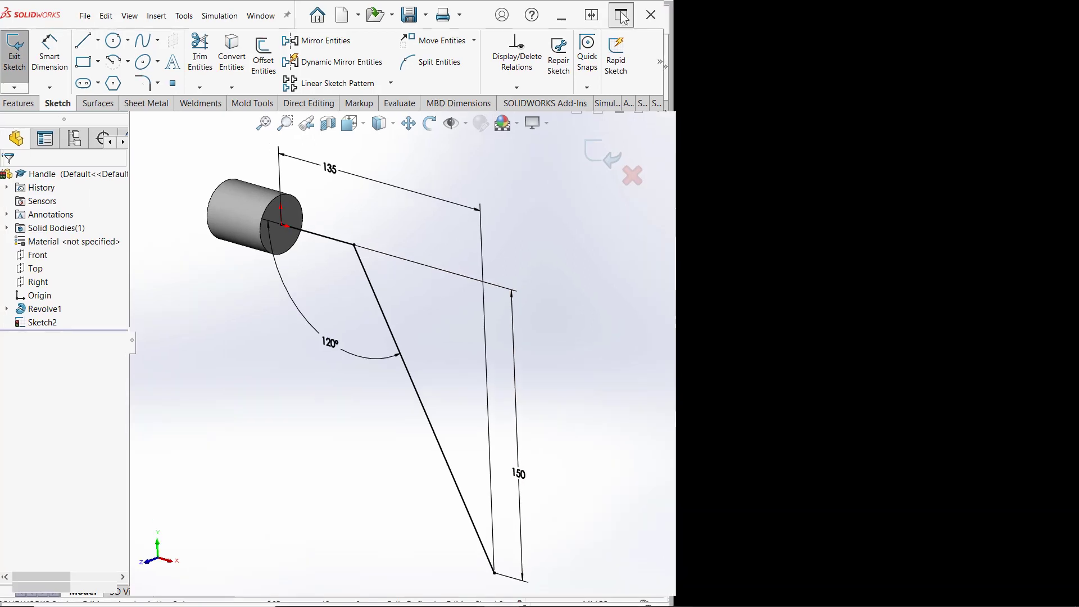
pyautogui.scroll(3, 218, 212)
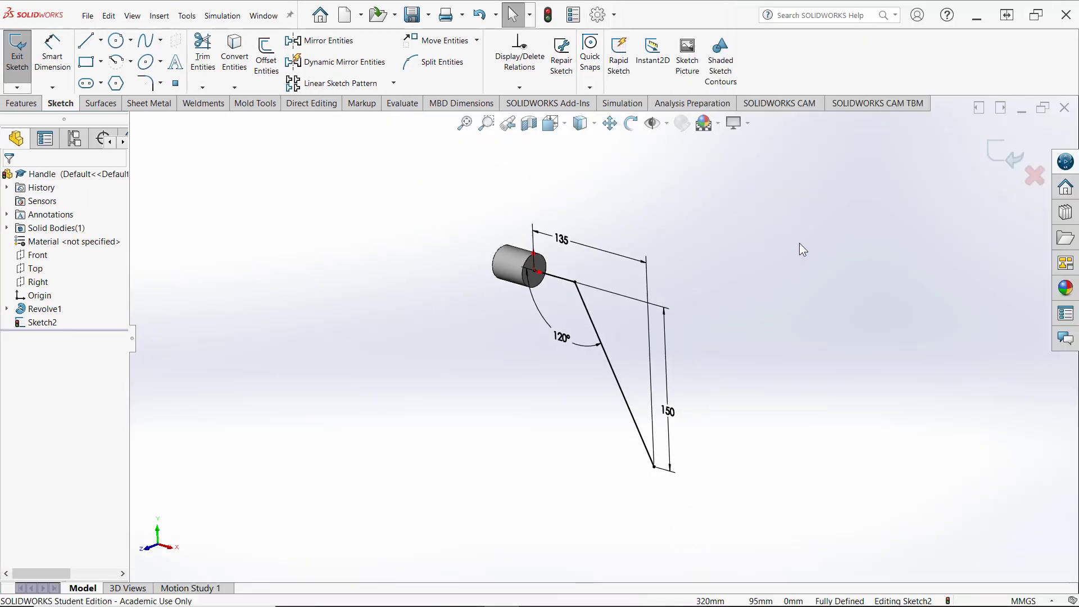
pyautogui.scroll(-3, 829, 231)
pyautogui.scroll(5, 235, 170)
pyautogui.click(21, 104)
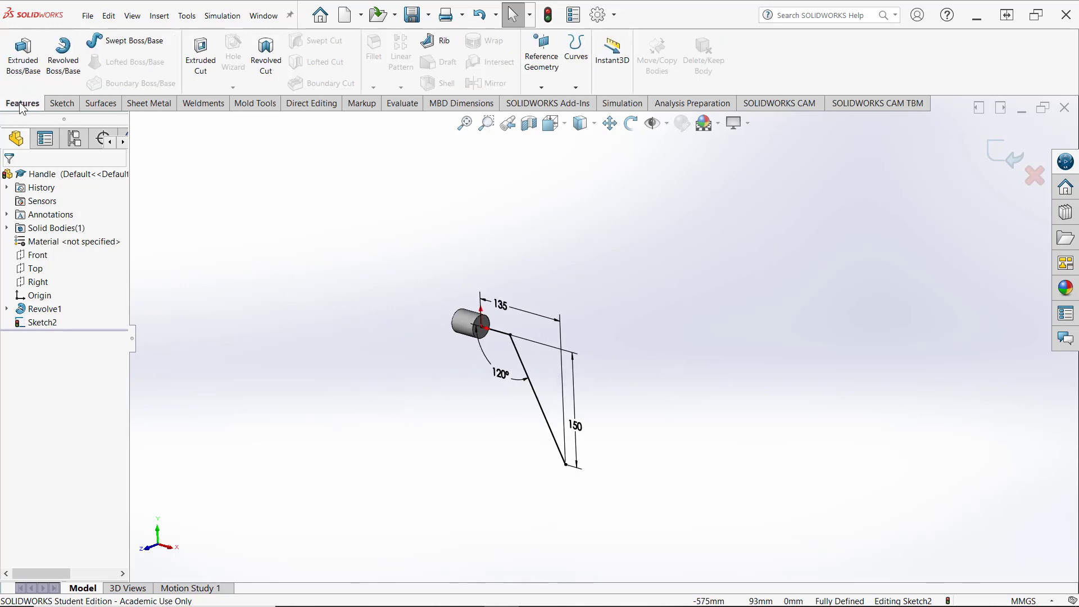
pyautogui.click(23, 66)
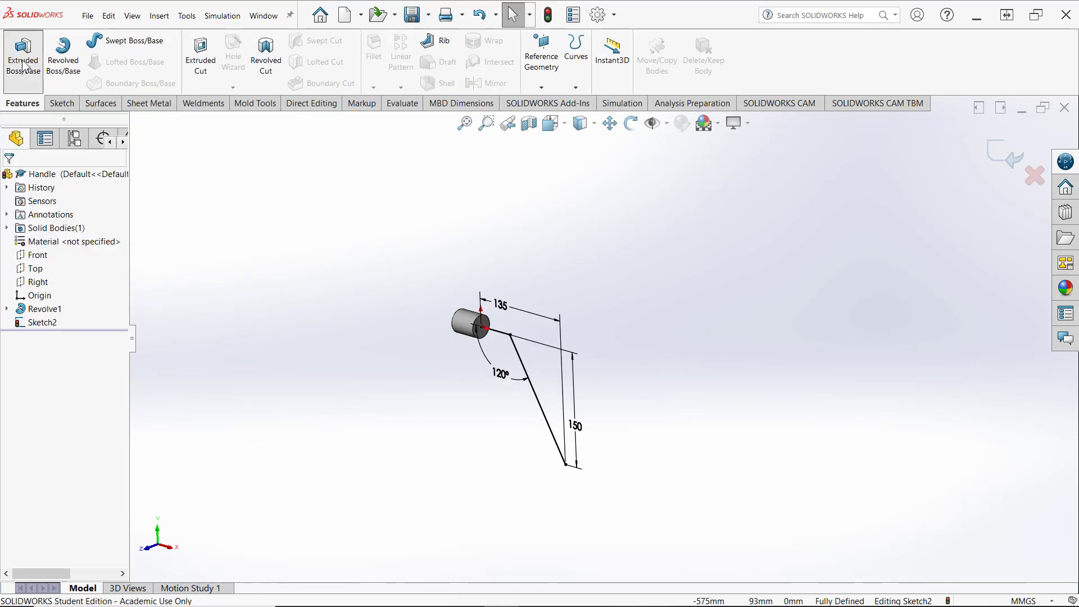
pyautogui.scroll(-8, 500, 408)
pyautogui.scroll(8, 498, 403)
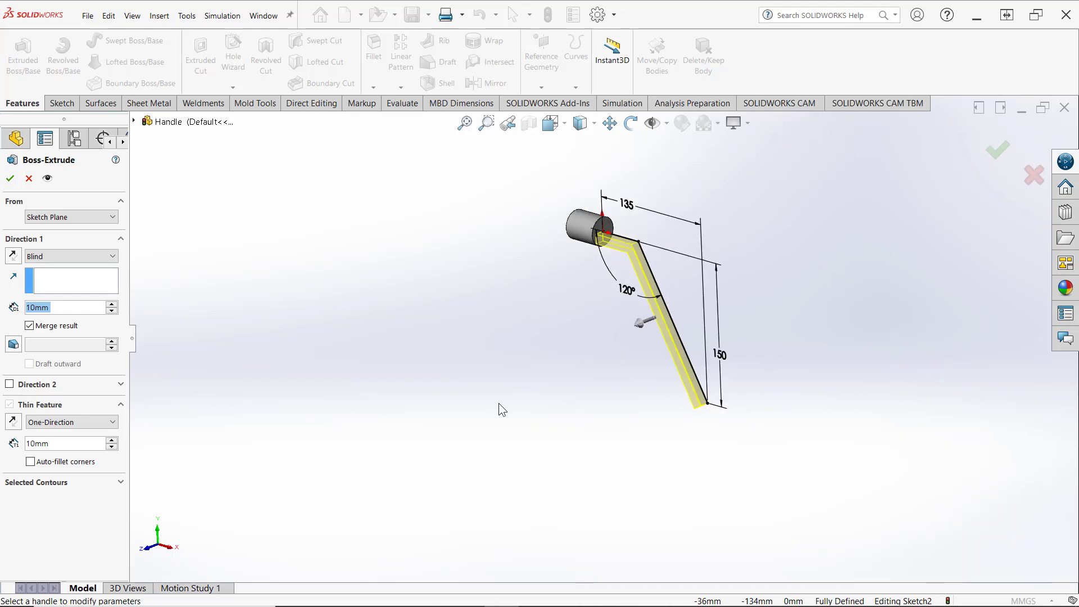
pyautogui.scroll(-3, 643, 225)
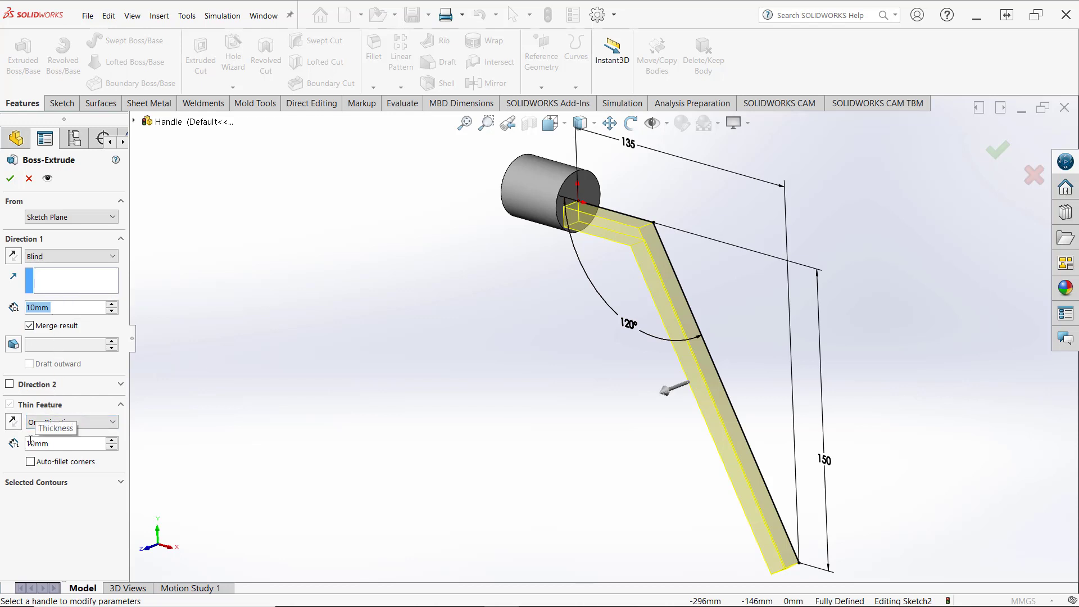
pyautogui.click(66, 443)
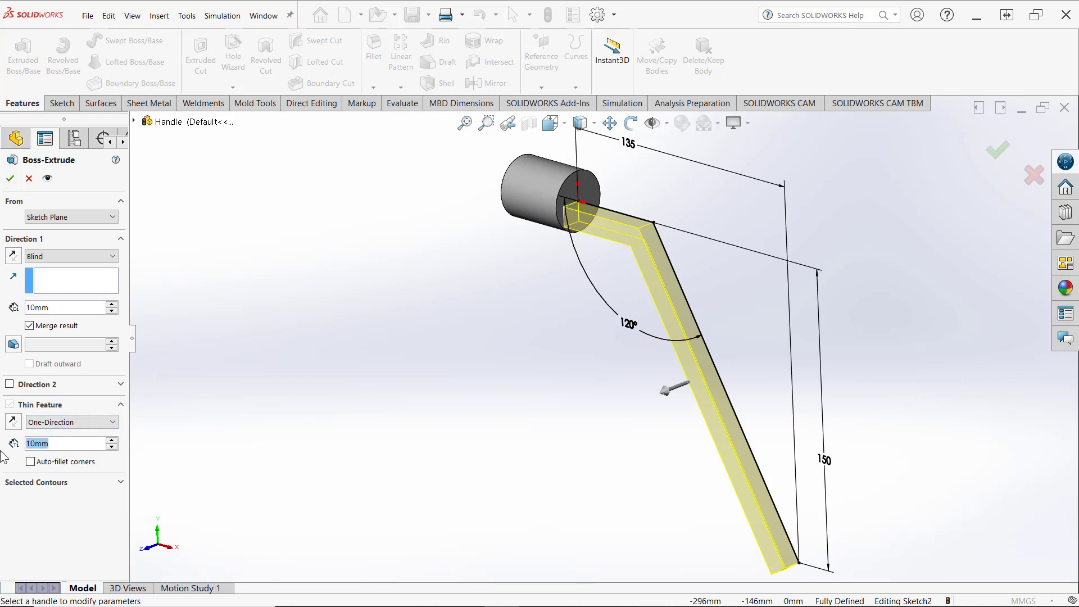
pyautogui.write('30')
pyautogui.press('Return')
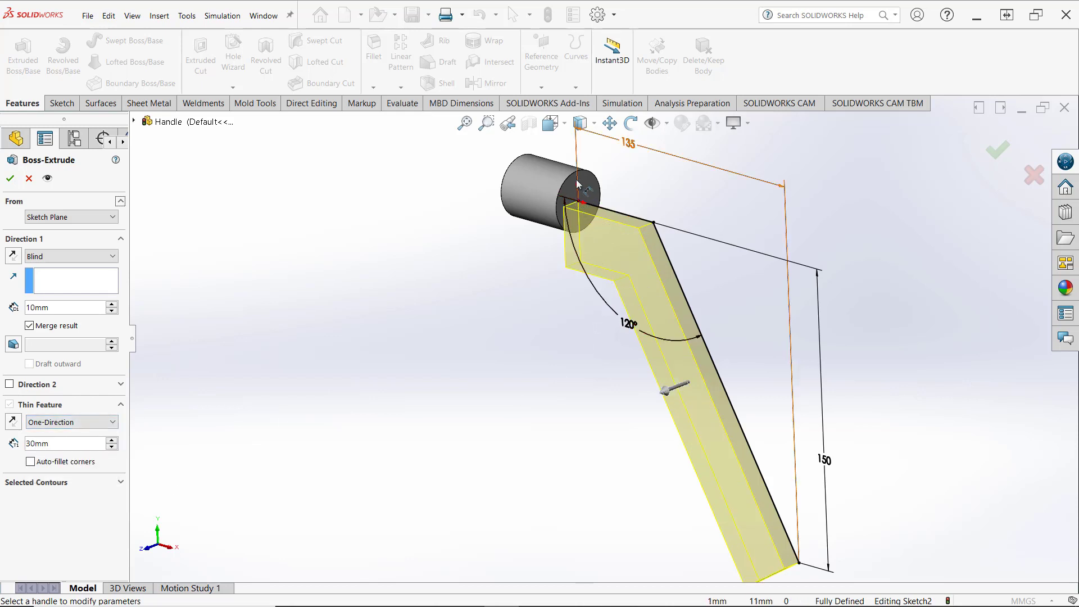
pyautogui.click(115, 425)
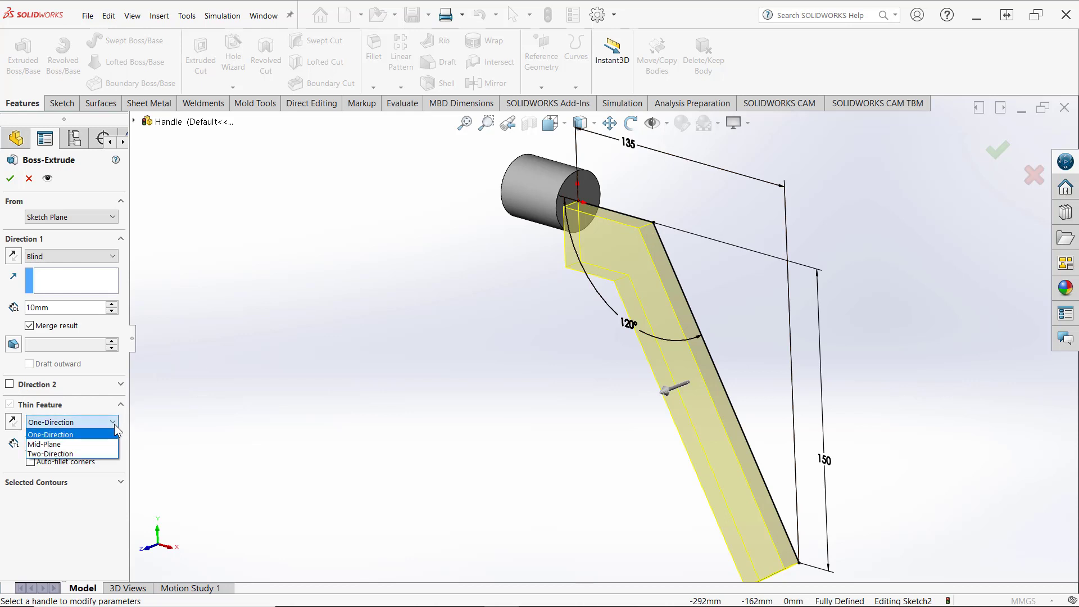
pyautogui.click(66, 448)
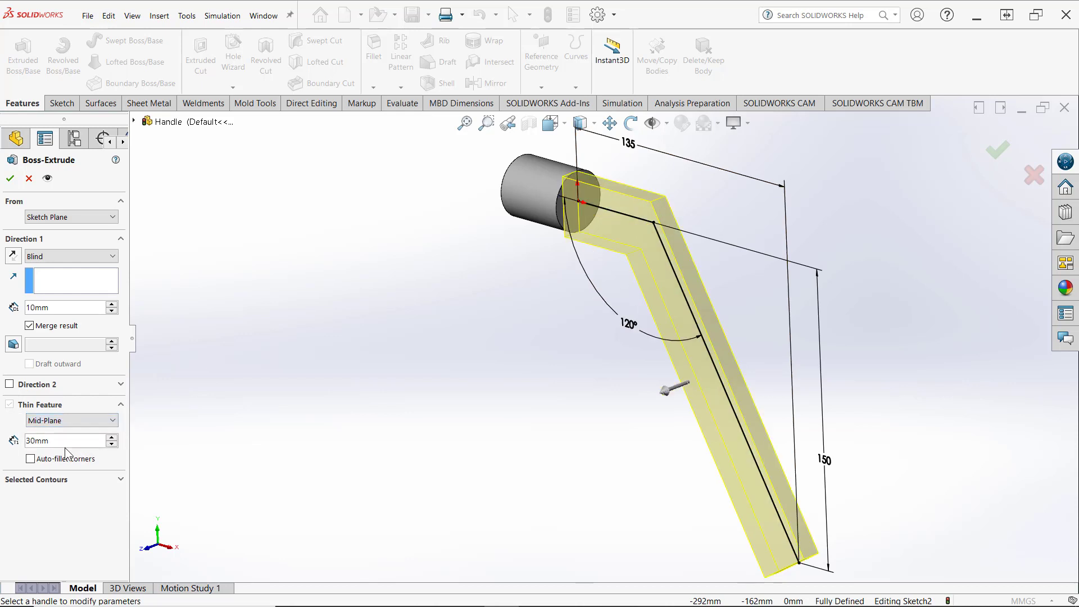
# Set the thin extrusion to Mid Plane with a depth of 110 mm and create it
pyautogui.click(62, 256)
pyautogui.click(51, 333)
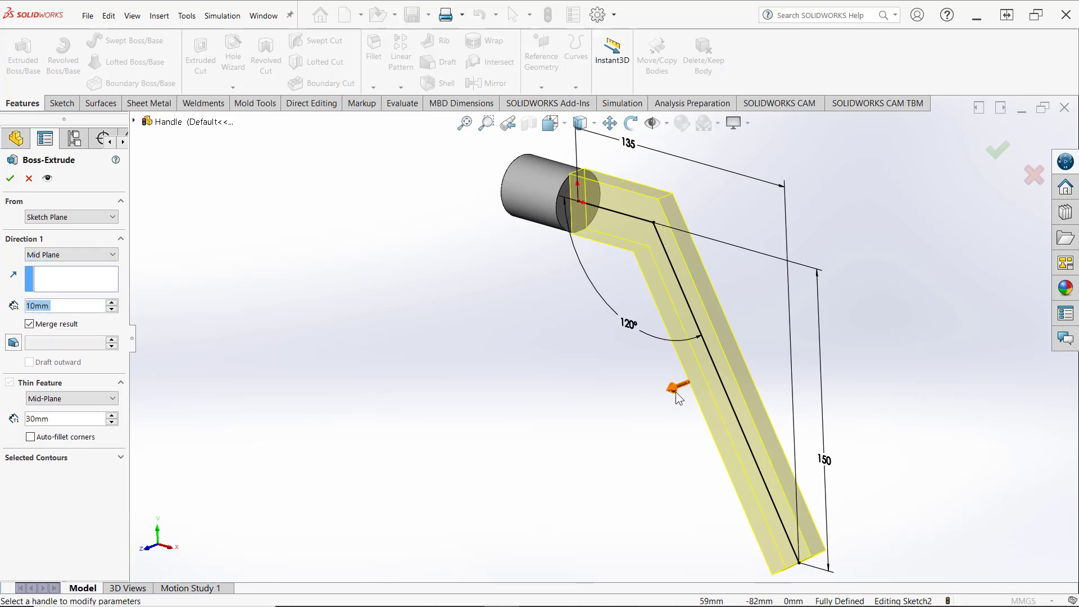
pyautogui.click(77, 307)
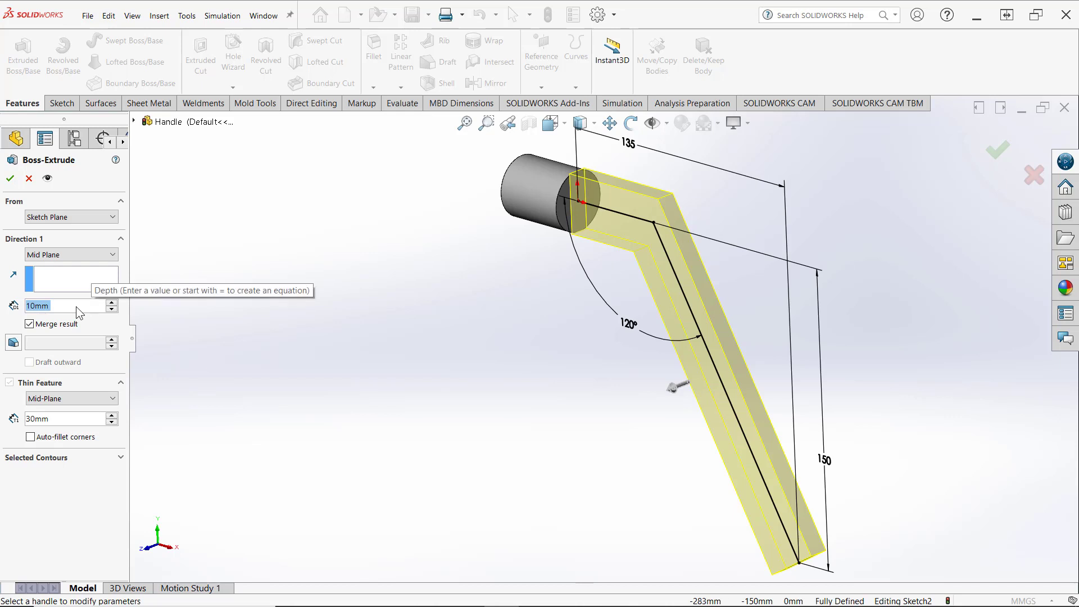
pyautogui.write('1')
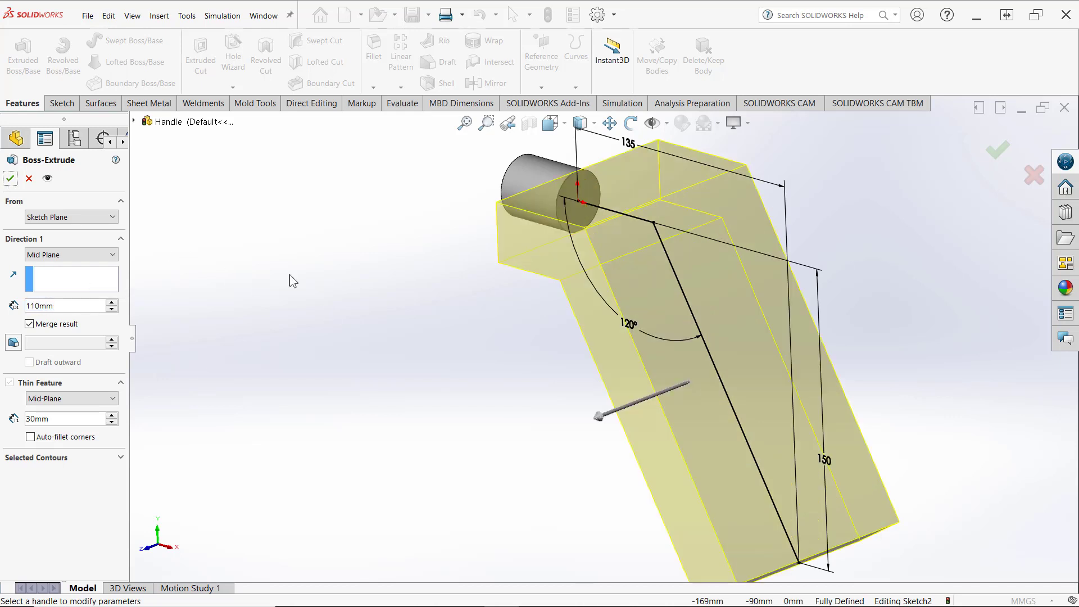
pyautogui.click(10, 179)
pyautogui.press('super+Down')
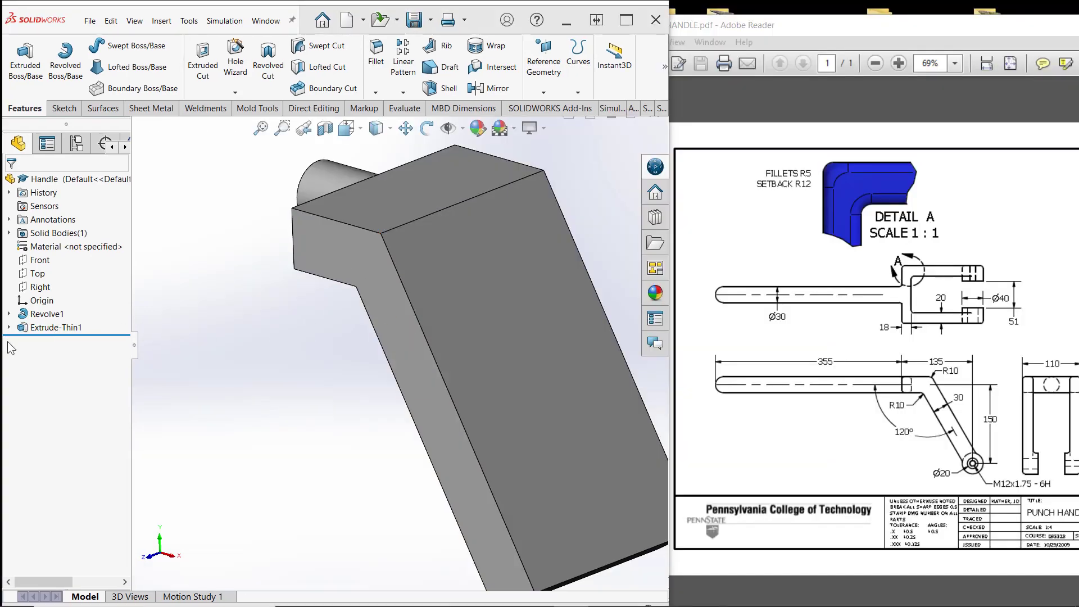
# Undo the thin extrusion to return to editing the bent line sketch
pyautogui.moveTo(36, 331)
pyautogui.click(633, 21)
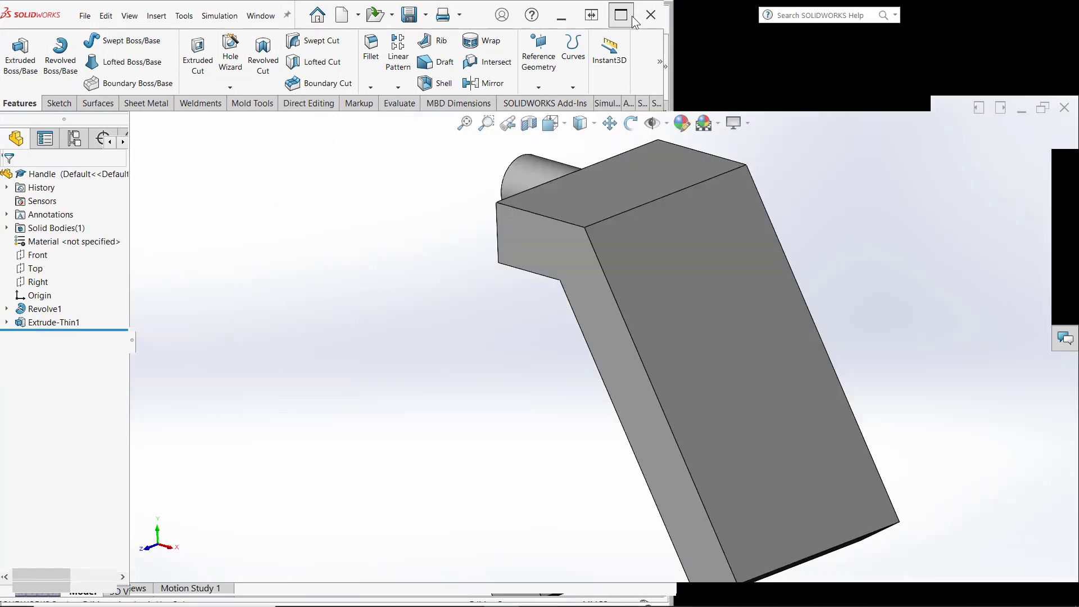
pyautogui.click(480, 21)
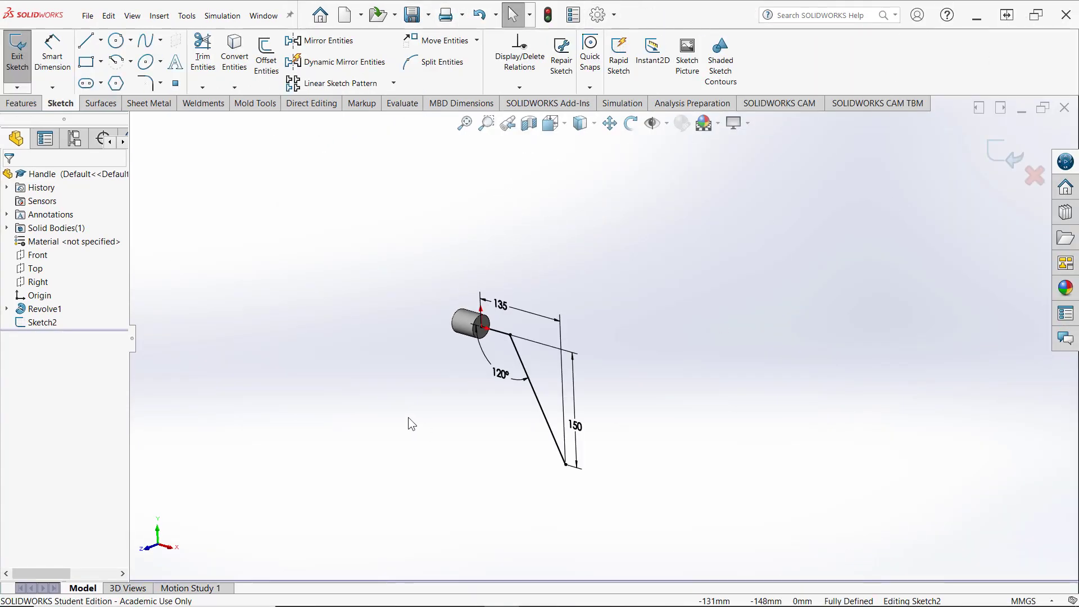
pyautogui.click(1037, 15)
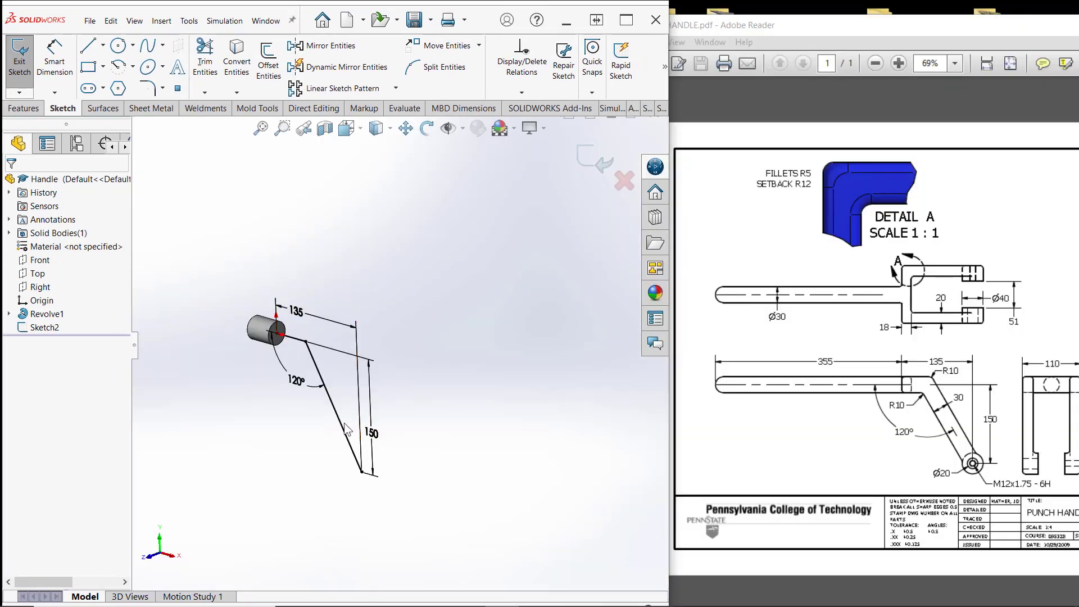
pyautogui.scroll(-4, 280, 408)
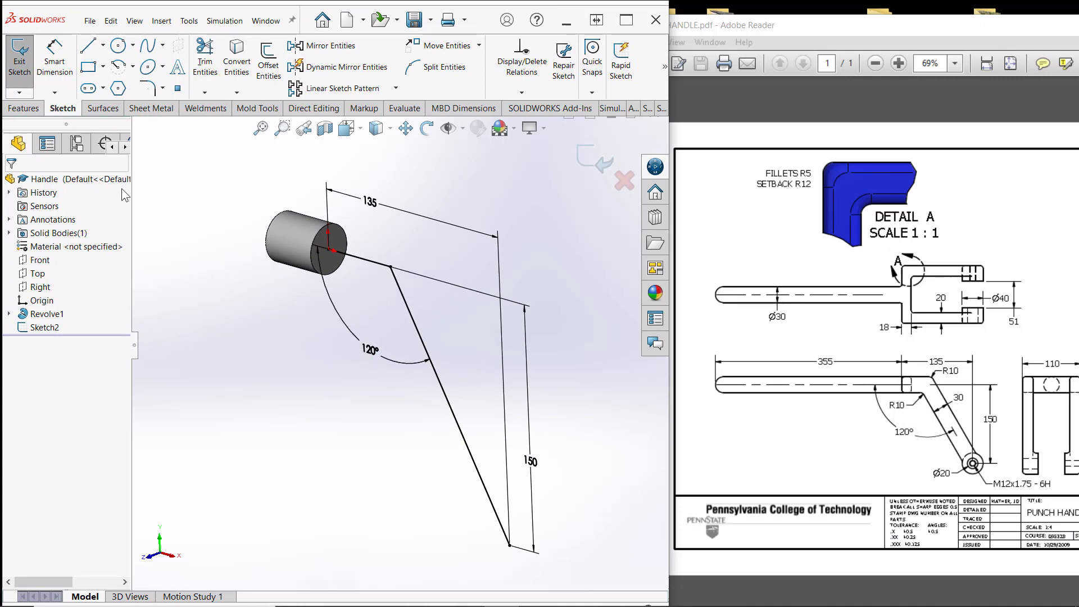
pyautogui.rightClick(145, 111)
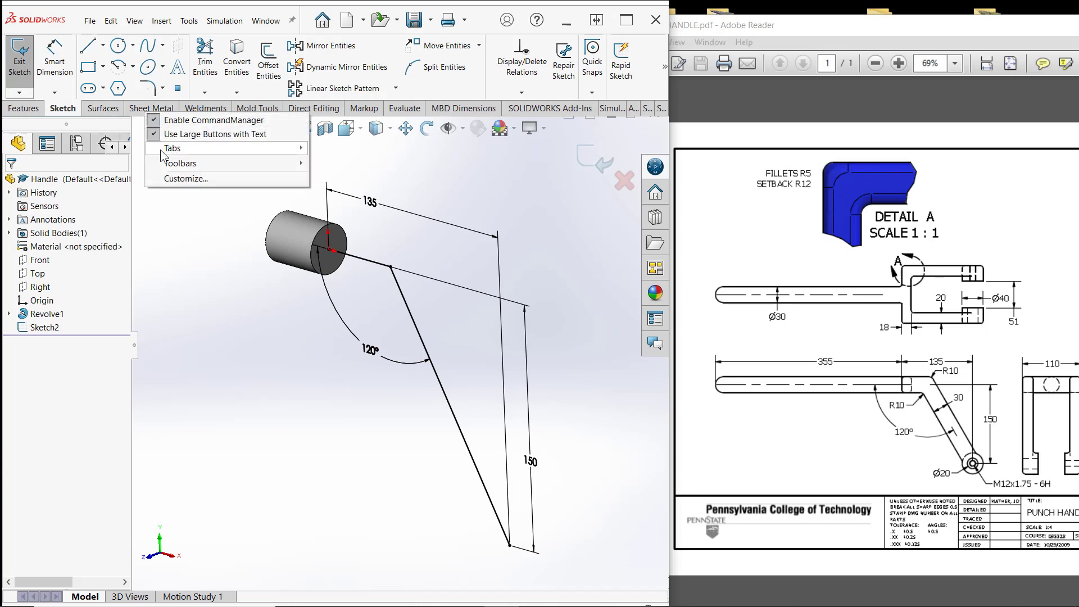
pyautogui.moveTo(302, 164)
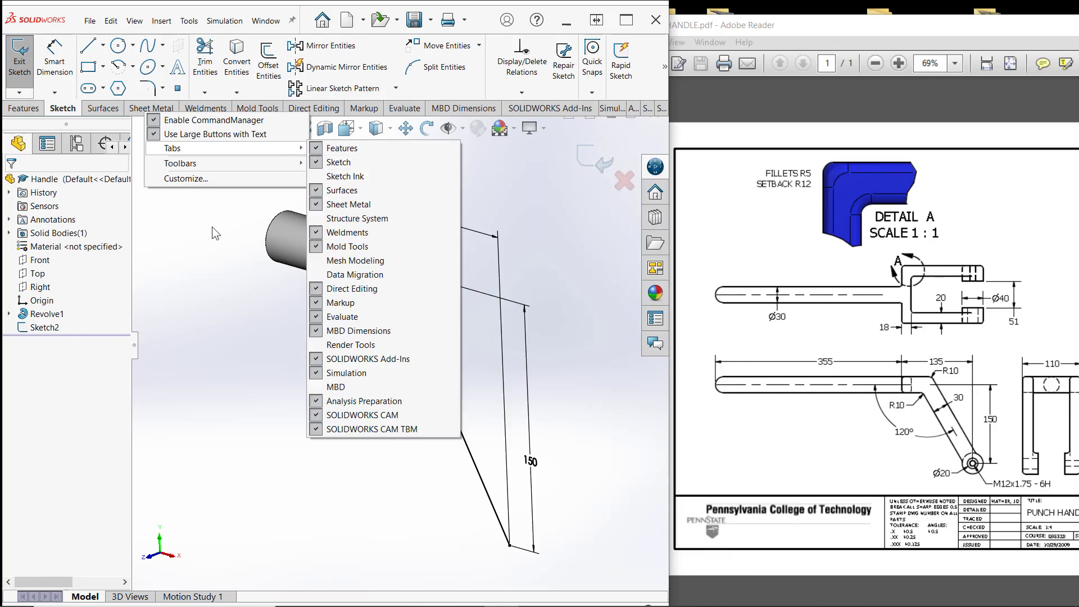
pyautogui.click(195, 231)
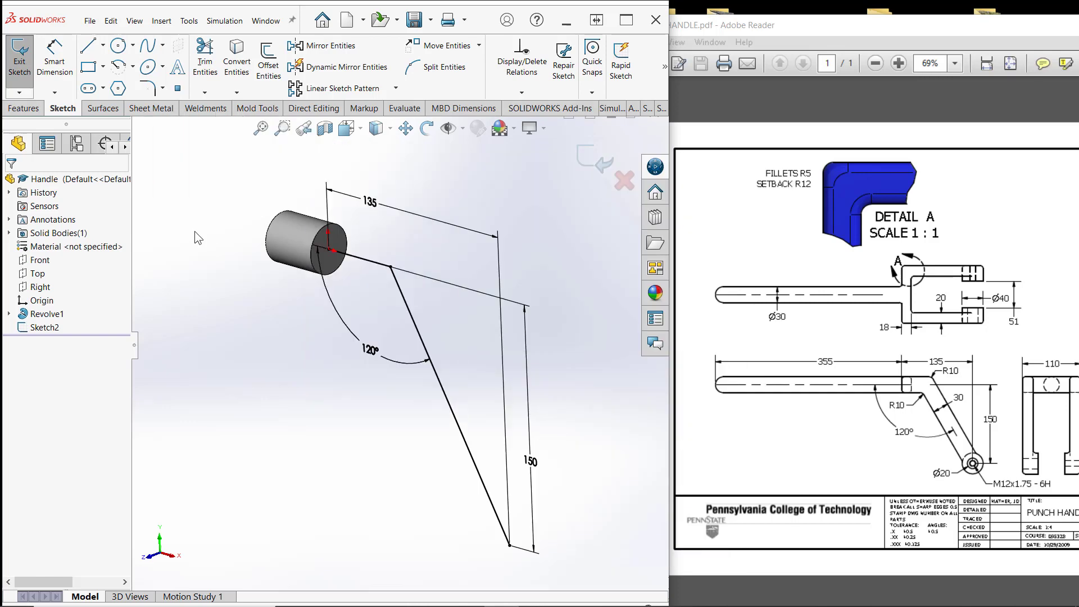
# Extrude the bent line sketch as a surface, Mid Plane, with a depth of 110 mm
pyautogui.click(110, 109)
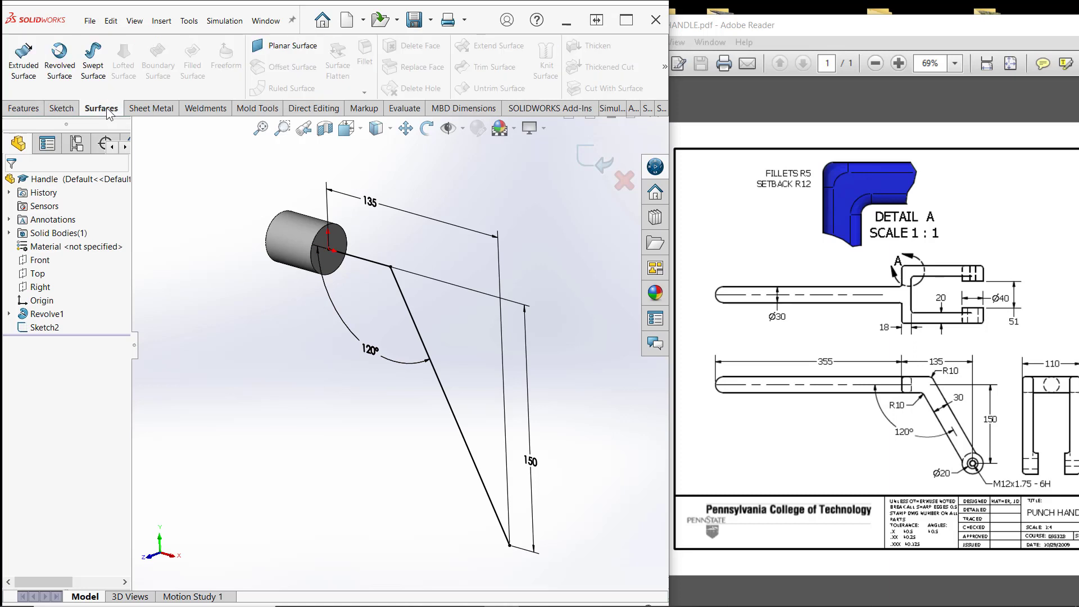
pyautogui.click(24, 61)
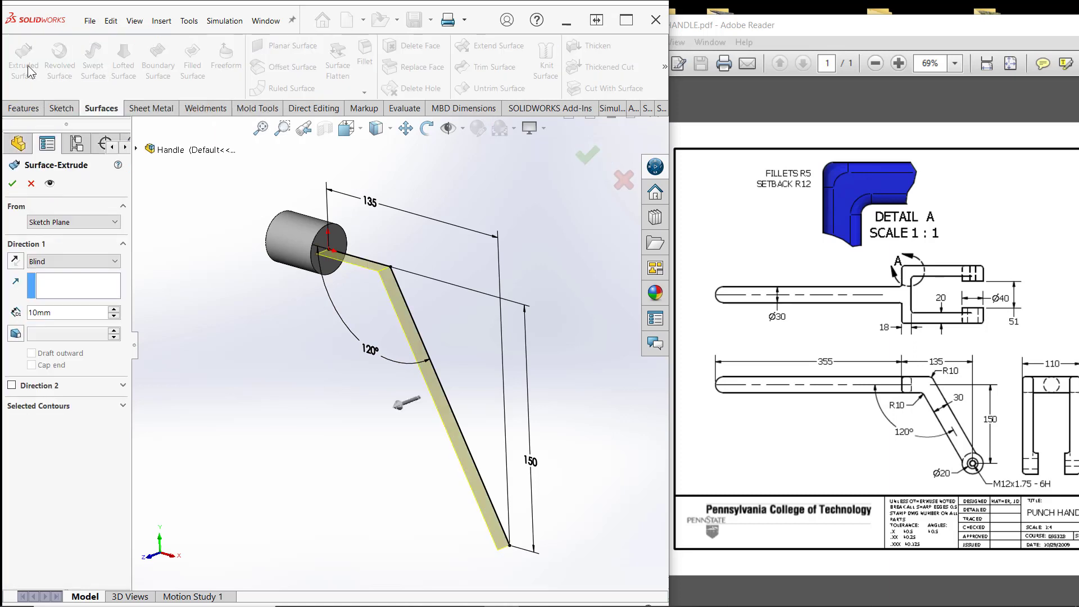
pyautogui.click(72, 261)
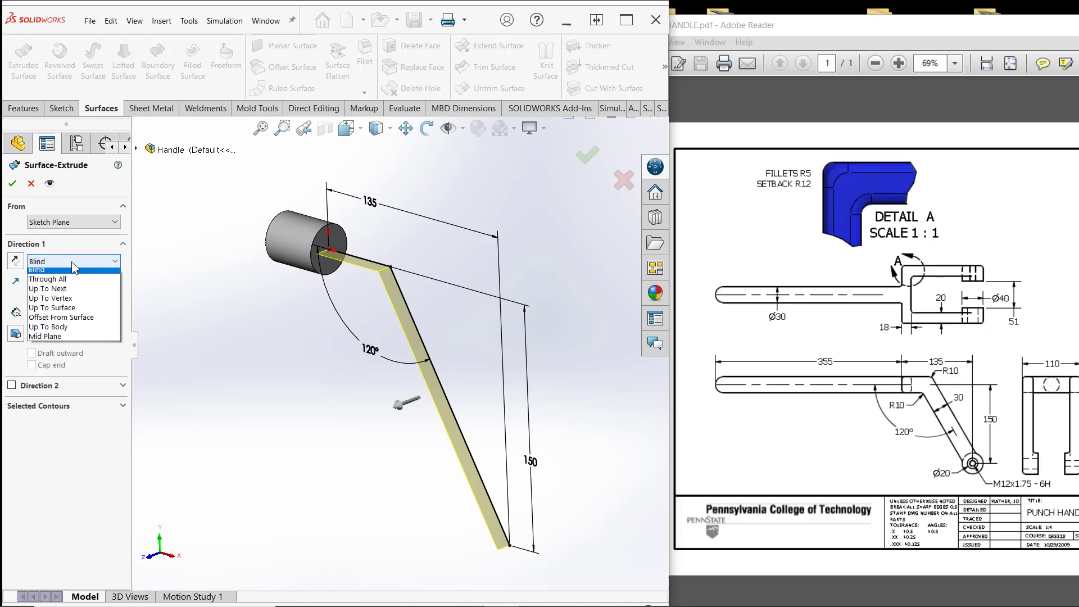
pyautogui.click(63, 341)
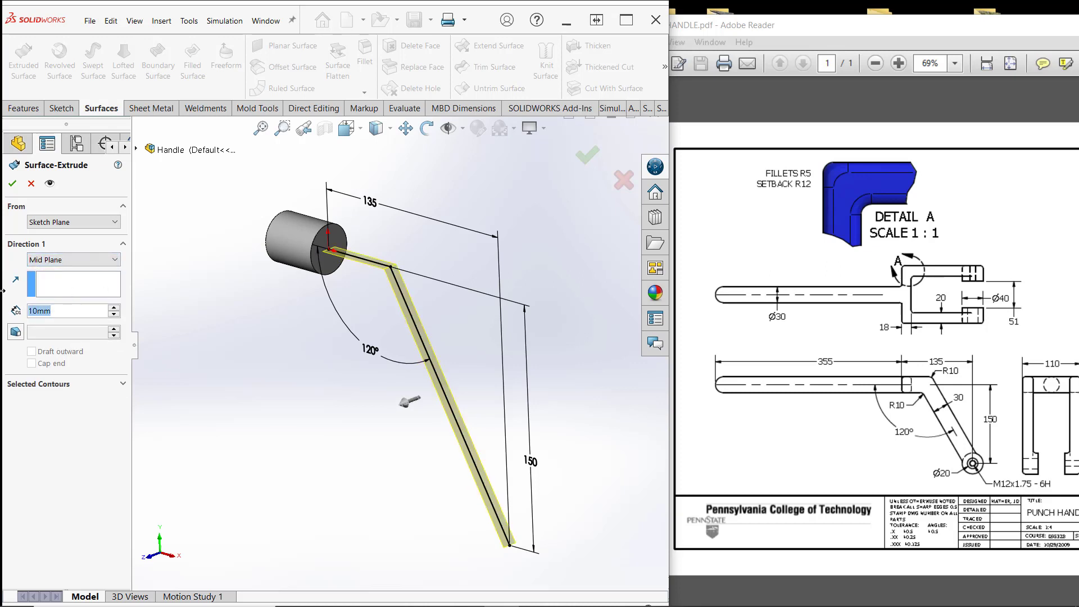
pyautogui.write('110')
pyautogui.press('Return')
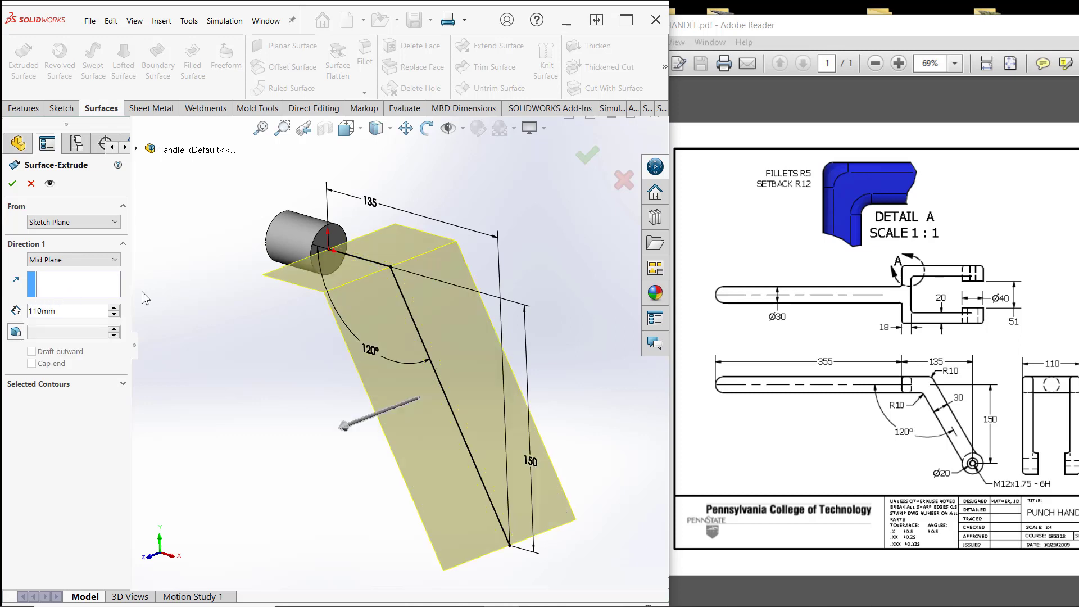
pyautogui.click(588, 155)
pyautogui.click(515, 181)
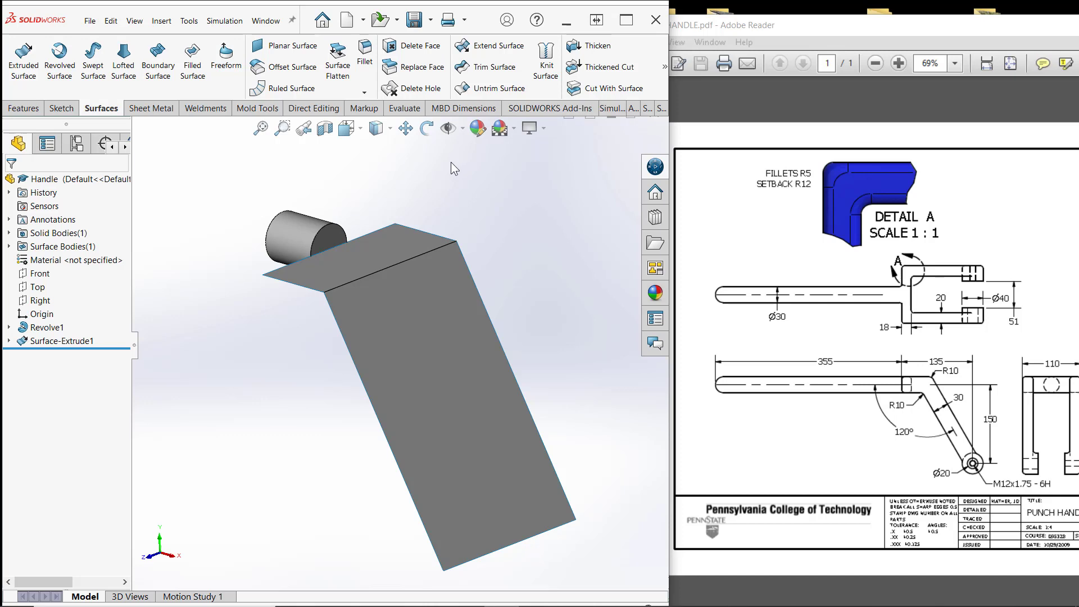
# Expand the solid and surface body folders in the feature tree to examine the part's bodies
pyautogui.click(592, 50)
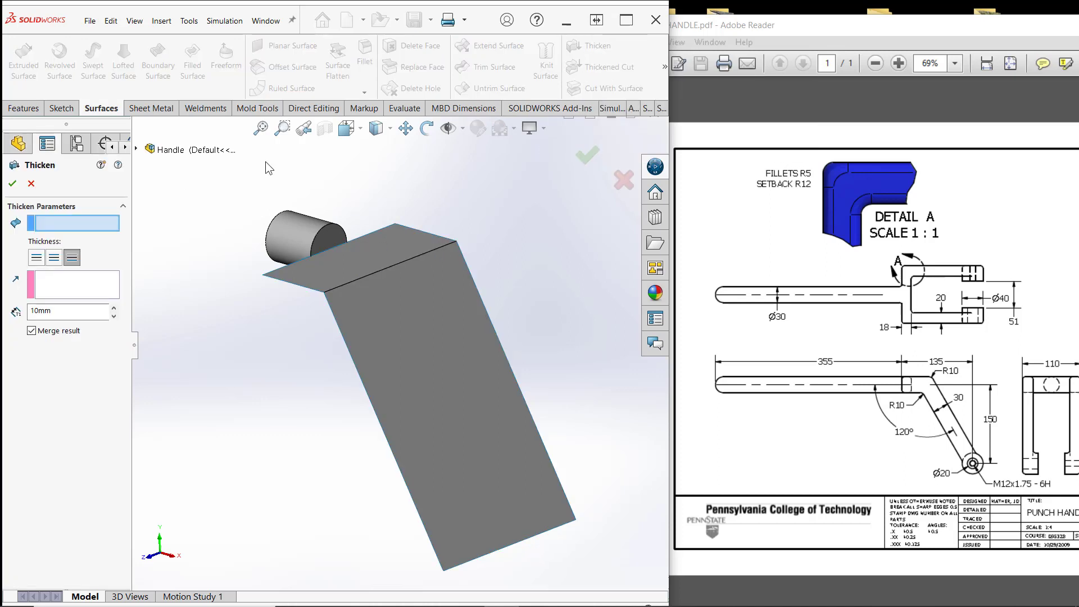
pyautogui.click(624, 181)
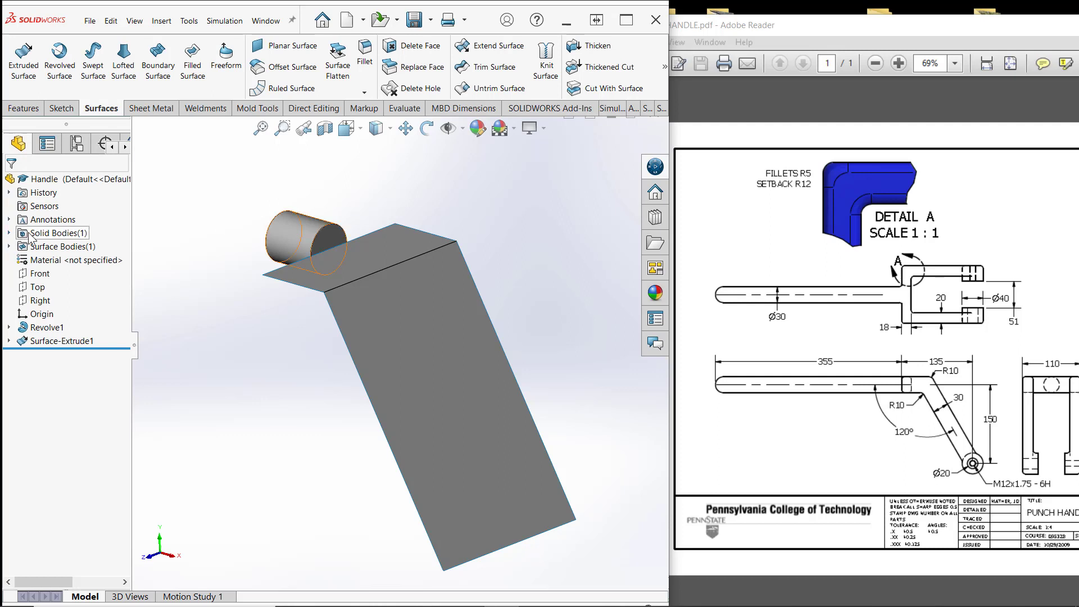
pyautogui.click(8, 233)
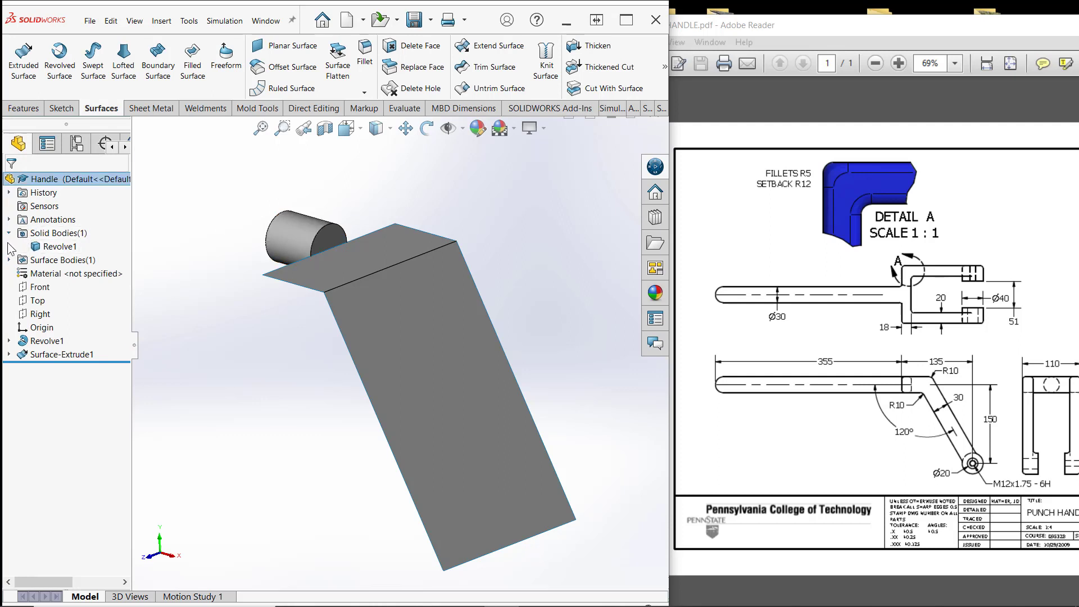
pyautogui.click(9, 260)
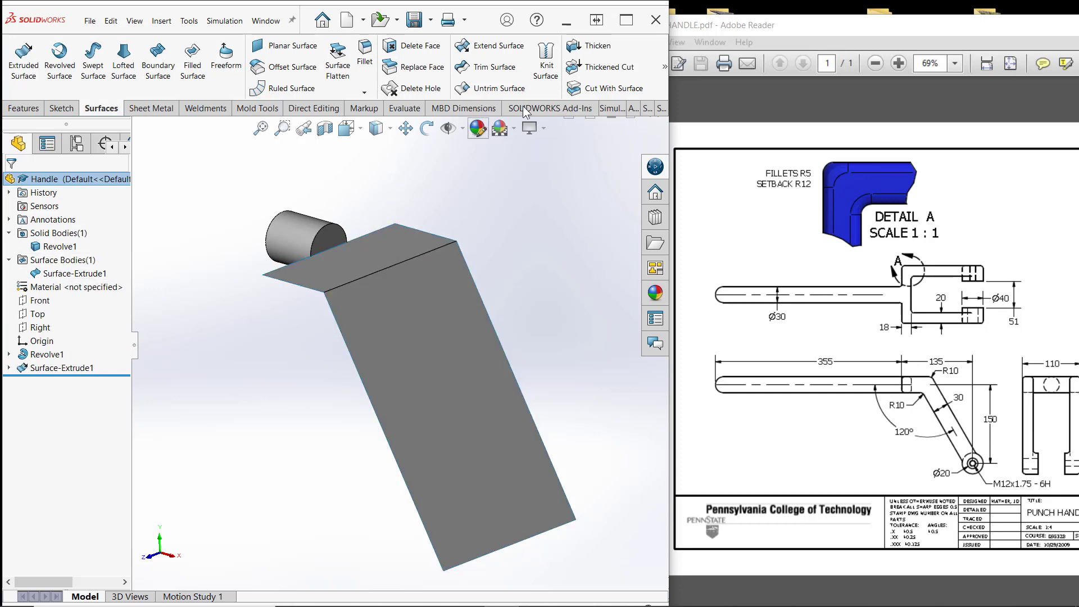
# Thicken the extruded bent surface on both sides by 30 mm, merging it with the grip
pyautogui.click(584, 49)
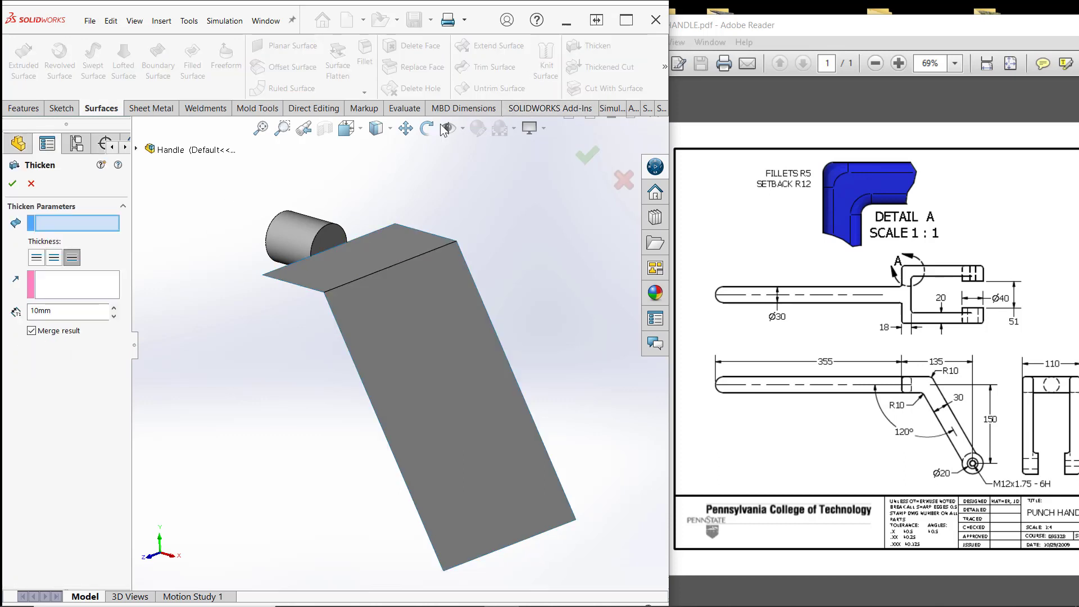
pyautogui.click(366, 325)
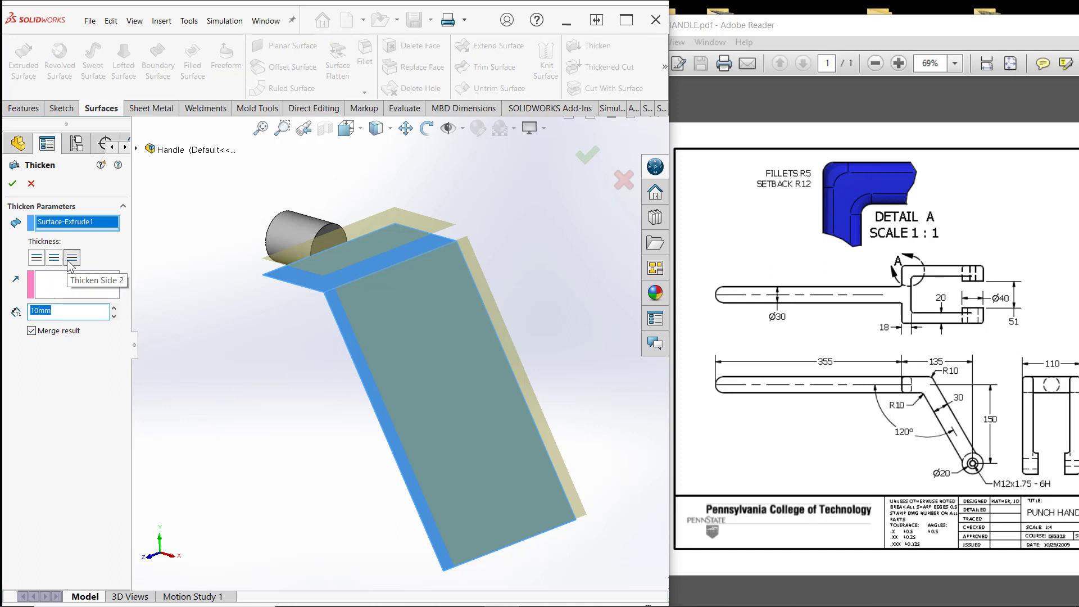
pyautogui.click(54, 258)
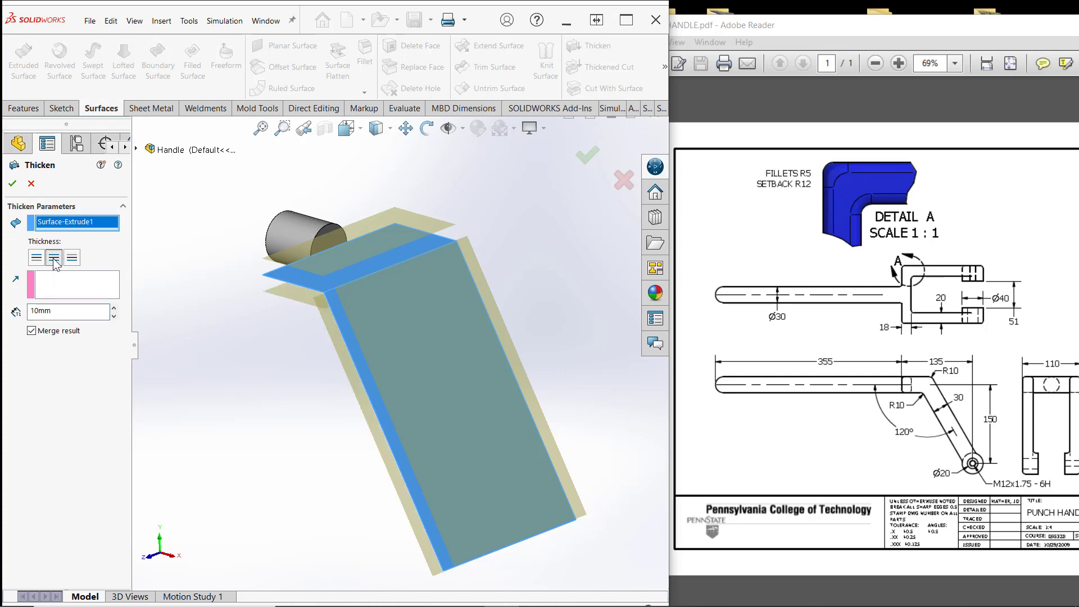
pyautogui.doubleClick(62, 314)
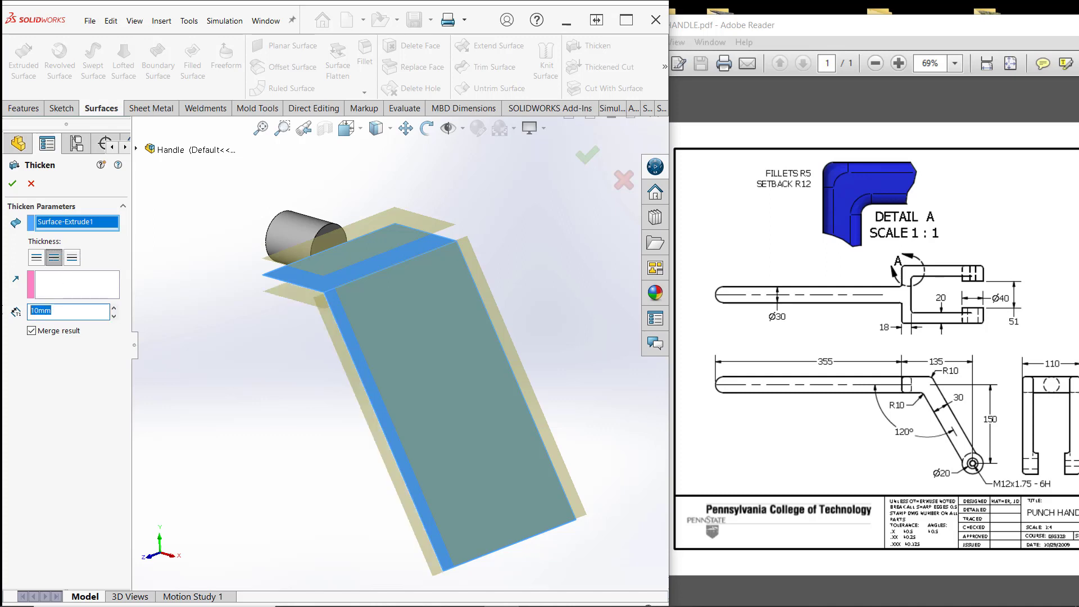
pyautogui.write('30')
pyautogui.click(12, 183)
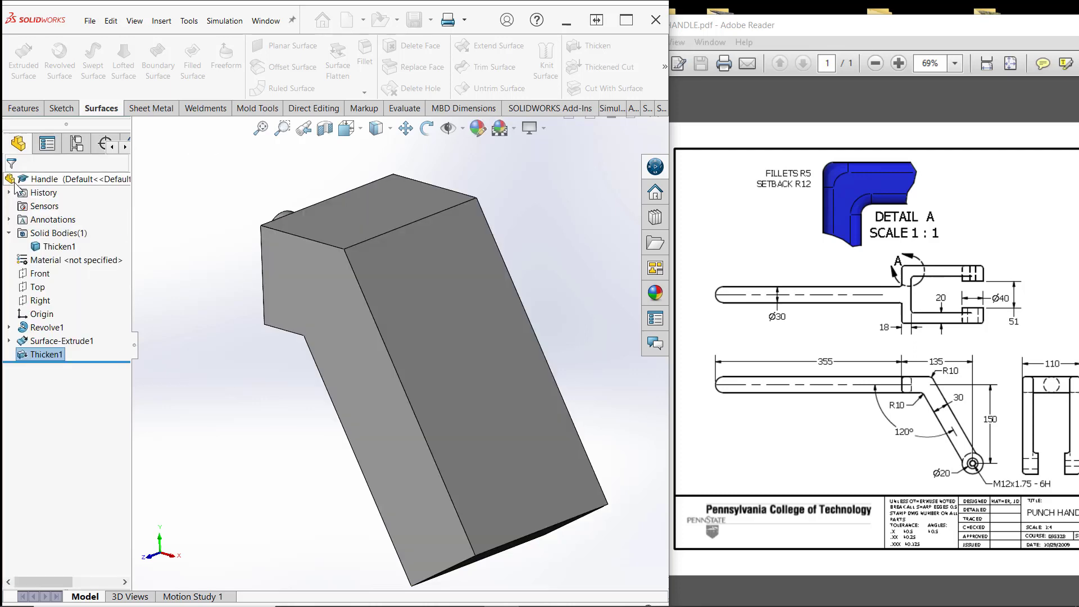
# Reduce the thicken feature's thickness per side so the arm matches the drawing's 30 mm total, and save the part
pyautogui.moveTo(275, 316)
pyautogui.mouseDown(button='middle')
pyautogui.moveTo(298, 364)
pyautogui.moveTo(301, 348)
pyautogui.mouseUp(button='middle')
pyautogui.scroll(-2, 340, 287)
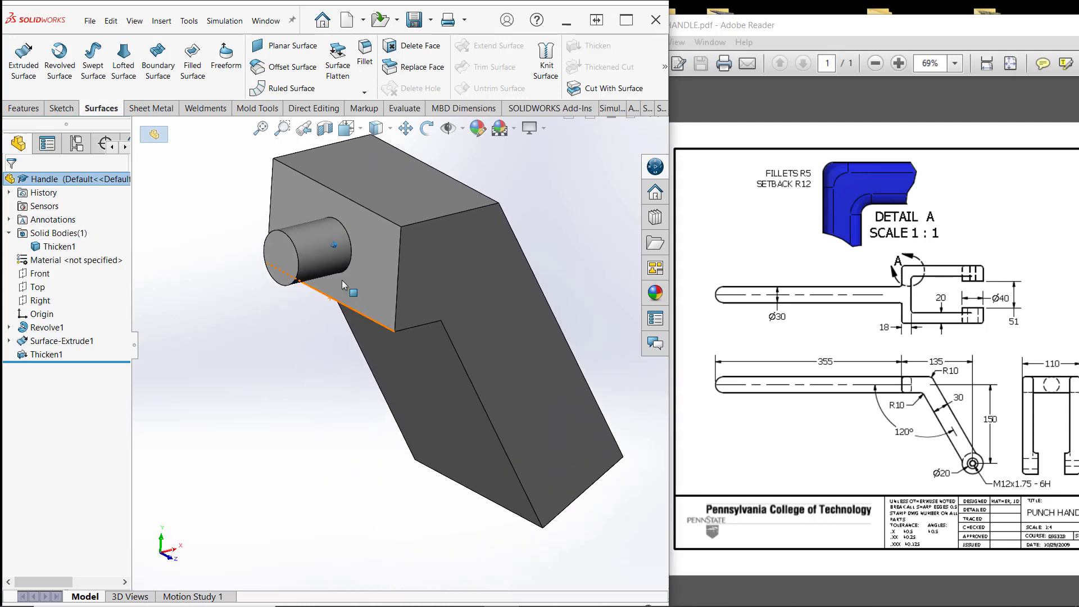
pyautogui.moveTo(341, 280); pyautogui.dragTo(339, 284, button='middle')
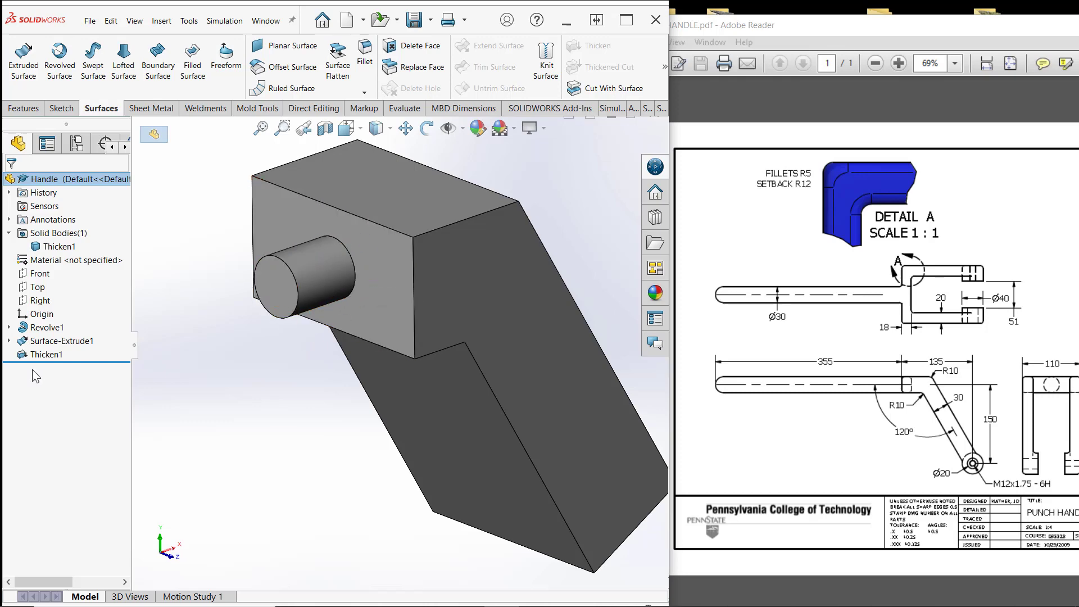
pyautogui.rightClick(47, 354)
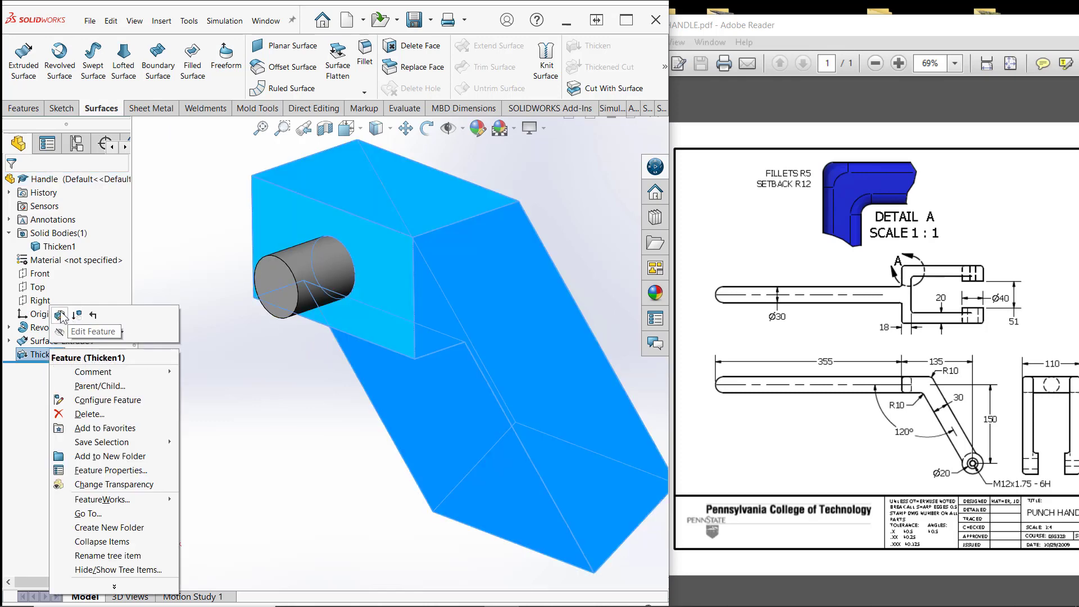
pyautogui.click(76, 316)
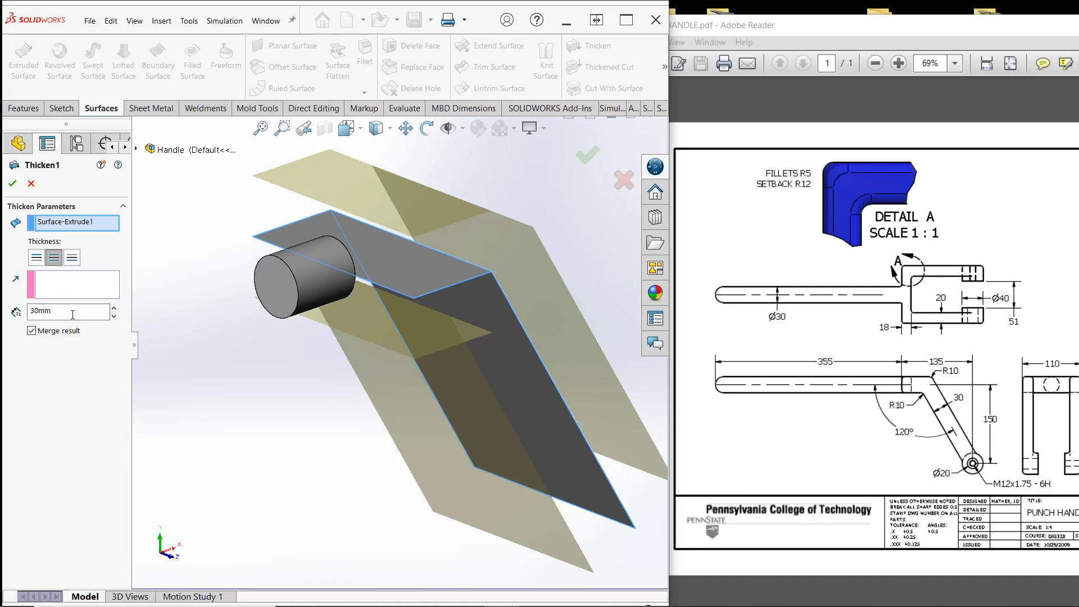
pyautogui.doubleClick(48, 312)
pyautogui.click(12, 184)
pyautogui.click(245, 407)
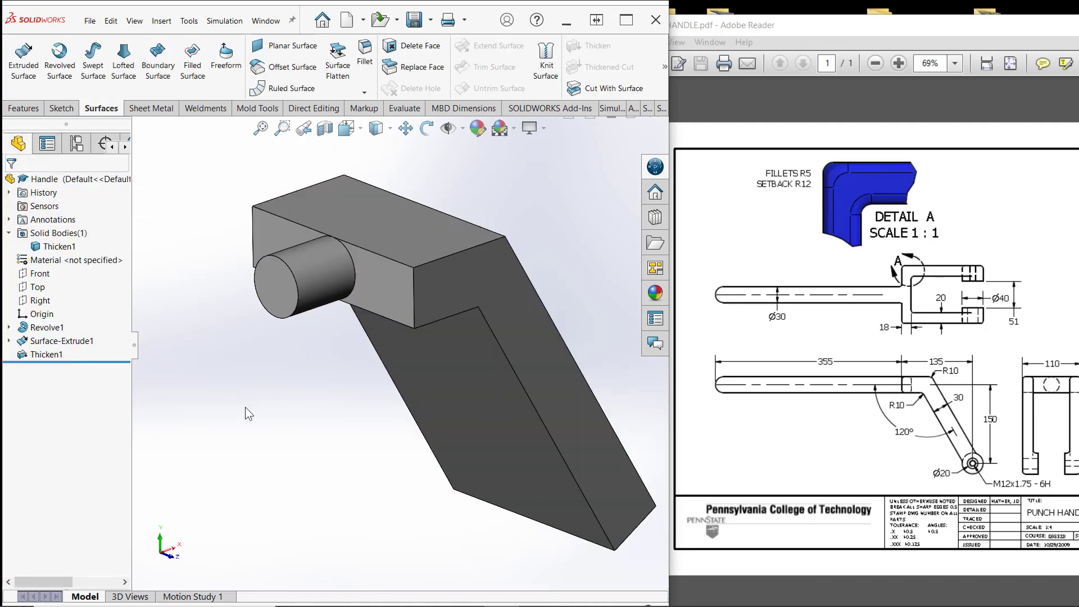
pyautogui.click(415, 20)
pyautogui.moveTo(255, 400)
pyautogui.mouseDown(button='middle')
pyautogui.moveTo(297, 439)
pyautogui.moveTo(286, 450)
pyautogui.mouseUp(button='middle')
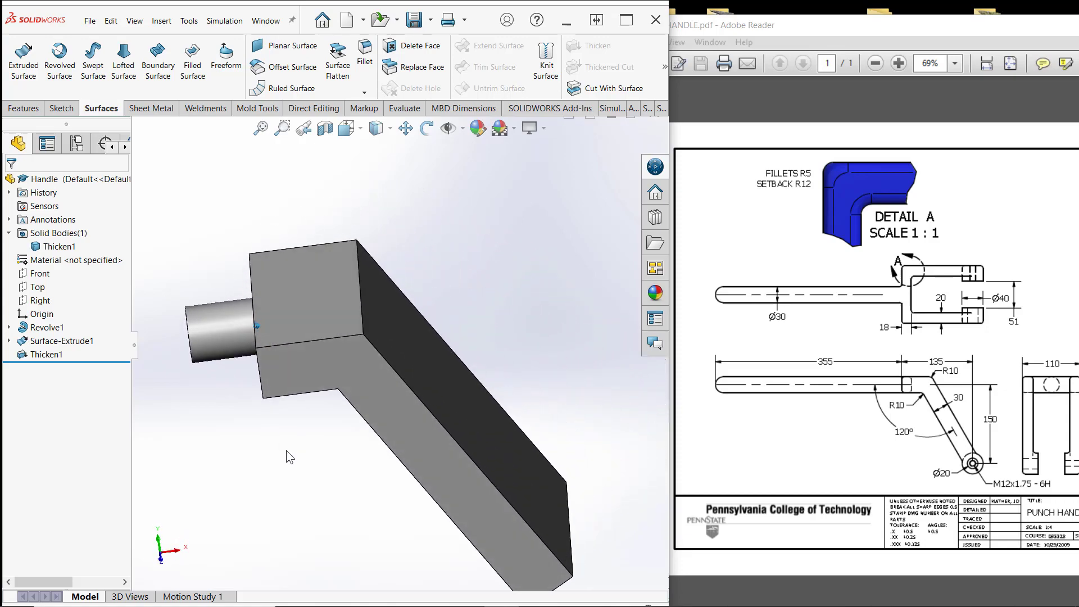
pyautogui.press('space')
pyautogui.click(299, 324)
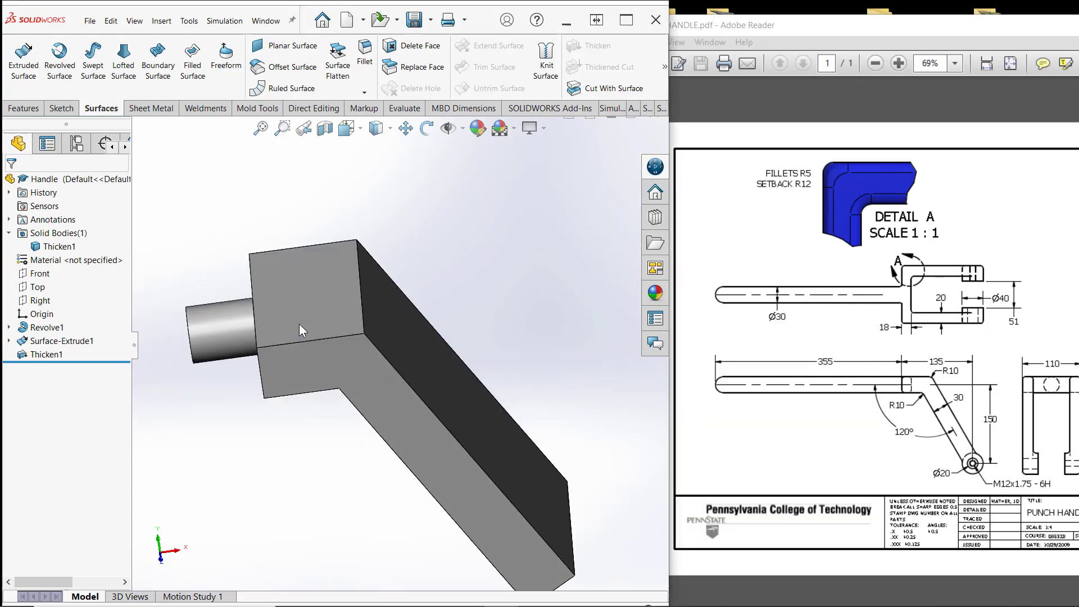
pyautogui.scroll(6, 318, 481)
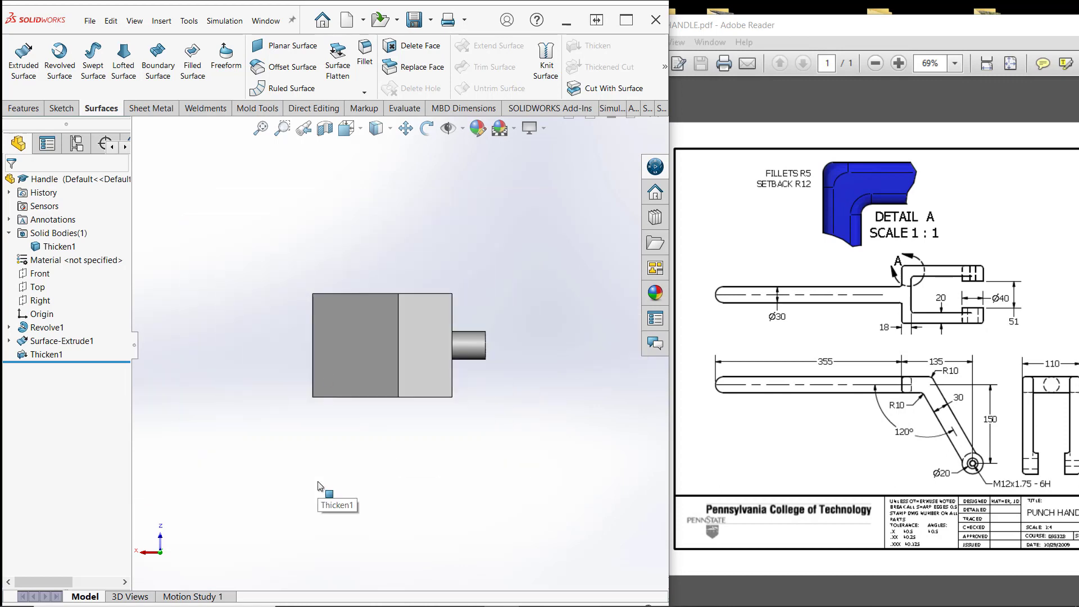
pyautogui.scroll(-3, 396, 384)
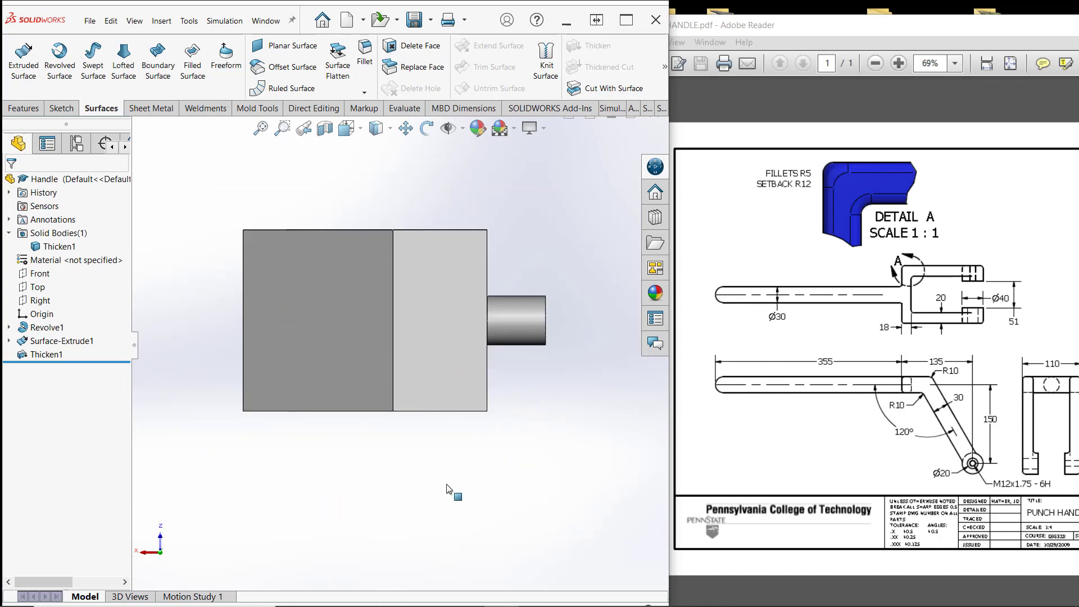
pyautogui.hotkey('alt', 'Right')
pyautogui.hotkey('alt', 'Right')
pyautogui.hotkey('alt', 'Right')
pyautogui.hotkey('alt', 'Right')
pyautogui.hotkey('alt', 'Right')
pyautogui.hotkey('alt', 'Right')
pyautogui.hotkey('alt', 'Right')
pyautogui.hotkey('alt', 'Right')
pyautogui.hotkey('alt', 'Right')
pyautogui.hotkey('alt', 'Right')
pyautogui.hotkey('alt', 'Right')
pyautogui.hotkey('alt', 'Right')
pyautogui.hotkey('alt', 'Right')
pyautogui.hotkey('alt', 'Right')
pyautogui.hotkey('alt', 'Right')
pyautogui.hotkey('alt', 'Right')
pyautogui.hotkey('alt', 'Right')
pyautogui.hotkey('alt', 'Right')
pyautogui.hotkey('alt', 'Right')
pyautogui.hotkey('alt', 'Right')
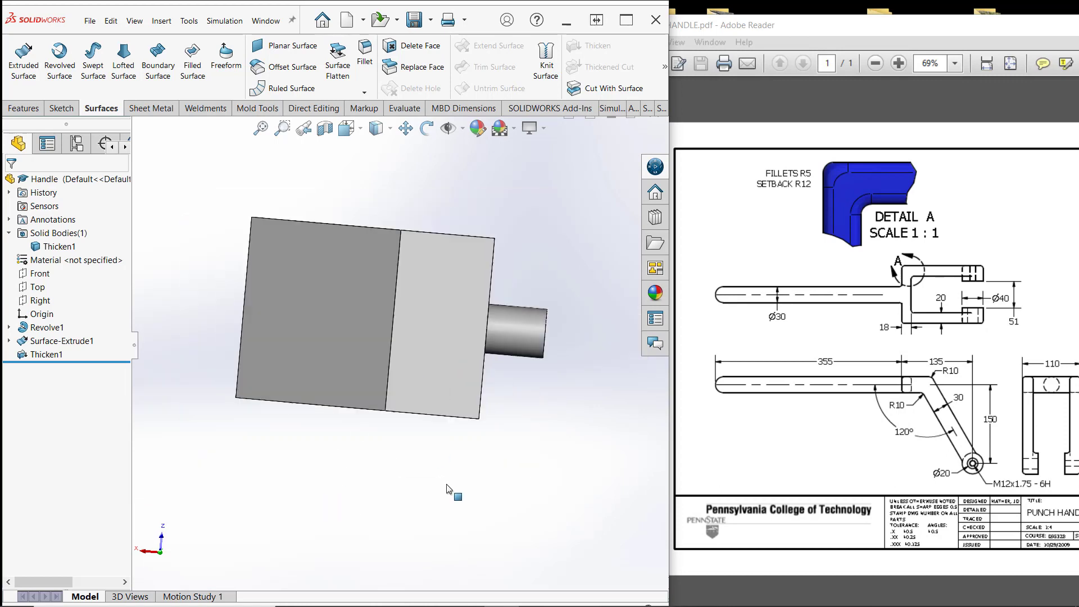
# On the Top plane, sketch a corner rectangle about 122 by 76 mm, inside the arm's outline and ending on its far edge
pyautogui.hotkey('ctrl', '5')
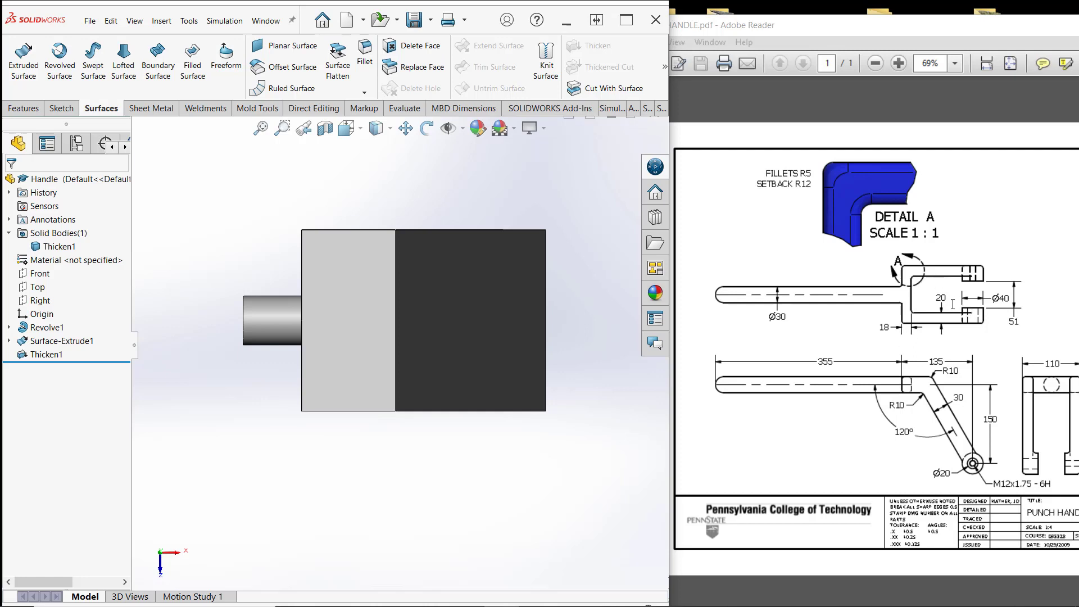
pyautogui.click(36, 288)
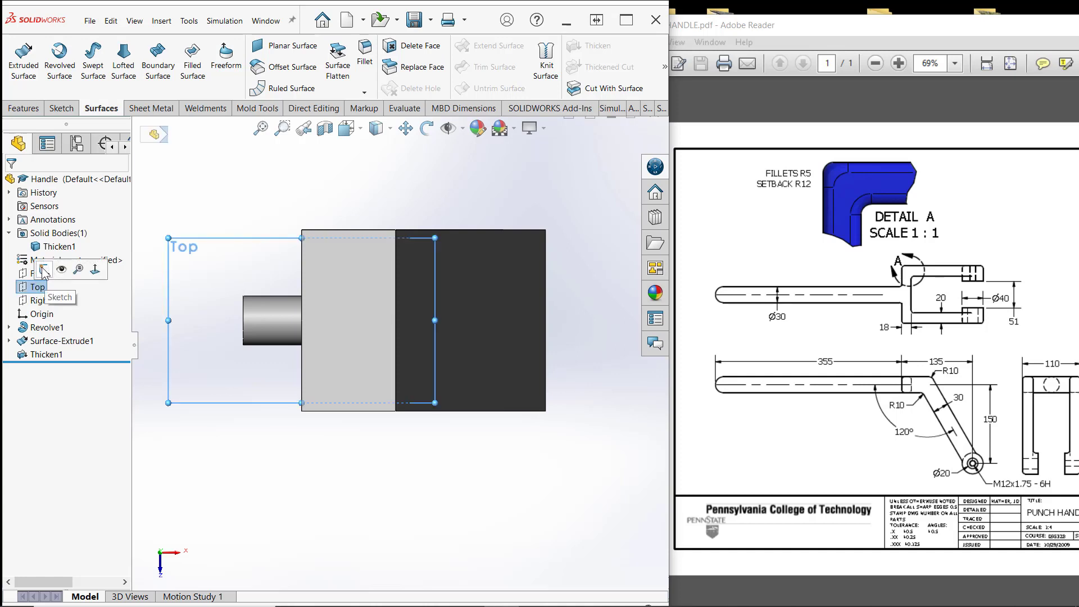
pyautogui.click(47, 274)
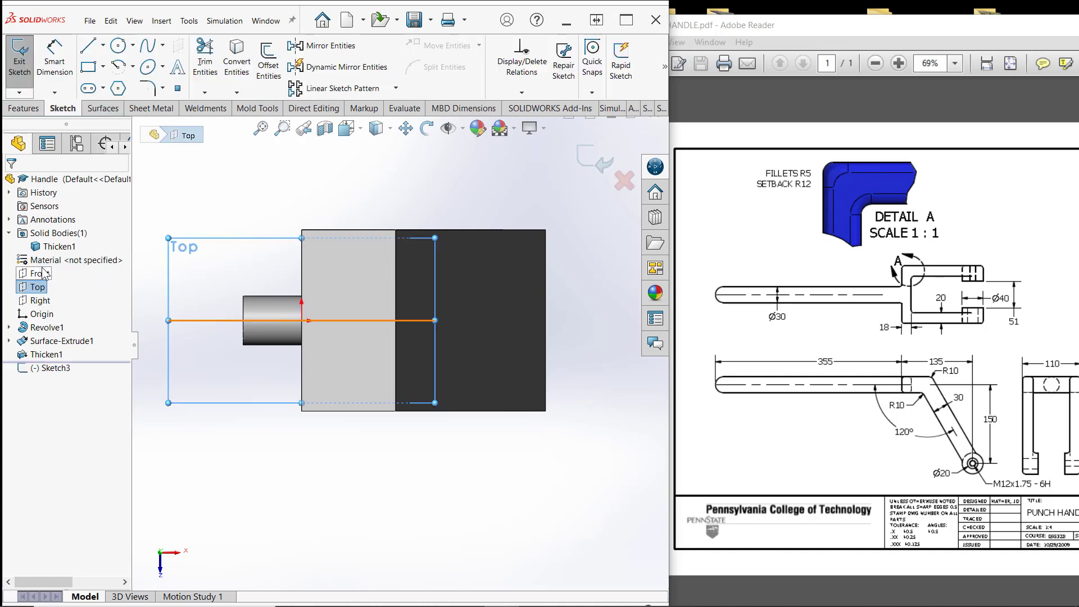
pyautogui.click(88, 66)
pyautogui.click(344, 258)
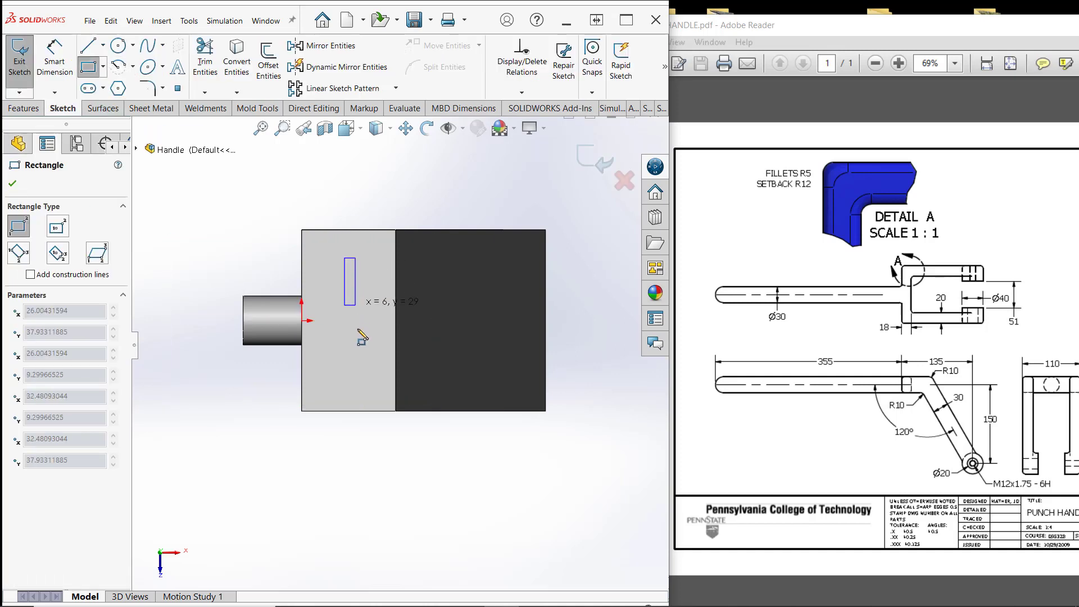
pyautogui.click(546, 384)
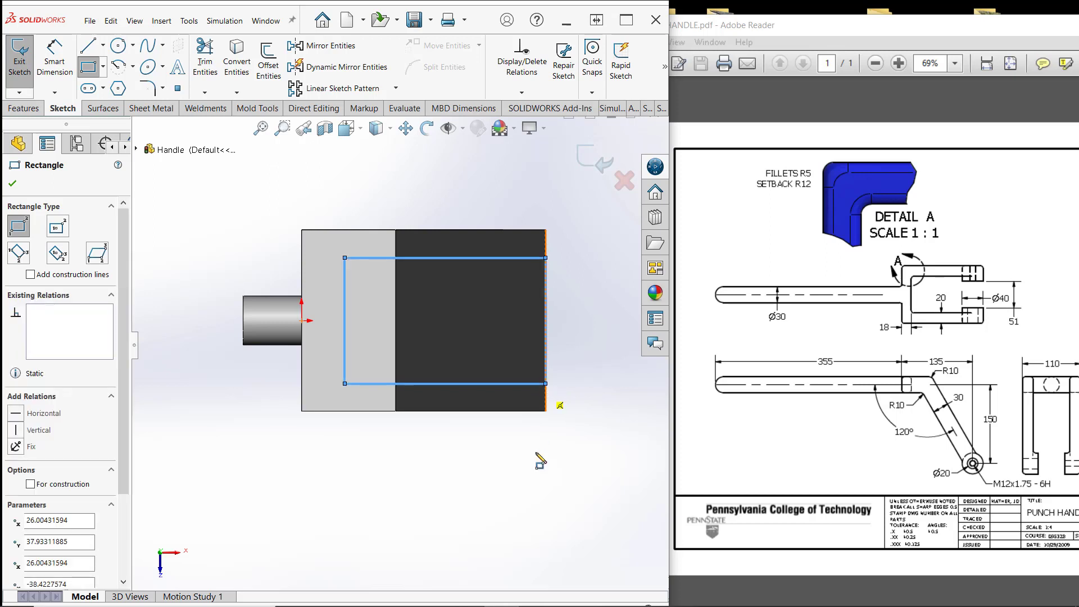
# Sketch a line about 26 mm long from the origin to the midpoint of the rectangle's near edge and make it horizontal
pyautogui.click(91, 50)
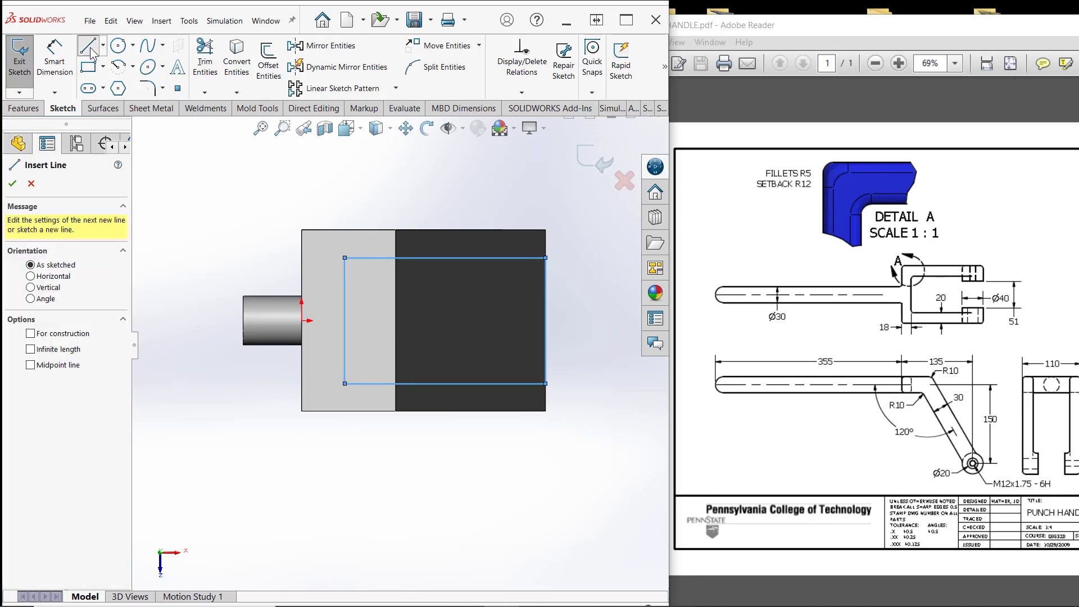
pyautogui.click(302, 321)
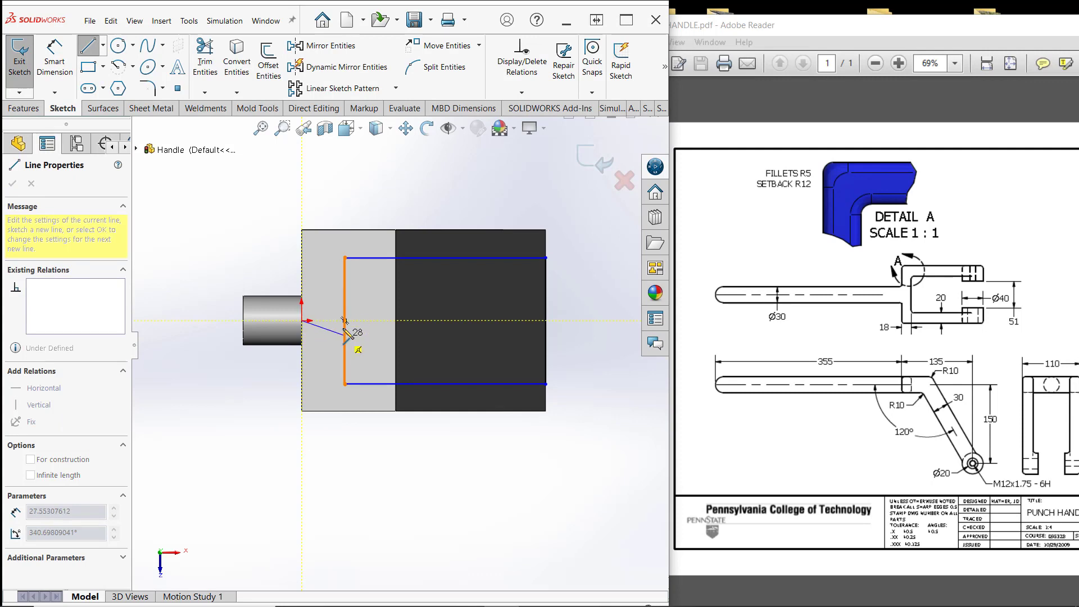
pyautogui.click(344, 321)
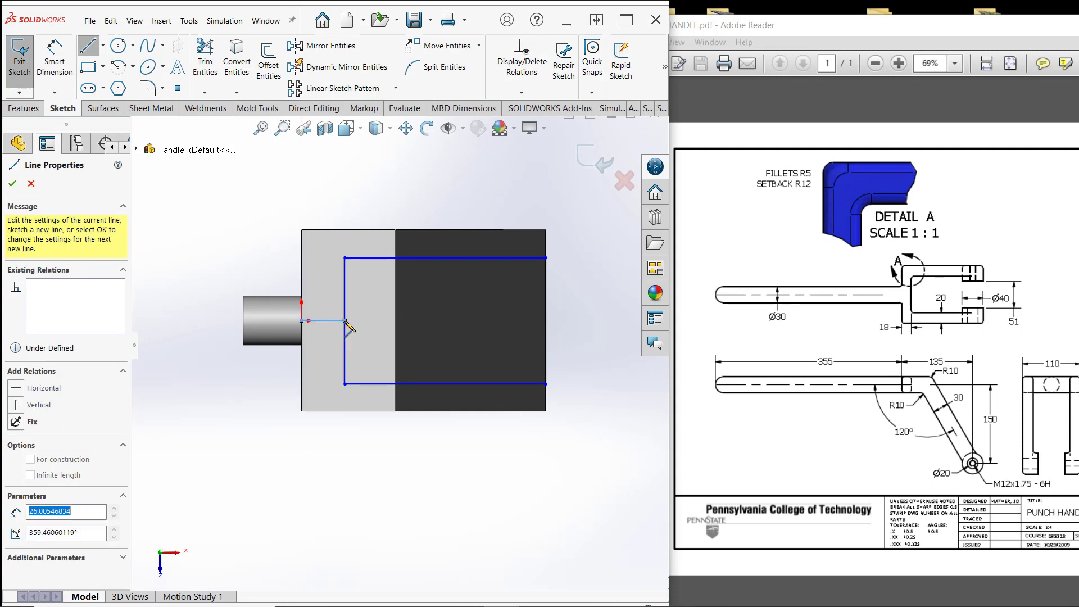
pyautogui.rightClick(229, 252)
pyautogui.click(245, 261)
pyautogui.press('Escape')
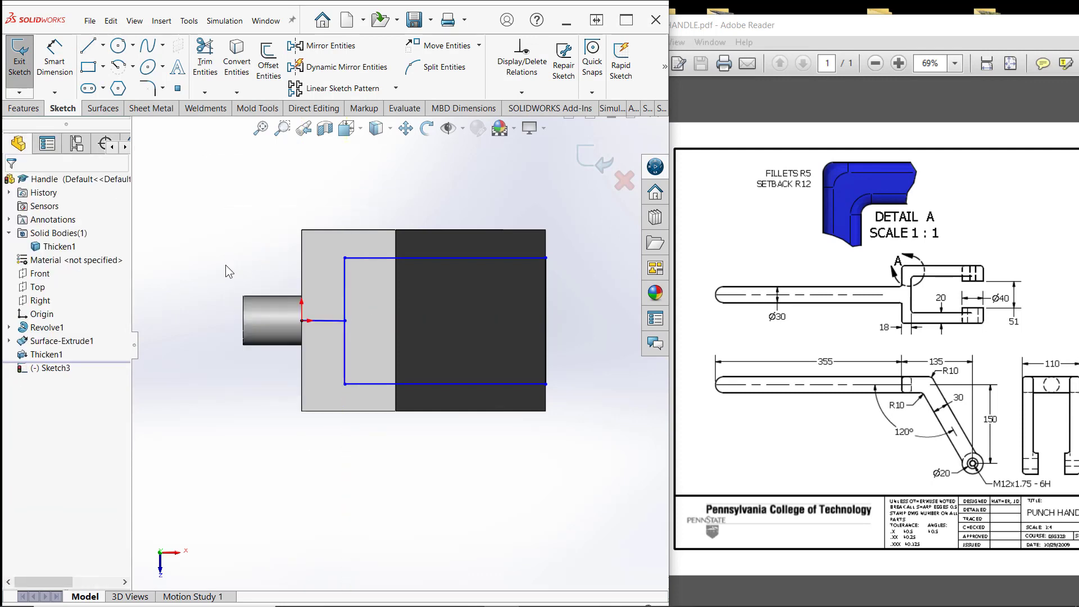
pyautogui.click(322, 321)
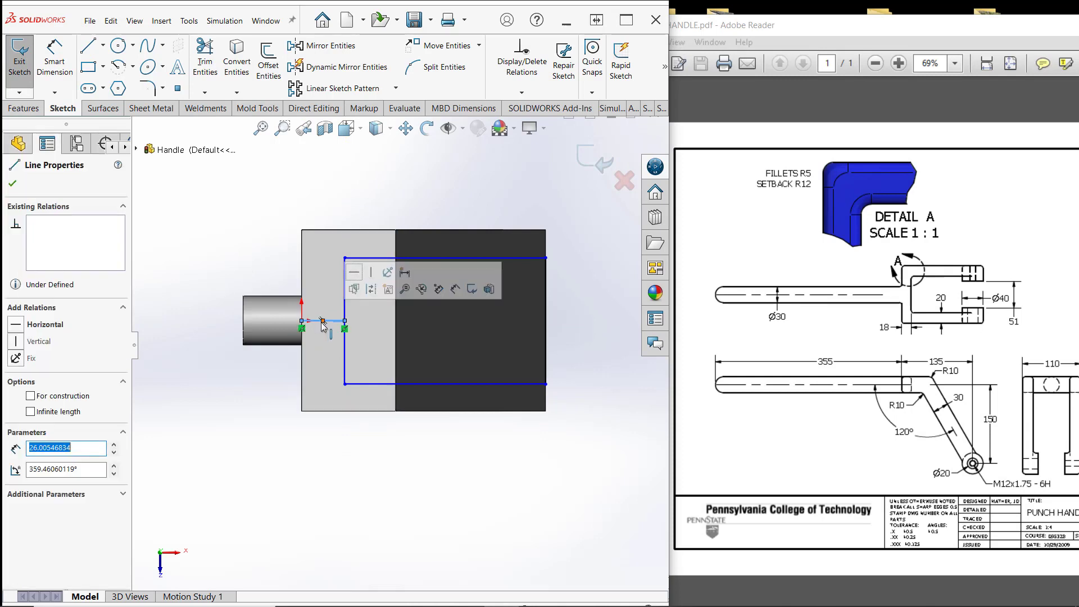
pyautogui.click(354, 274)
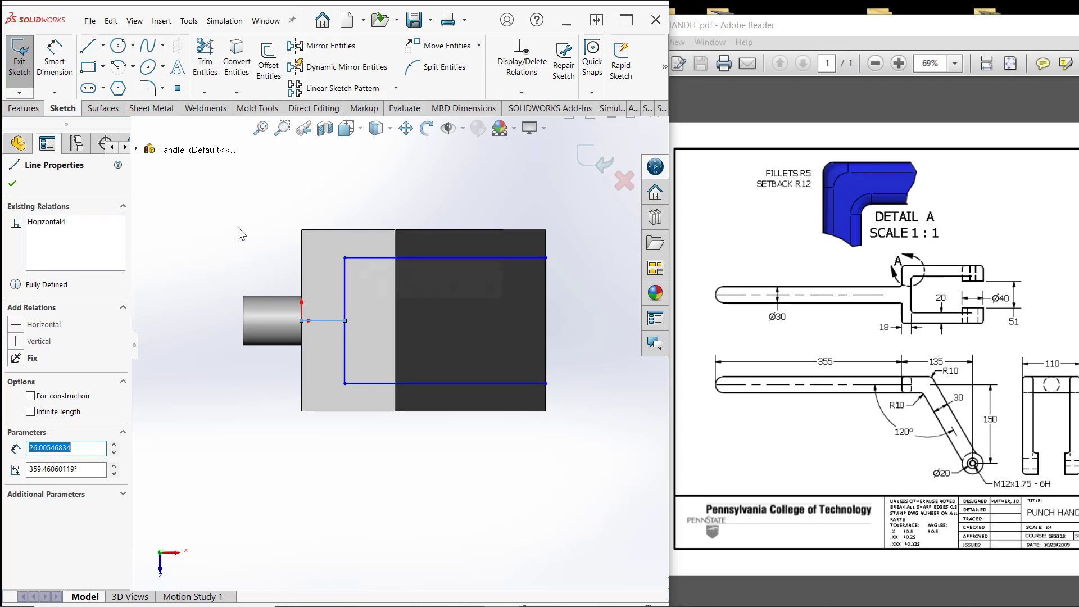
pyautogui.click(237, 226)
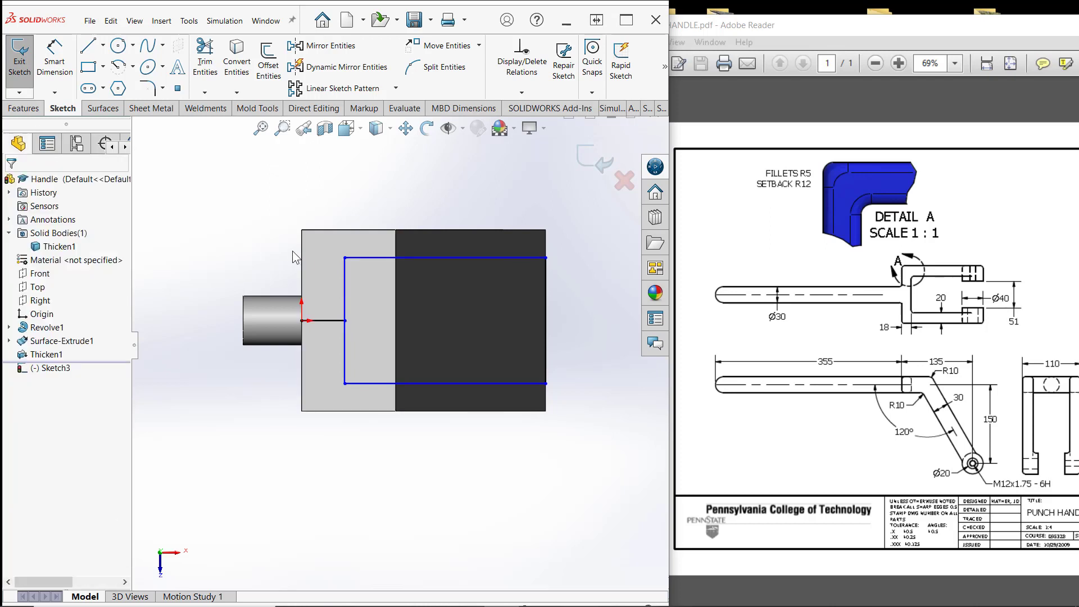
# Shift the rectangle's near edge toward the grip and dimension it 18 mm from the arm's grip-side edge
pyautogui.moveTo(344, 258)
pyautogui.mouseDown()
pyautogui.moveTo(344, 239)
pyautogui.moveTo(340, 282)
pyautogui.moveTo(333, 257)
pyautogui.mouseUp()
pyautogui.click(250, 397)
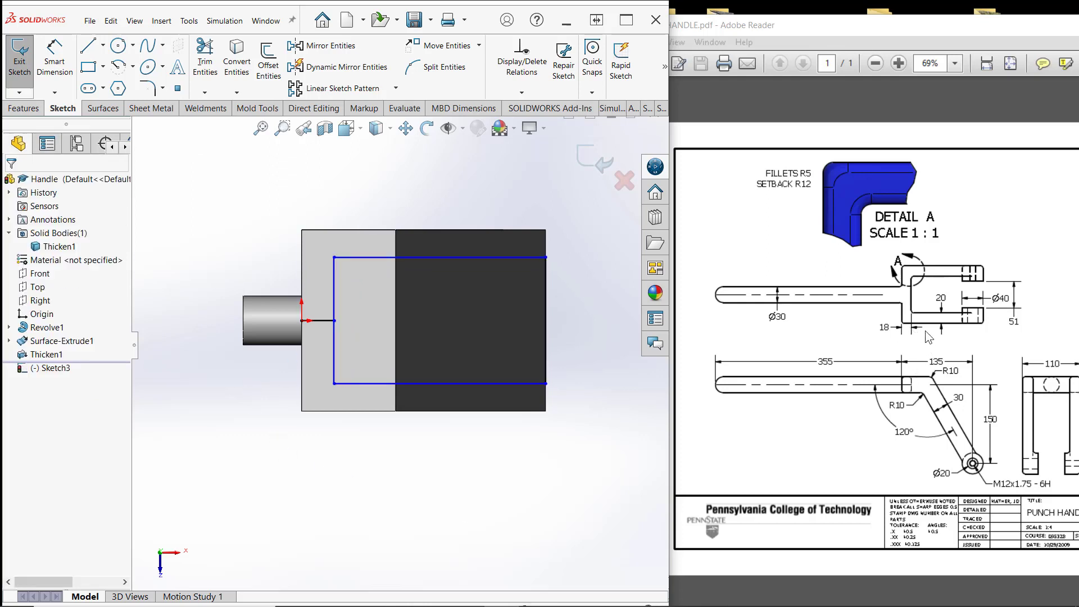
pyautogui.click(55, 59)
pyautogui.click(334, 373)
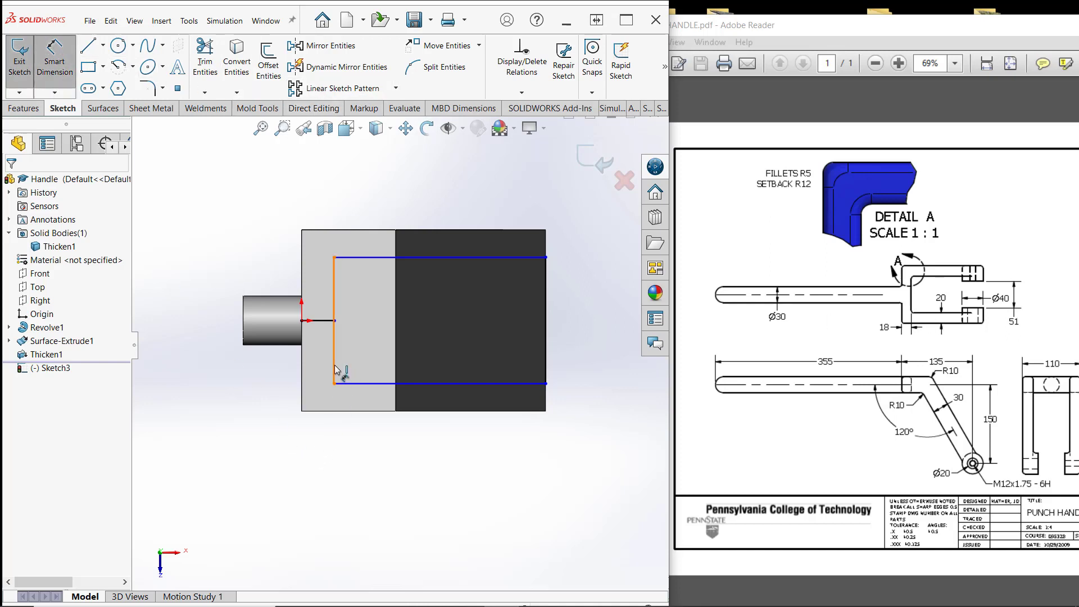
pyautogui.click(301, 376)
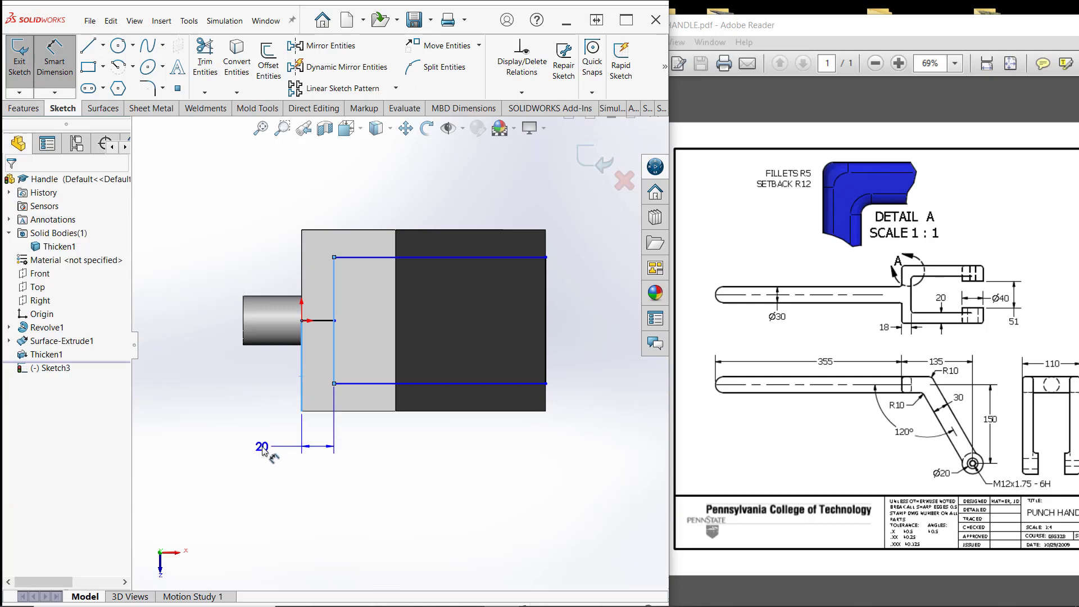
pyautogui.click(260, 448)
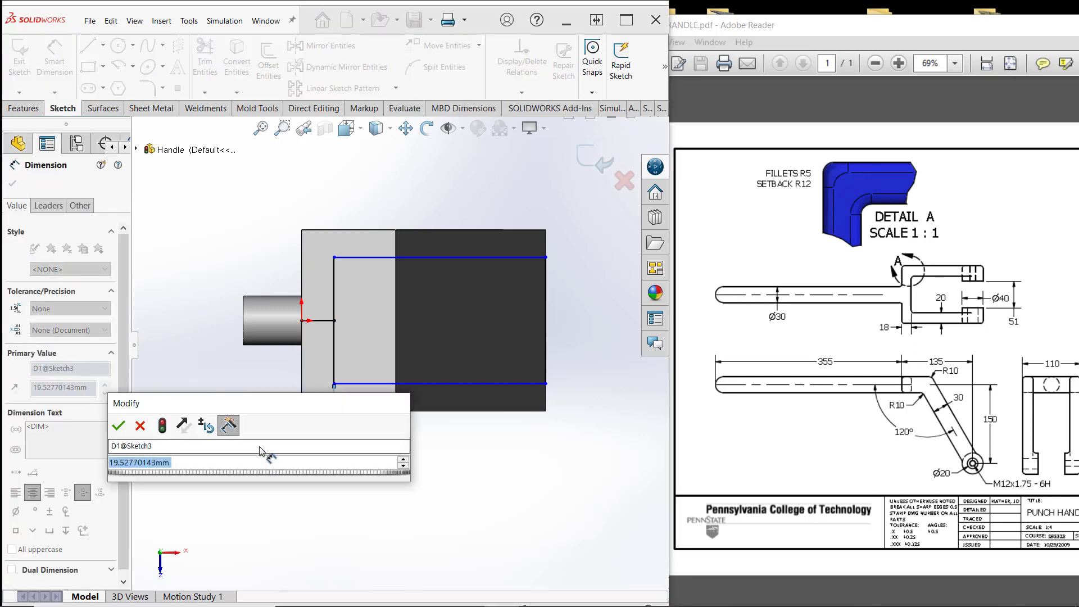
pyautogui.write('18')
pyautogui.press('Return')
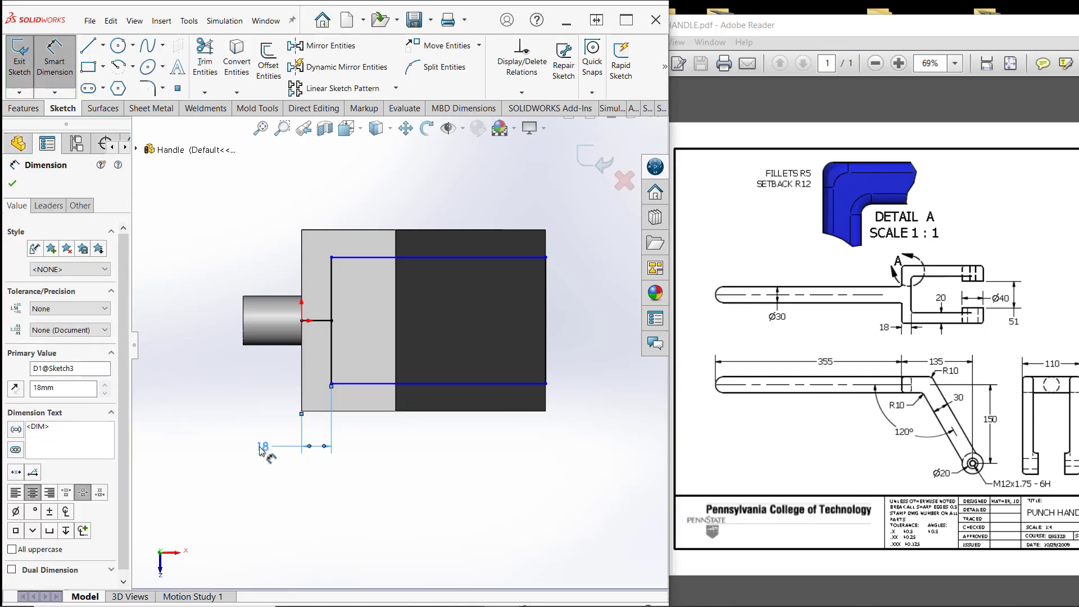
# Dimension the gap between the rectangle's lower long edge and the arm's adjacent outer edge as 20 mm
pyautogui.click(440, 384)
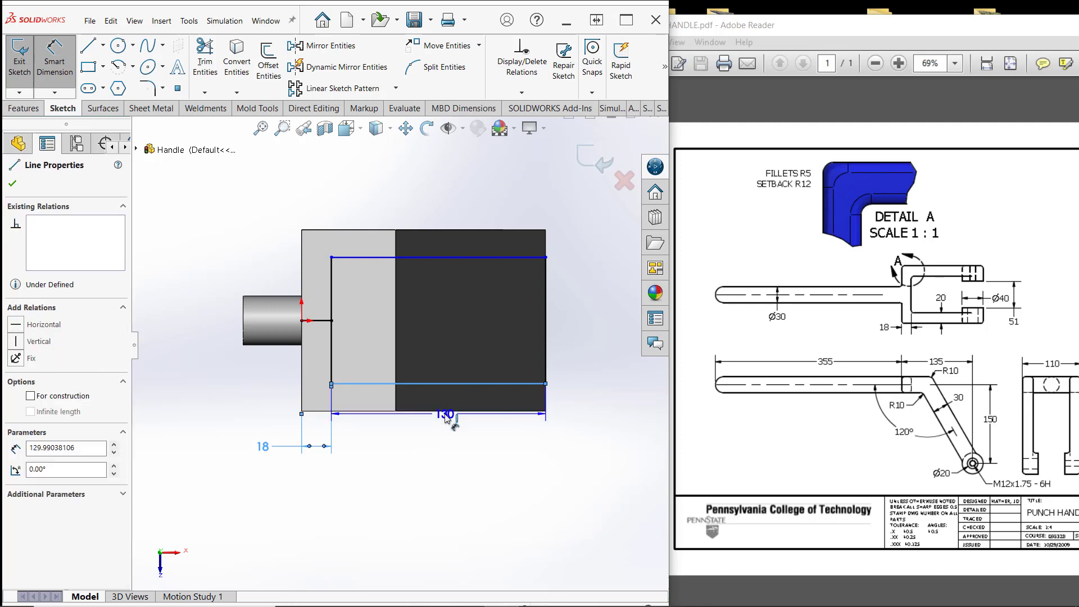
pyautogui.click(445, 411)
pyautogui.click(459, 465)
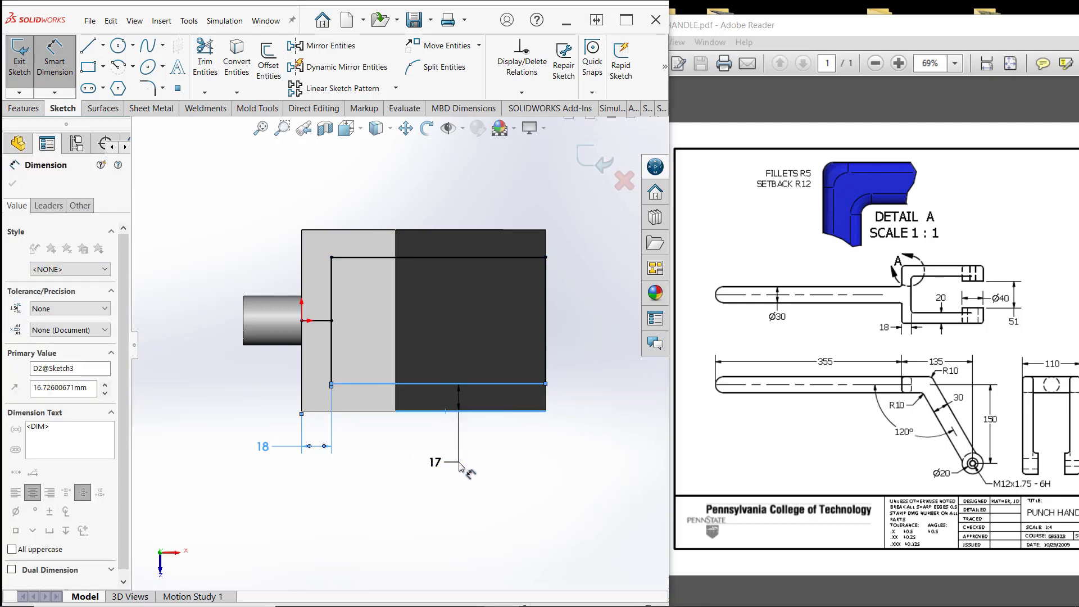
pyautogui.write('20')
pyautogui.press('Return')
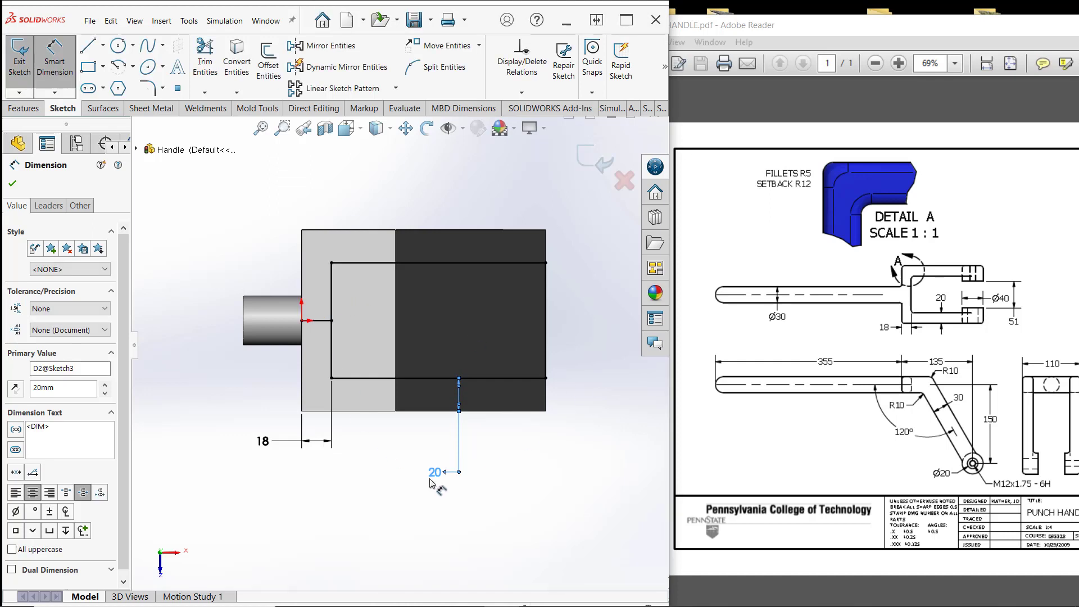
# Convert the short line between the origin and the rectangle's near edge to construction geometry
pyautogui.press('Escape')
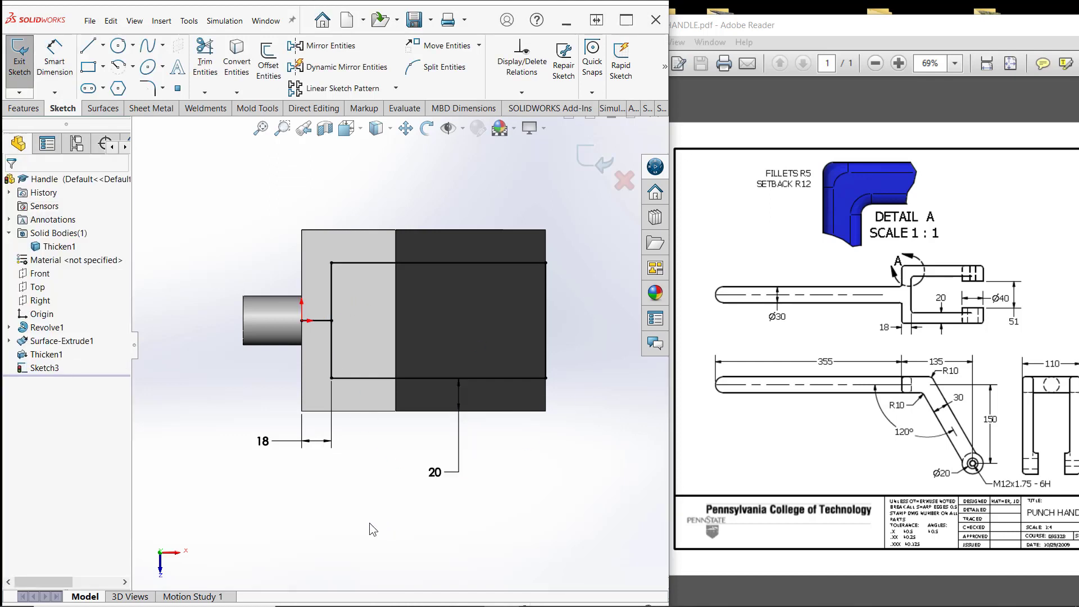
pyautogui.click(316, 322)
pyautogui.rightClick(316, 322)
pyautogui.click(243, 256)
pyautogui.moveTo(242, 251)
pyautogui.mouseDown(button='middle')
pyautogui.moveTo(241, 279)
pyautogui.moveTo(258, 271)
pyautogui.moveTo(197, 188)
pyautogui.moveTo(52, 113)
pyautogui.moveTo(29, 113)
pyautogui.mouseUp(button='middle')
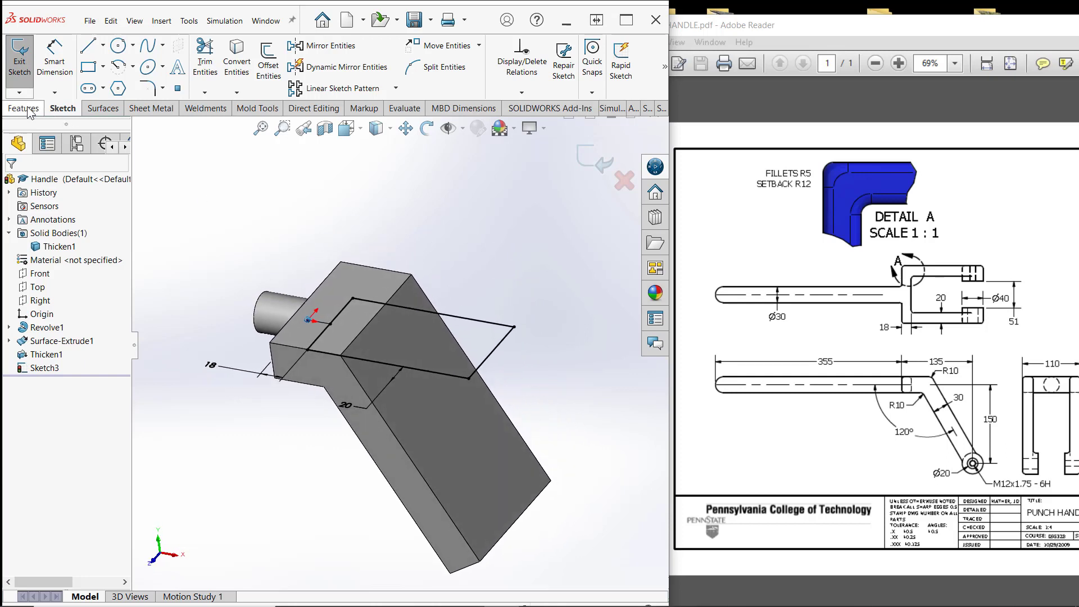
# Try to extrude the slot rectangle as a boss Through All in both directions, and undo the feature
pyautogui.click(25, 108)
pyautogui.click(26, 62)
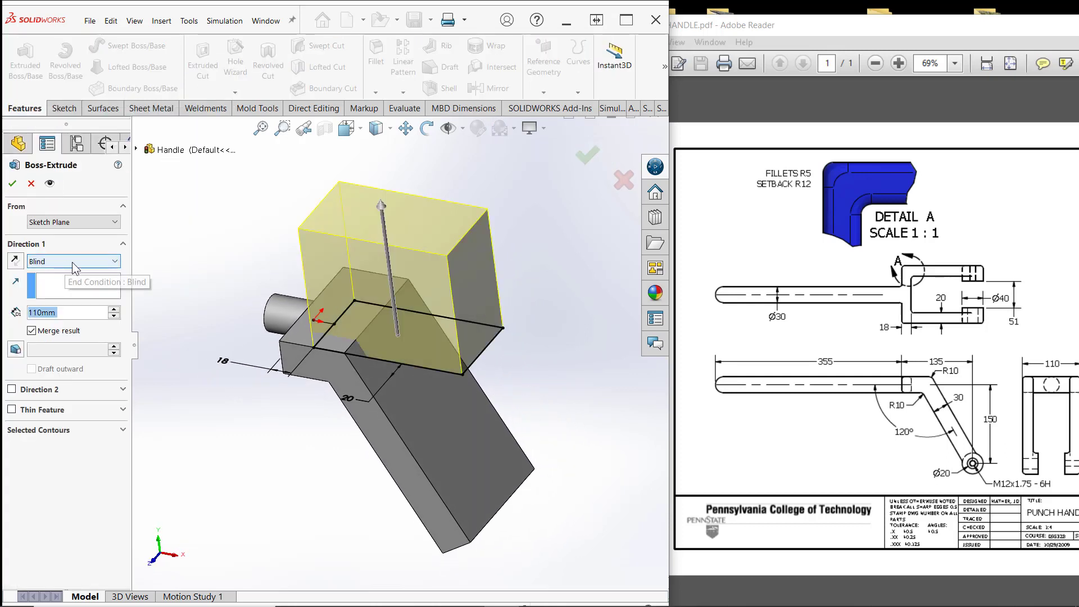
pyautogui.moveTo(342, 339); pyautogui.dragTo(196, 354, button='middle')
pyautogui.click(69, 260)
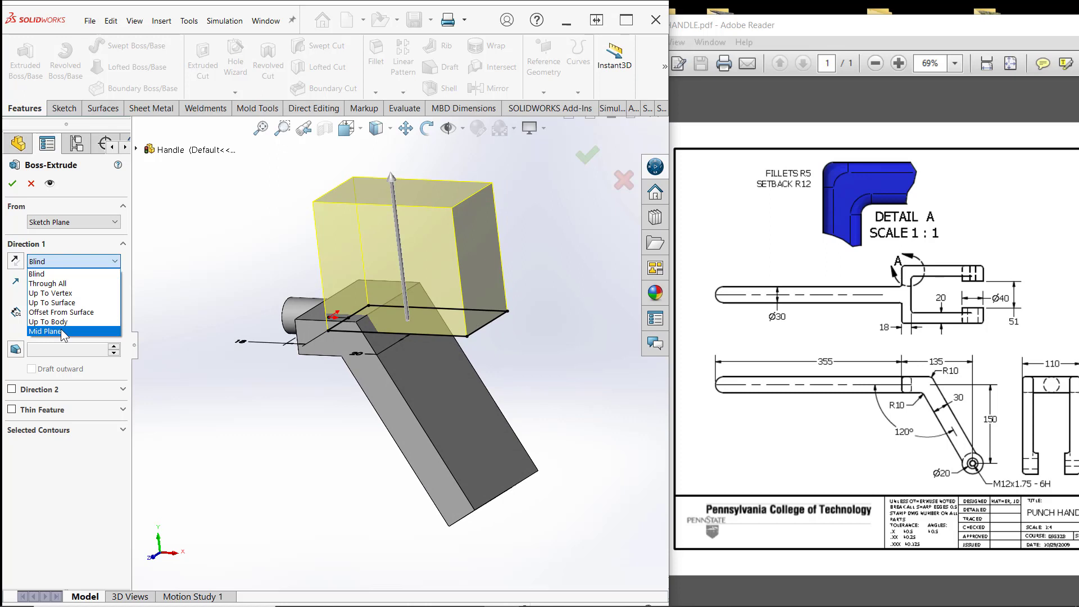
pyautogui.click(61, 331)
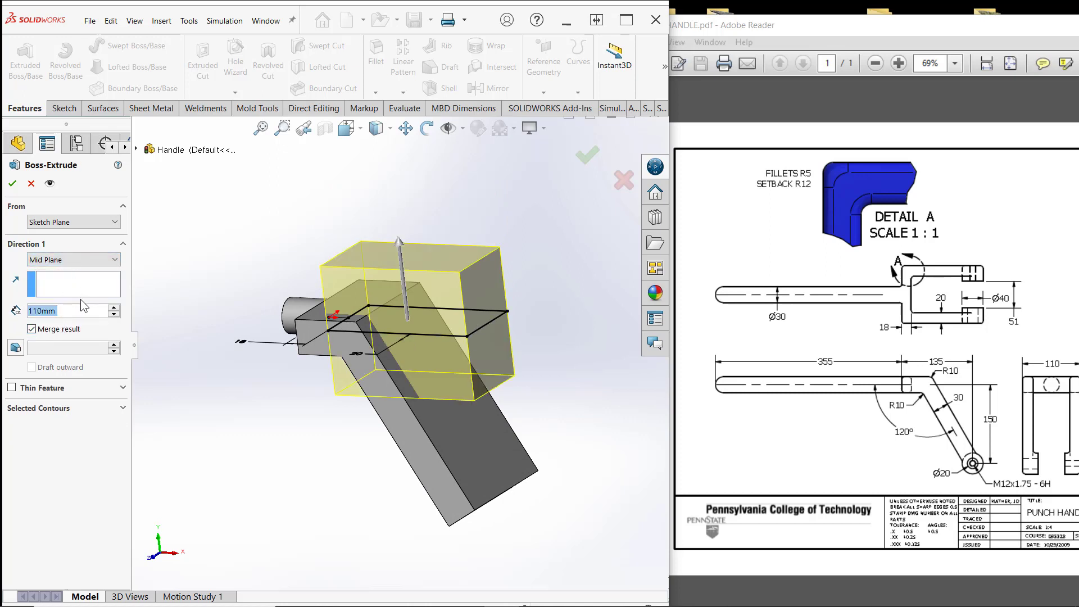
pyautogui.click(81, 260)
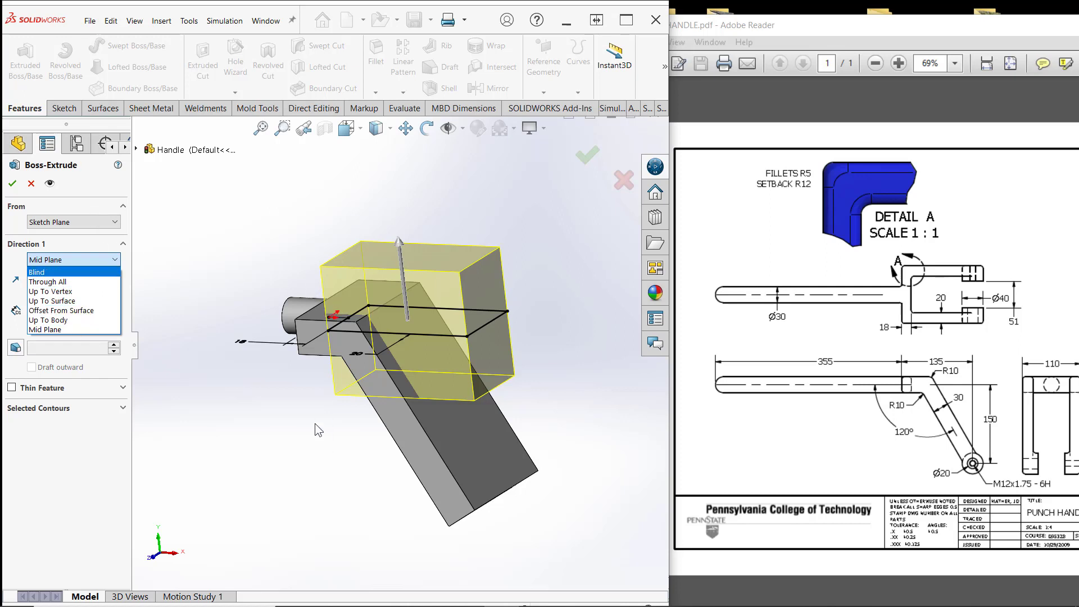
pyautogui.click(57, 282)
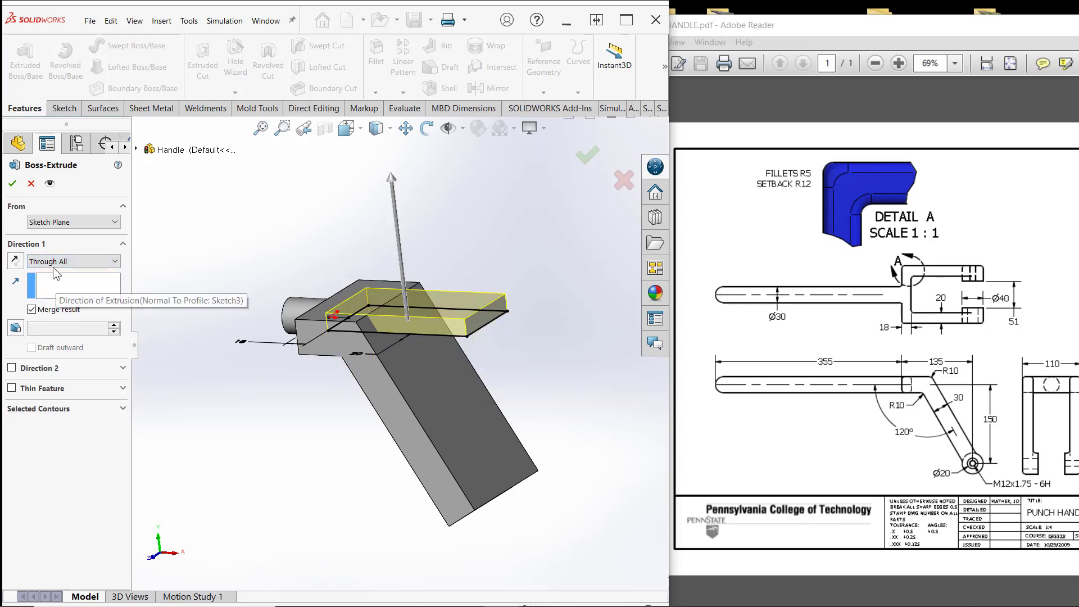
pyautogui.click(11, 369)
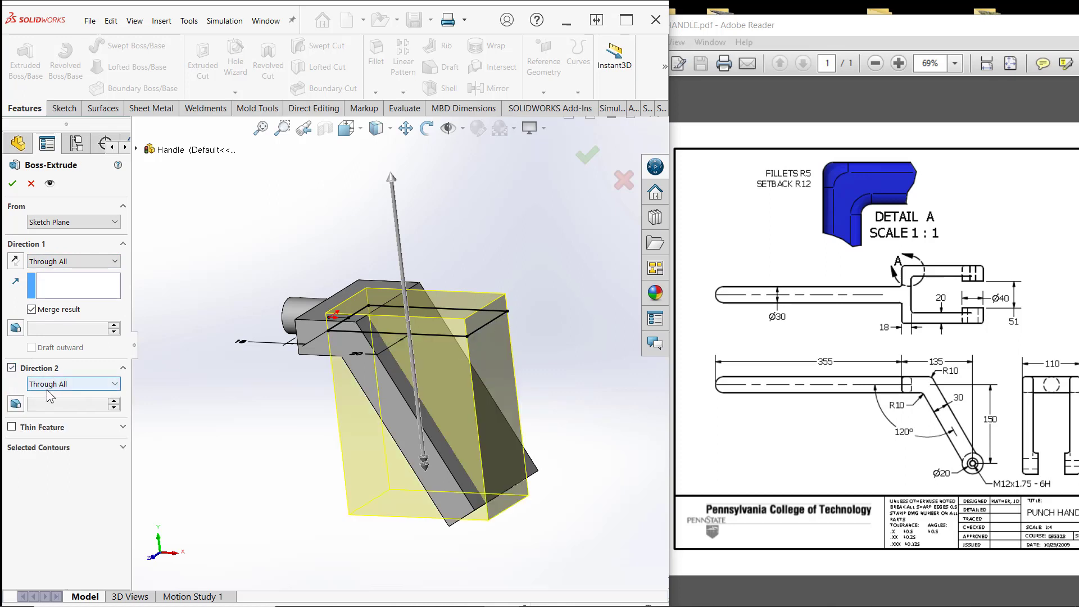
pyautogui.click(13, 185)
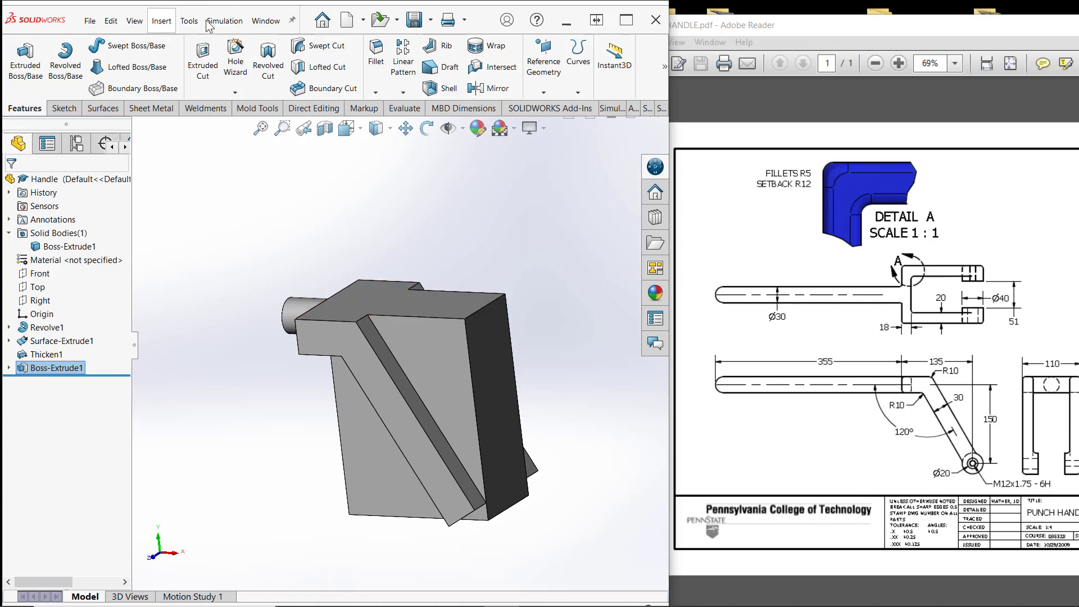
pyautogui.click(634, 21)
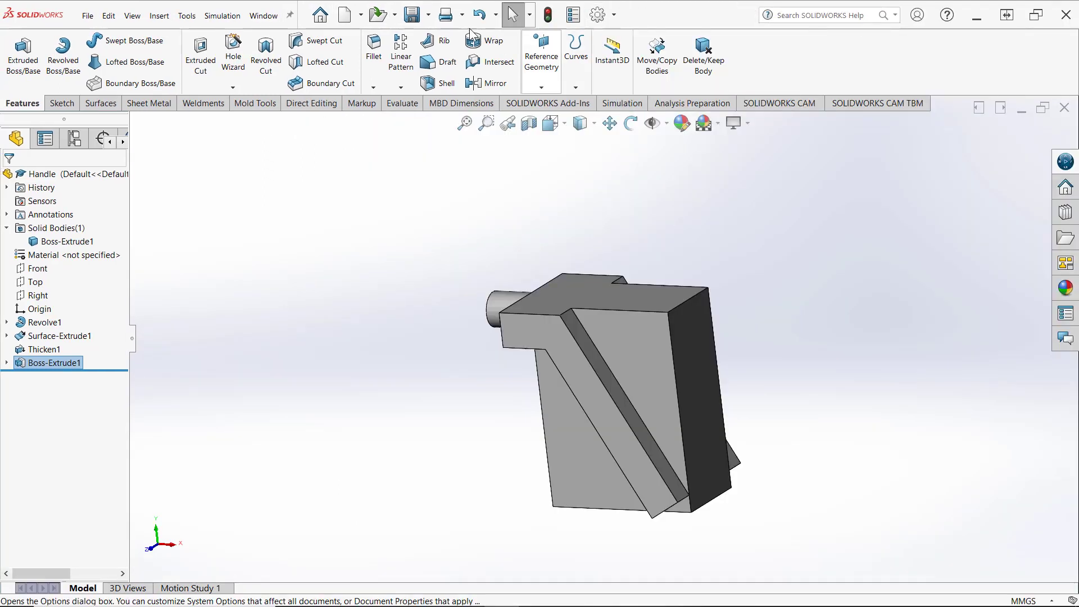
pyautogui.click(480, 15)
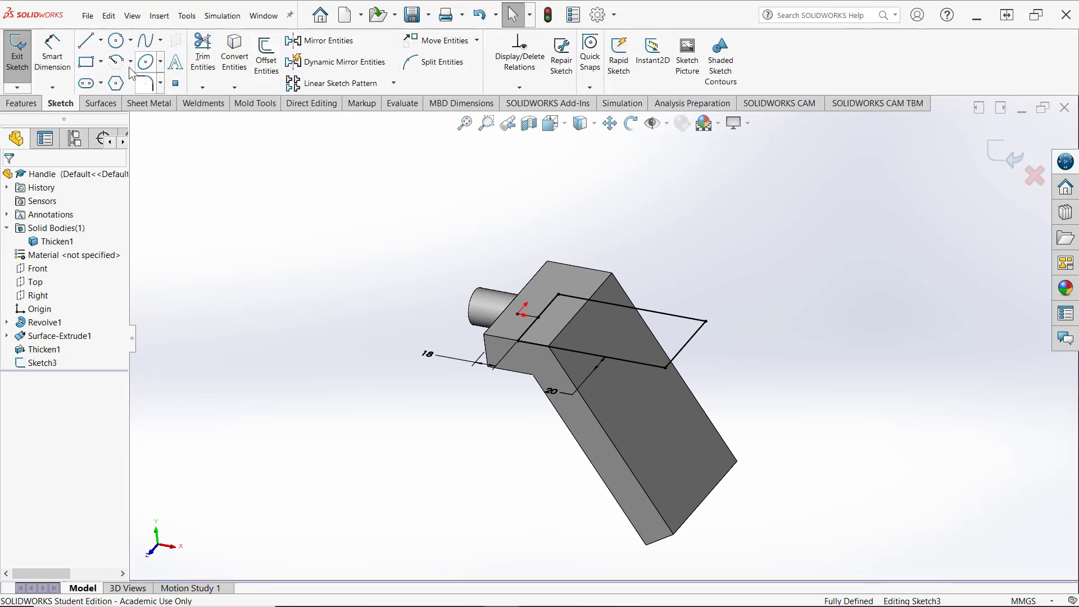
# Cut-extrude the slot rectangle Through All in both directions to form the fork, and save the part
pyautogui.click(15, 103)
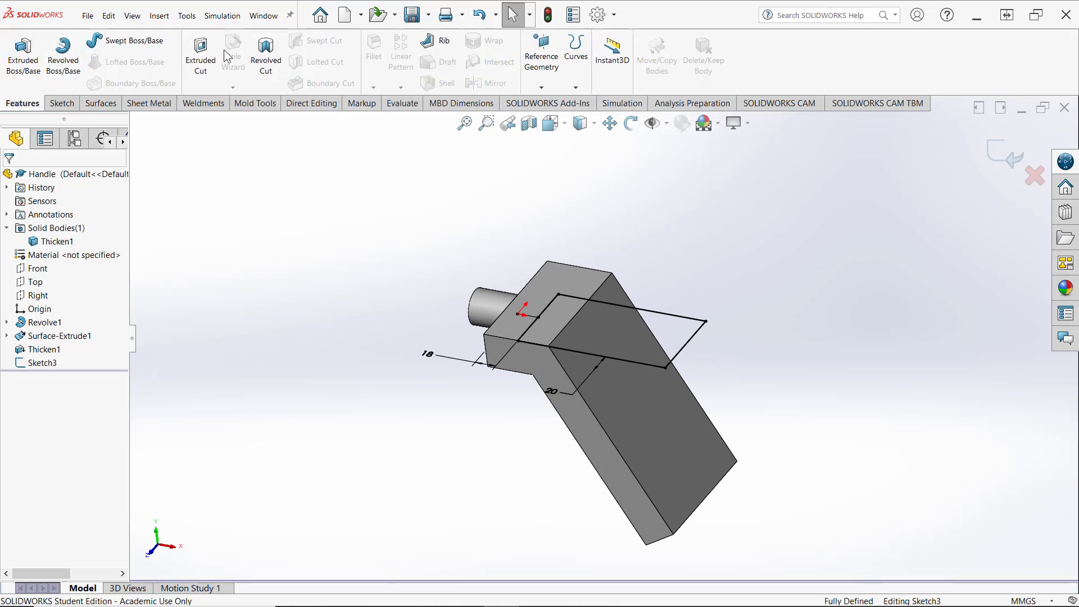
pyautogui.click(207, 57)
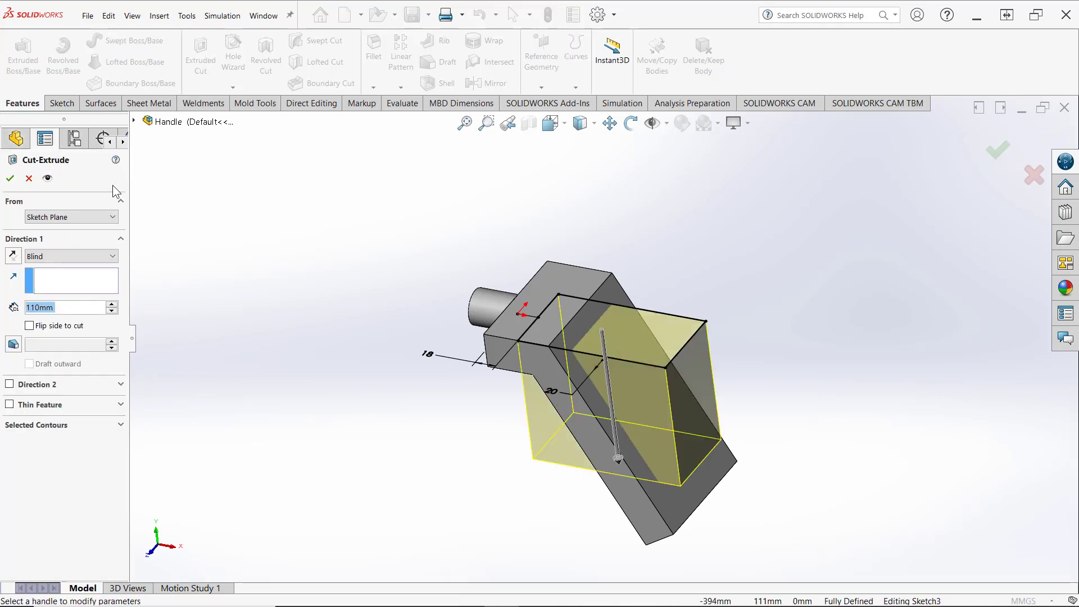
pyautogui.click(74, 257)
pyautogui.click(60, 278)
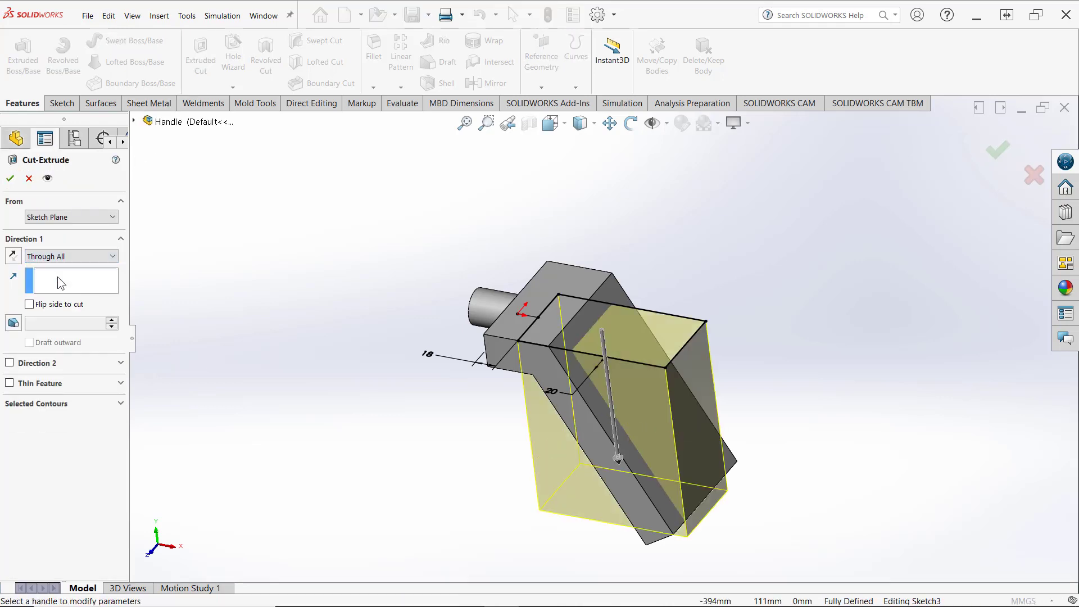
pyautogui.click(10, 362)
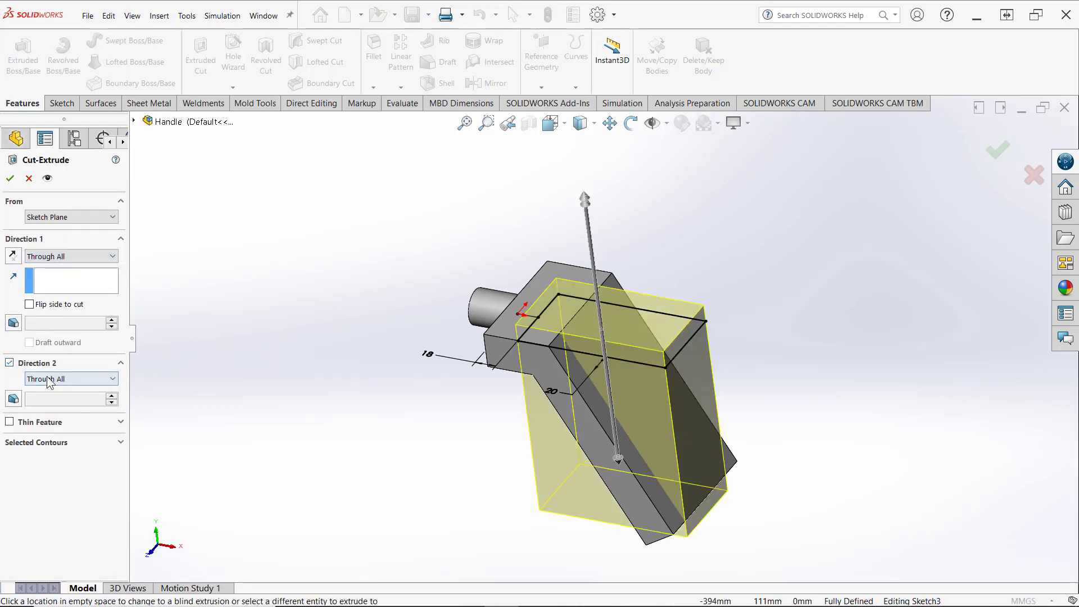
pyautogui.click(10, 178)
pyautogui.click(295, 220)
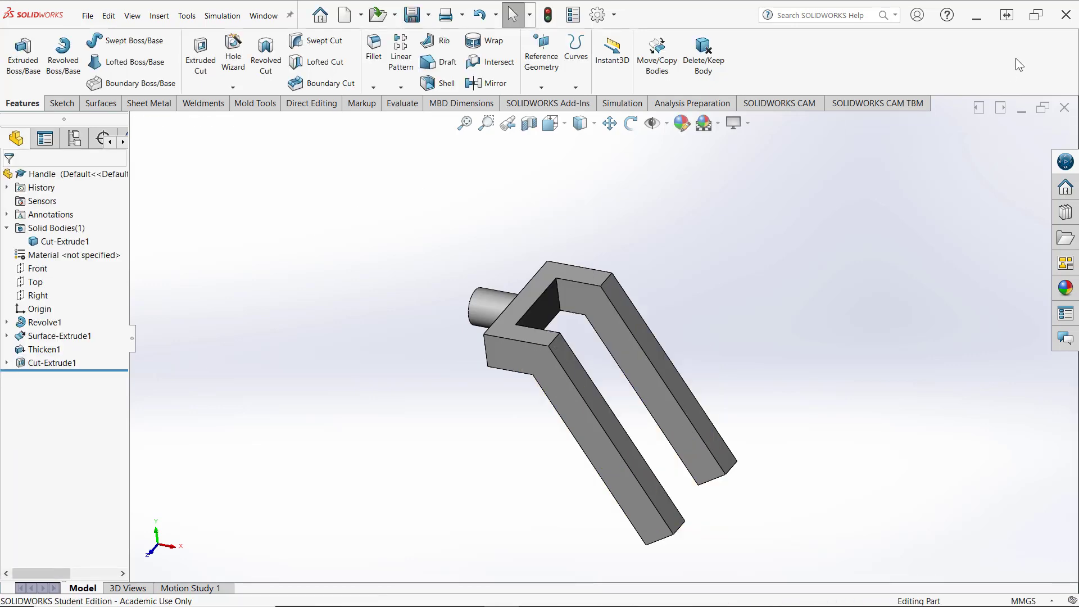
pyautogui.click(1037, 15)
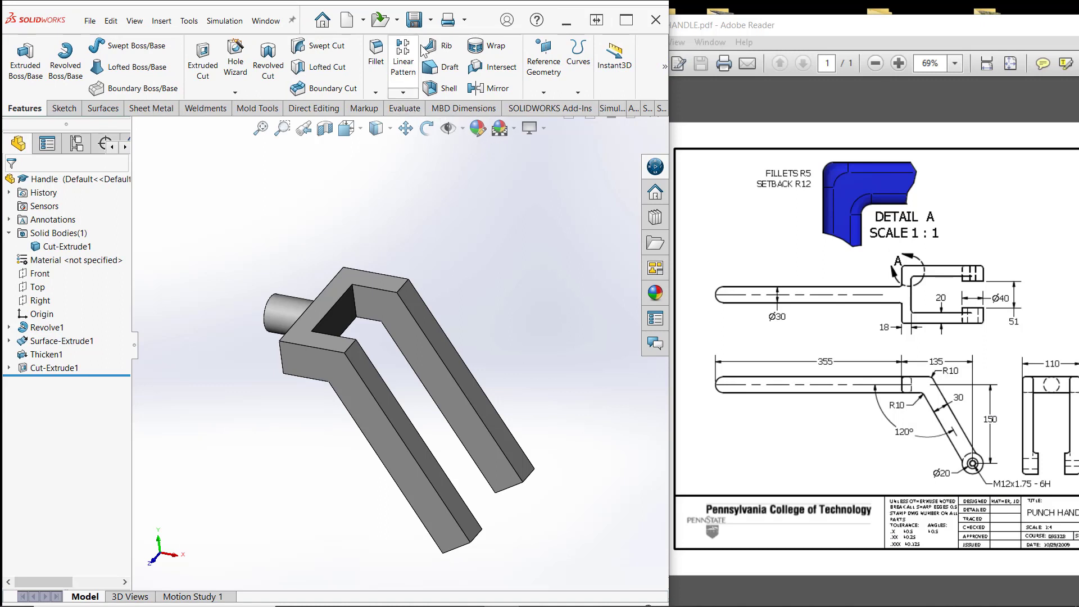
pyautogui.click(418, 24)
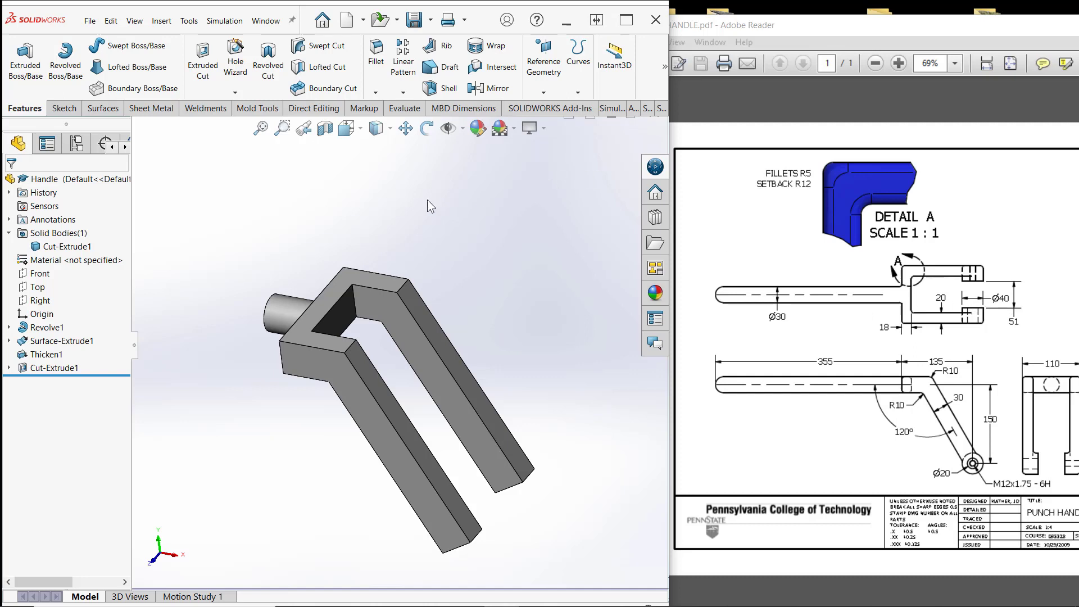
# Open a sketch on the Front plane and convert the lower end edge of the rear fork arm into it
pyautogui.click(34, 275)
pyautogui.click(42, 260)
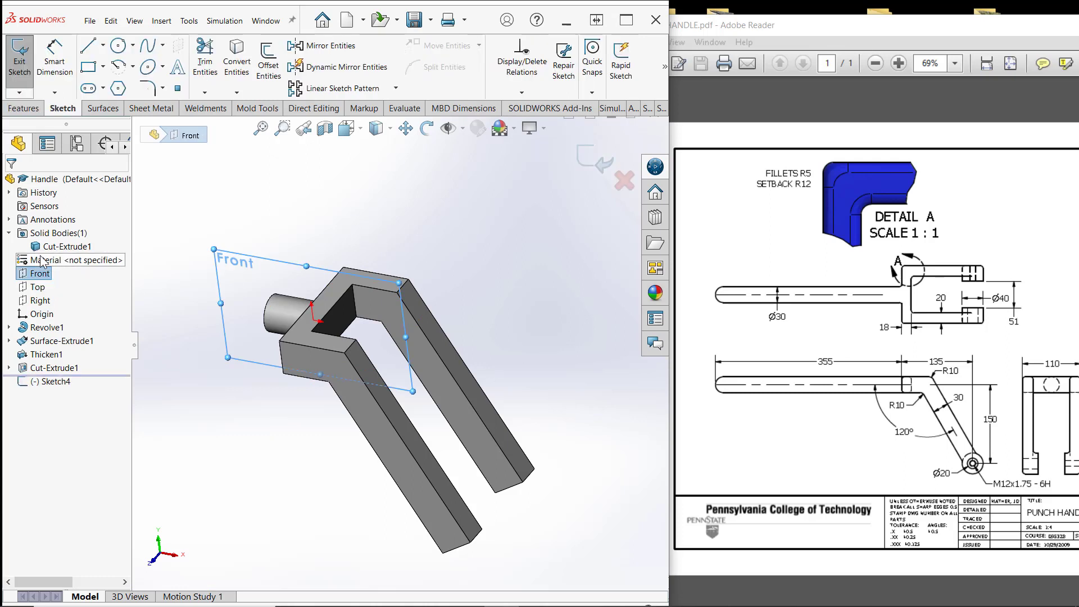
pyautogui.click(236, 59)
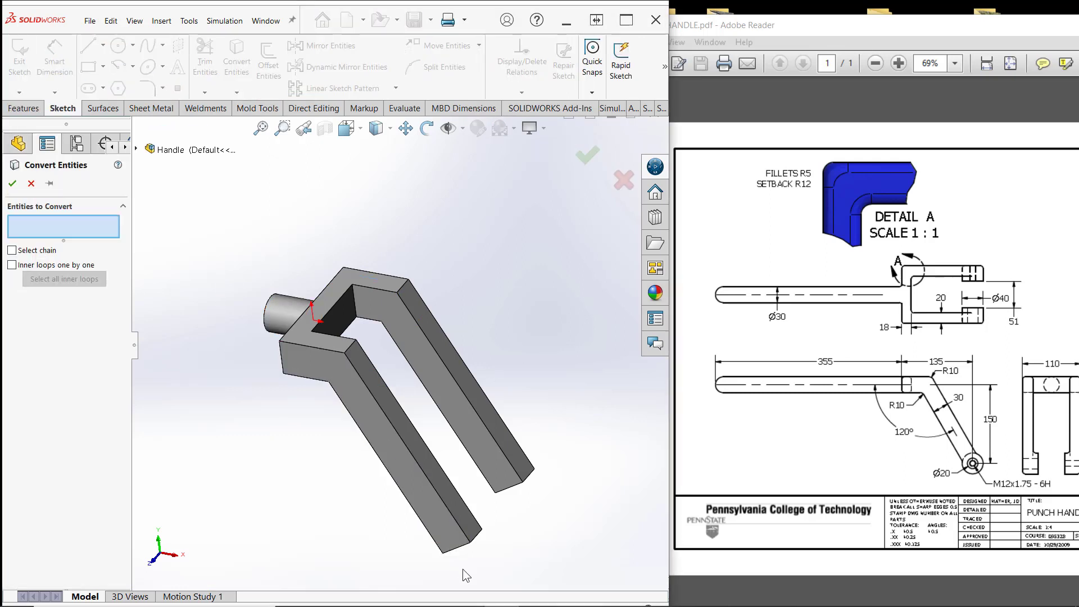
pyautogui.click(518, 490)
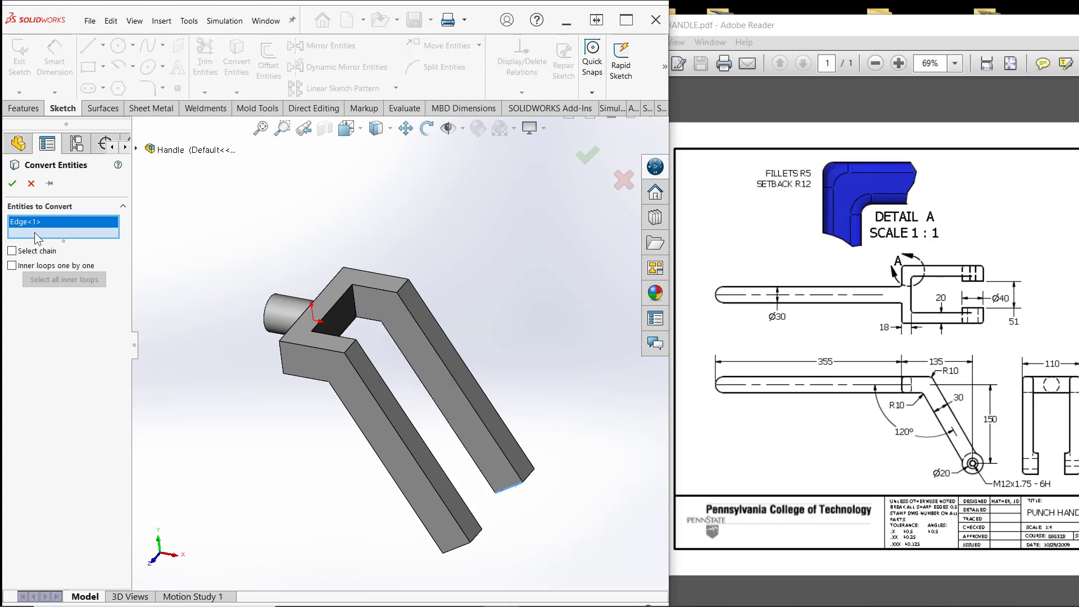
pyautogui.click(12, 183)
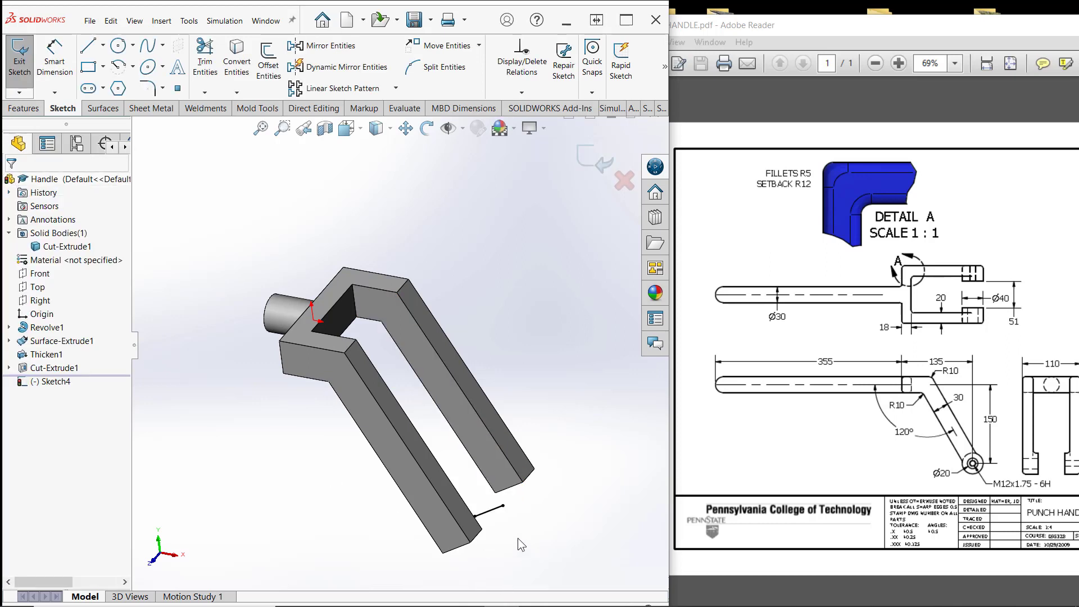
# Sketch a circle of about 26 mm radius centred on the midpoint of the converted end edge
pyautogui.scroll(-3, 522, 544)
pyautogui.scroll(2, 480, 504)
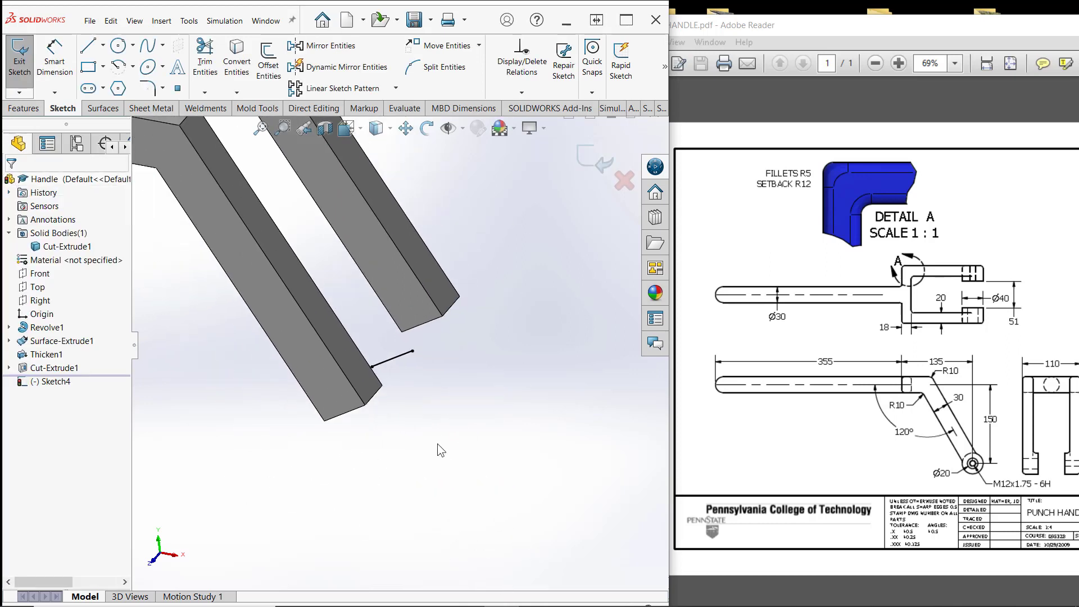
pyautogui.click(118, 45)
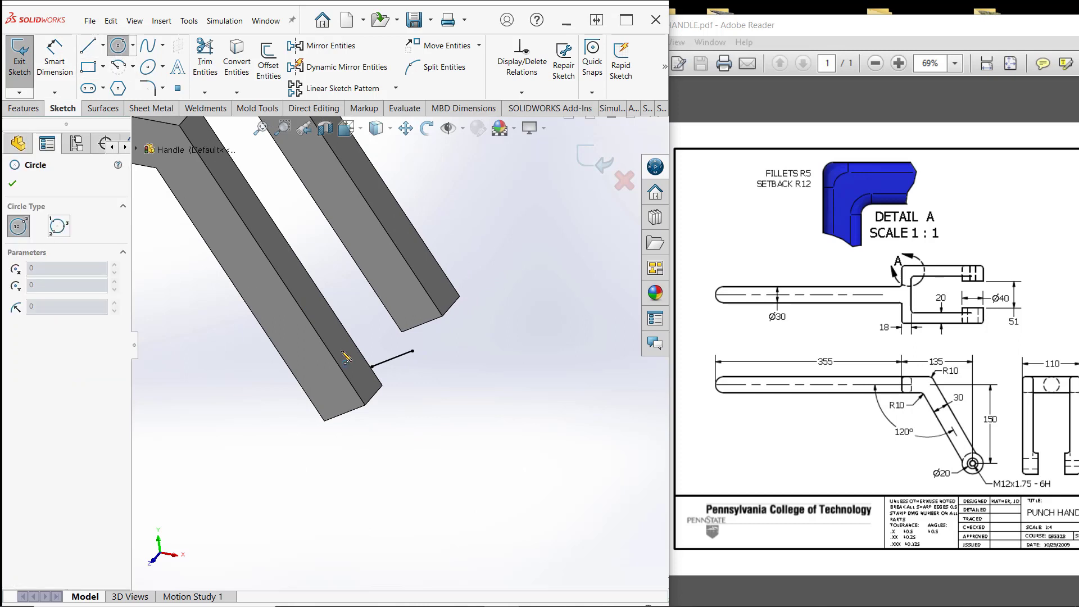
pyautogui.click(392, 358)
pyautogui.click(423, 393)
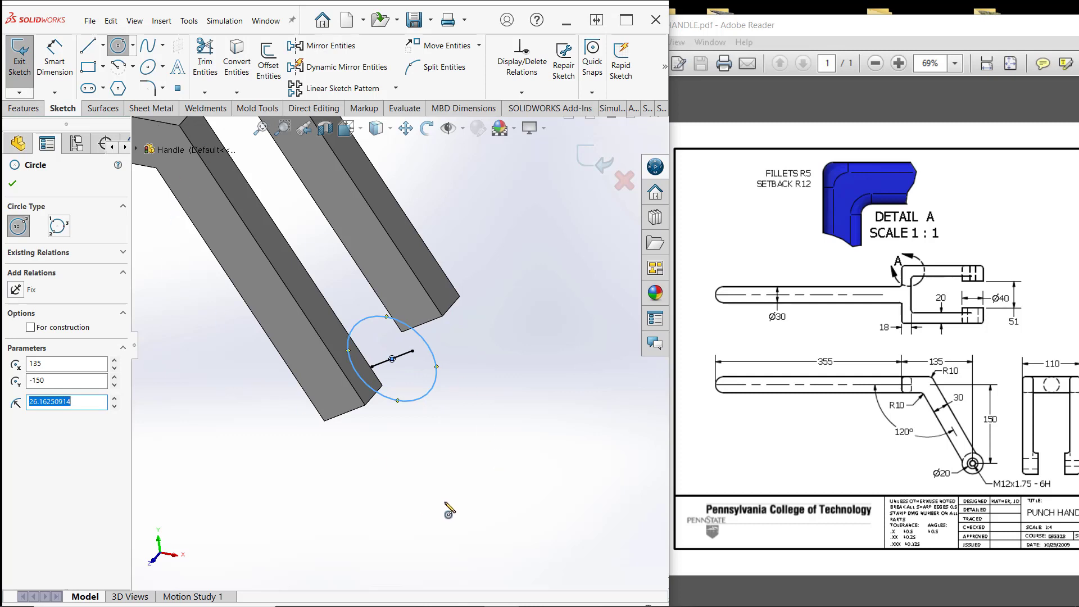
pyautogui.press('Escape')
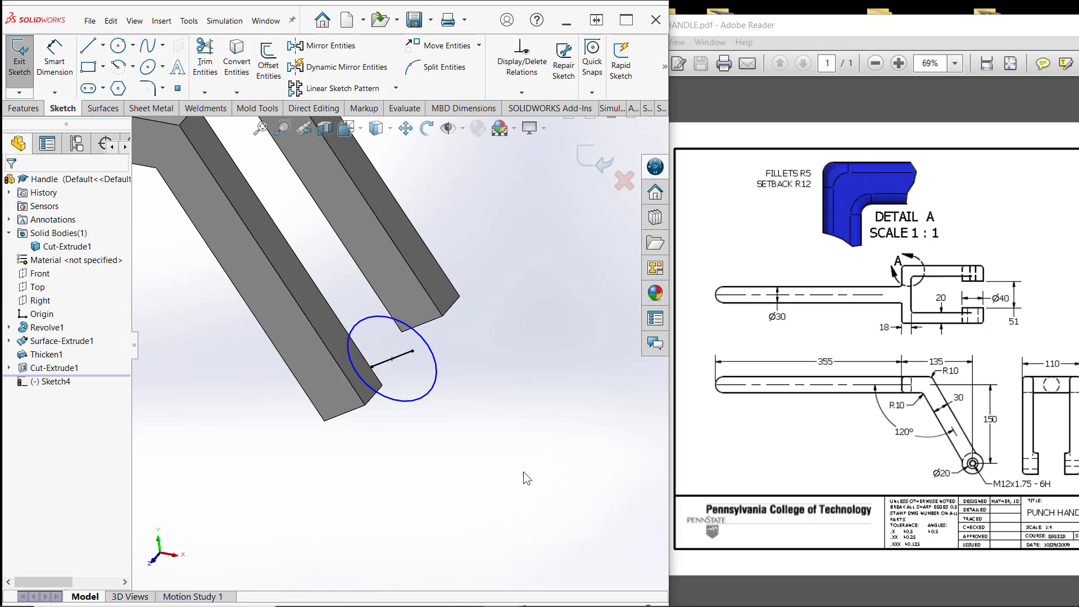
# Dimension the circle's diameter as 40 mm
pyautogui.moveTo(524, 472); pyautogui.dragTo(525, 458, button='right')
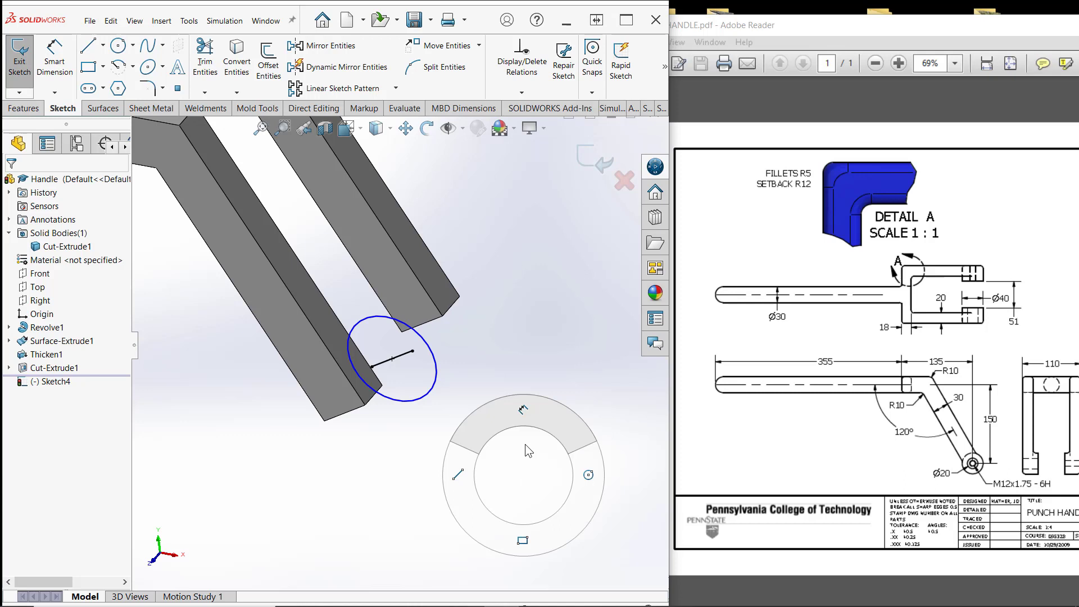
pyautogui.moveTo(526, 436); pyautogui.dragTo(527, 524, button='right')
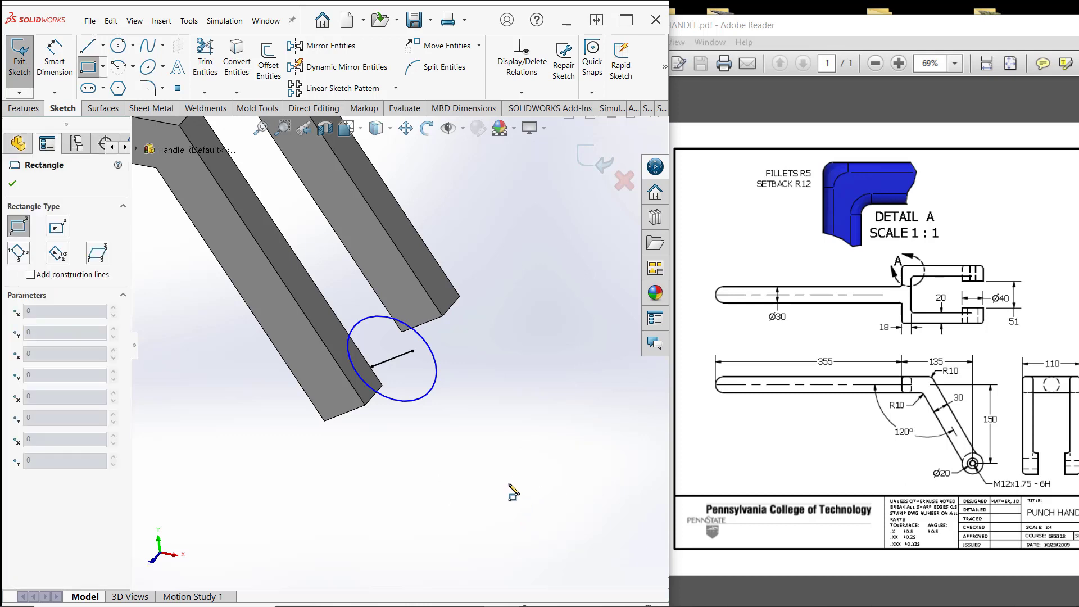
pyautogui.moveTo(511, 487); pyautogui.dragTo(530, 353, button='right')
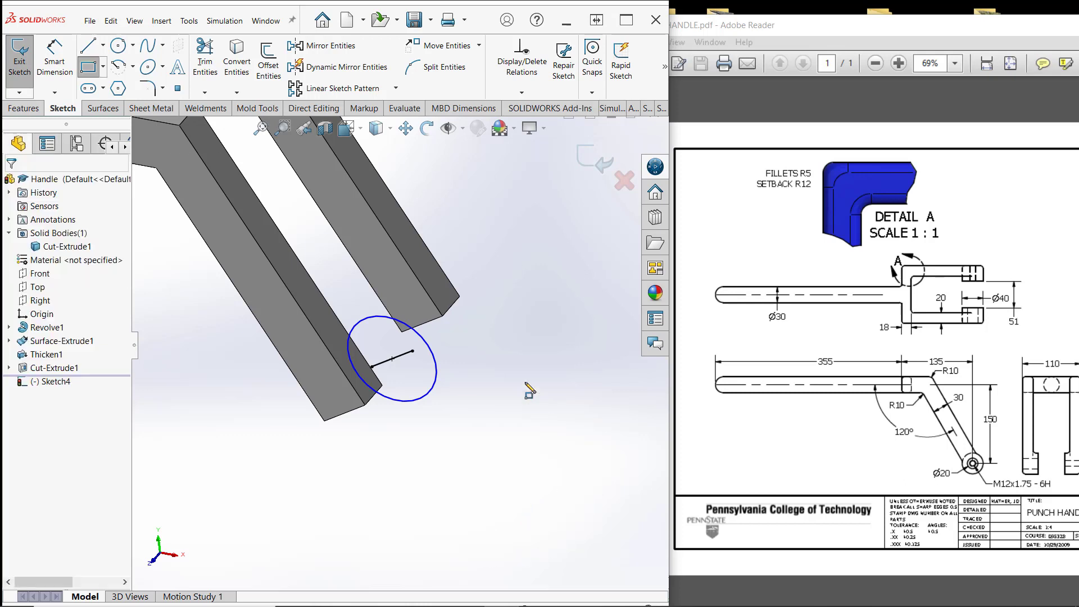
pyautogui.click(436, 394)
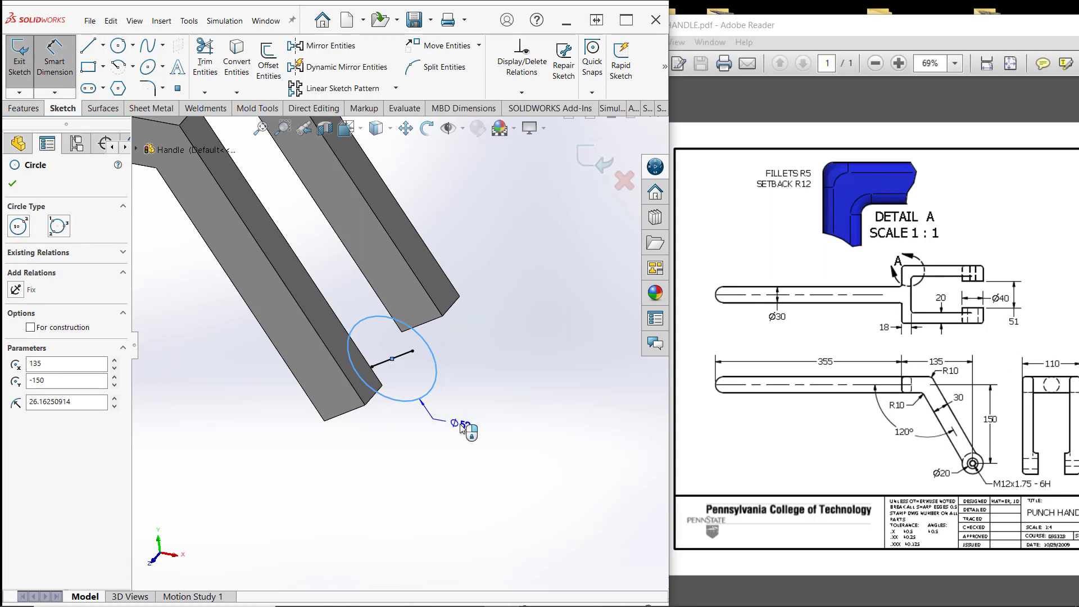
pyautogui.click(461, 427)
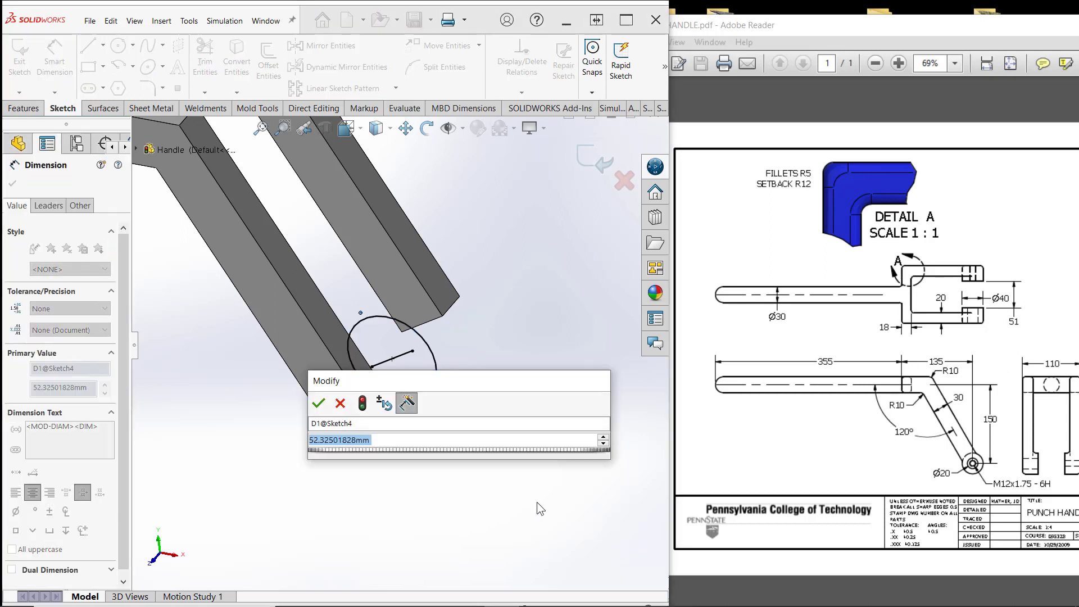
pyautogui.write('52')
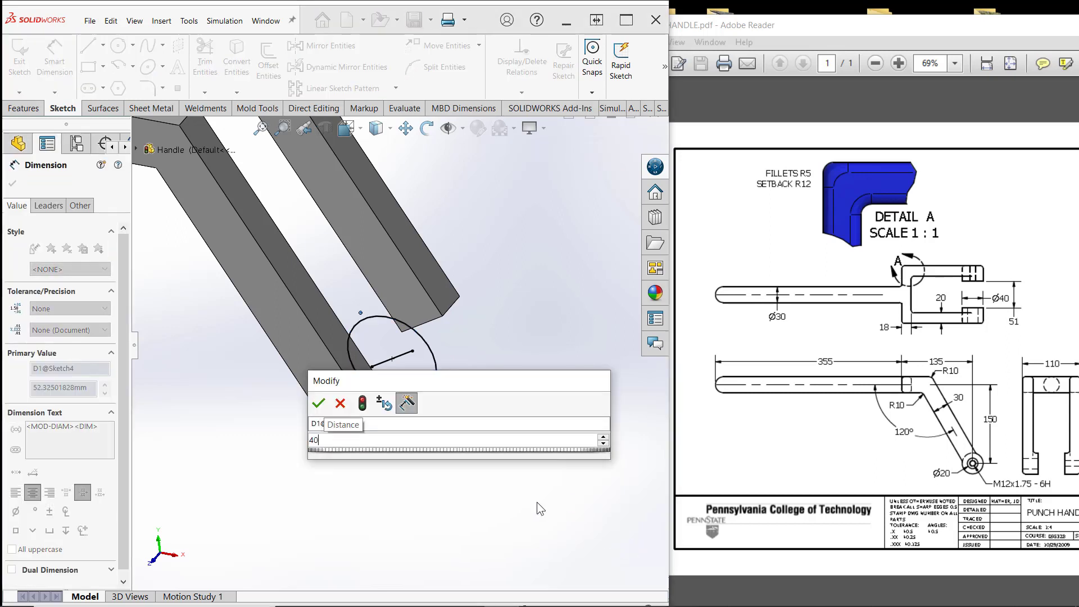
pyautogui.press('Return')
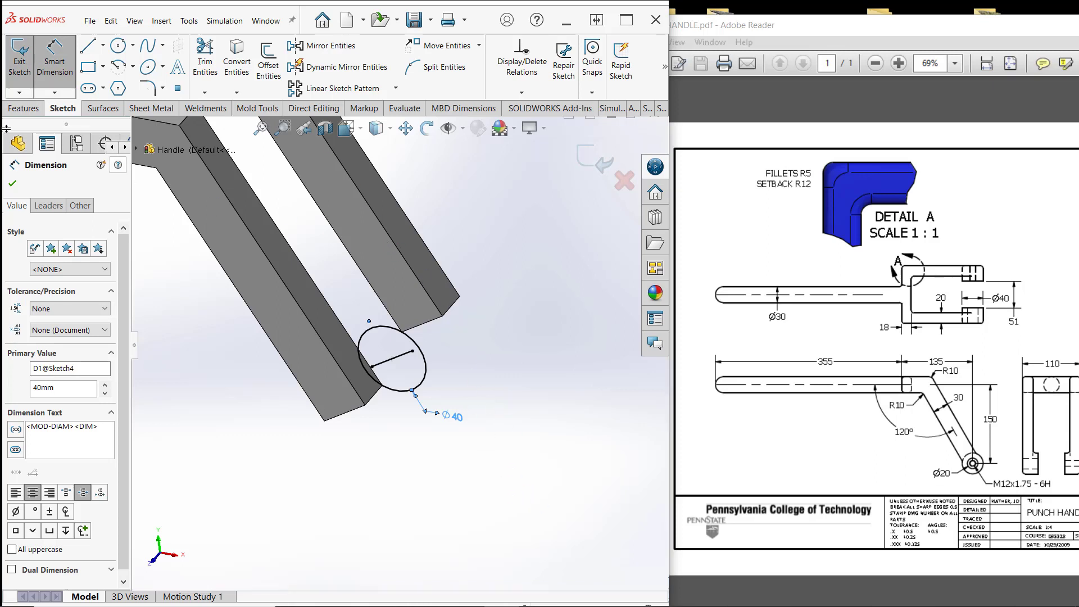
# Try to extrude the 40 mm circle sketch from the rear arm's outer face up to the front arm's outer face
pyautogui.click(29, 110)
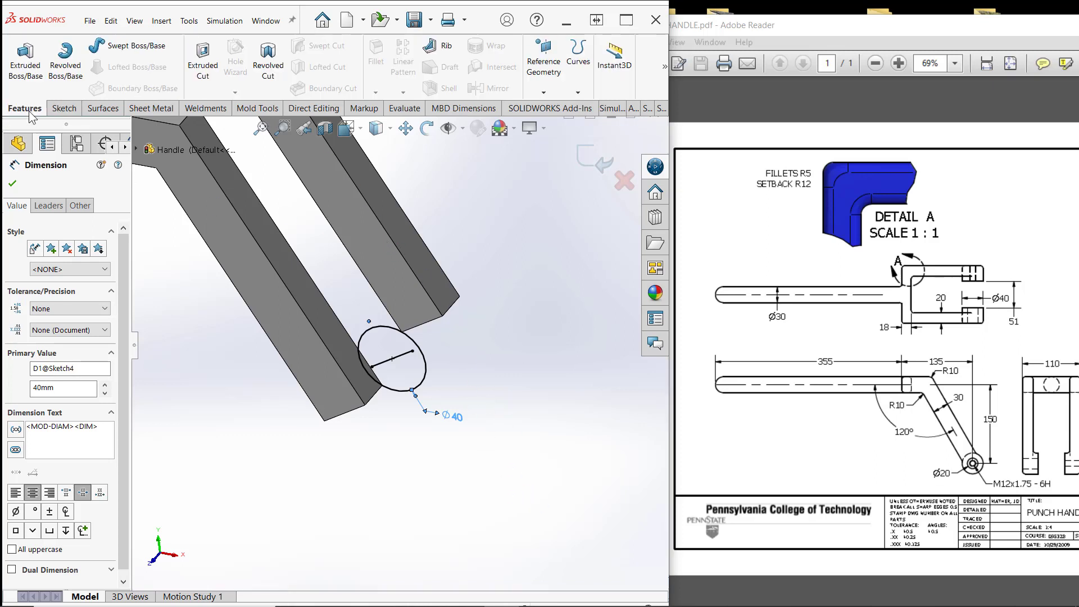
pyautogui.click(26, 56)
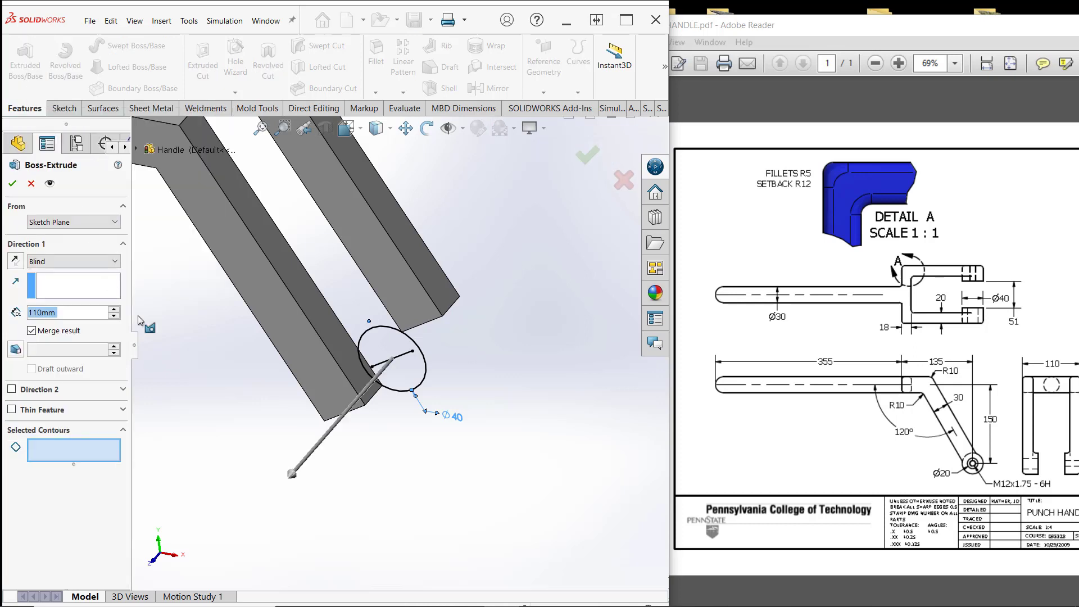
pyautogui.click(72, 223)
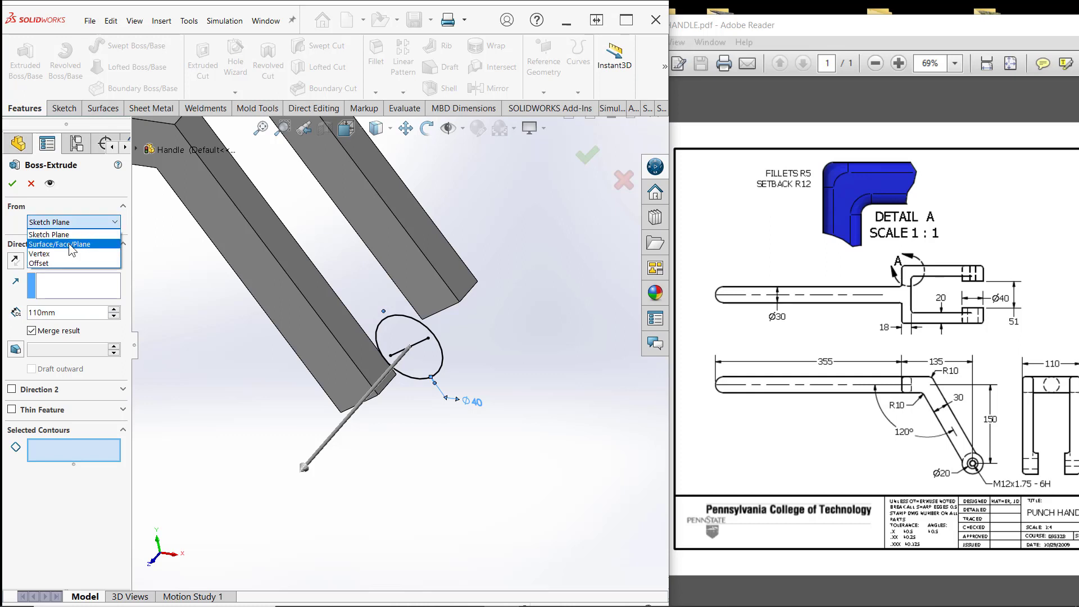
pyautogui.click(68, 244)
pyautogui.moveTo(568, 340); pyautogui.dragTo(330, 226, button='middle')
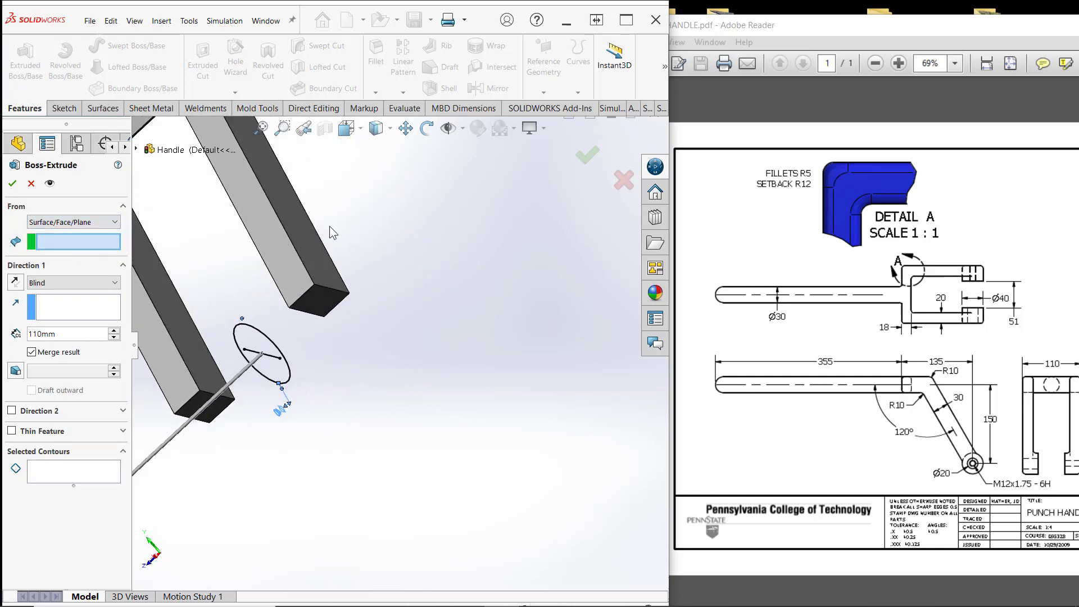
pyautogui.click(309, 248)
pyautogui.moveTo(483, 322); pyautogui.dragTo(169, 313, button='middle')
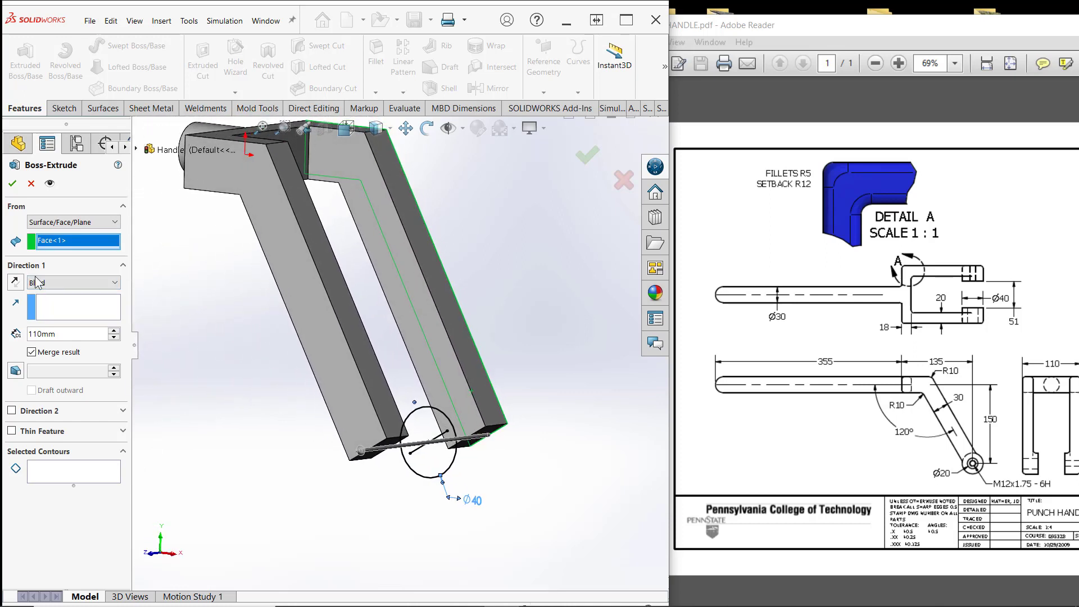
pyautogui.click(51, 283)
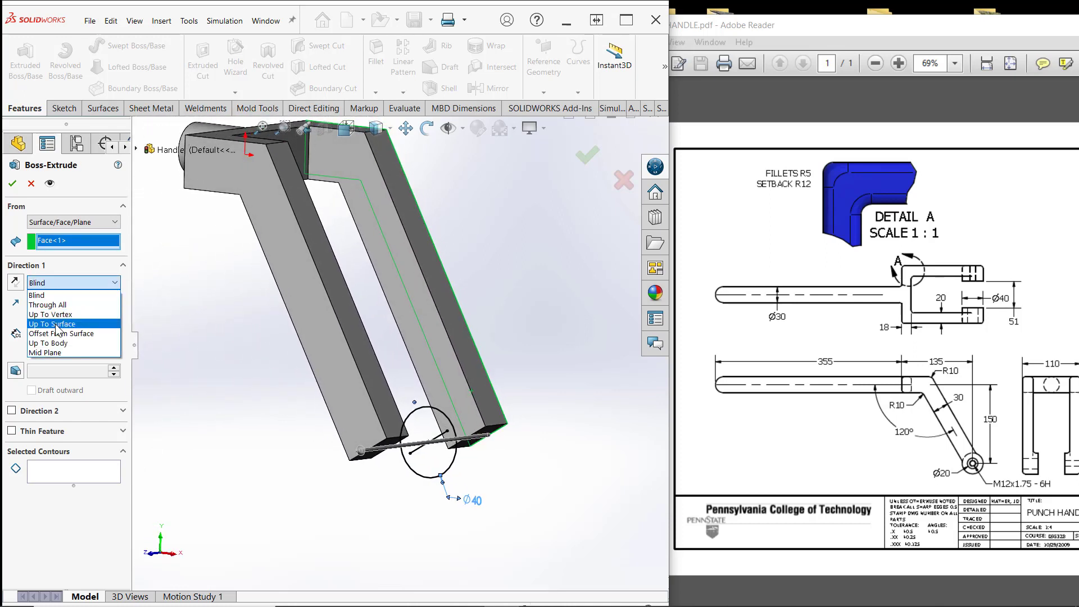
pyautogui.click(56, 325)
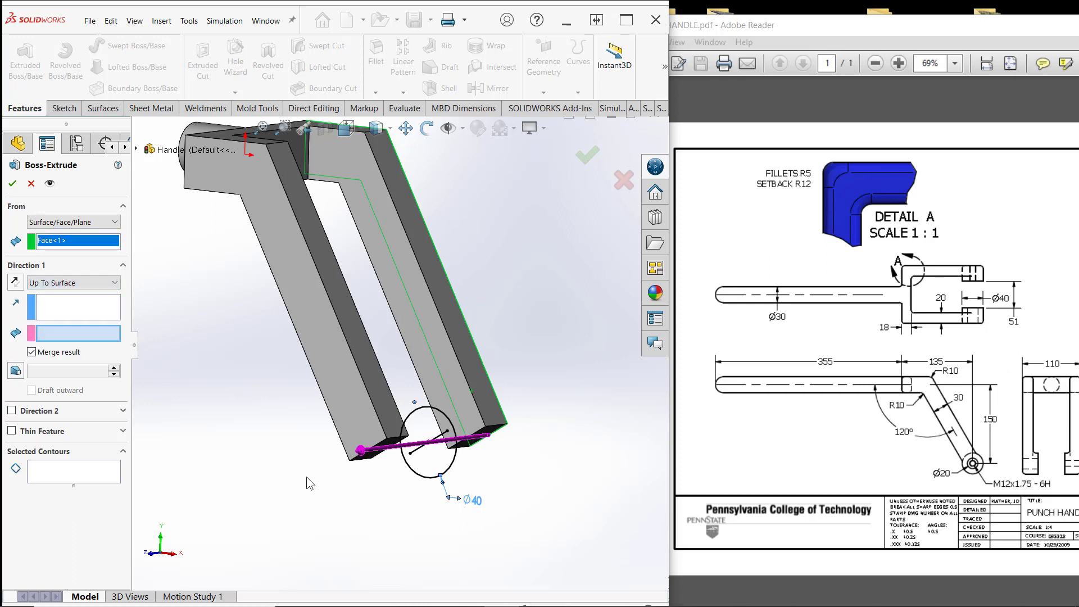
pyautogui.click(368, 445)
pyautogui.moveTo(292, 469)
pyautogui.mouseDown(button='middle')
pyautogui.moveTo(269, 474)
pyautogui.moveTo(147, 356)
pyautogui.mouseUp(button='middle')
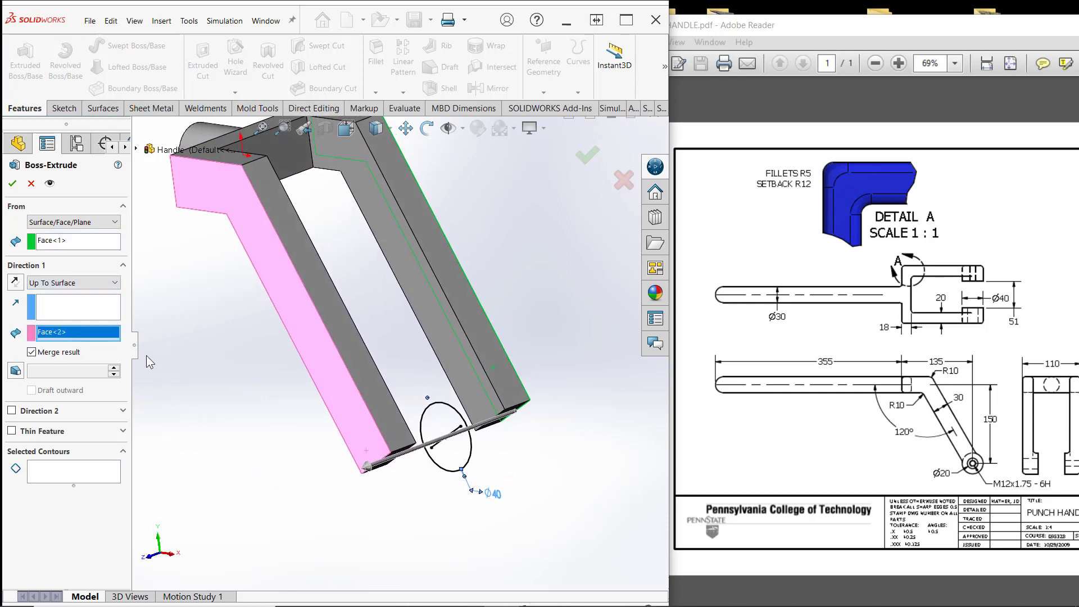
pyautogui.click(12, 183)
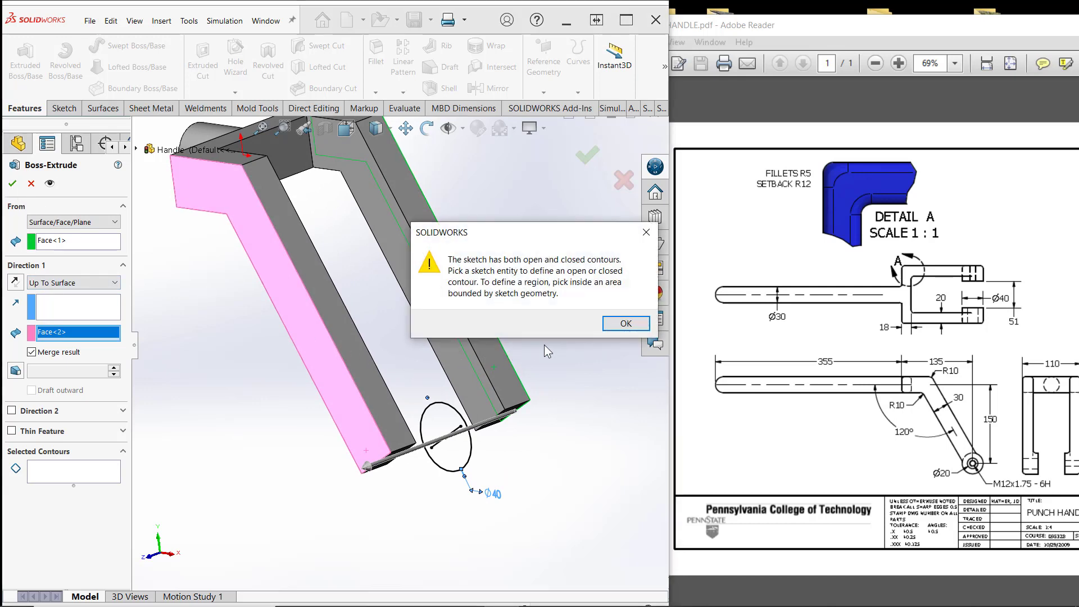
# Try the boss extrusion with only the circle region as contour, starting from the rear arm's outer face, and cancel it
pyautogui.moveTo(472, 439)
pyautogui.mouseDown(button='middle')
pyautogui.moveTo(447, 475)
pyautogui.moveTo(450, 454)
pyautogui.mouseUp(button='middle')
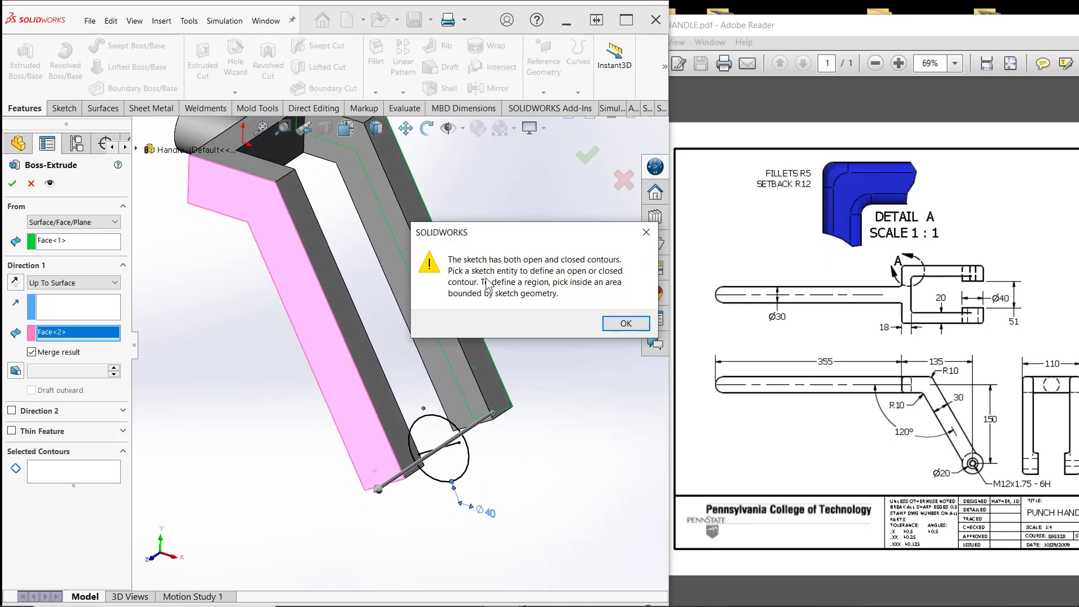
pyautogui.moveTo(450, 457)
pyautogui.mouseDown(button='middle')
pyautogui.moveTo(444, 448)
pyautogui.moveTo(459, 434)
pyautogui.moveTo(414, 459)
pyautogui.mouseUp(button='middle')
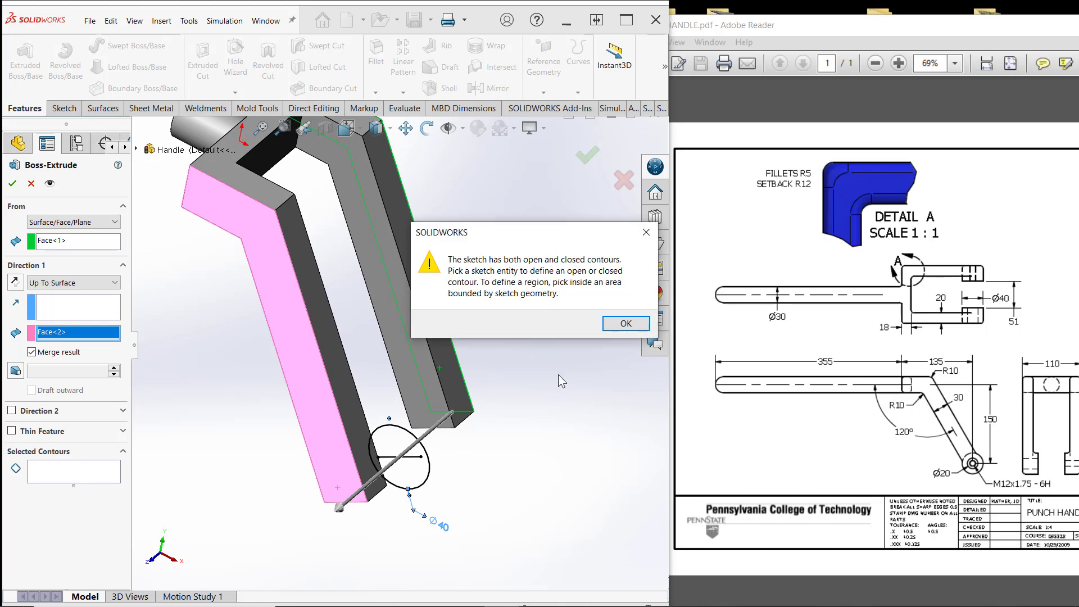
pyautogui.click(622, 328)
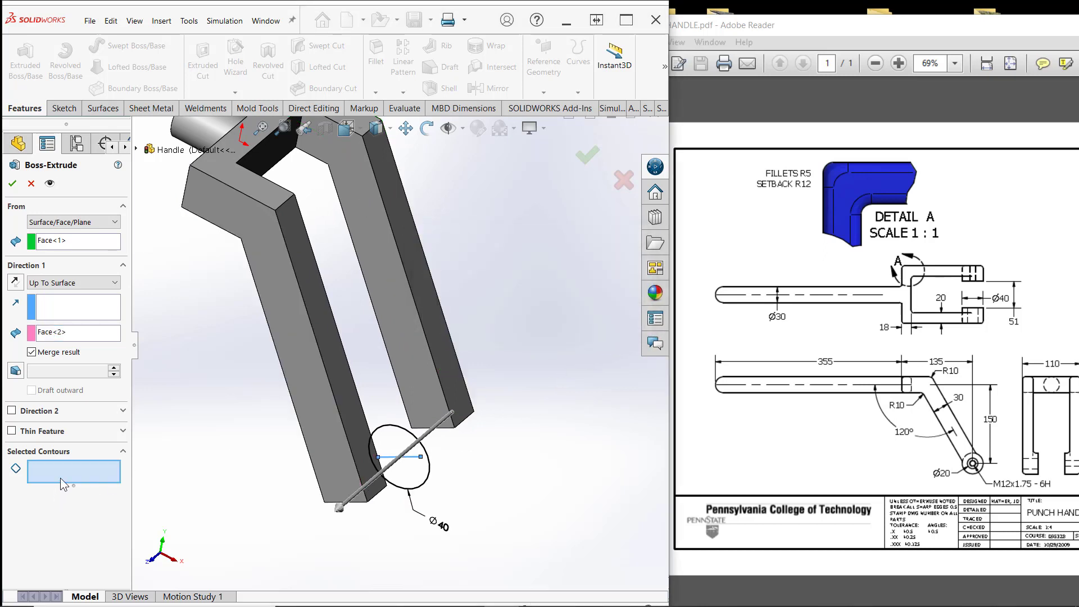
pyautogui.click(418, 472)
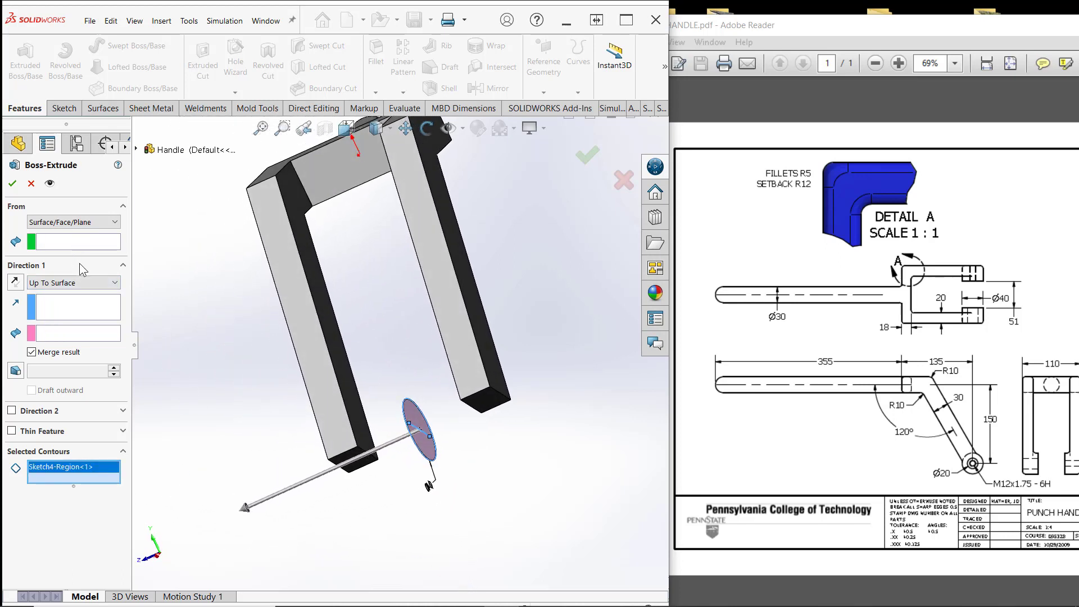
pyautogui.click(68, 241)
pyautogui.click(500, 382)
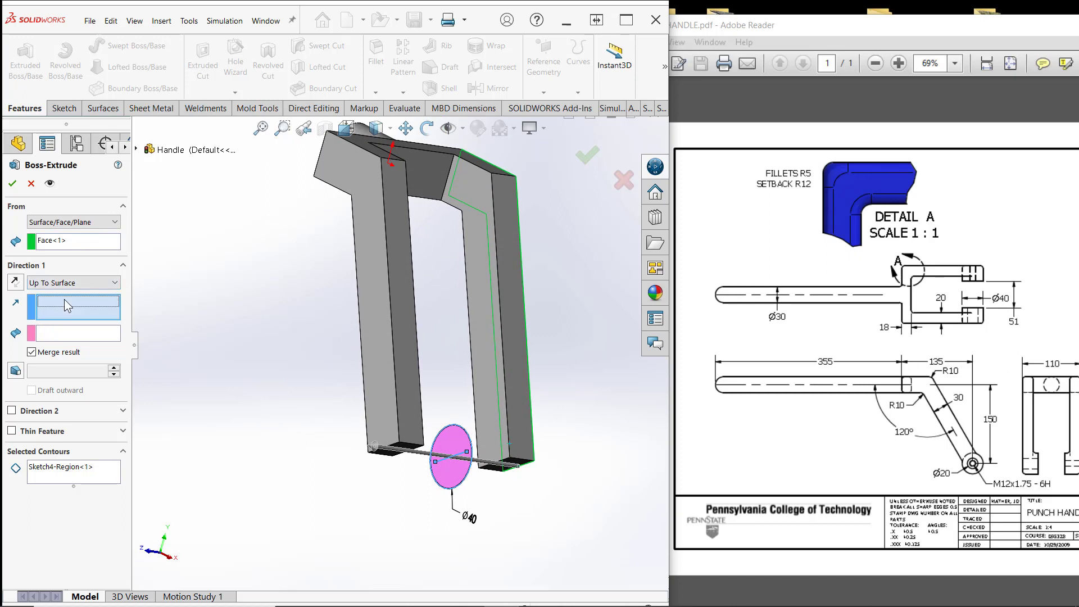
pyautogui.click(393, 419)
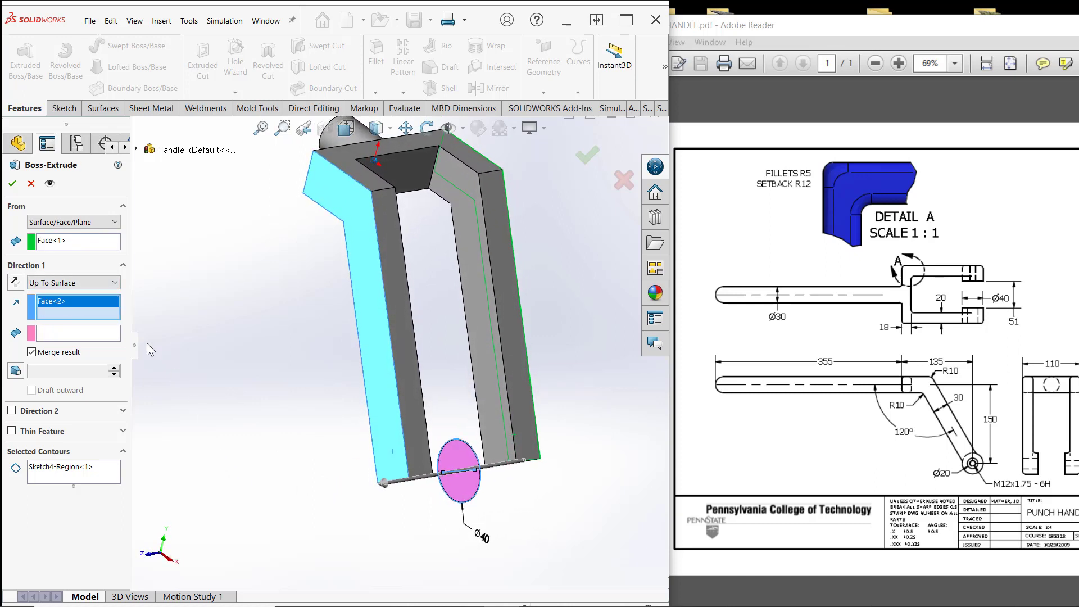
pyautogui.click(12, 184)
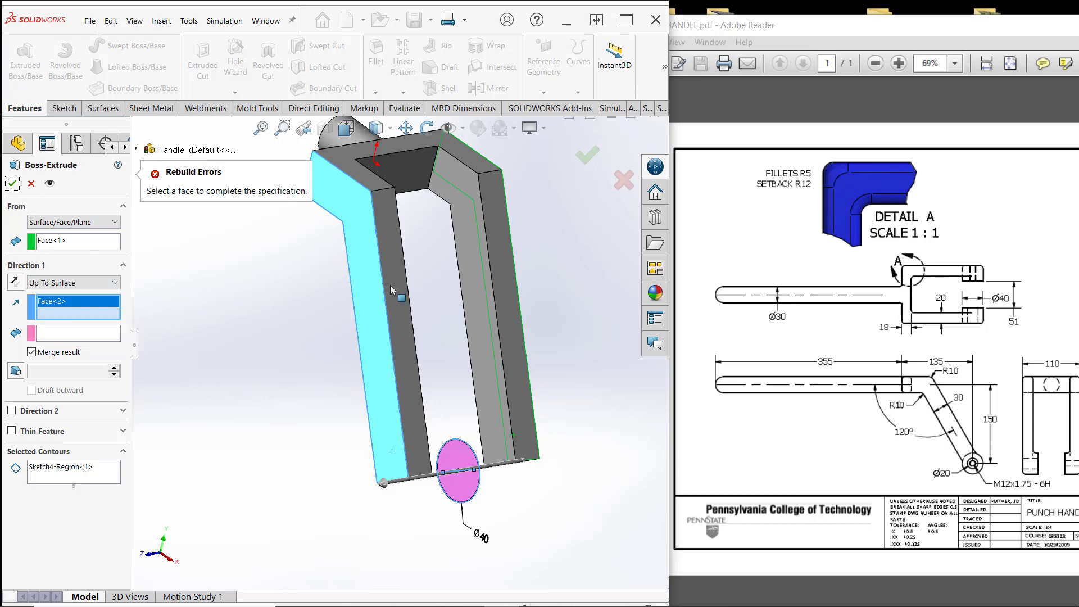
pyautogui.click(624, 181)
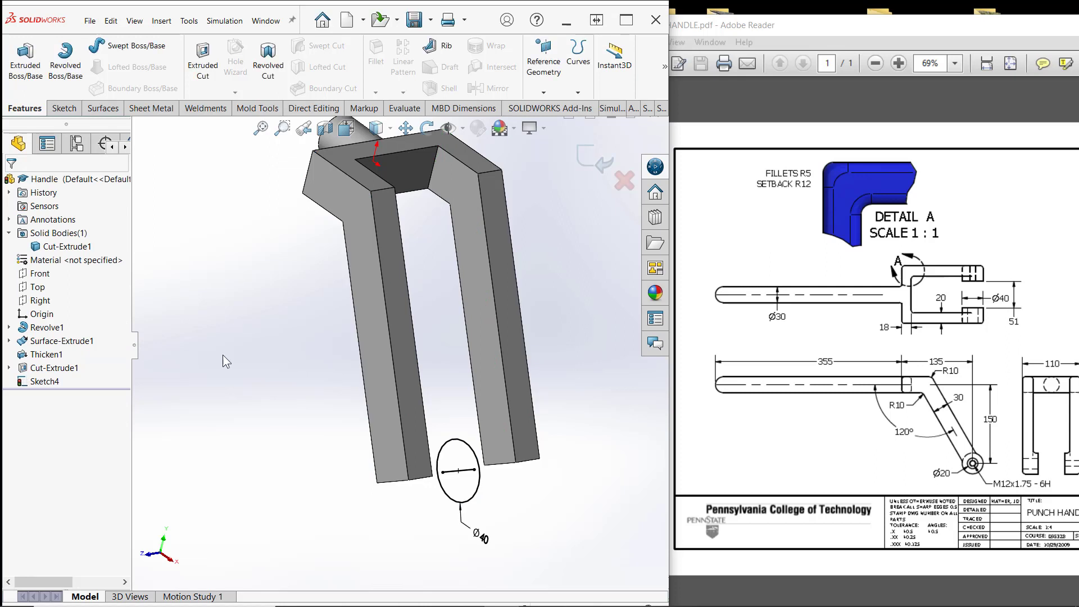
# Change the converted edge line inside the 40 mm circle to construction geometry
pyautogui.rightClick(41, 383)
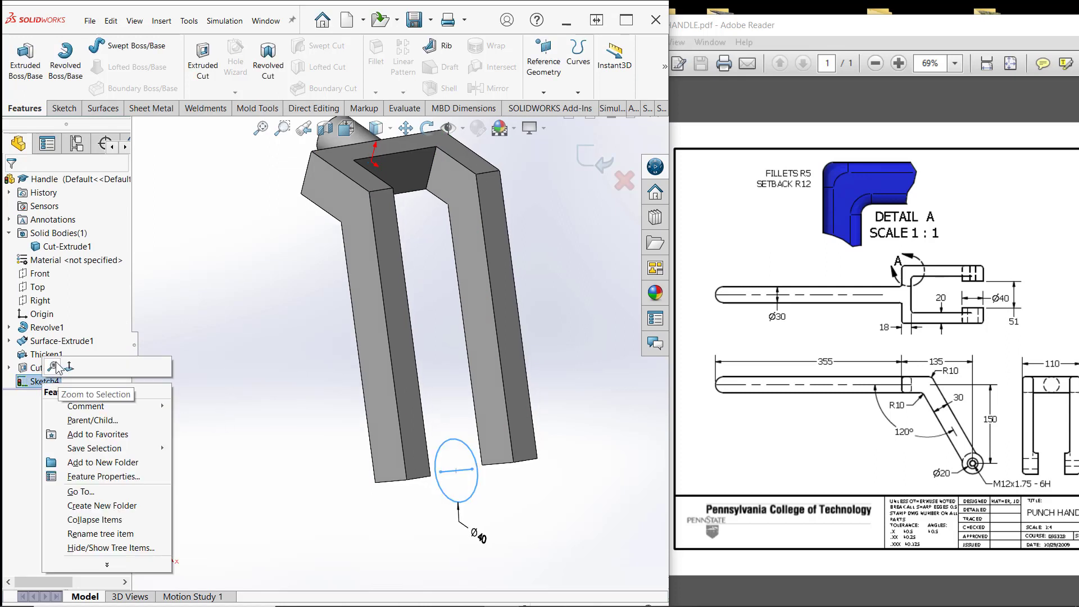
pyautogui.click(80, 382)
pyautogui.rightClick(59, 380)
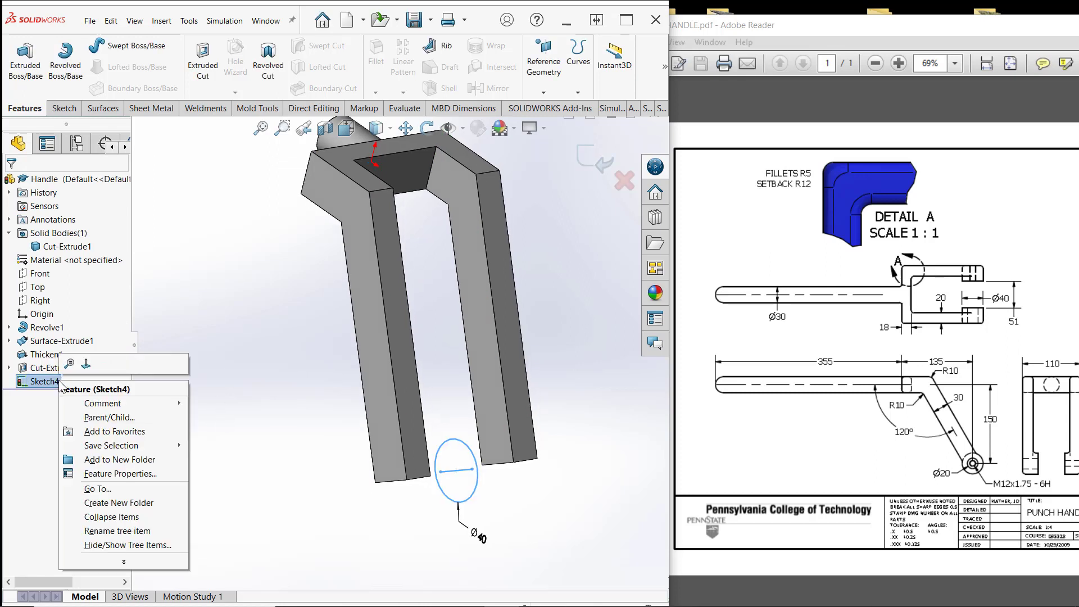
pyautogui.click(225, 366)
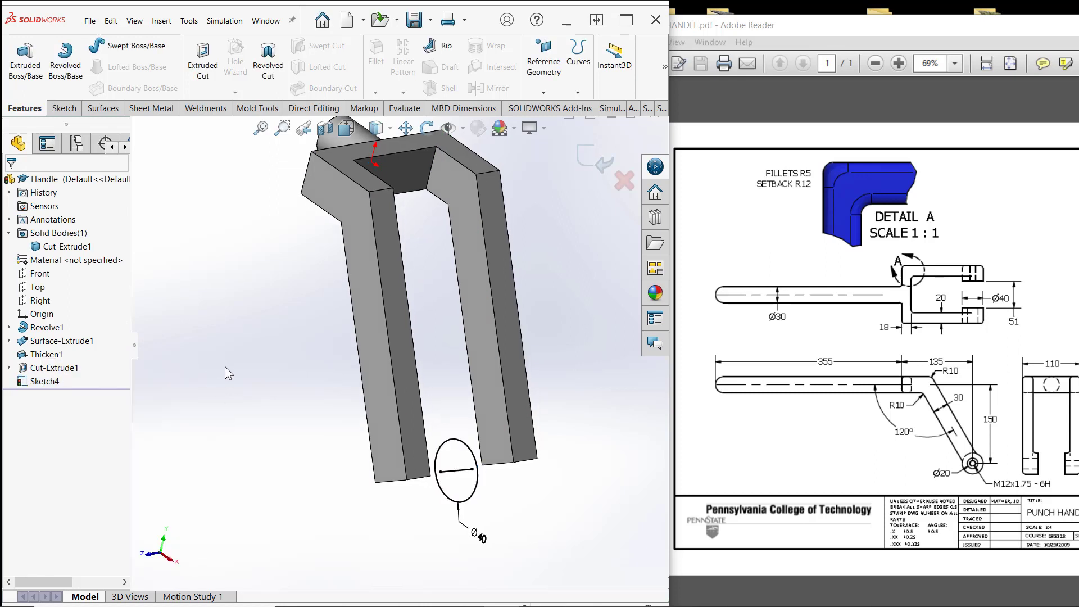
pyautogui.rightClick(452, 472)
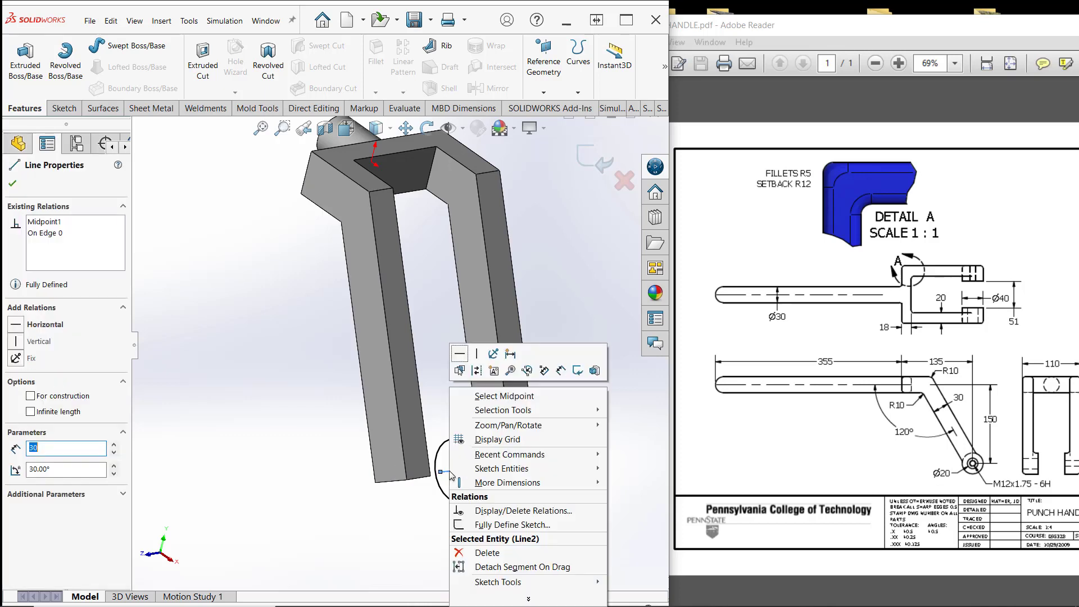
pyautogui.click(478, 373)
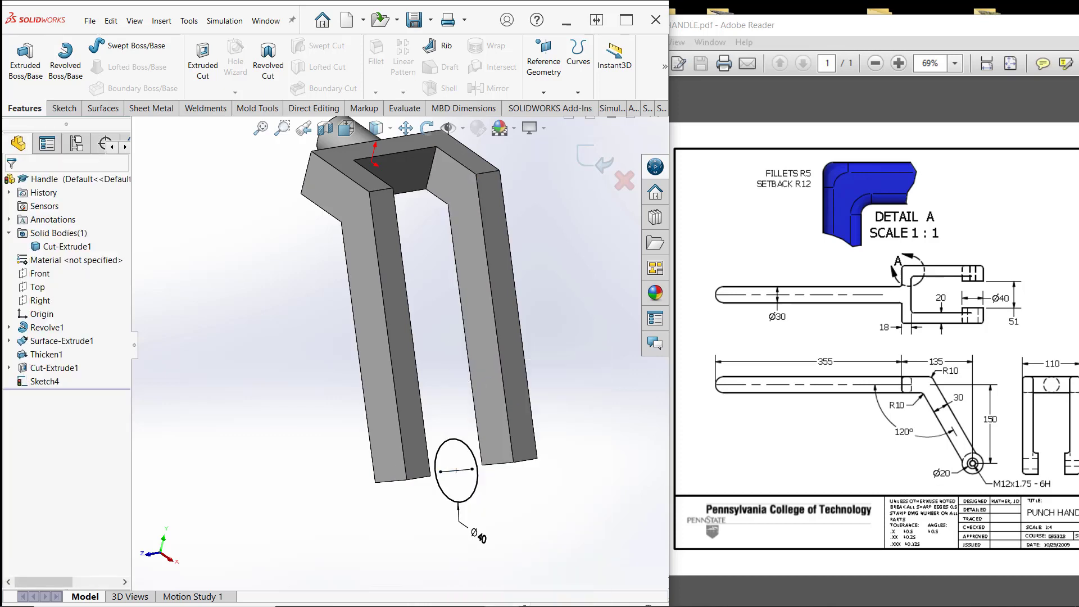
pyautogui.moveTo(570, 402); pyautogui.dragTo(611, 417, button='middle')
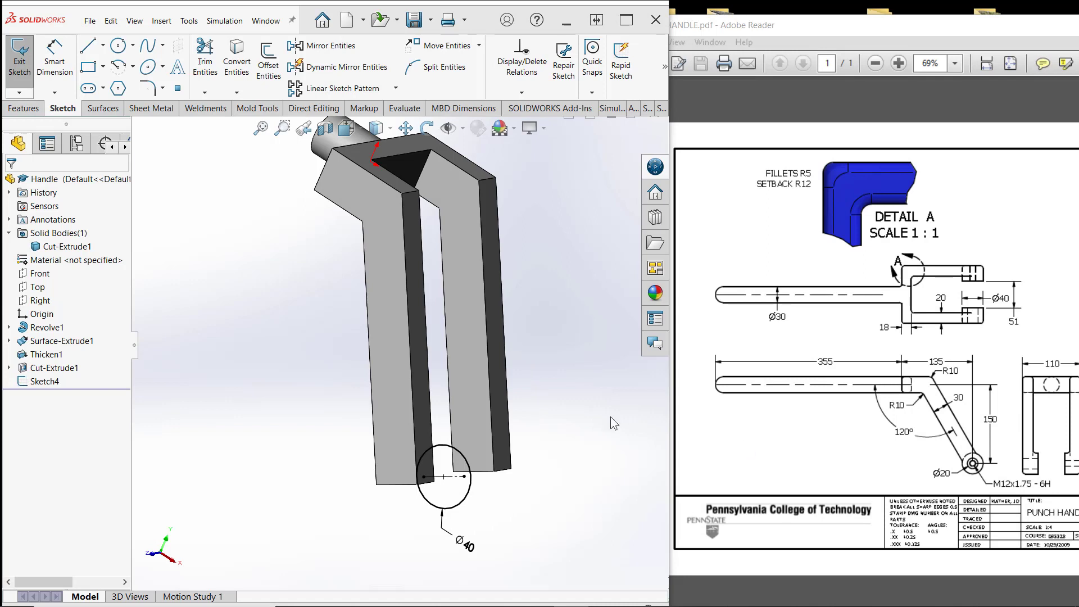
# Boss-extrude the 40 mm circle from the rear arm's outer face, Up To Surface at the front arm's outer face, with merged result
pyautogui.click(24, 108)
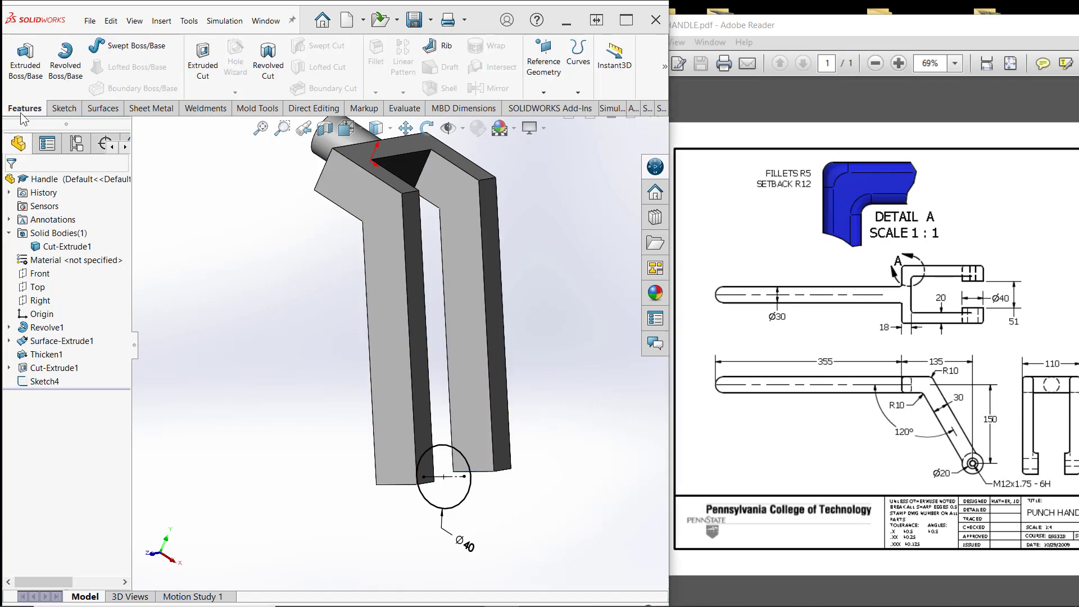
pyautogui.click(22, 59)
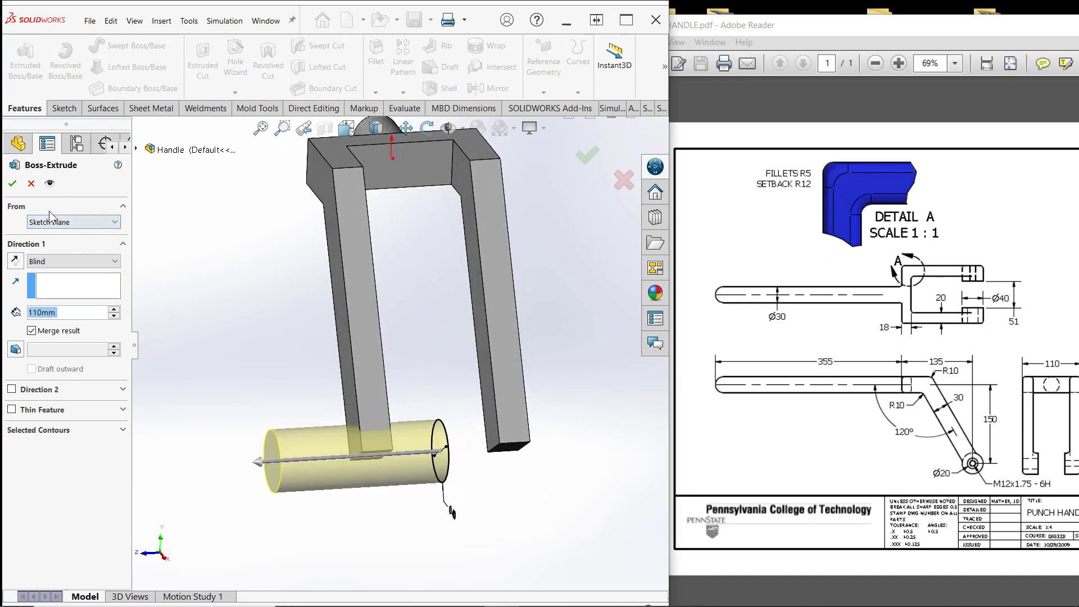
pyautogui.click(78, 223)
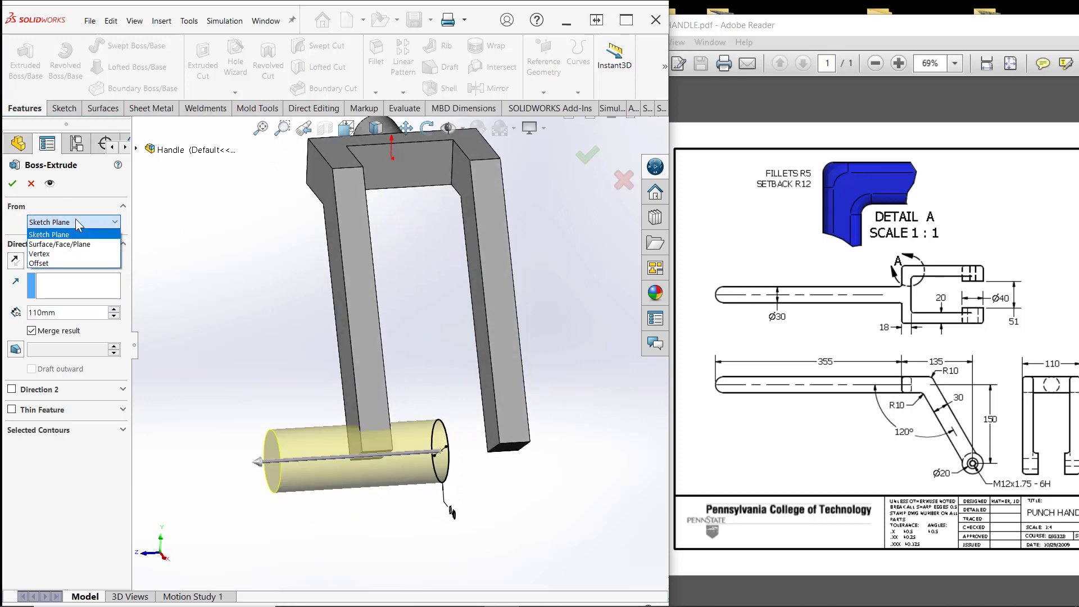
pyautogui.click(58, 244)
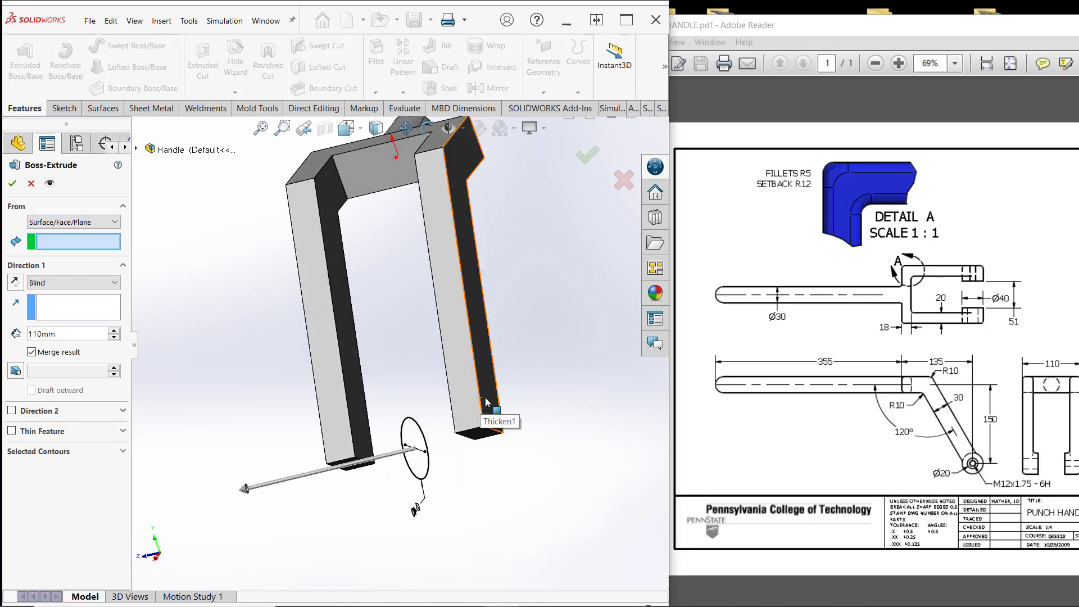
pyautogui.click(485, 397)
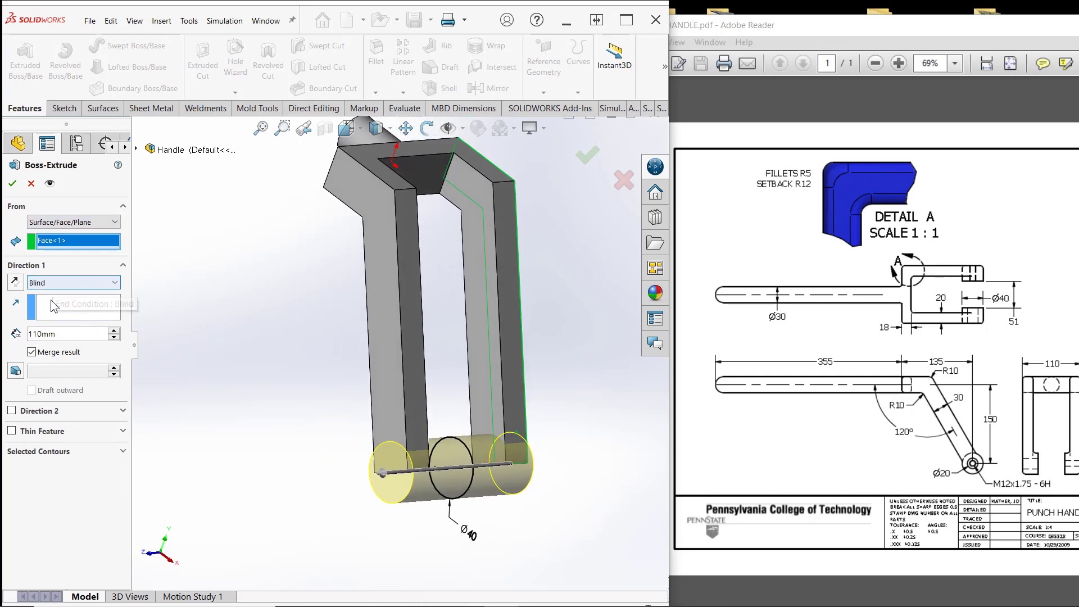
pyautogui.click(51, 283)
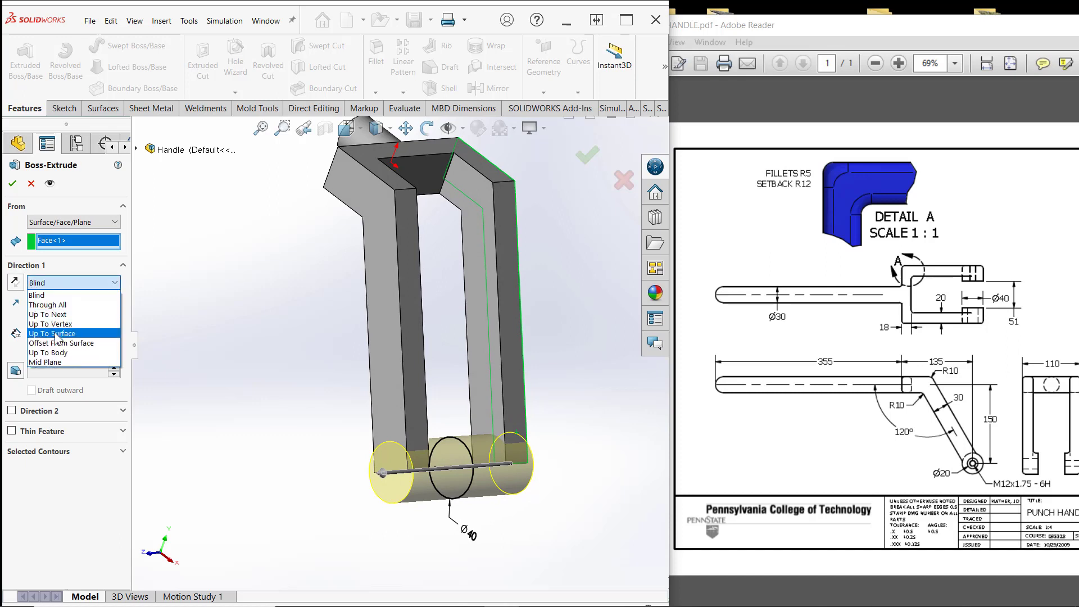
pyautogui.click(55, 334)
pyautogui.click(384, 431)
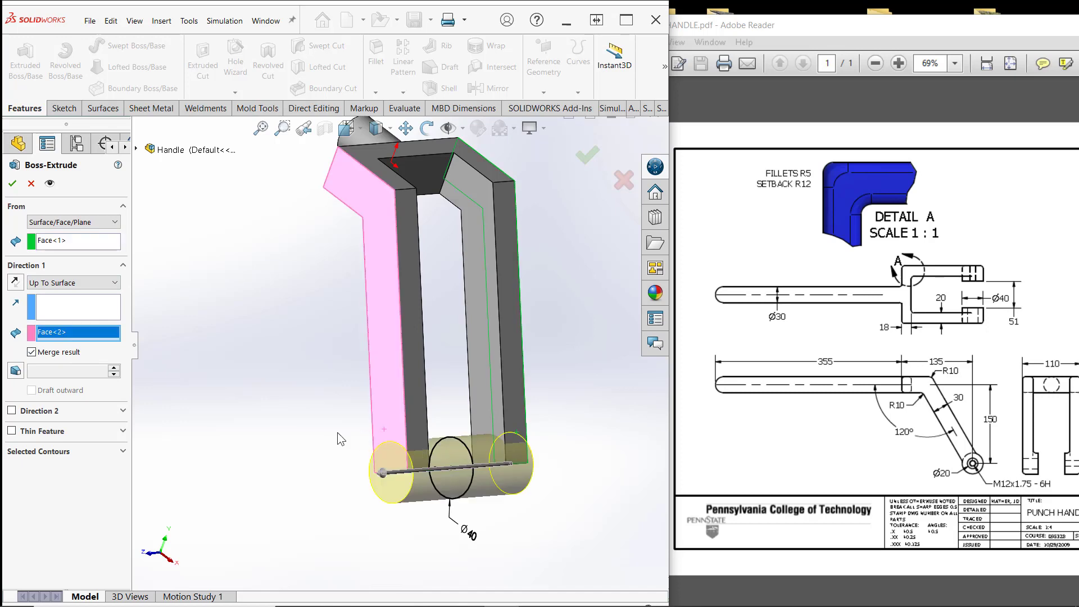
pyautogui.click(123, 452)
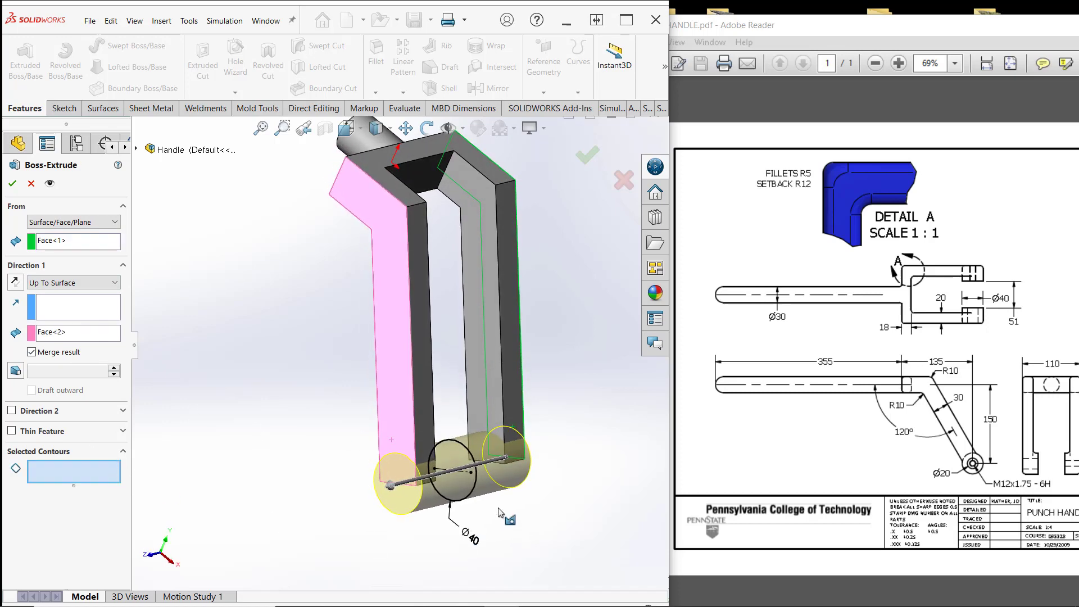
pyautogui.scroll(-5, 461, 475)
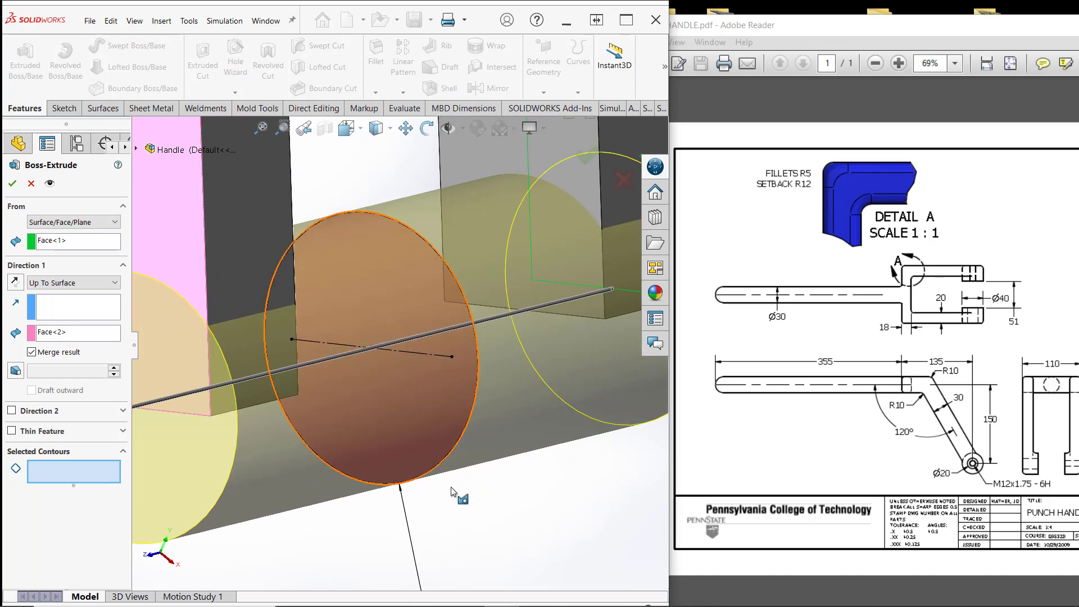
pyautogui.scroll(5, 414, 353)
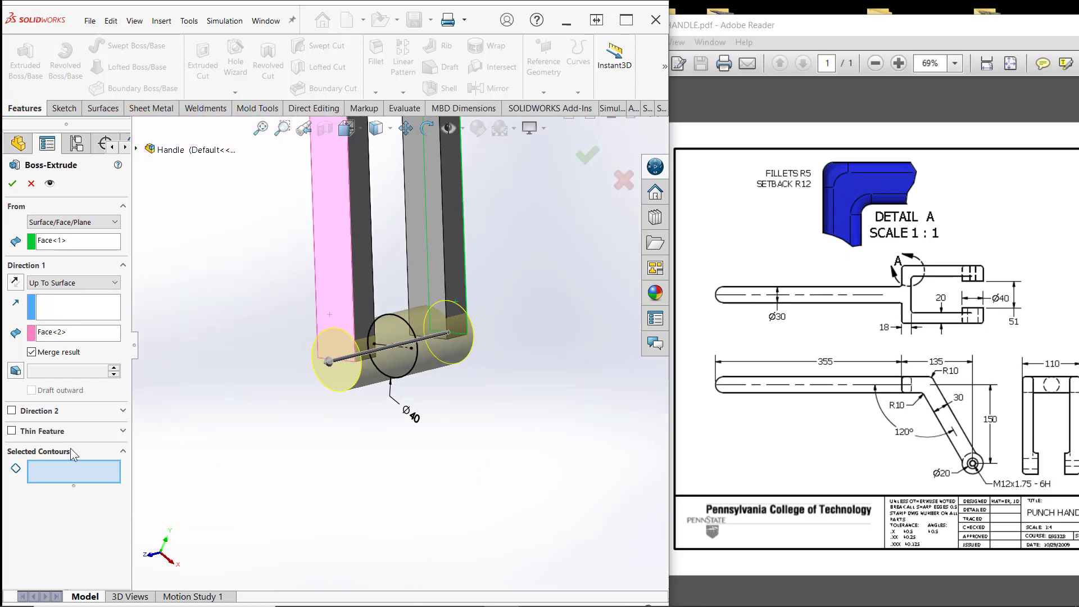
pyautogui.press('Return')
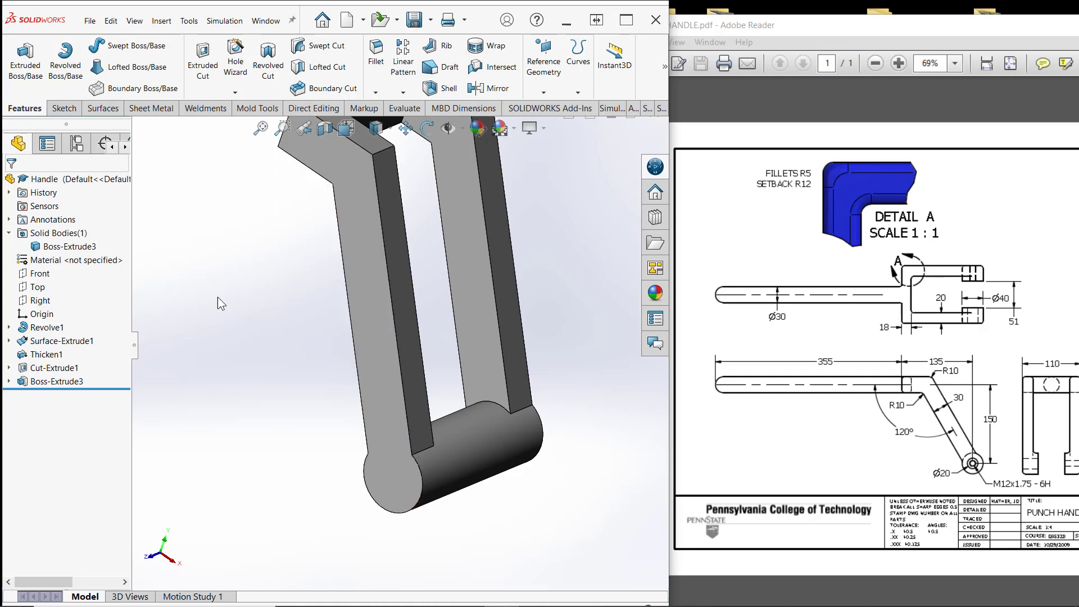
# Show the 40 mm circle sketch and reuse it for a Mid Plane extruded cut of 51 mm through the cylinder between the arms
pyautogui.click(9, 382)
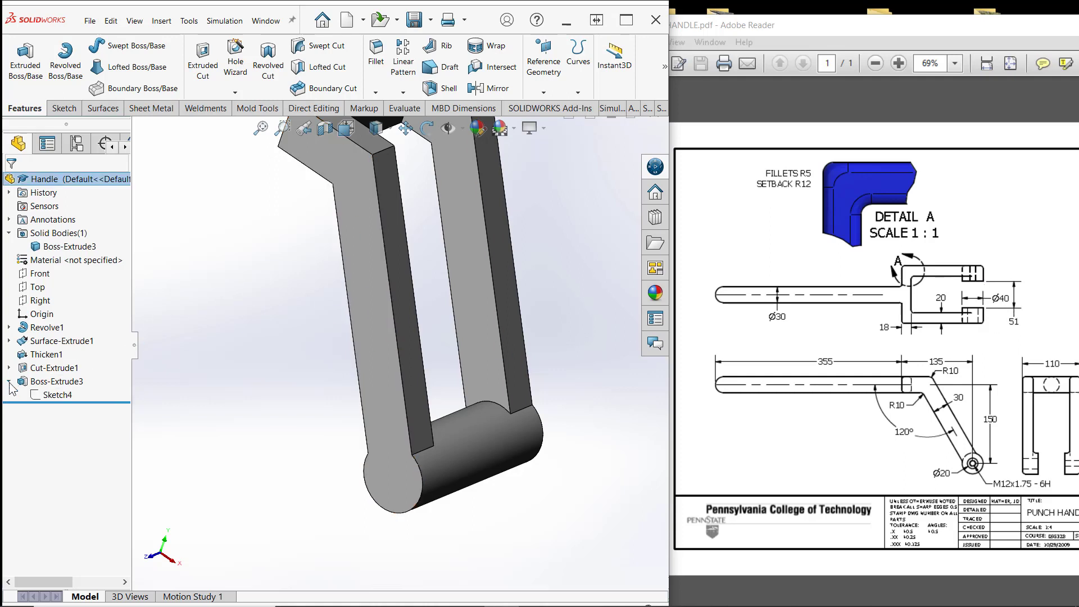
pyautogui.rightClick(62, 395)
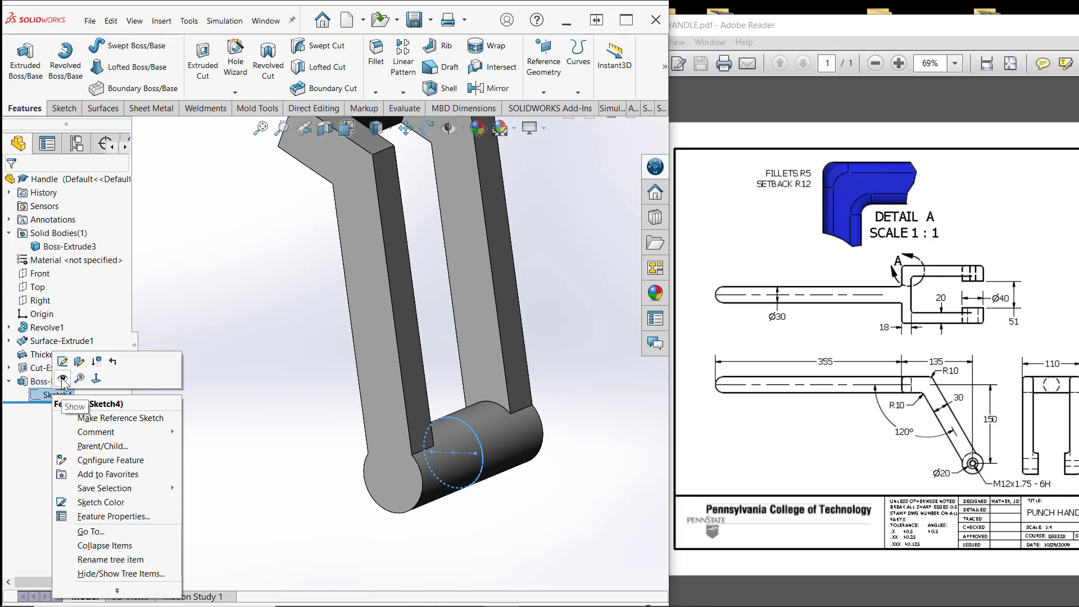
pyautogui.click(63, 378)
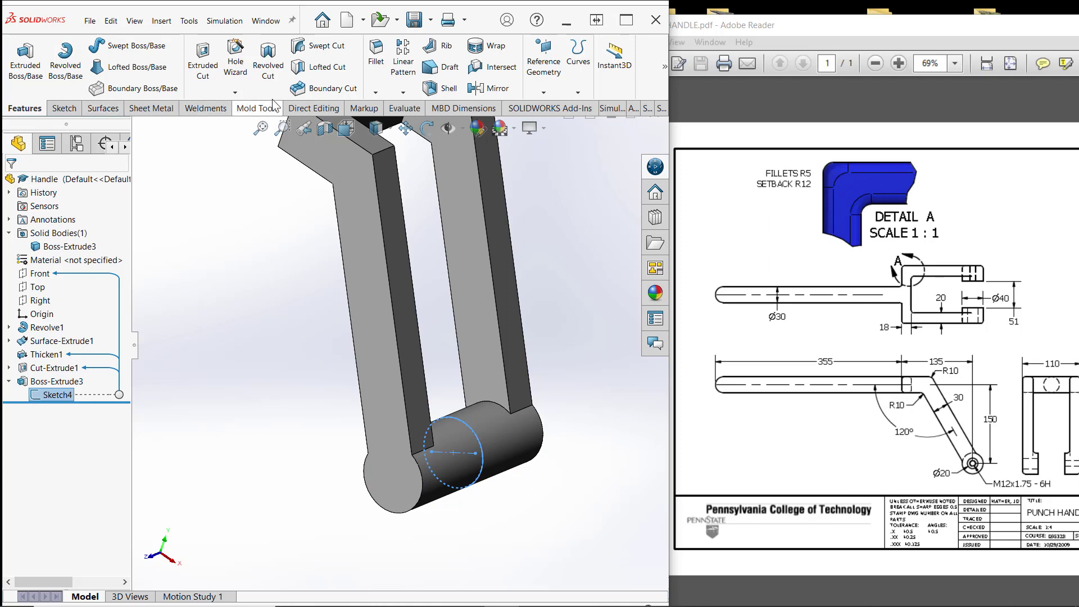
pyautogui.click(204, 63)
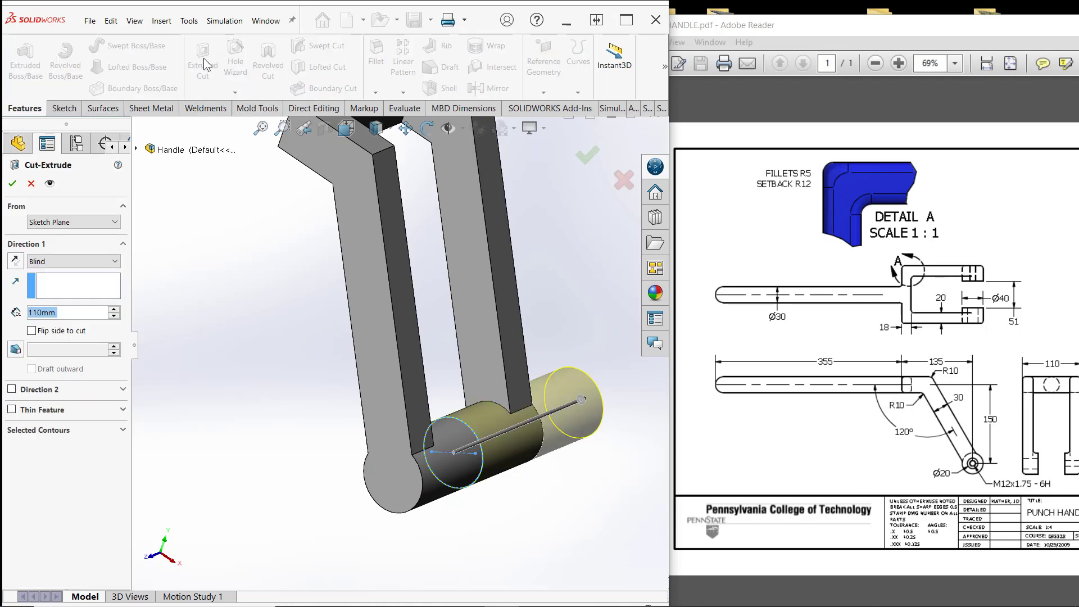
pyautogui.click(68, 263)
pyautogui.click(70, 349)
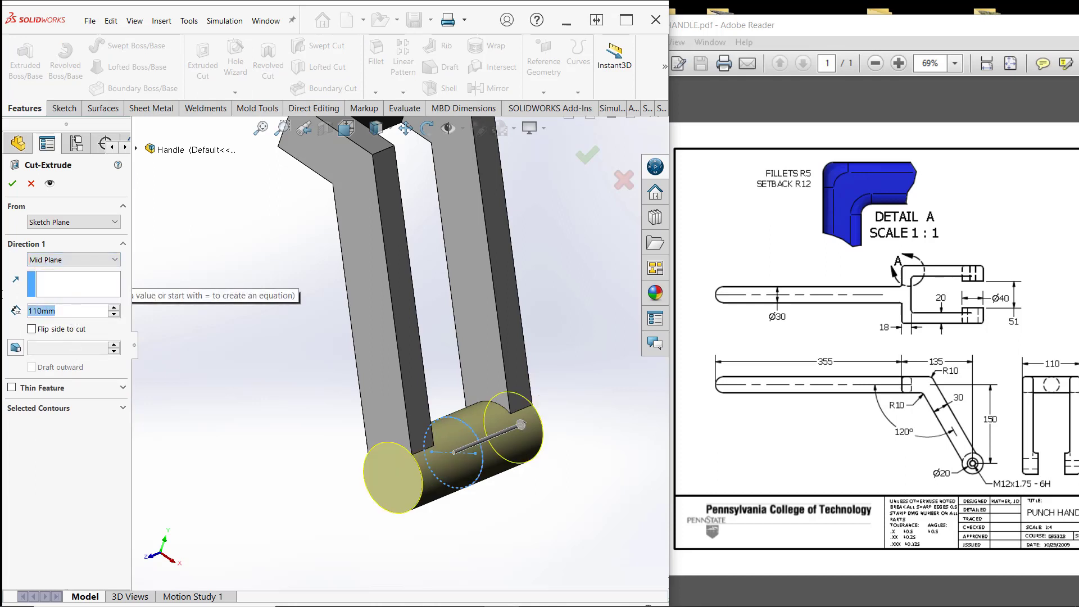
pyautogui.write('51')
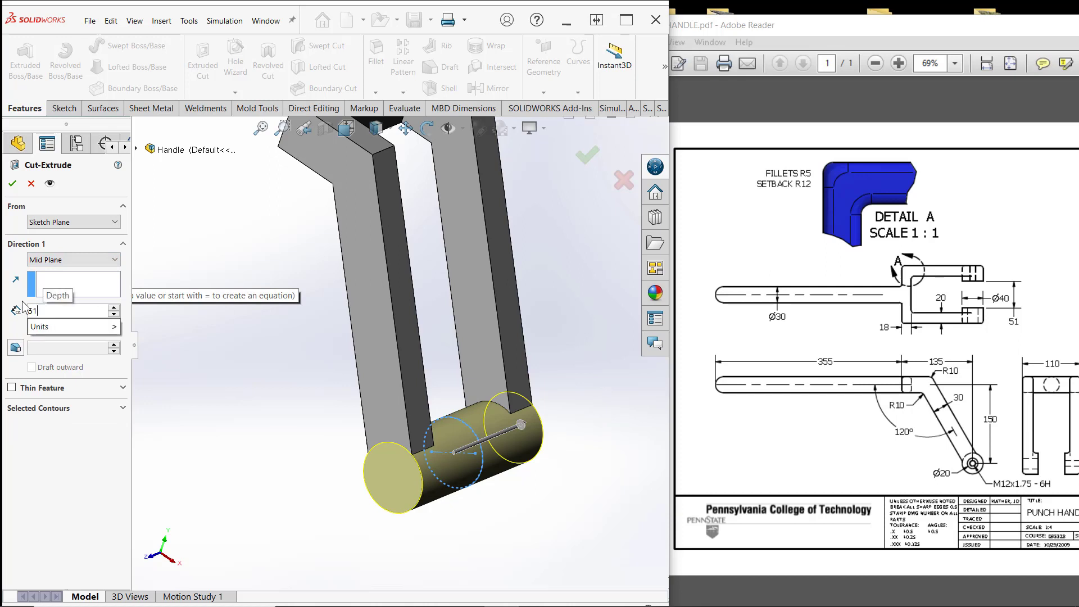
pyautogui.click(13, 185)
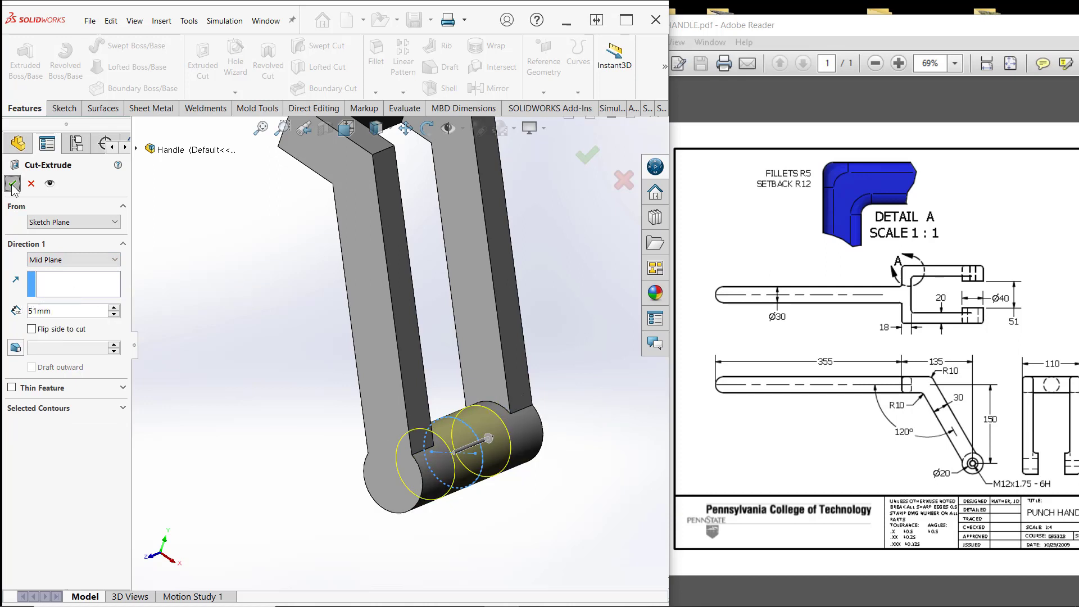
# Hide the 40 mm circle sketch and save the part
pyautogui.moveTo(307, 394); pyautogui.dragTo(553, 413, button='middle')
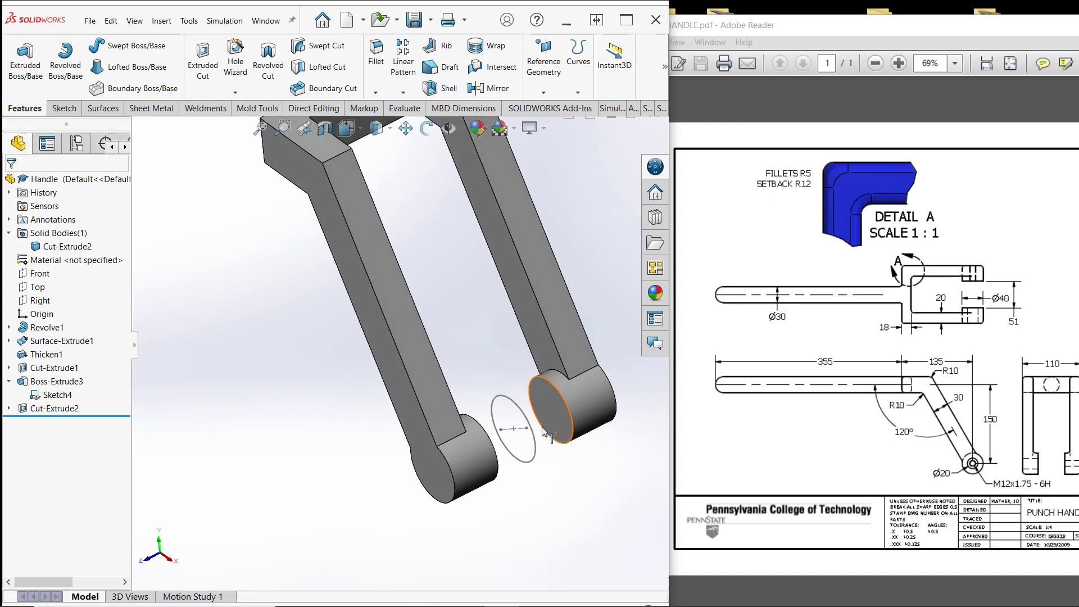
pyautogui.rightClick(56, 394)
pyautogui.click(177, 336)
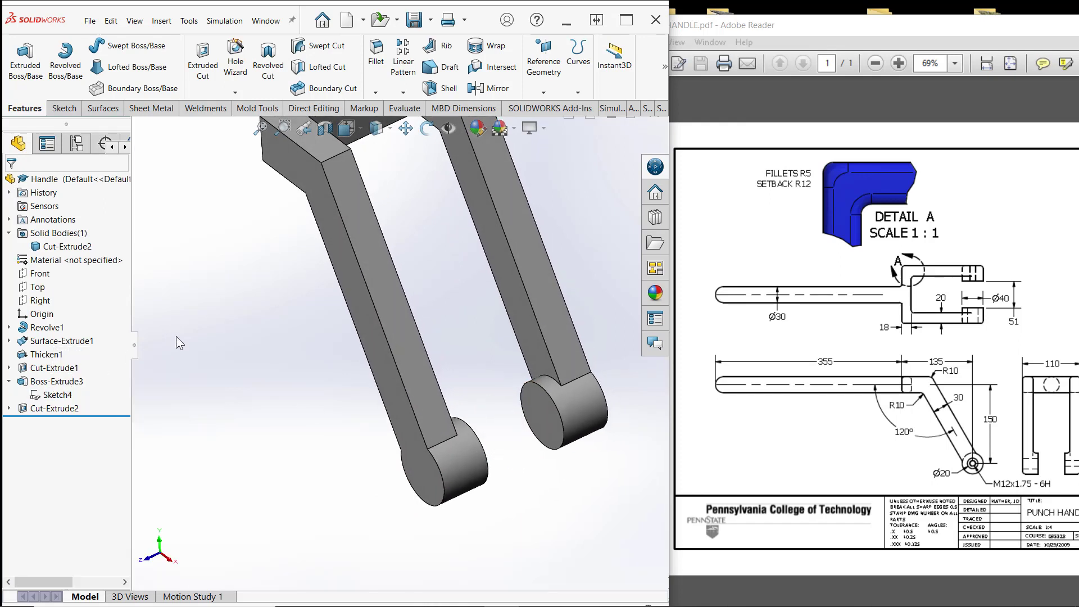
pyautogui.moveTo(184, 334)
pyautogui.mouseDown(button='middle')
pyautogui.moveTo(205, 329)
pyautogui.moveTo(204, 308)
pyautogui.mouseUp(button='middle')
pyautogui.scroll(1, 204, 308)
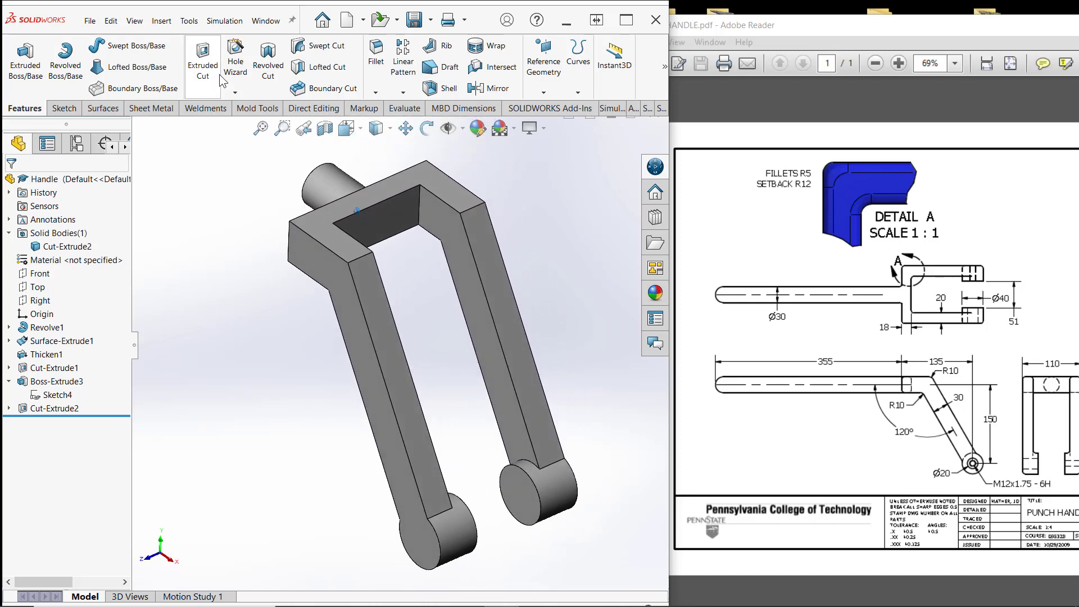
pyautogui.click(410, 23)
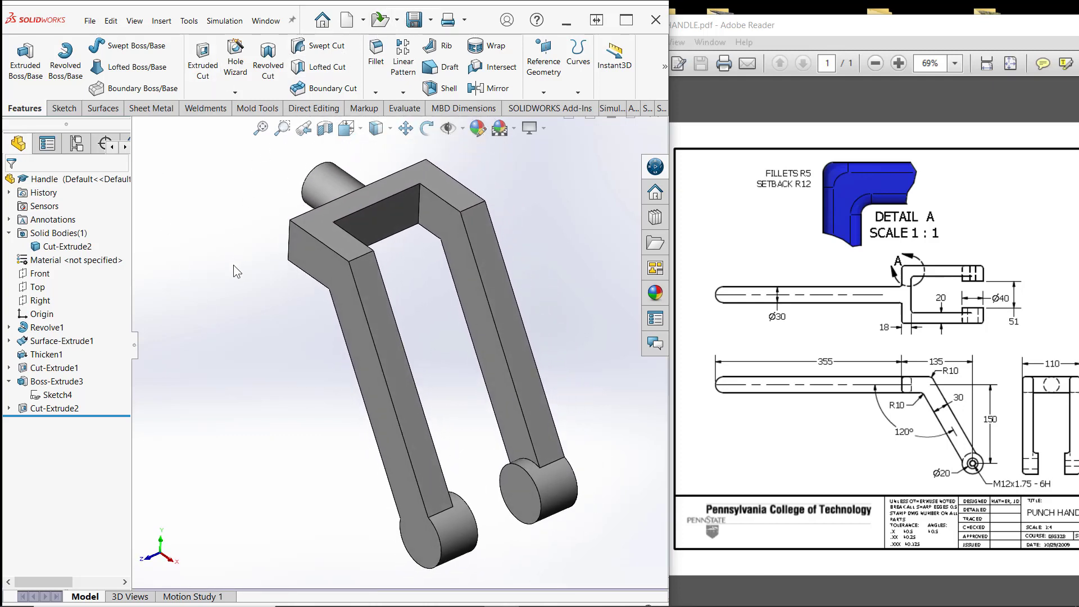
# Fillet the four upper and lower bend edges of the two fork arms with a 10 mm radius
pyautogui.moveTo(213, 343); pyautogui.dragTo(232, 354, button='middle')
pyautogui.scroll(1, 232, 354)
pyautogui.moveTo(477, 268); pyautogui.dragTo(309, 346, button='middle')
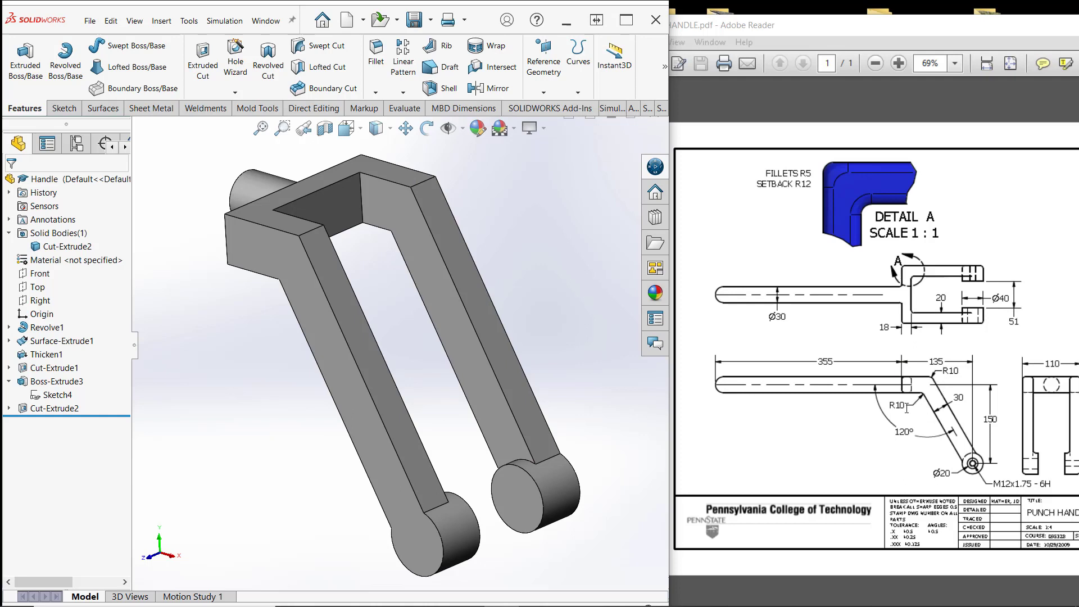
pyautogui.click(423, 186)
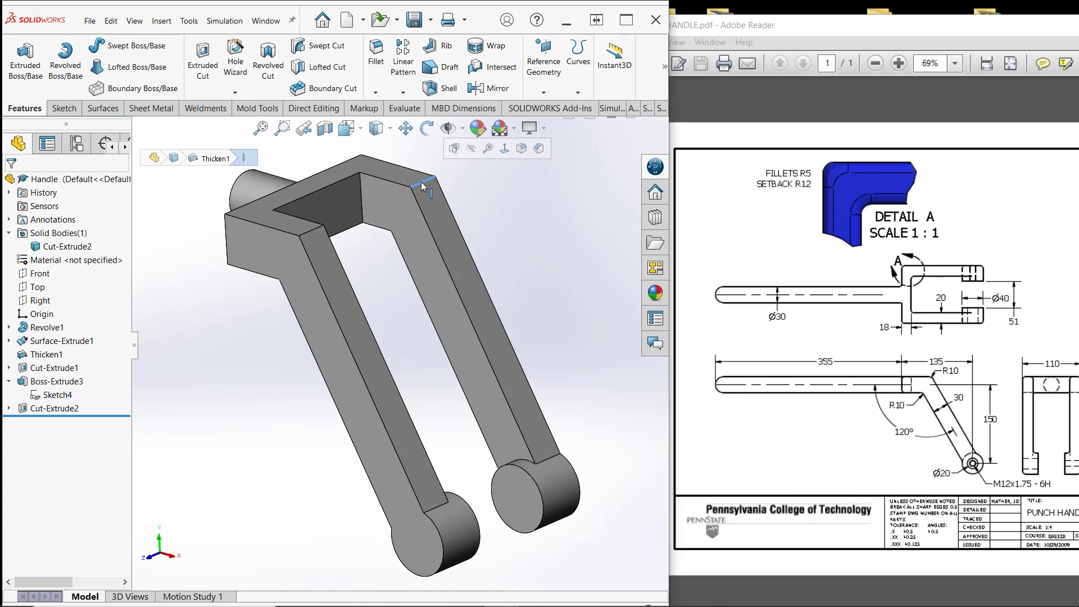
pyautogui.click(523, 148)
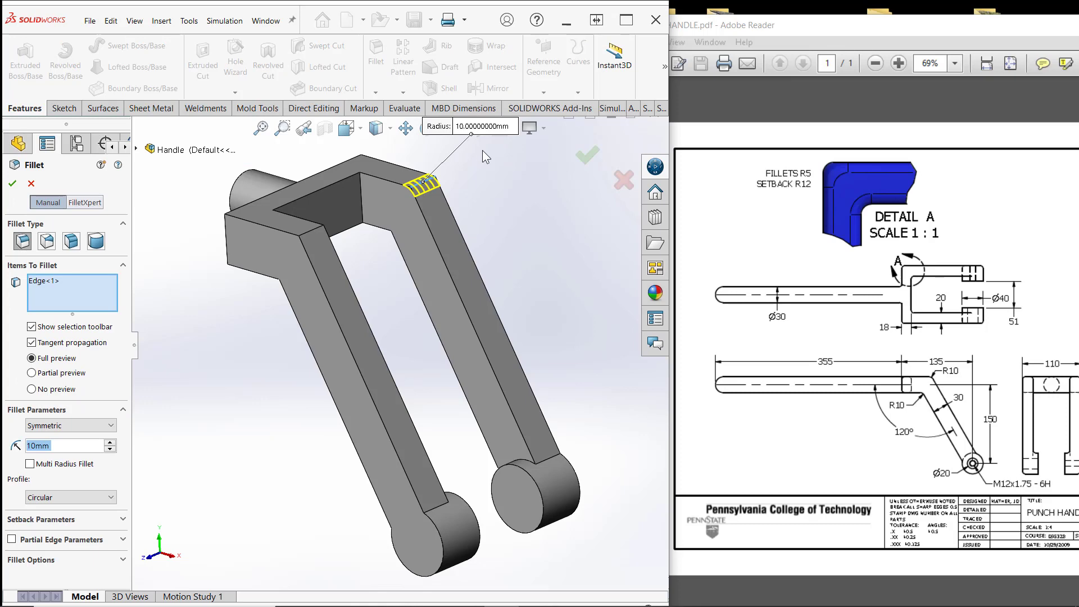
pyautogui.click(308, 236)
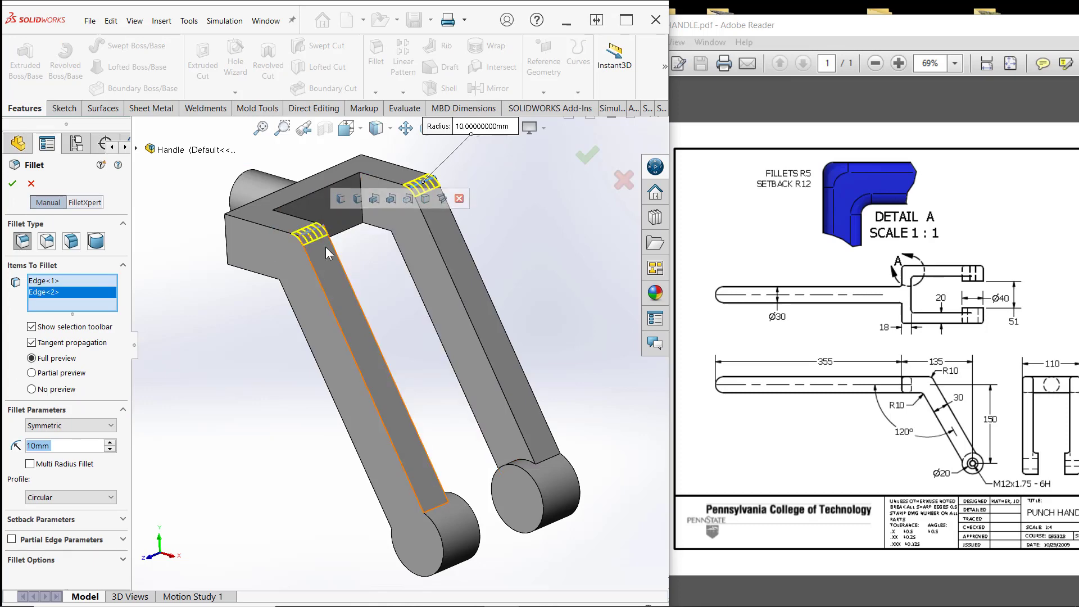
pyautogui.moveTo(309, 236); pyautogui.dragTo(397, 330, button='middle')
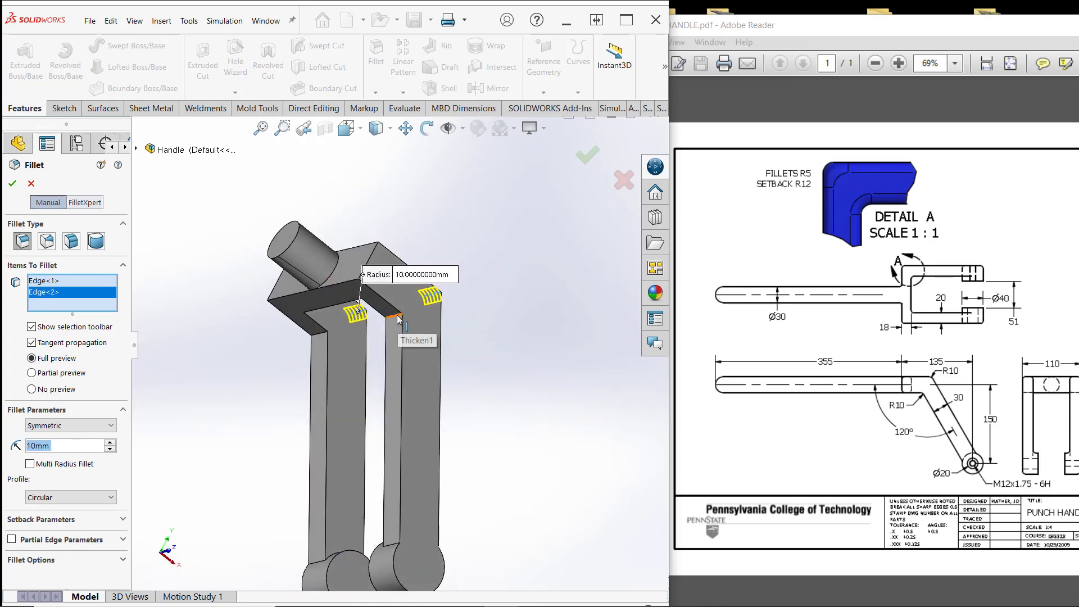
pyautogui.click(377, 327)
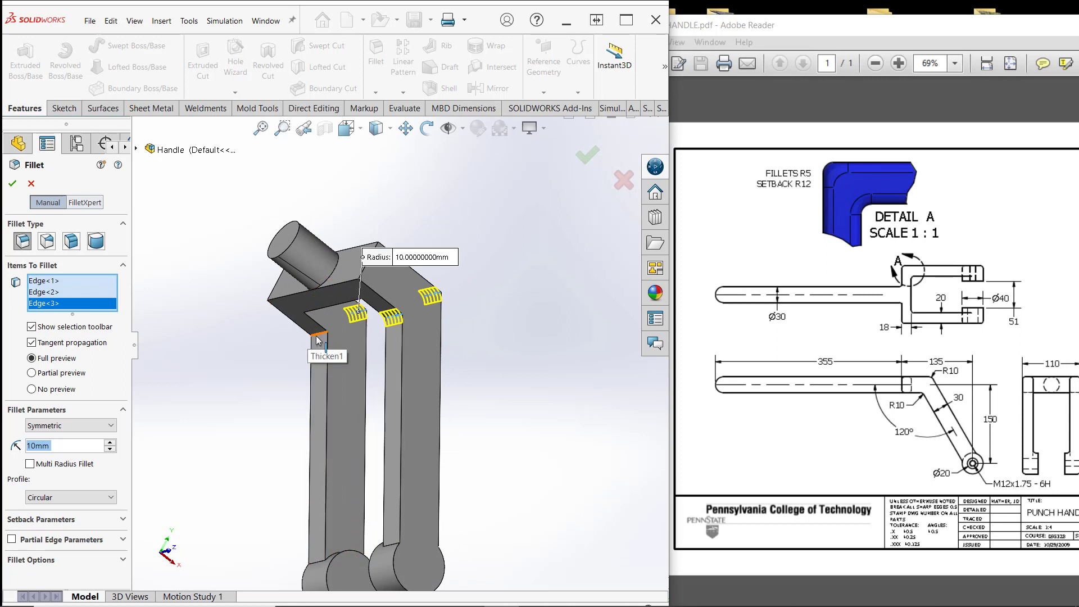
pyautogui.click(318, 337)
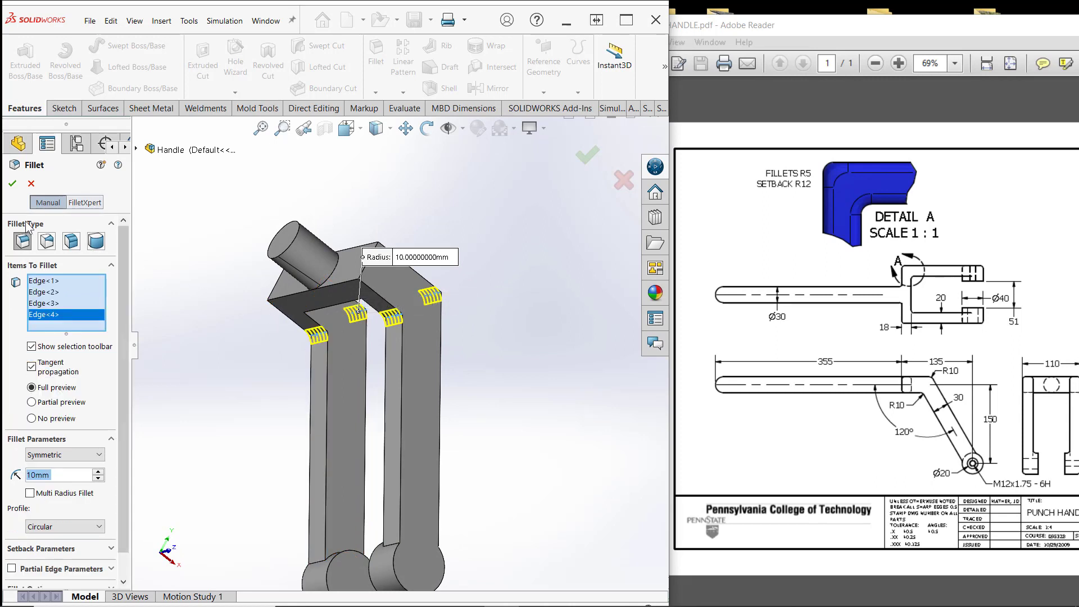
pyautogui.press('Return')
pyautogui.hotkey('ctrl', '1')
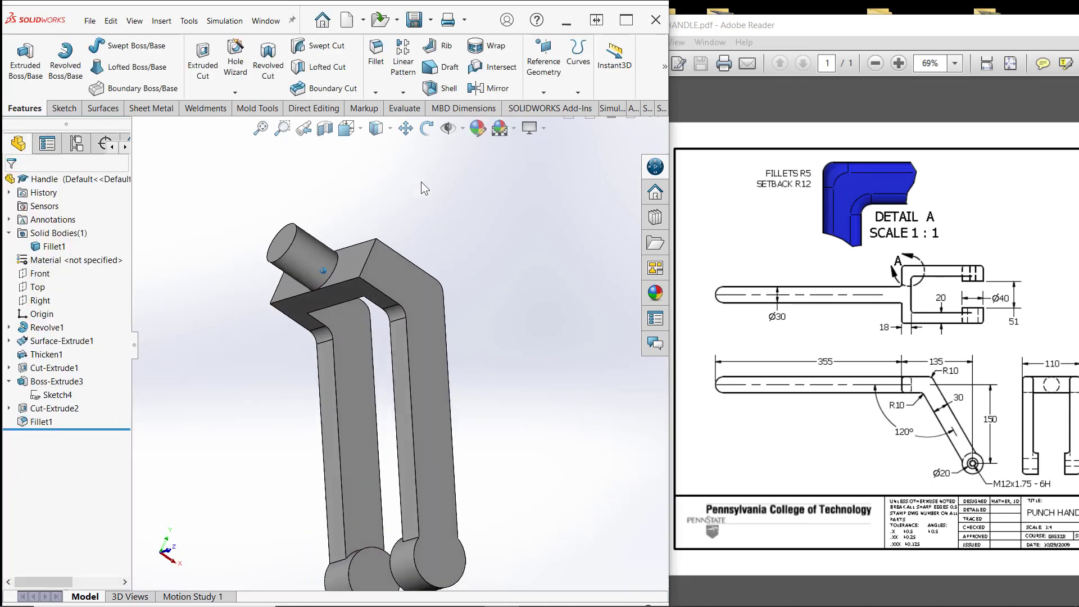
# Fillet the two inner corner edges where the fork arms meet the crossbar with a 5 mm radius
pyautogui.moveTo(541, 231); pyautogui.dragTo(562, 310, button='middle')
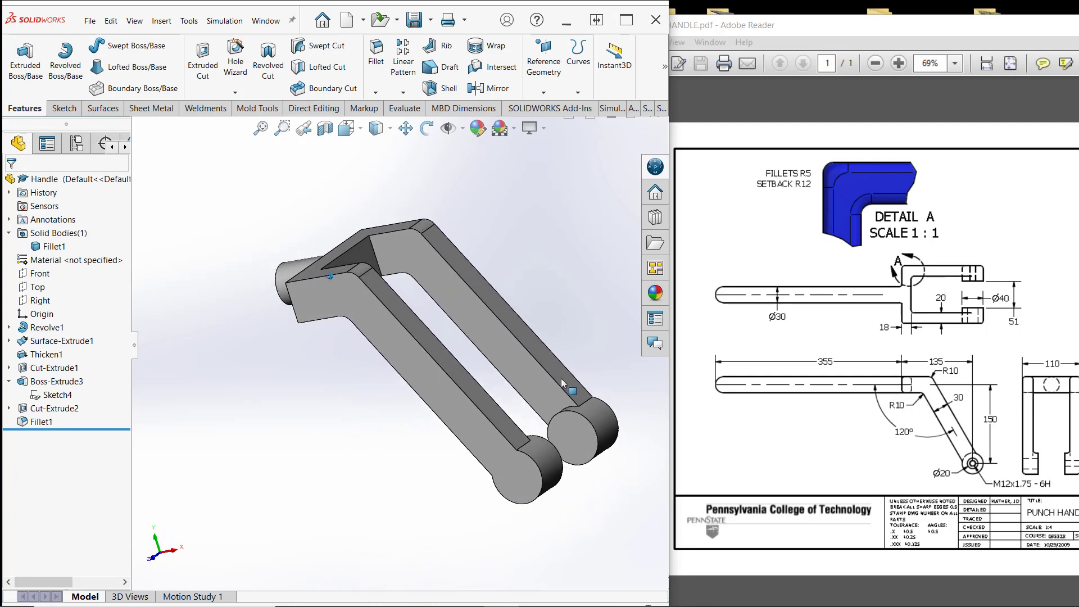
pyautogui.scroll(-3, 525, 417)
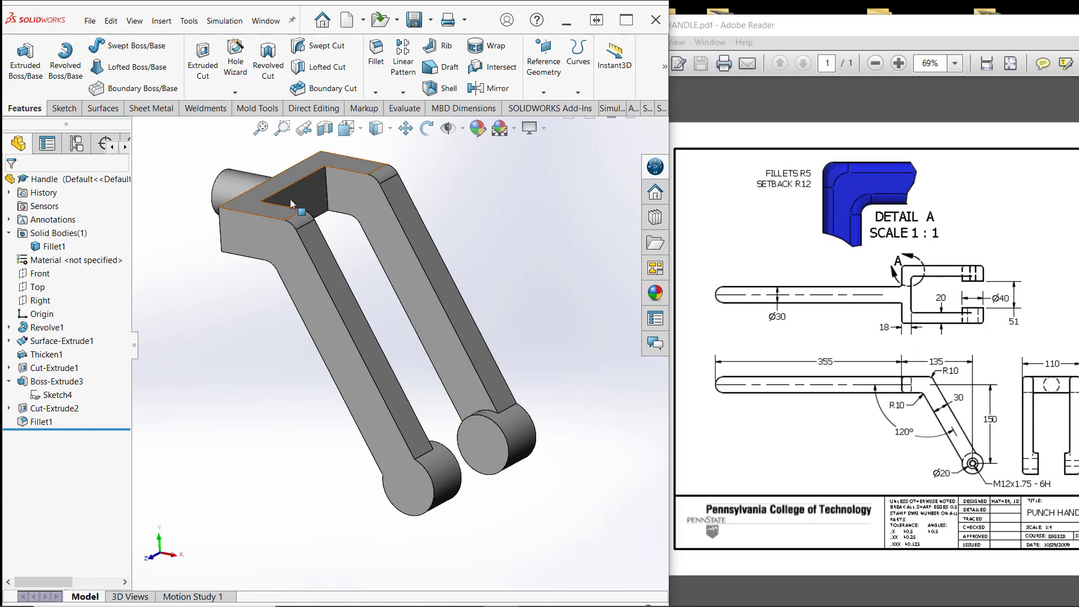
pyautogui.click(328, 187)
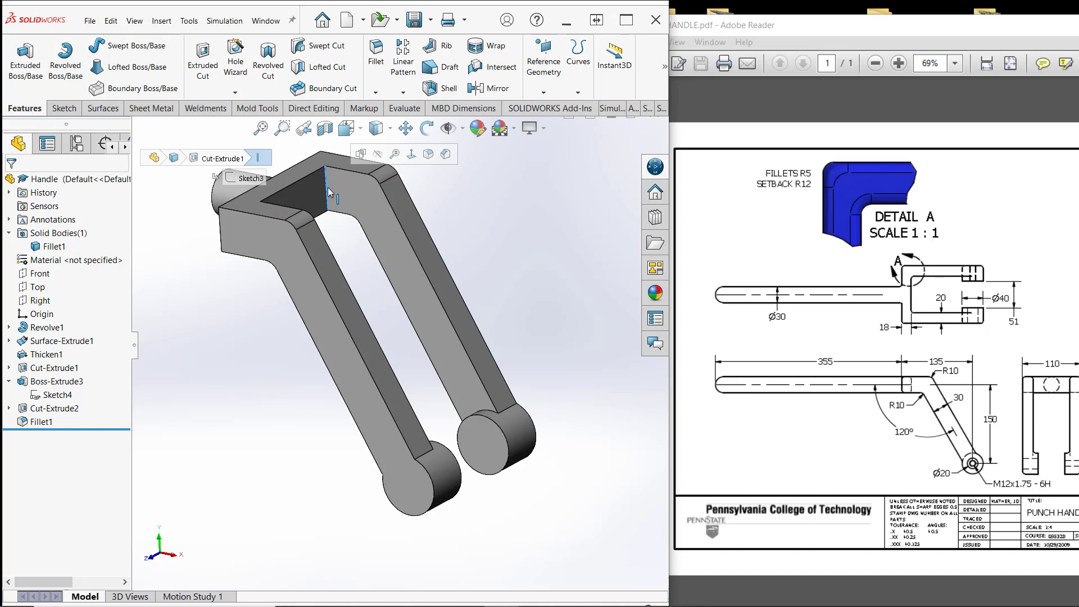
pyautogui.click(428, 157)
pyautogui.moveTo(428, 157); pyautogui.dragTo(351, 254, button='middle')
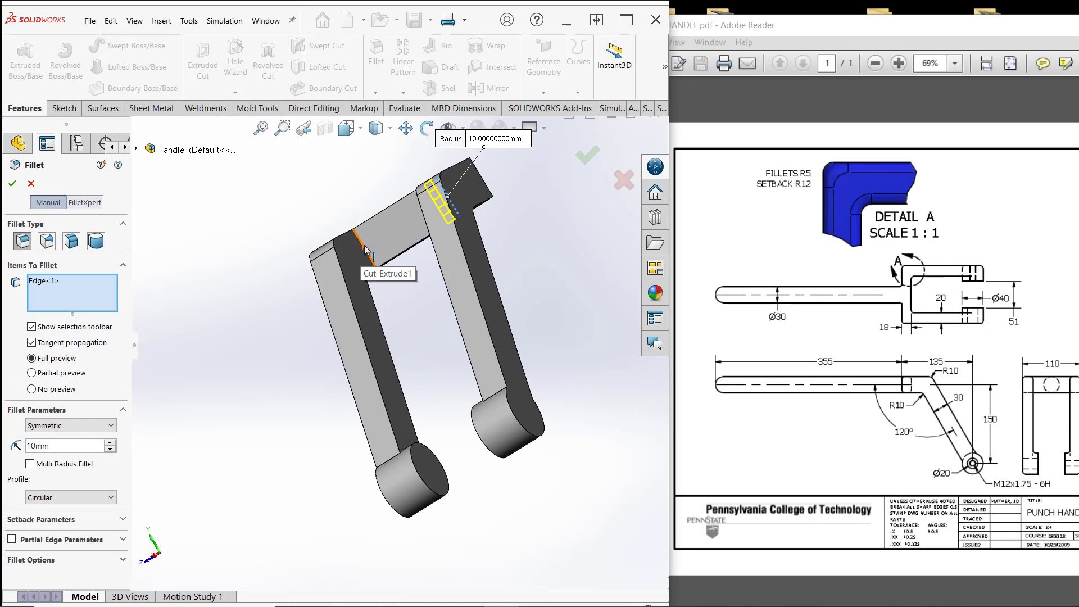
pyautogui.click(365, 245)
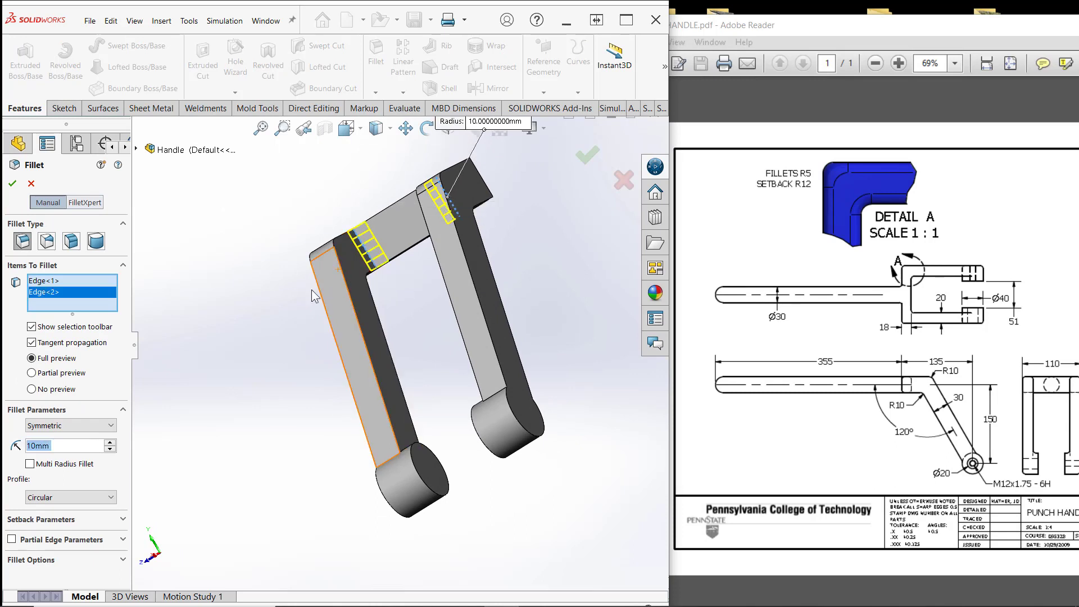
pyautogui.click(47, 447)
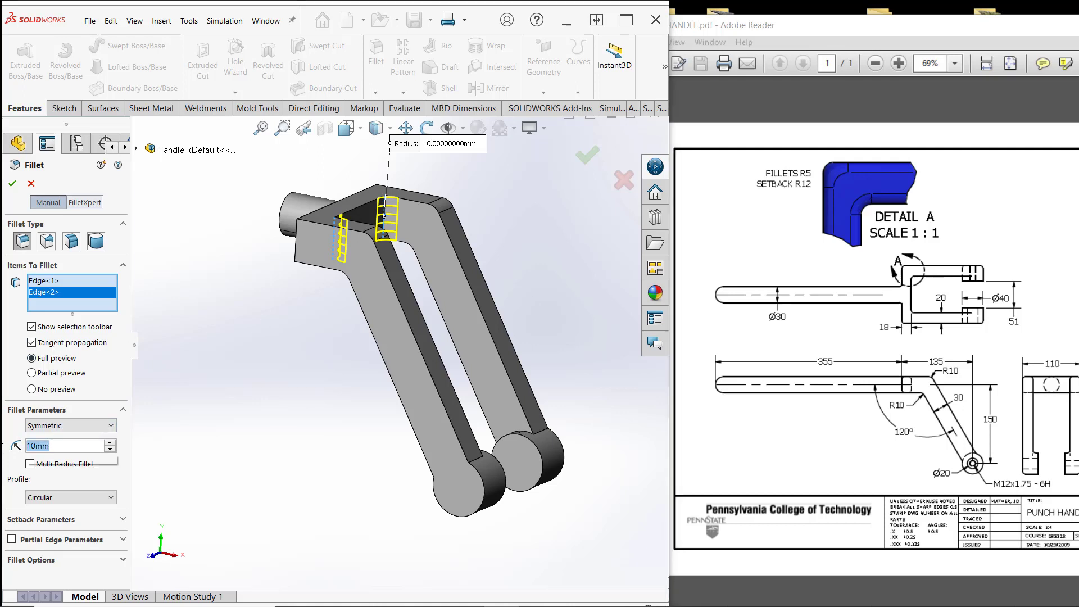
pyautogui.write('5')
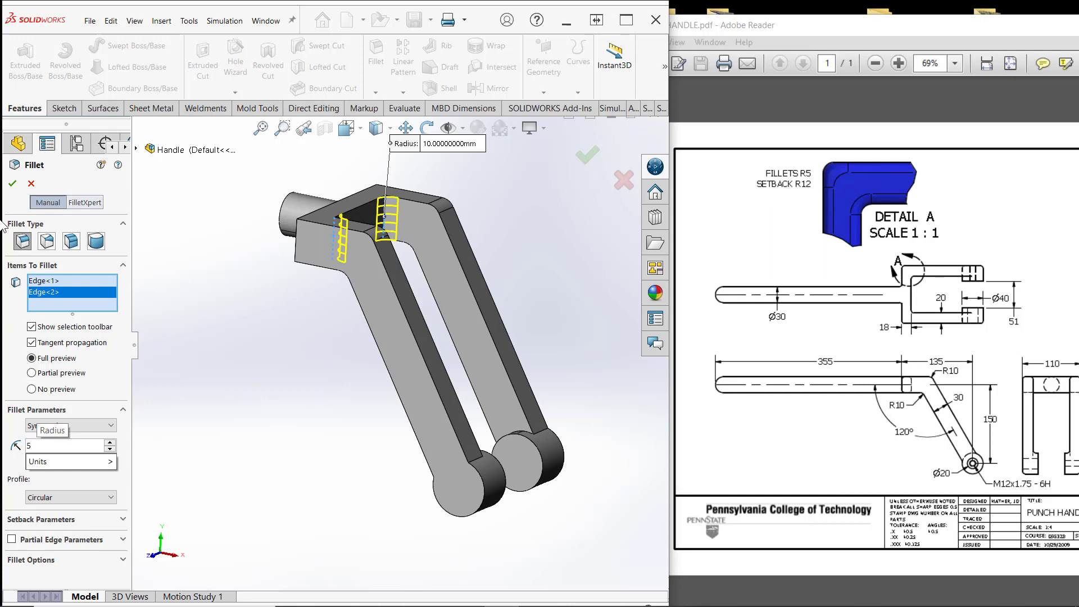
pyautogui.press('Return')
pyautogui.click(14, 183)
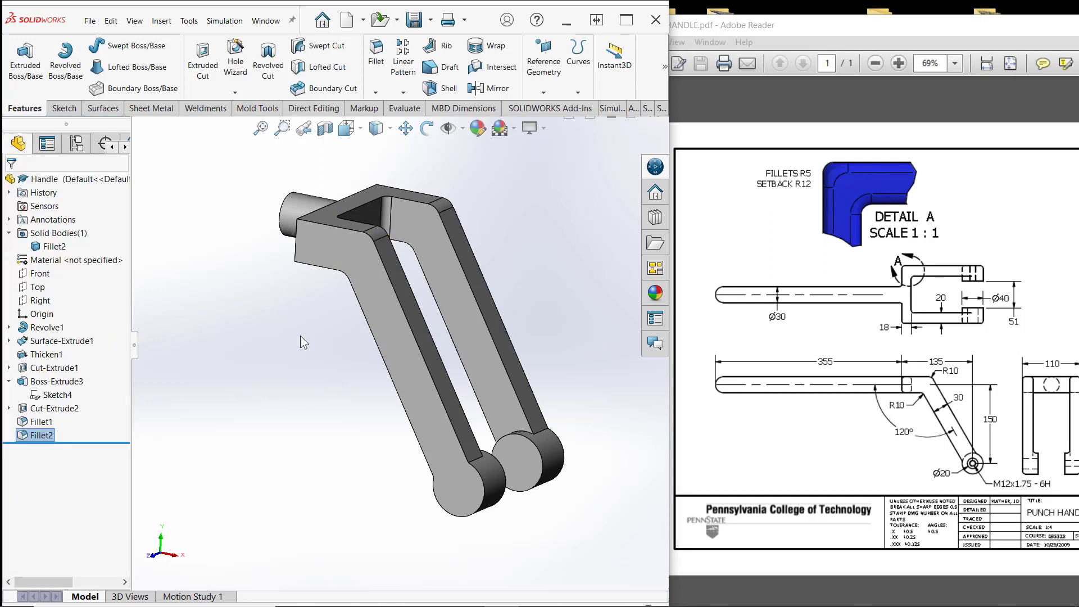
# Fillet the six edges where the two fork arms join their round end bosses with a 5 mm radius
pyautogui.moveTo(285, 348); pyautogui.dragTo(548, 484, button='middle')
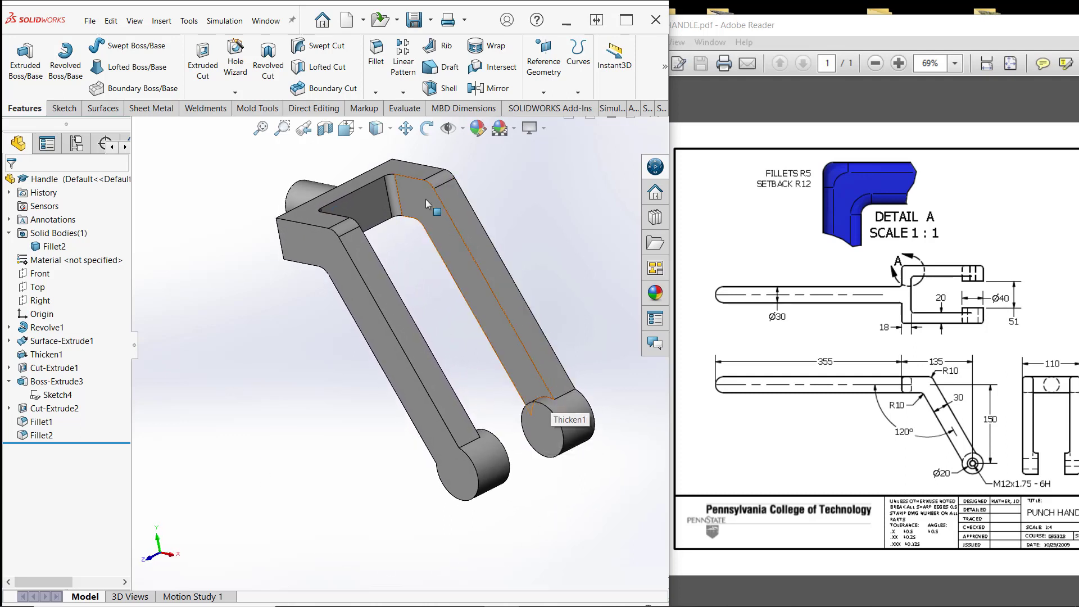
pyautogui.moveTo(410, 272); pyautogui.dragTo(261, 244, button='middle')
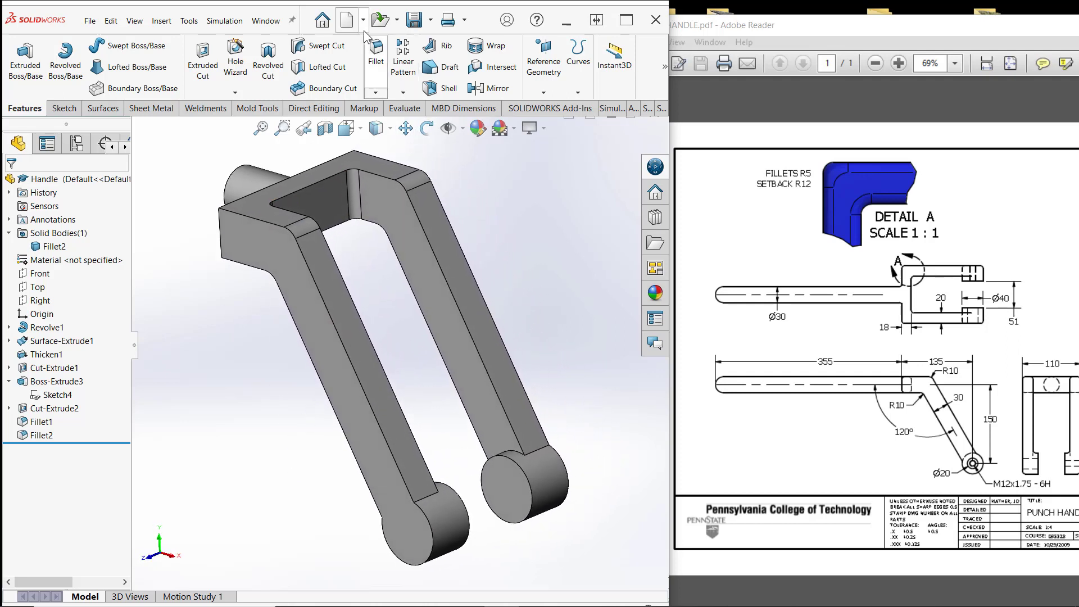
pyautogui.click(539, 451)
pyautogui.click(520, 456)
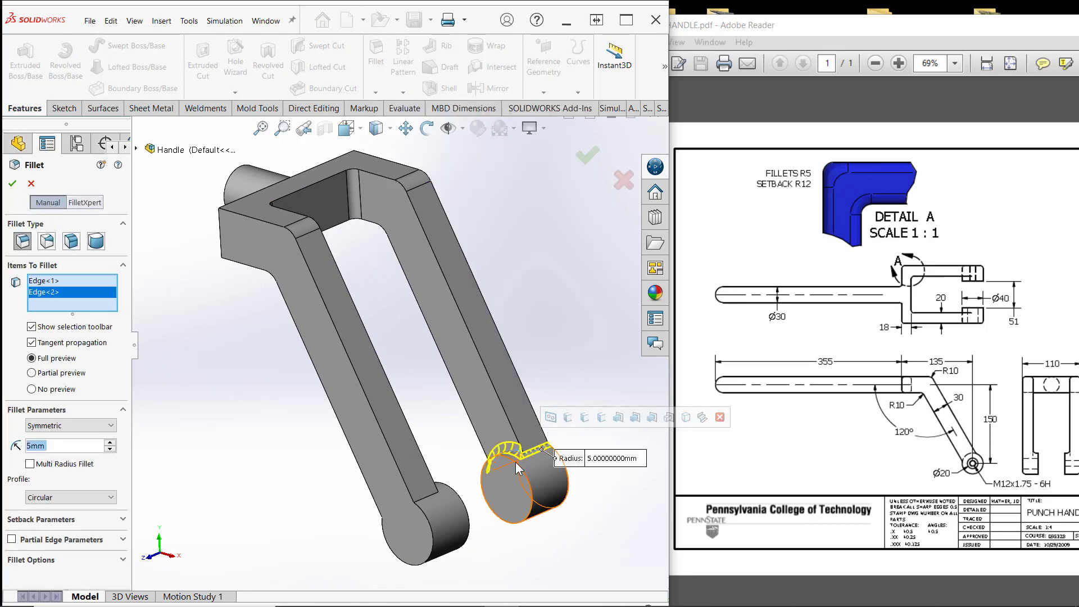
pyautogui.moveTo(520, 457); pyautogui.dragTo(293, 550, button='middle')
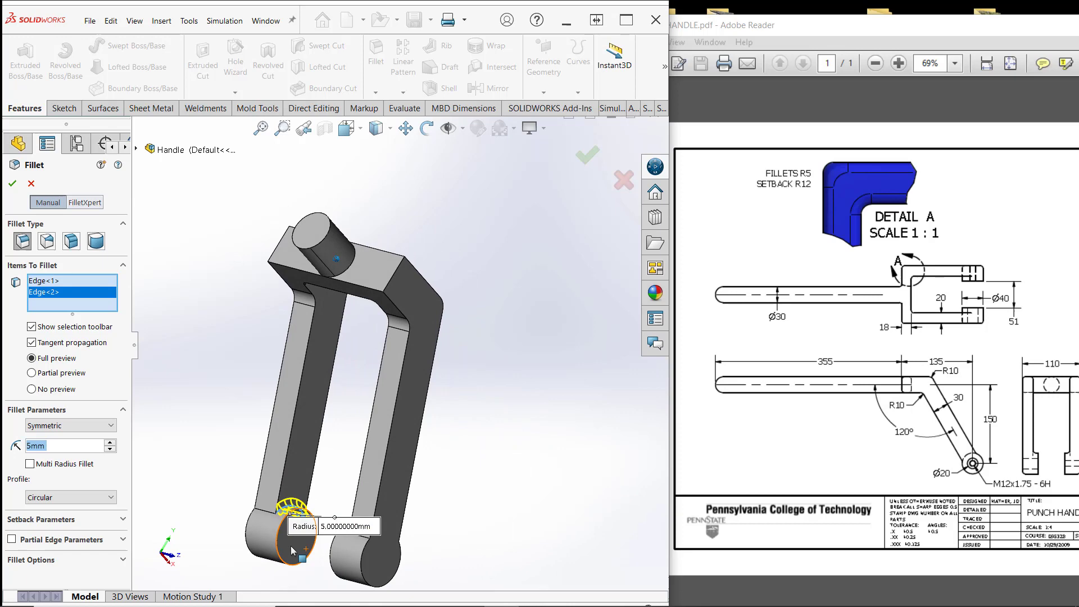
pyautogui.click(262, 516)
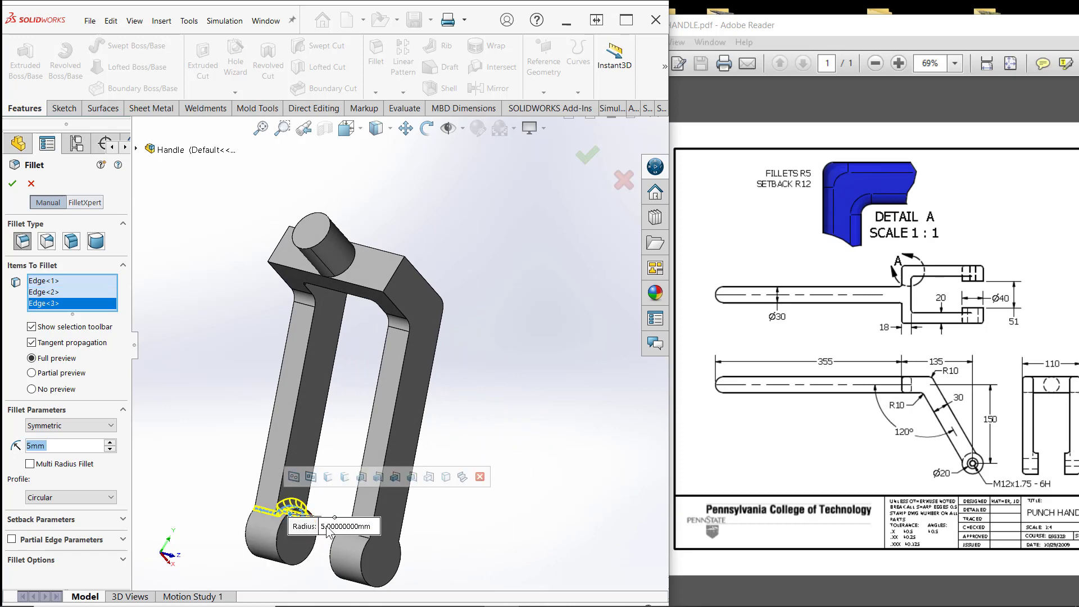
pyautogui.click(365, 543)
pyautogui.moveTo(366, 543); pyautogui.dragTo(292, 511, button='middle')
pyautogui.click(314, 493)
pyautogui.scroll(-6, 317, 514)
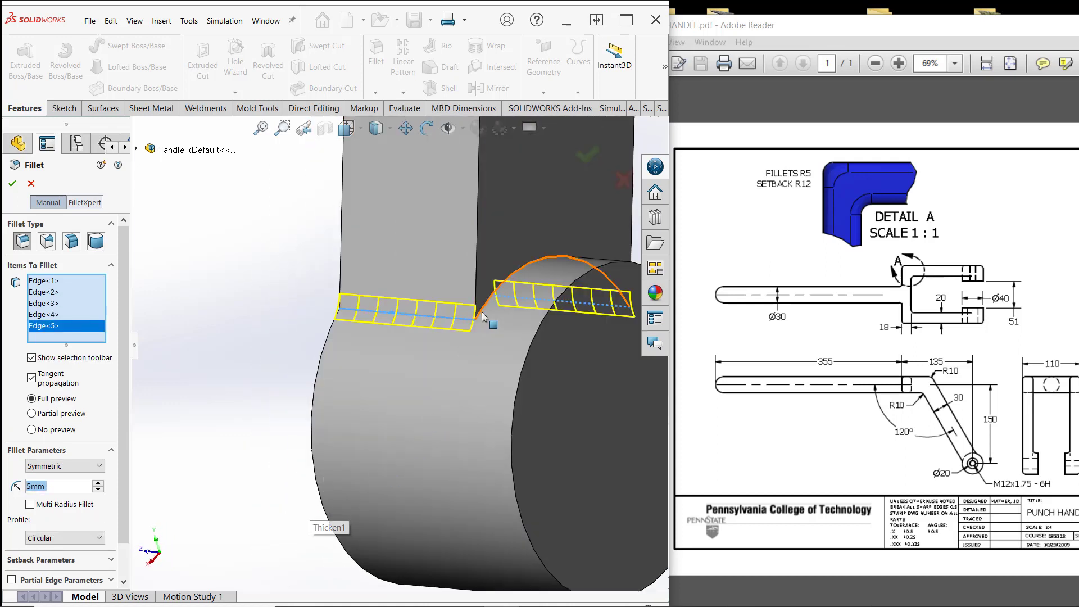
pyautogui.click(520, 348)
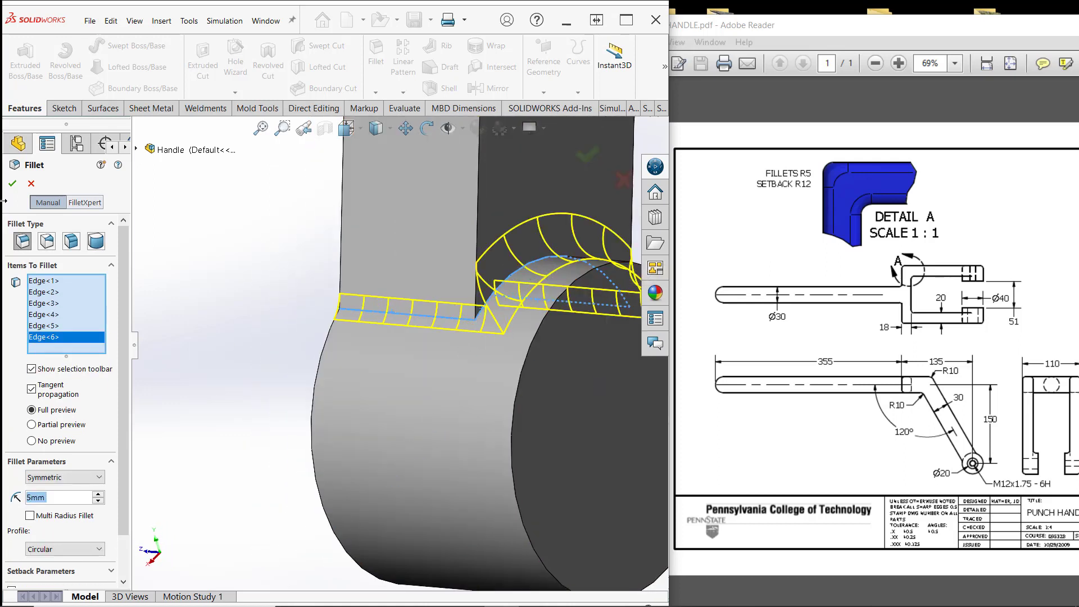
pyautogui.scroll(6, 178, 356)
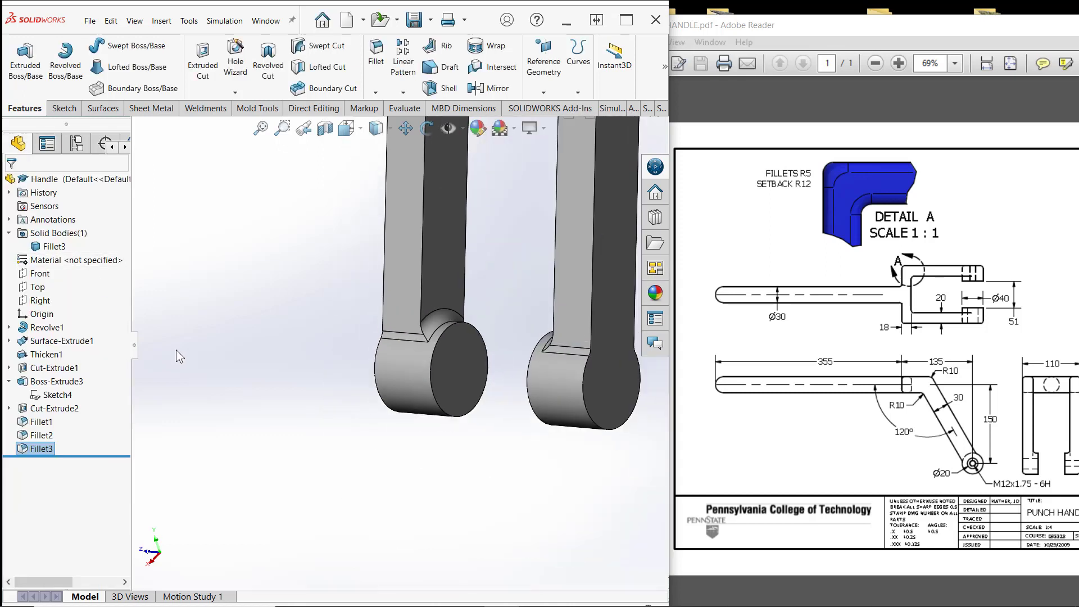
# Fillet the two inner long edges of one fork arm, including the linked edges of the other arm, with a 5 mm radius
pyautogui.moveTo(388, 409); pyautogui.dragTo(309, 244, button='middle')
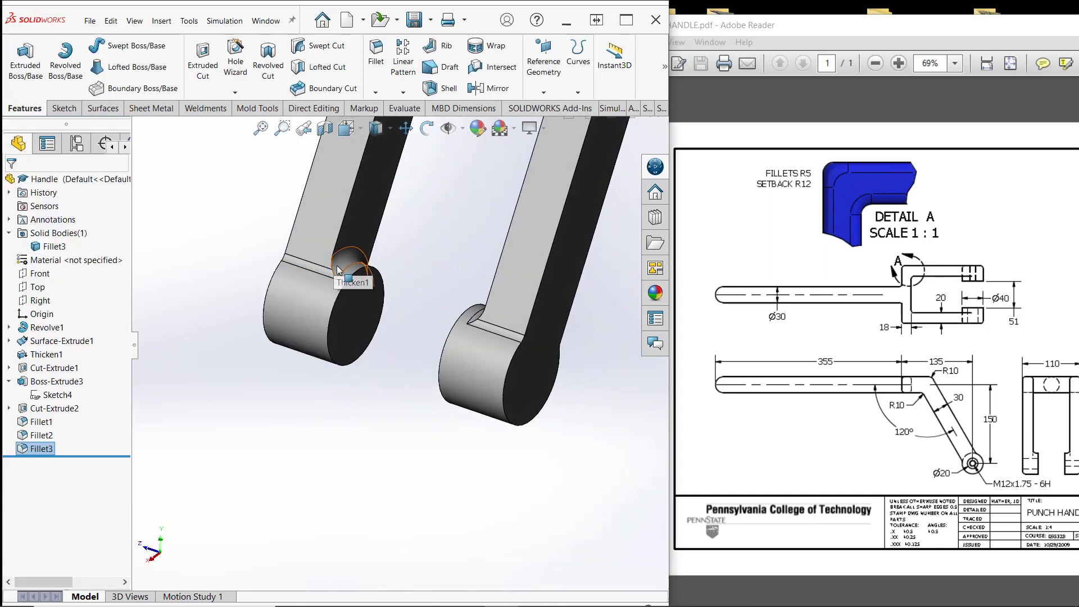
pyautogui.scroll(-3, 315, 169)
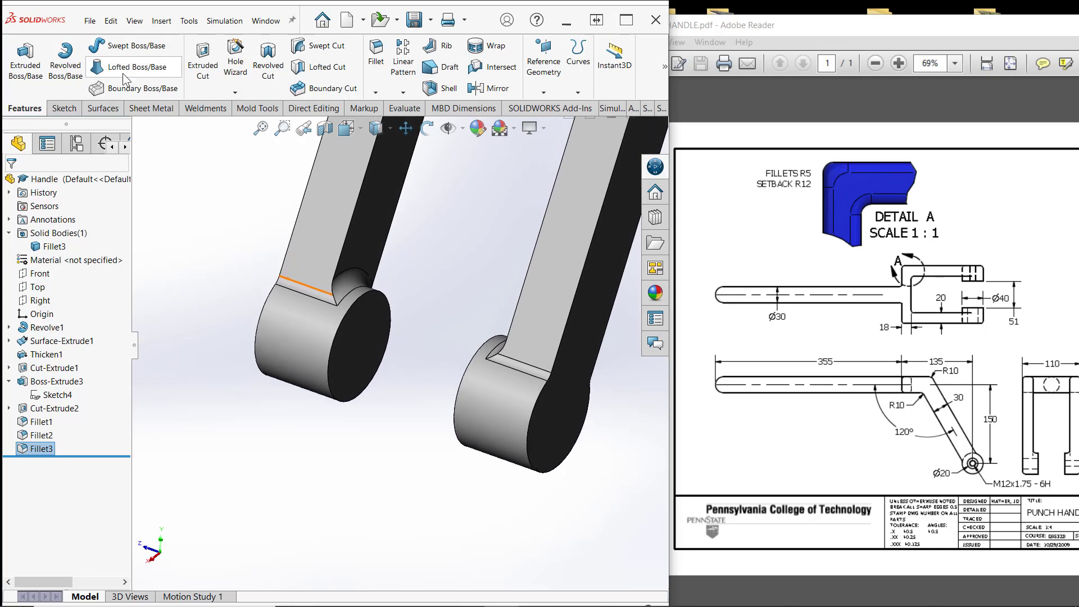
pyautogui.click(380, 50)
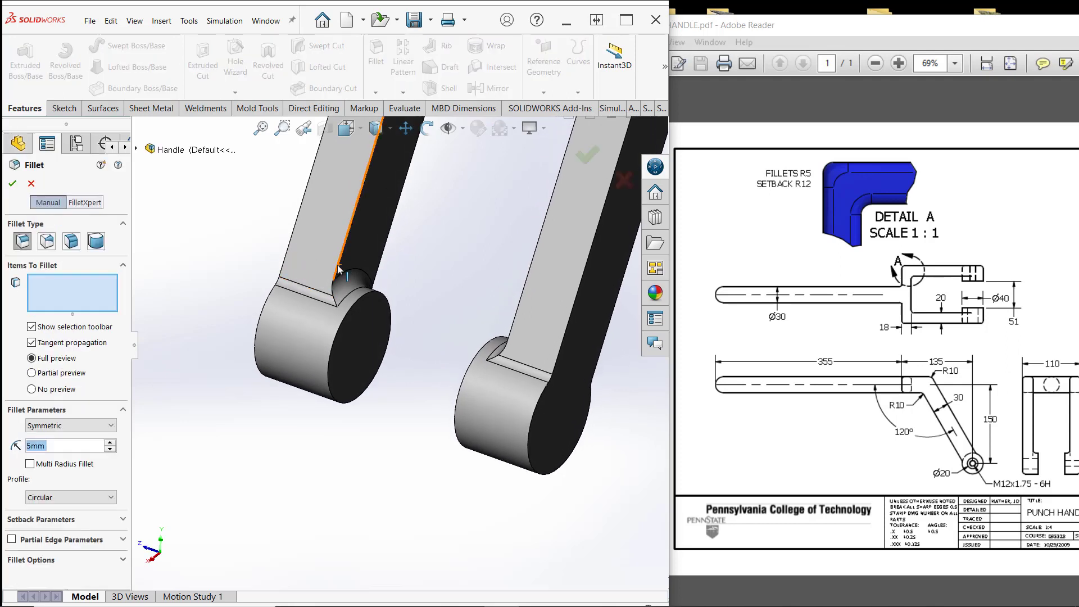
pyautogui.click(336, 268)
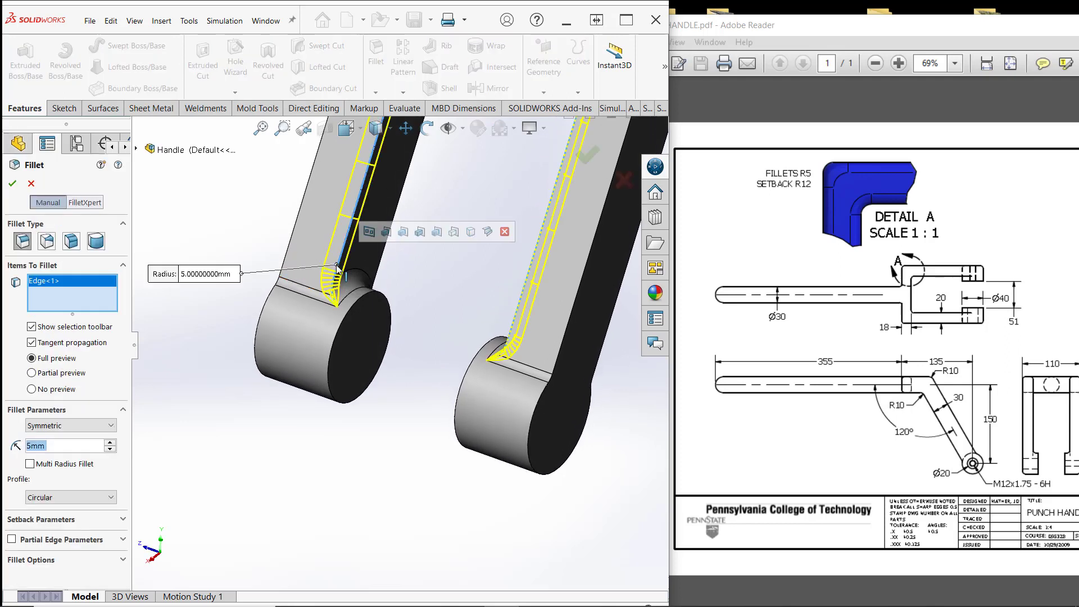
pyautogui.click(380, 274)
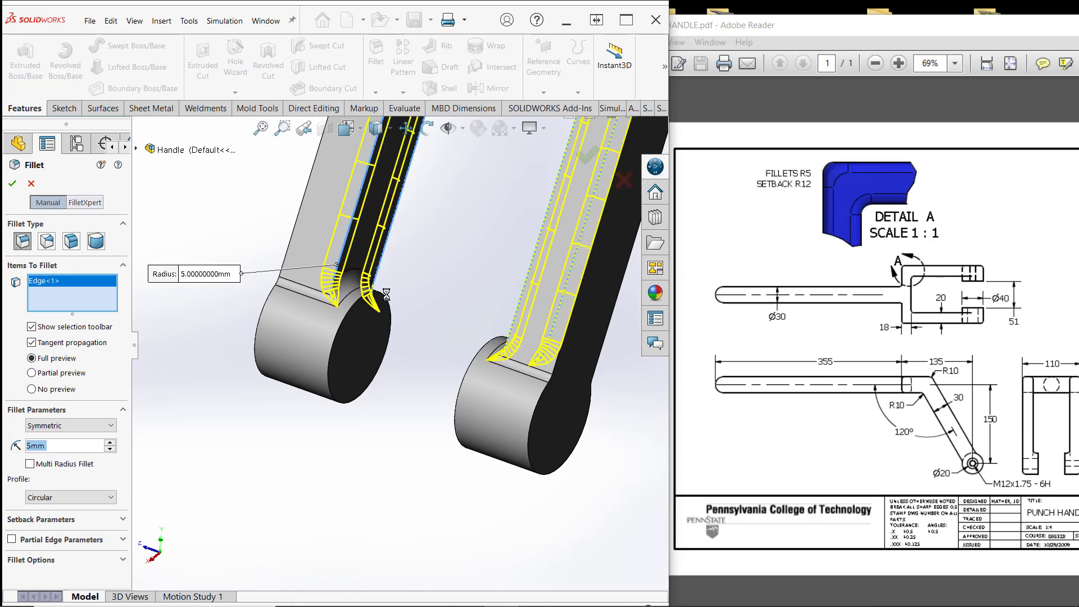
pyautogui.click(13, 184)
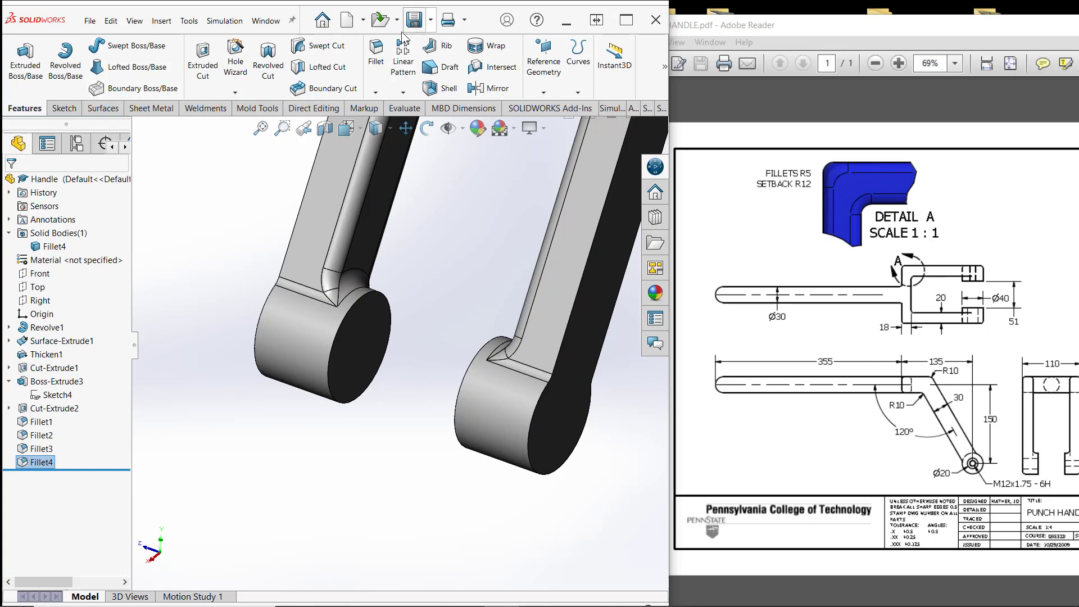
# Maximize the modelling window and undo the last two fillets, on the inner arm edges and on the boss junctions
pyautogui.click(626, 20)
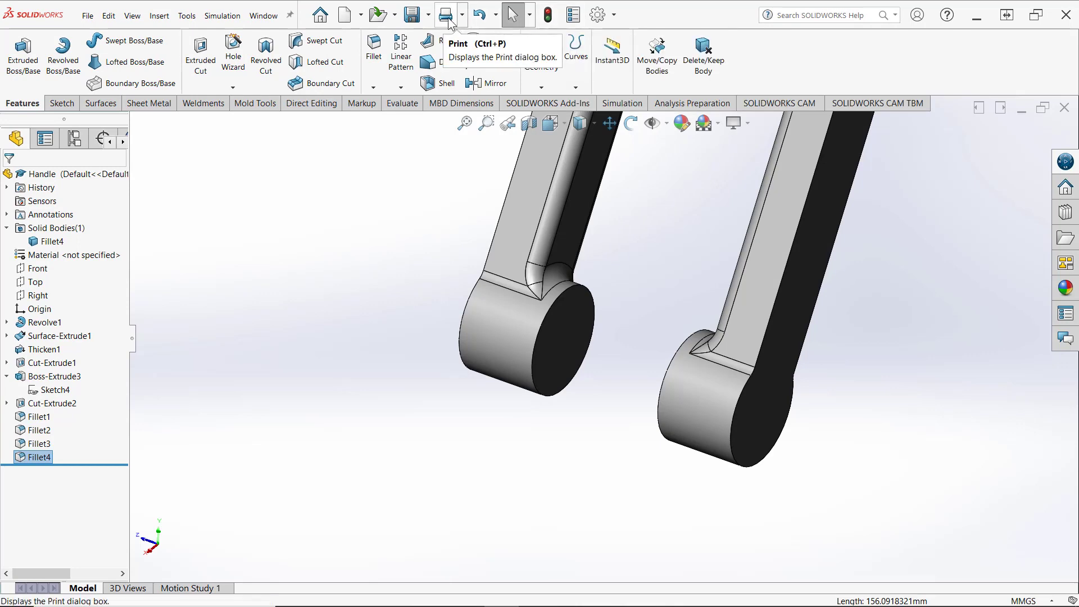
pyautogui.click(490, 17)
pyautogui.click(486, 18)
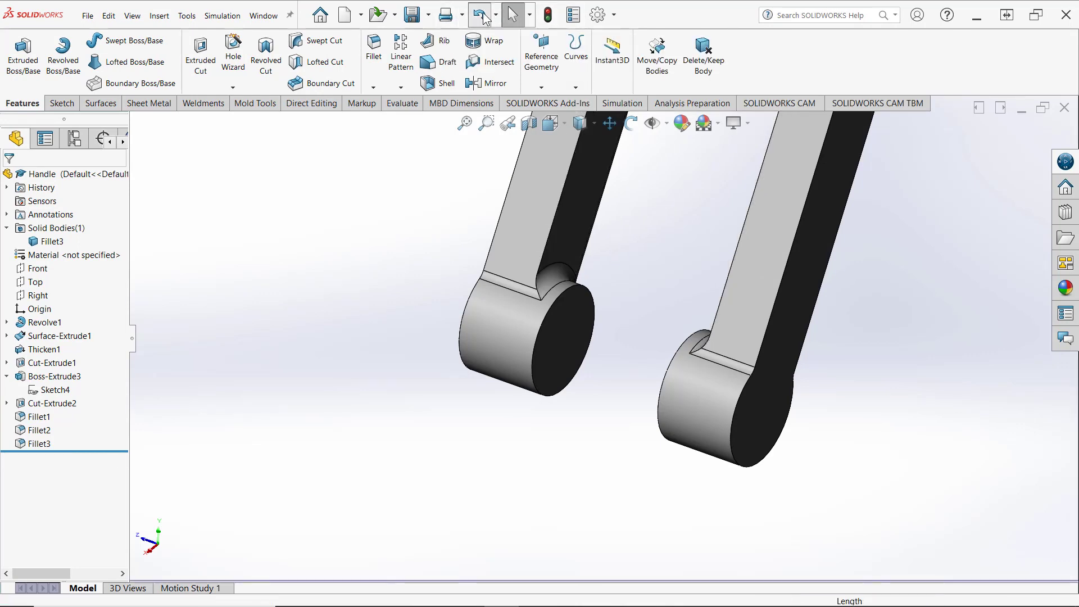
pyautogui.click(486, 19)
# Fillet the two inner long edges of the fork arms with a 5 mm radius before rounding the boss junctions
pyautogui.scroll(8, 306, 180)
pyautogui.moveTo(306, 180); pyautogui.dragTo(367, 289, button='middle')
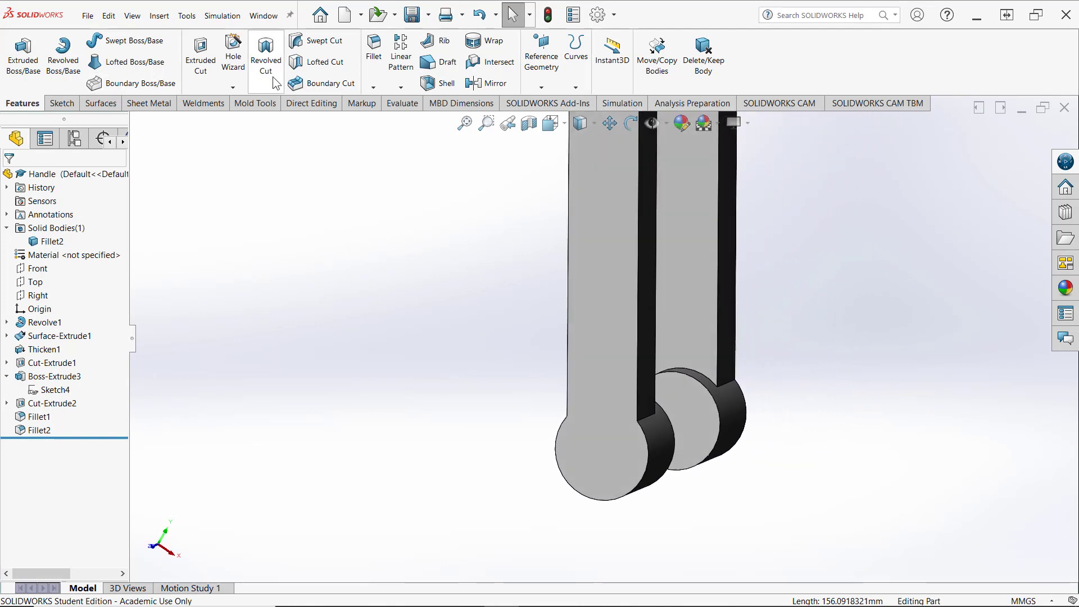
pyautogui.click(373, 47)
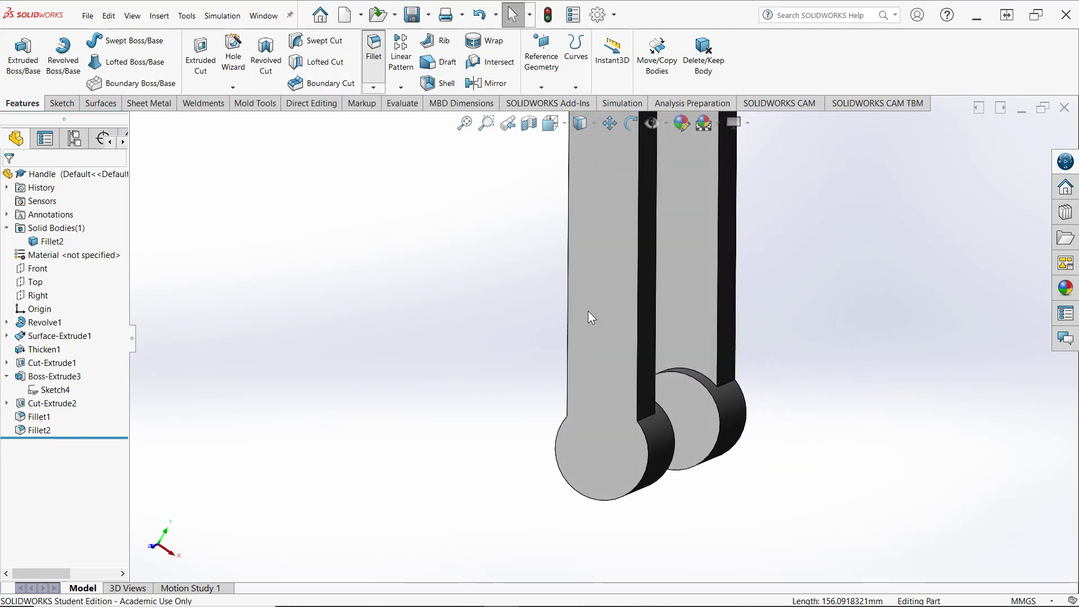
pyautogui.click(720, 357)
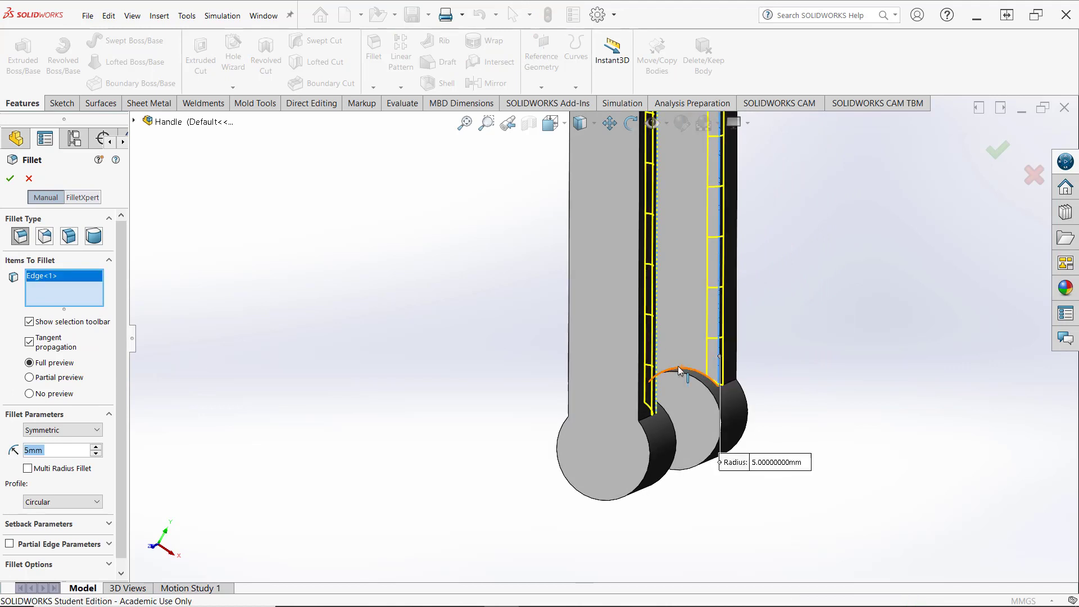
pyautogui.moveTo(668, 374); pyautogui.dragTo(676, 356, button='middle')
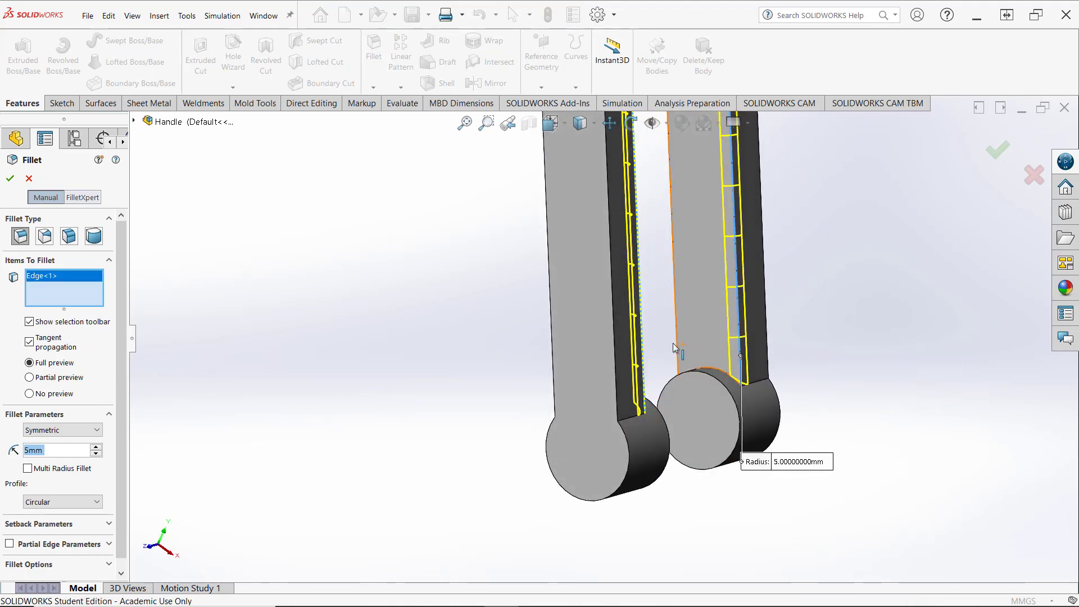
pyautogui.click(677, 347)
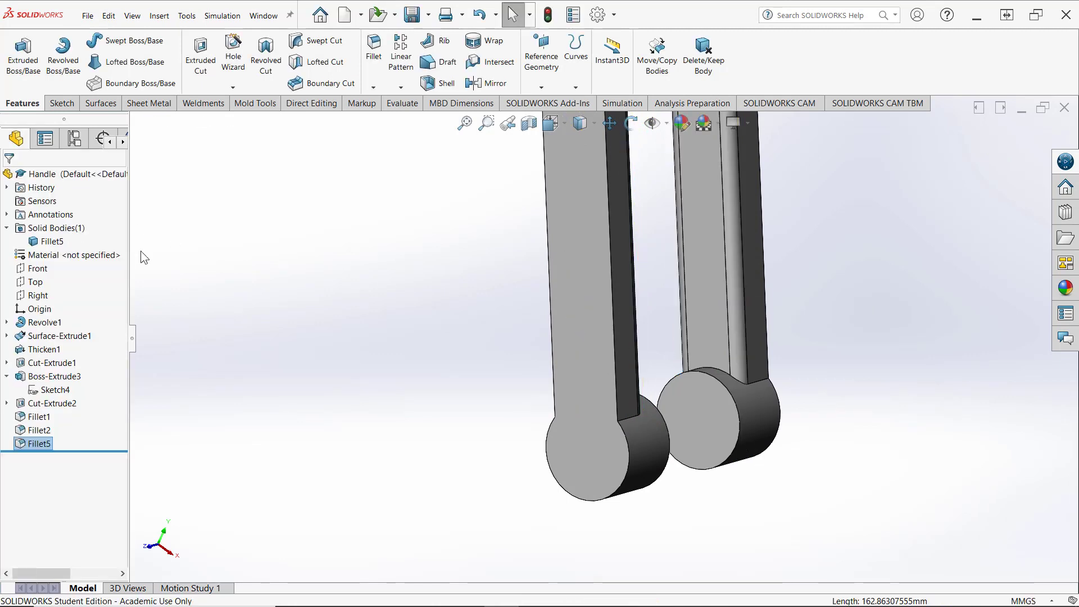
# Fillet the junction edges between both fork arms and their round end bosses with a 5 mm radius
pyautogui.moveTo(225, 291); pyautogui.dragTo(743, 386, button='middle')
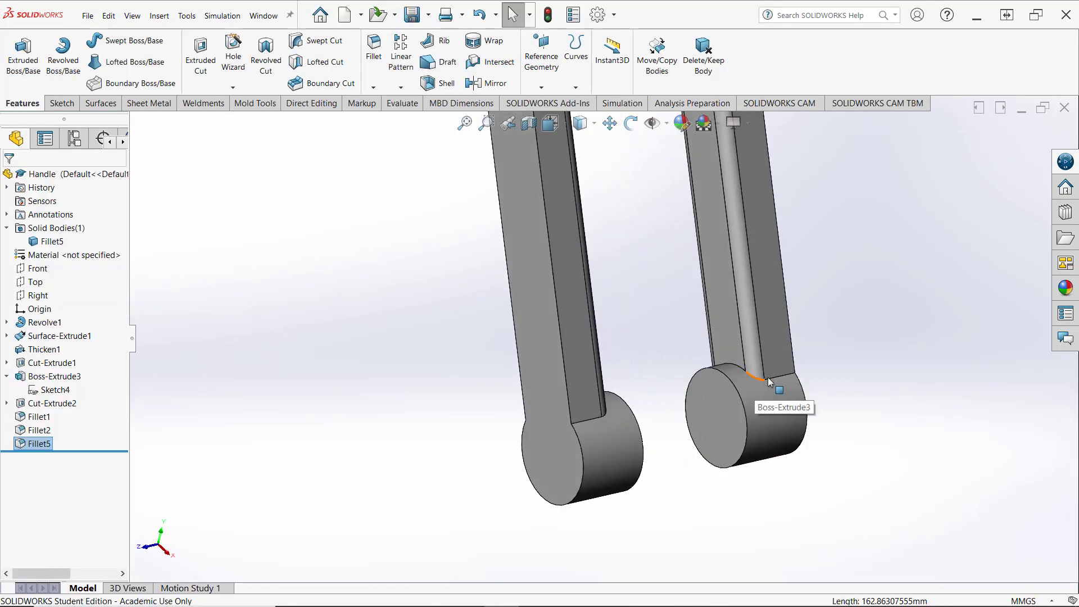
pyautogui.click(589, 417)
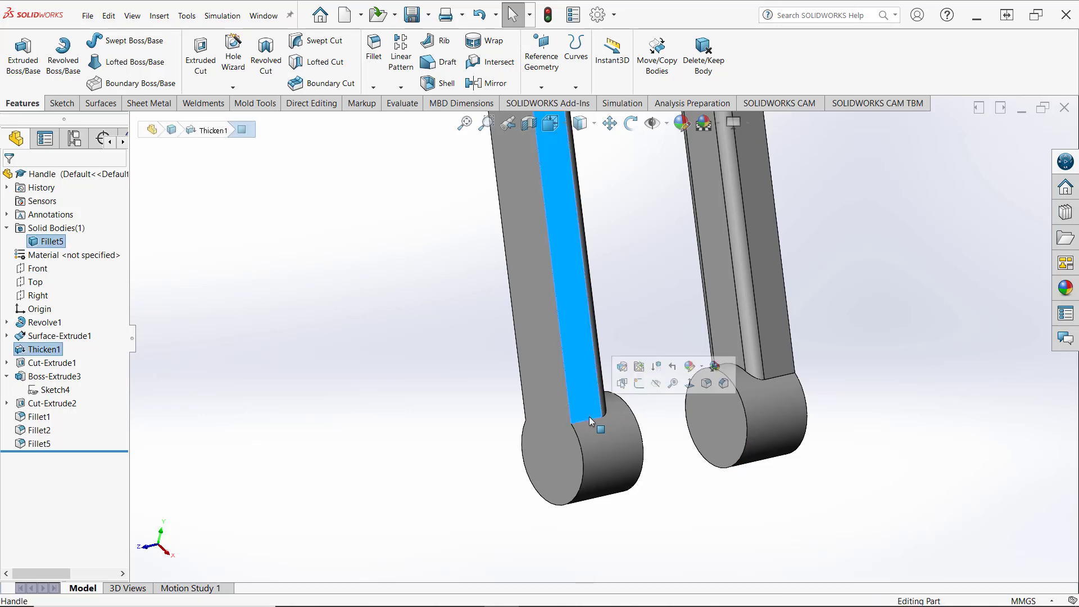
pyautogui.click(489, 396)
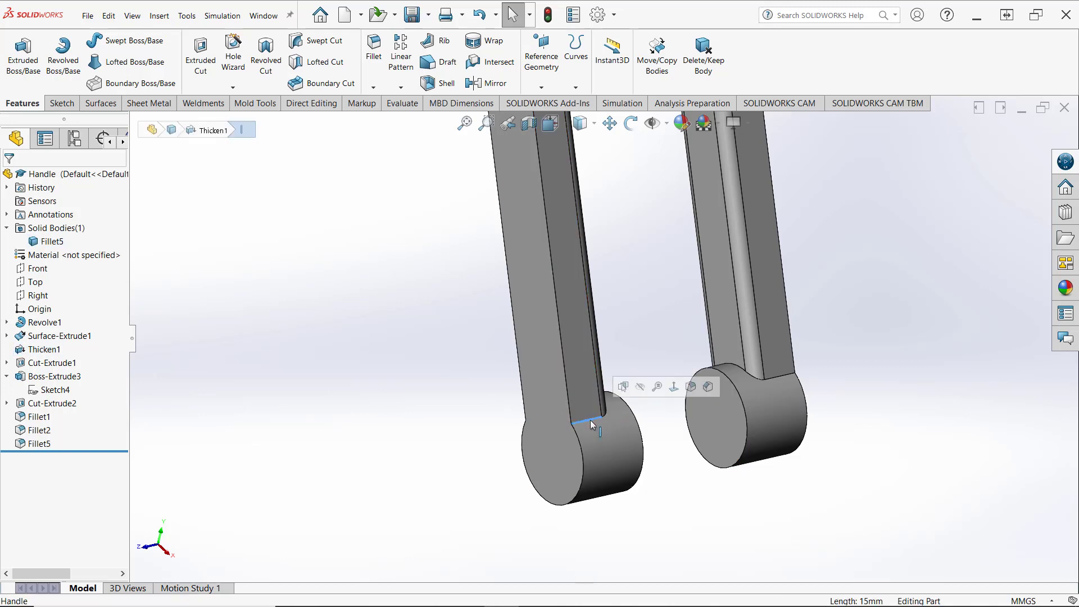
pyautogui.click(587, 404)
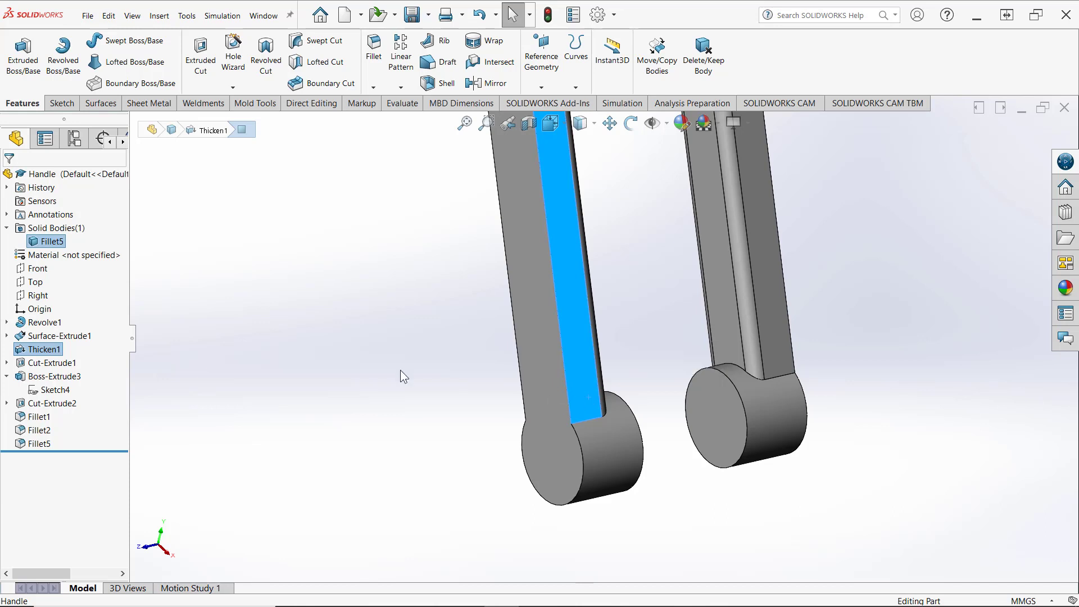
pyautogui.click(400, 371)
pyautogui.click(589, 419)
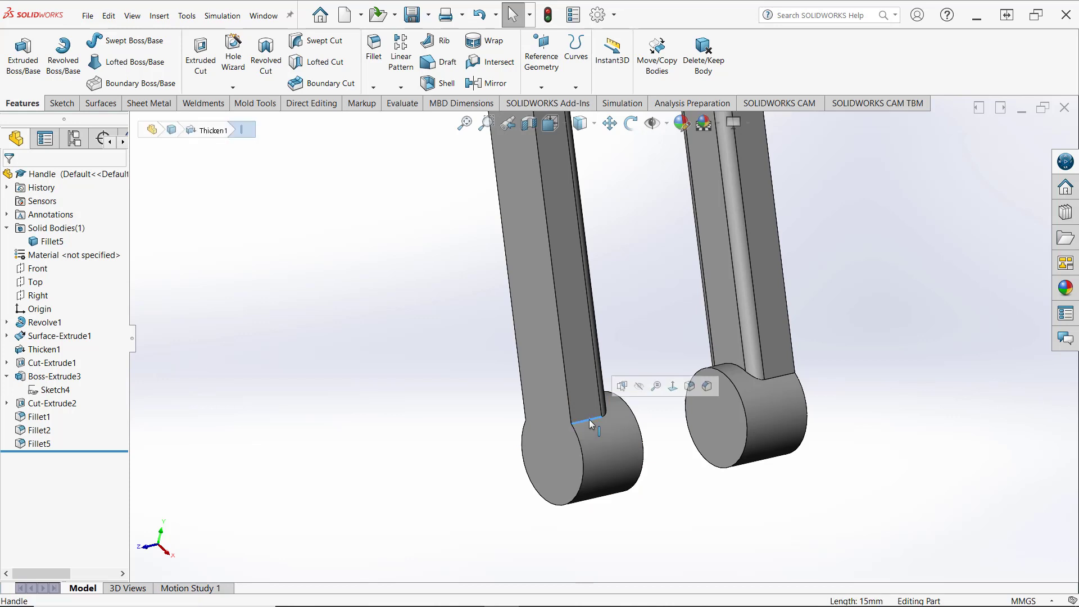
pyautogui.click(689, 386)
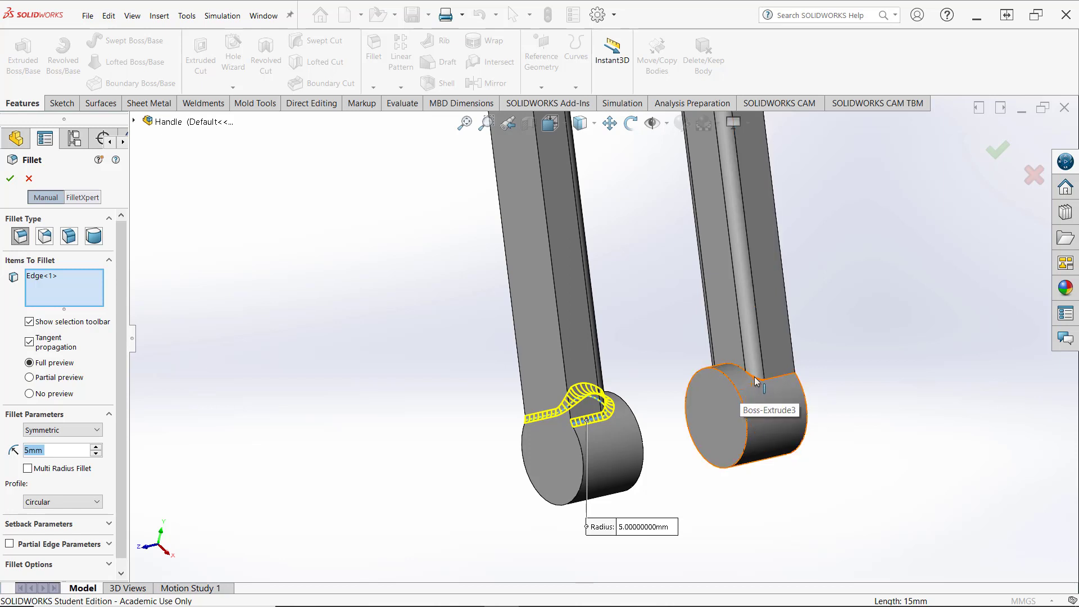
pyautogui.click(781, 377)
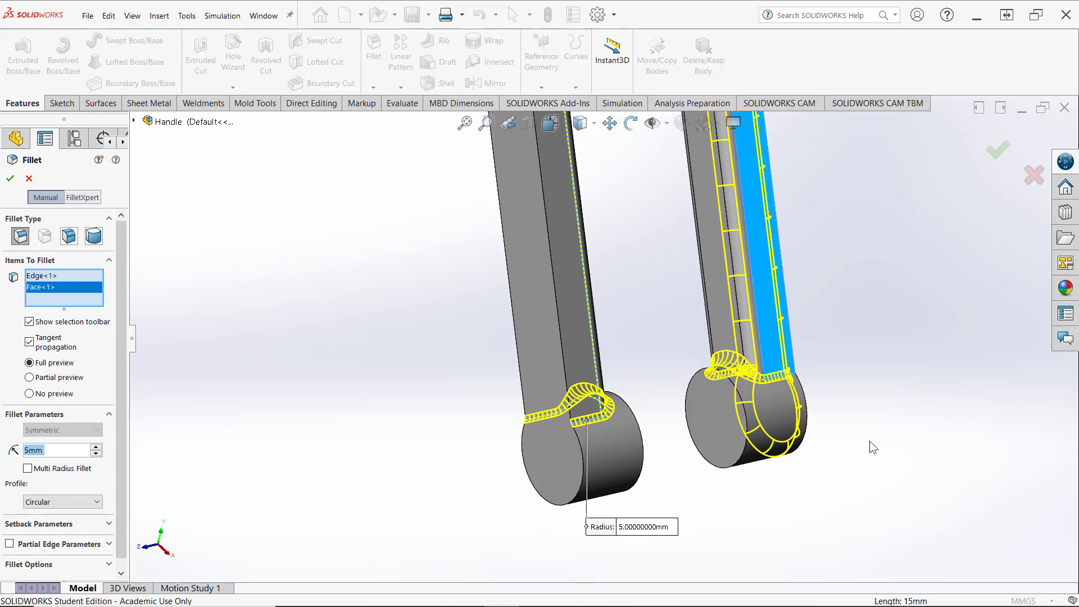
pyautogui.rightClick(58, 285)
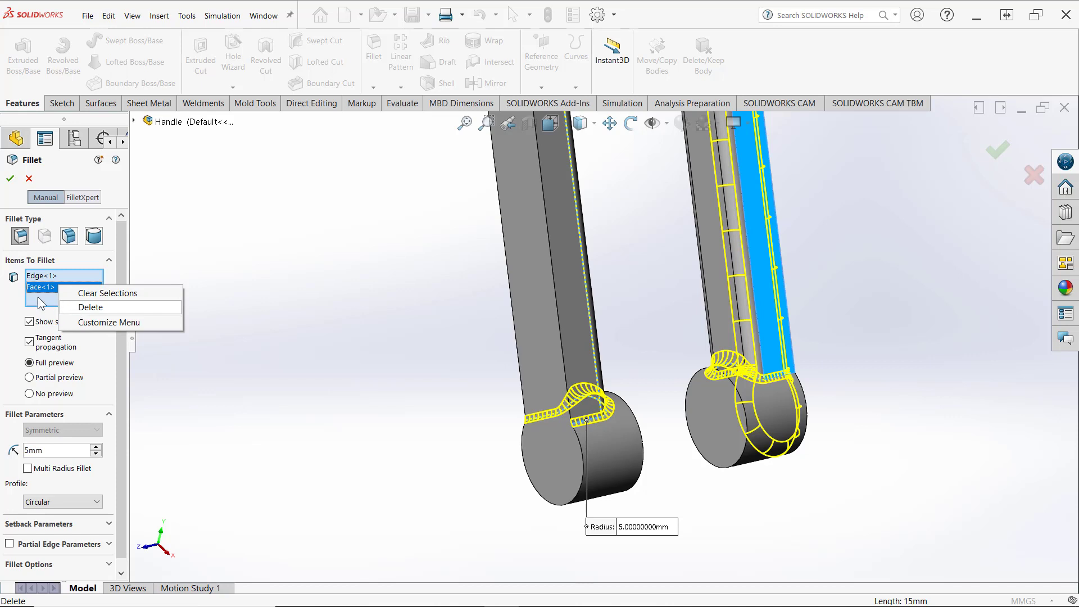
pyautogui.click(87, 307)
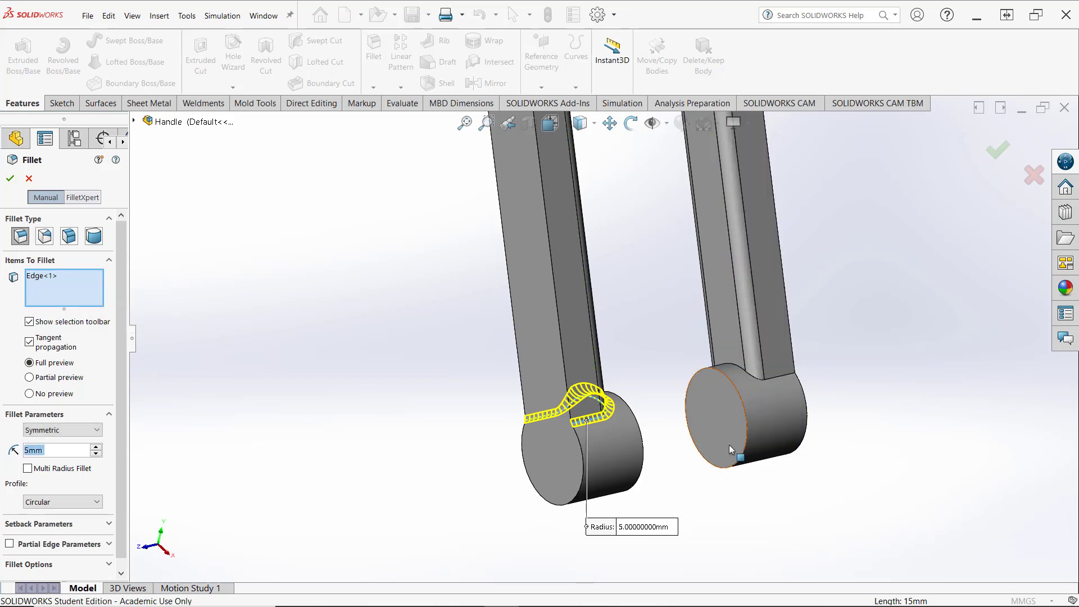
pyautogui.click(773, 383)
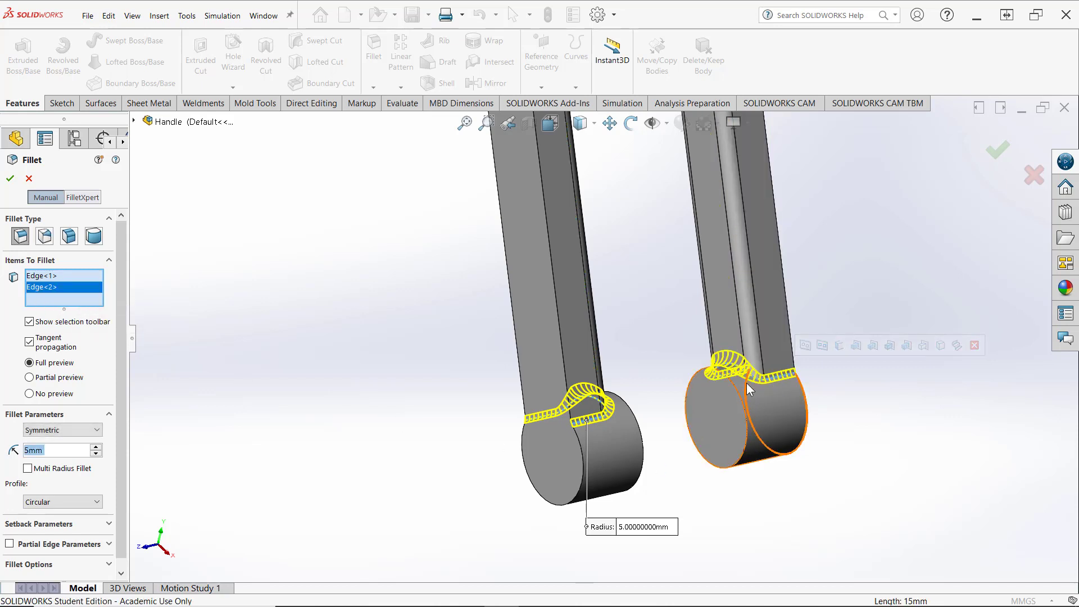
pyautogui.click(9, 181)
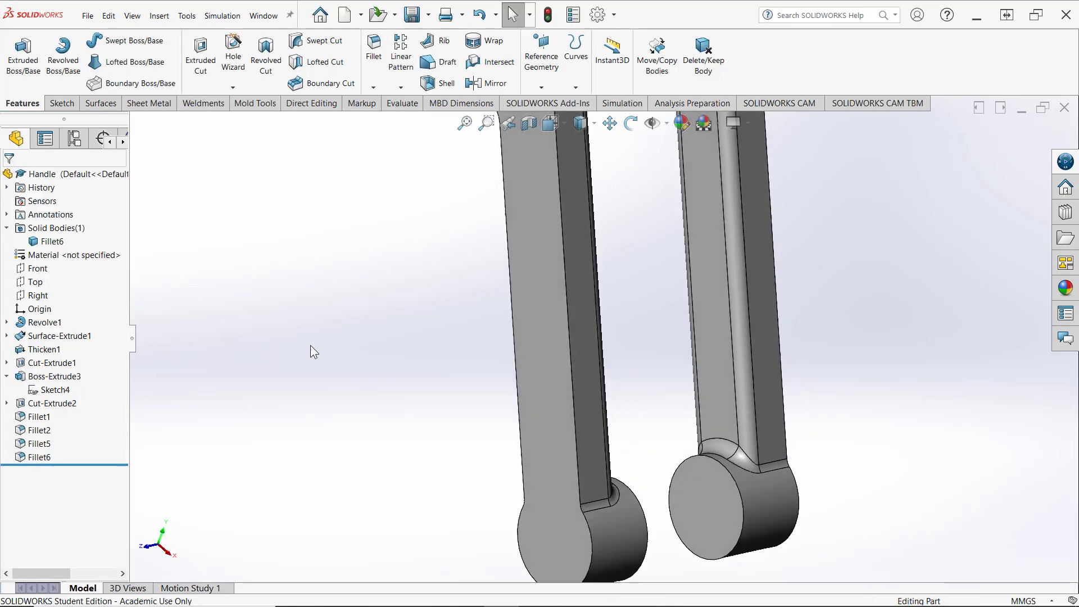
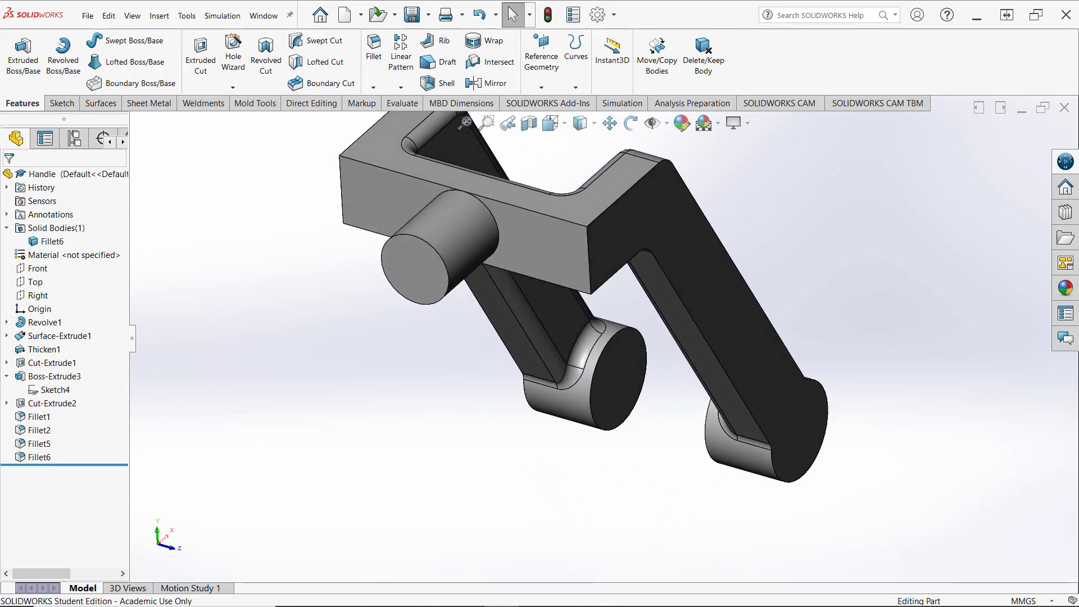
# Set up a 5 mm constant-radius fillet at the crossbar's outer corner with tangent propagation off and an empty edge selection
pyautogui.moveTo(597, 119); pyautogui.dragTo(580, 158, button='middle')
pyautogui.scroll(-1, 580, 157)
pyautogui.scroll(-1, 626, 147)
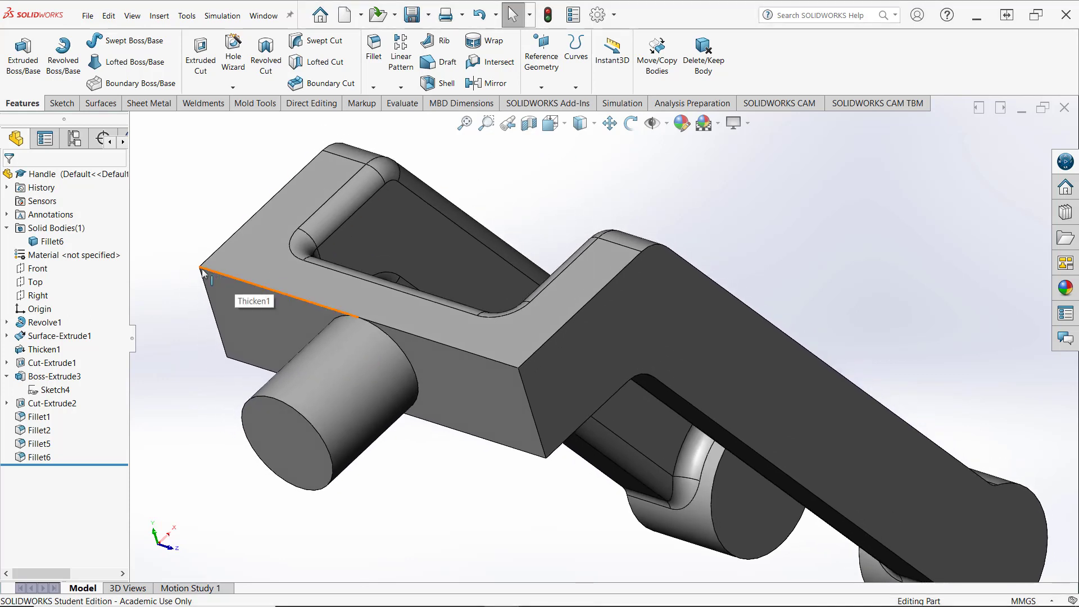
pyautogui.moveTo(189, 252); pyautogui.dragTo(178, 253, button='middle')
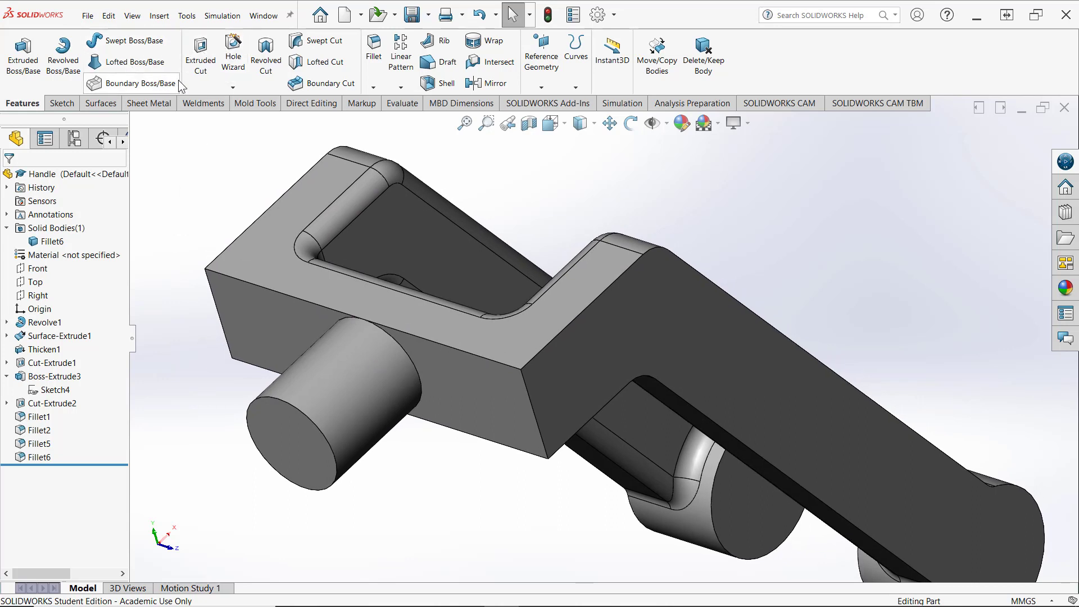
pyautogui.click(227, 254)
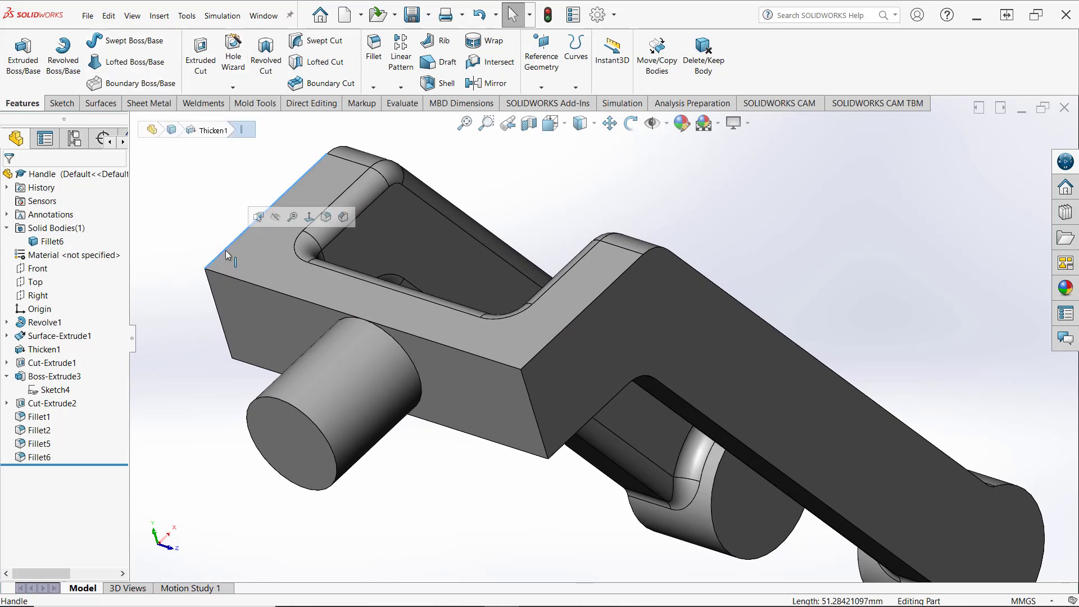
pyautogui.click(208, 224)
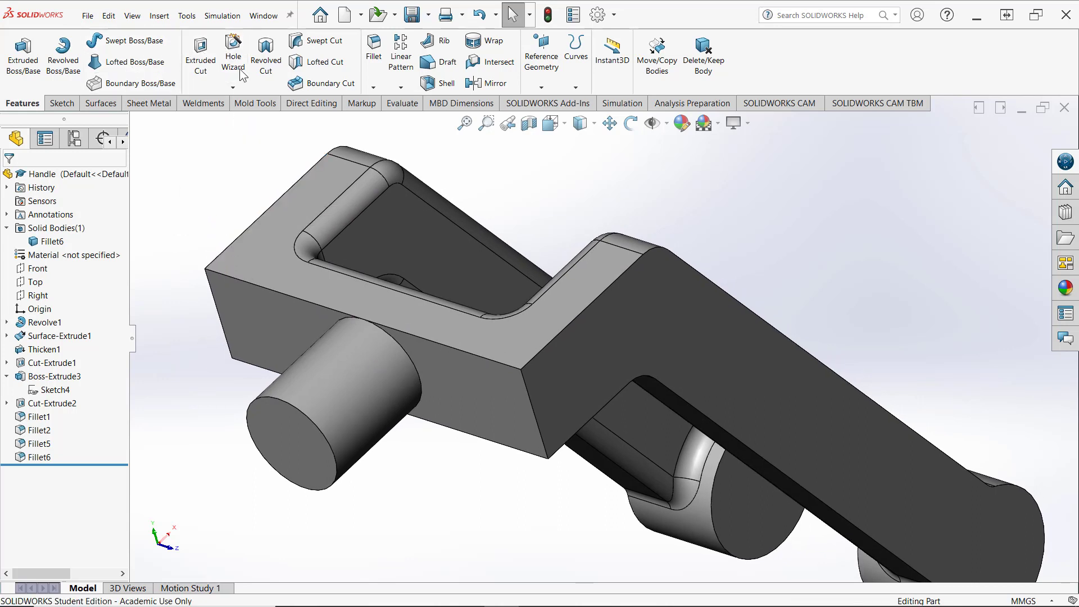
pyautogui.click(374, 45)
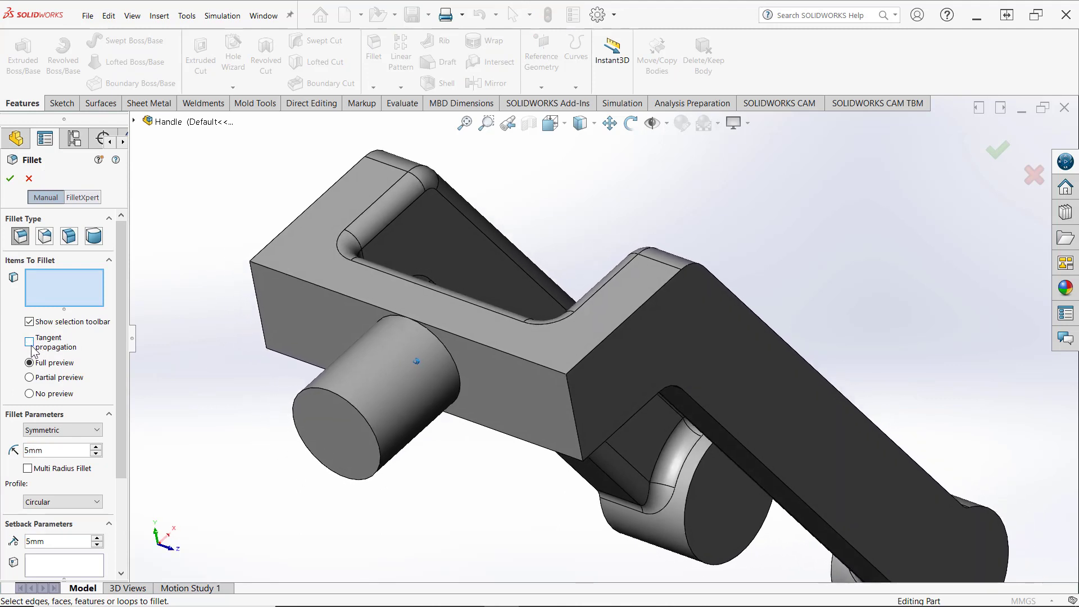
pyautogui.rightClick(46, 291)
pyautogui.click(86, 299)
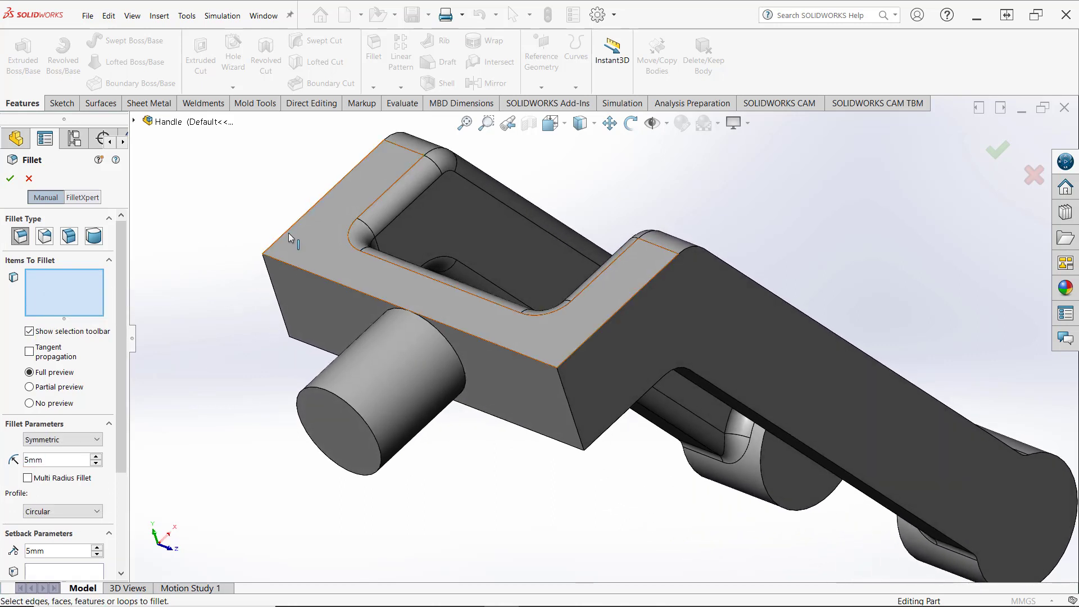
# Select five outer crossbar edges on the far side of the round handle stub for the 5 mm fillet
pyautogui.click(285, 229)
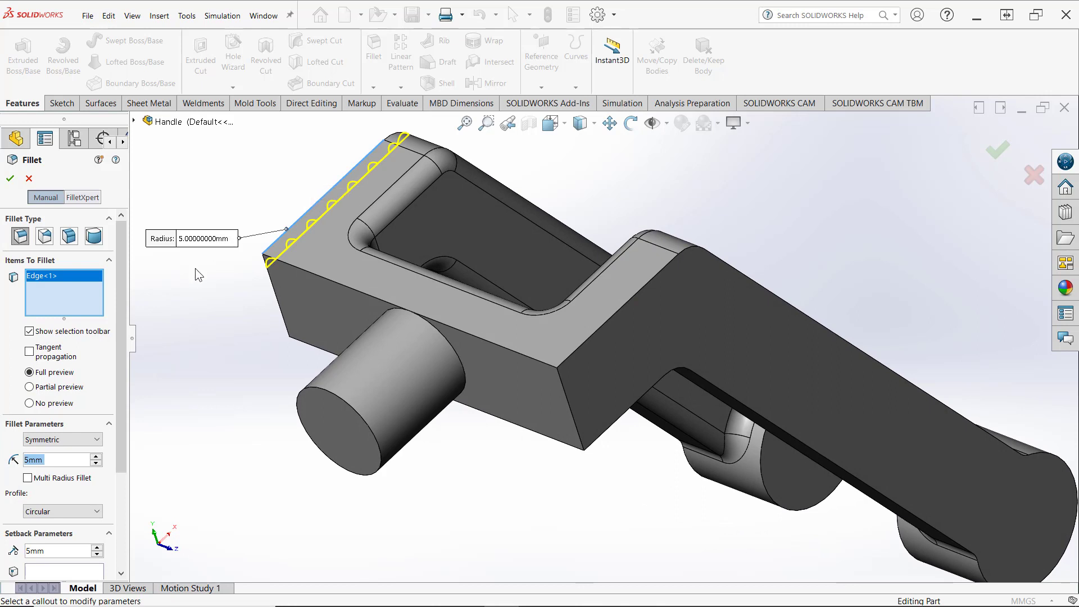
pyautogui.moveTo(194, 268); pyautogui.dragTo(264, 302, button='middle')
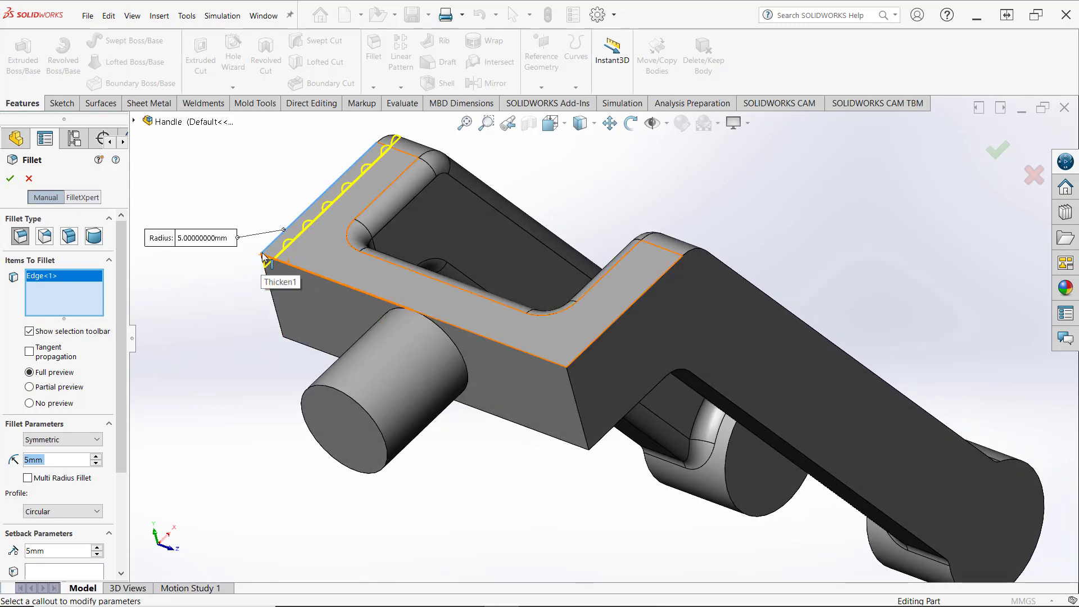
pyautogui.click(267, 299)
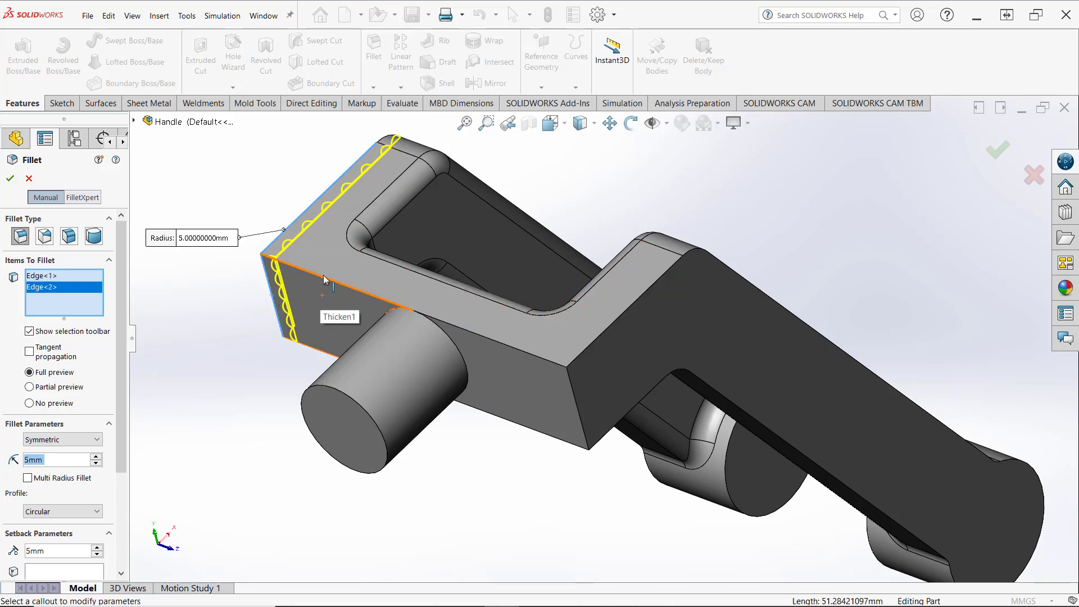
pyautogui.click(322, 276)
pyautogui.moveTo(213, 329); pyautogui.dragTo(304, 354, button='middle')
pyautogui.click(307, 347)
pyautogui.moveTo(265, 384); pyautogui.dragTo(415, 396, button='middle')
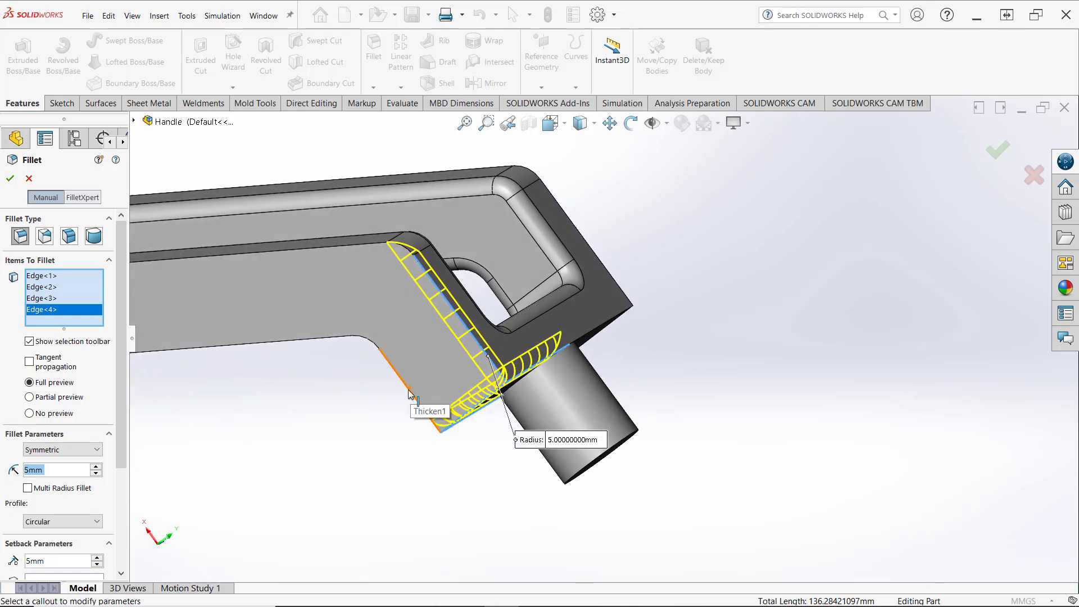
pyautogui.click(408, 391)
# Add the five matching outer edges on the crossbar's near side to the fillet and enable tangent propagation
pyautogui.moveTo(326, 410); pyautogui.dragTo(550, 295, button='middle')
pyautogui.click(552, 297)
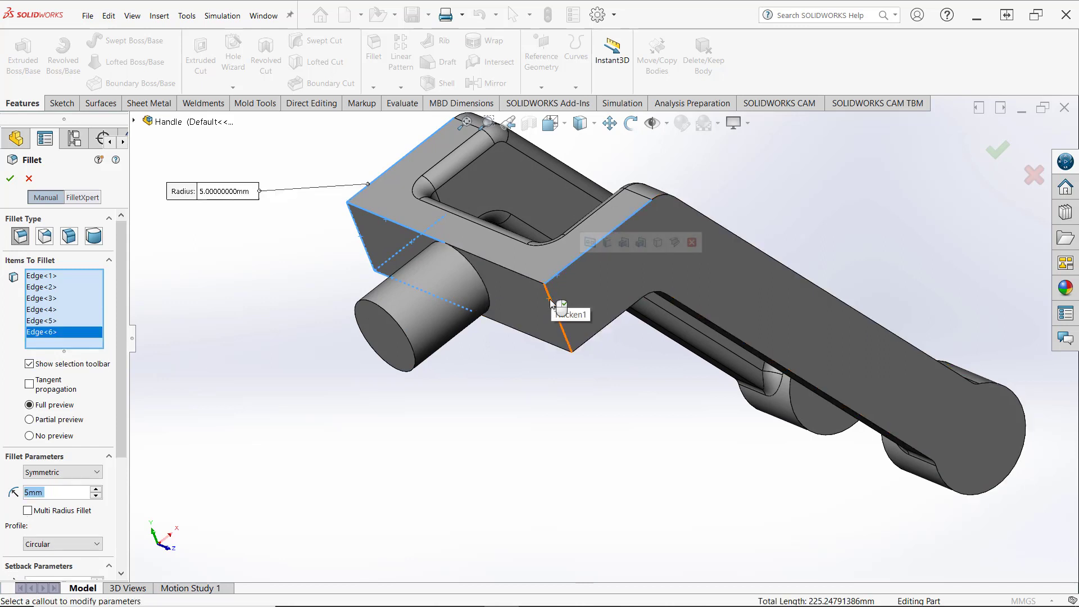
pyautogui.click(548, 301)
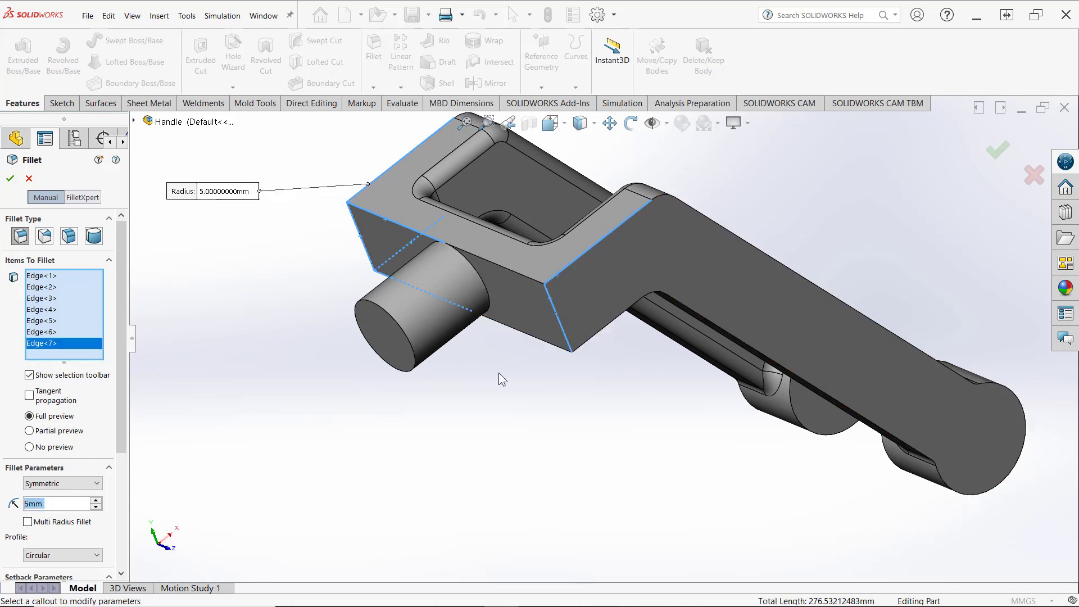
pyautogui.click(505, 272)
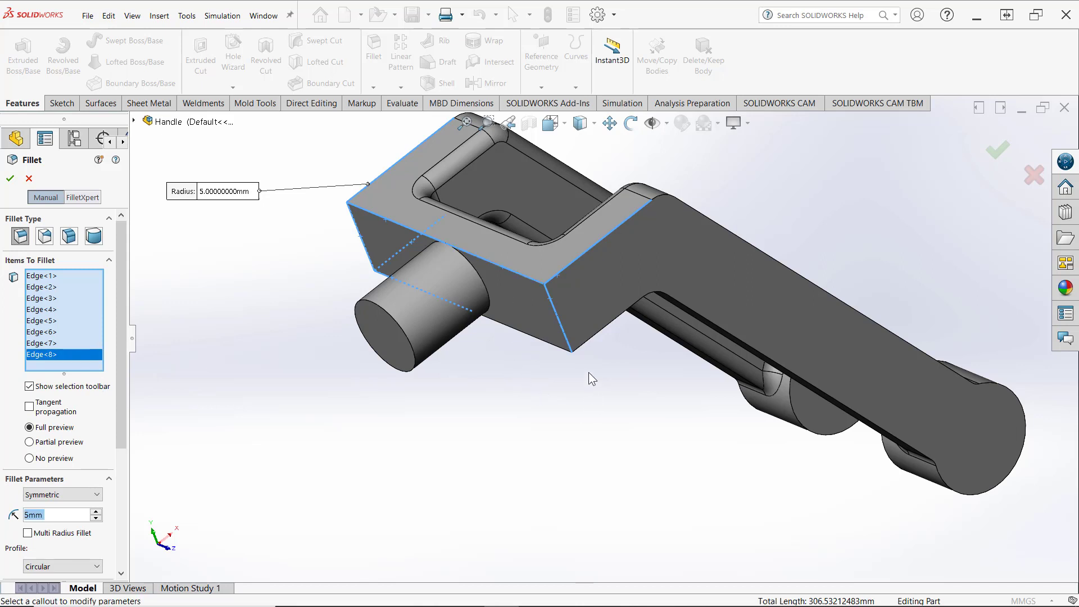
pyautogui.click(602, 331)
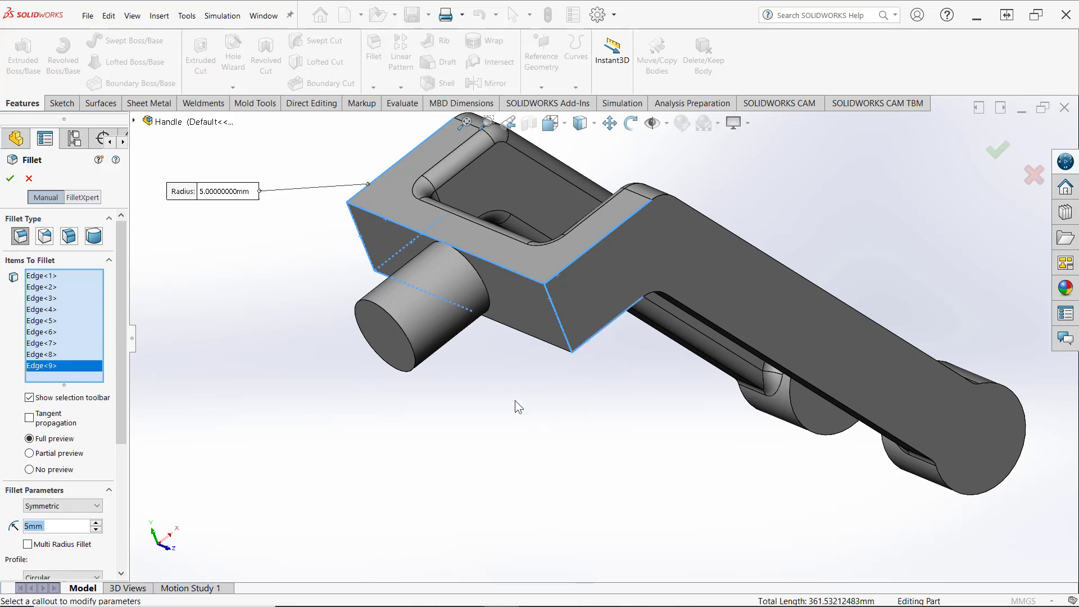
pyautogui.click(538, 341)
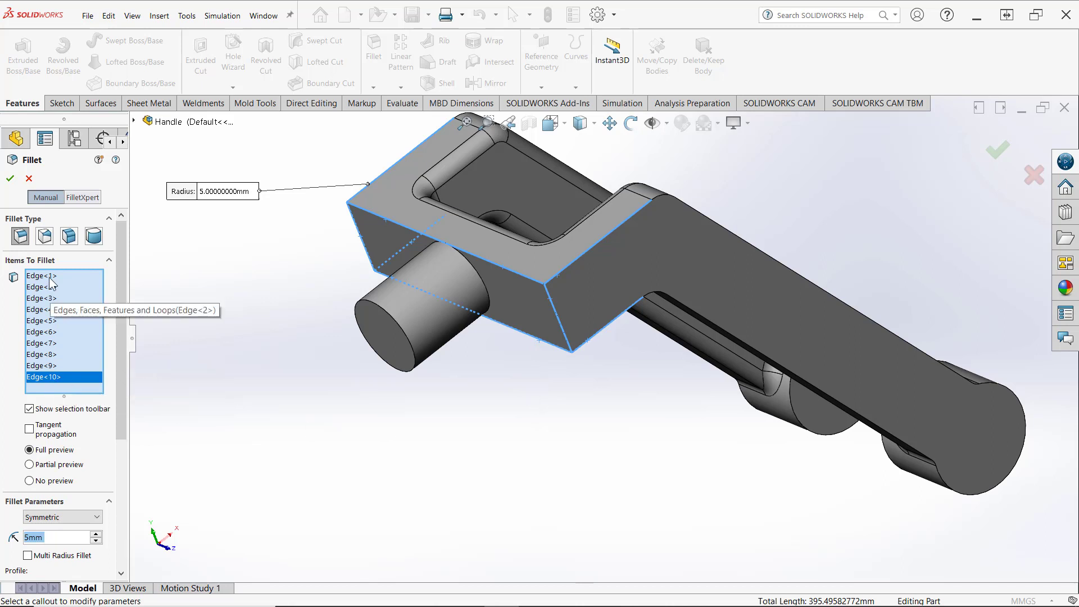
pyautogui.click(29, 430)
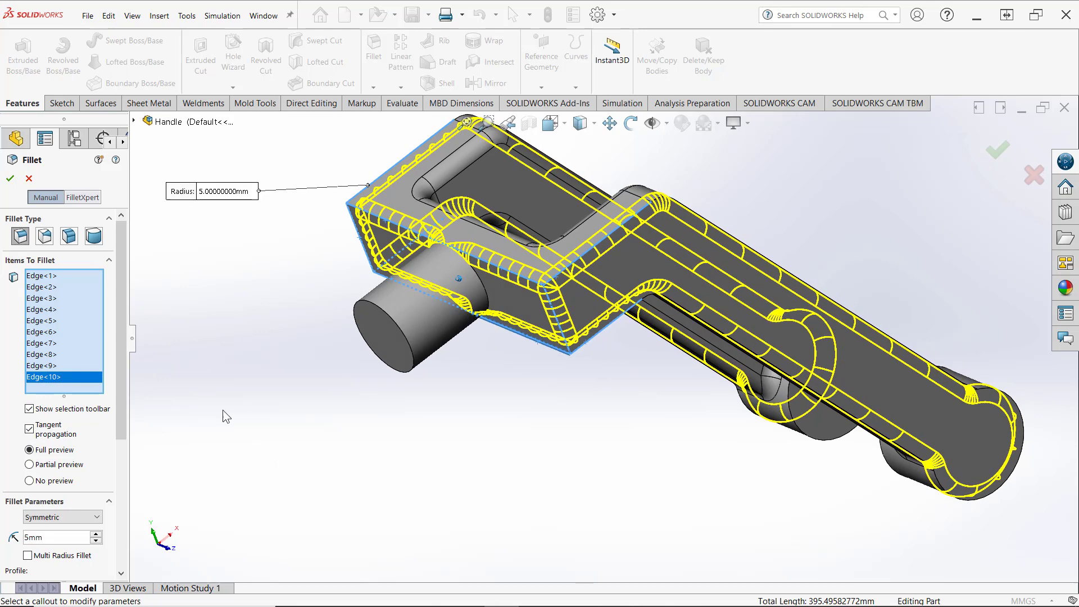
# Assign 5 mm setbacks to the crossbar's four outer corner vertices and create the 5 mm fillet
pyautogui.moveTo(120, 384); pyautogui.dragTo(110, 522)
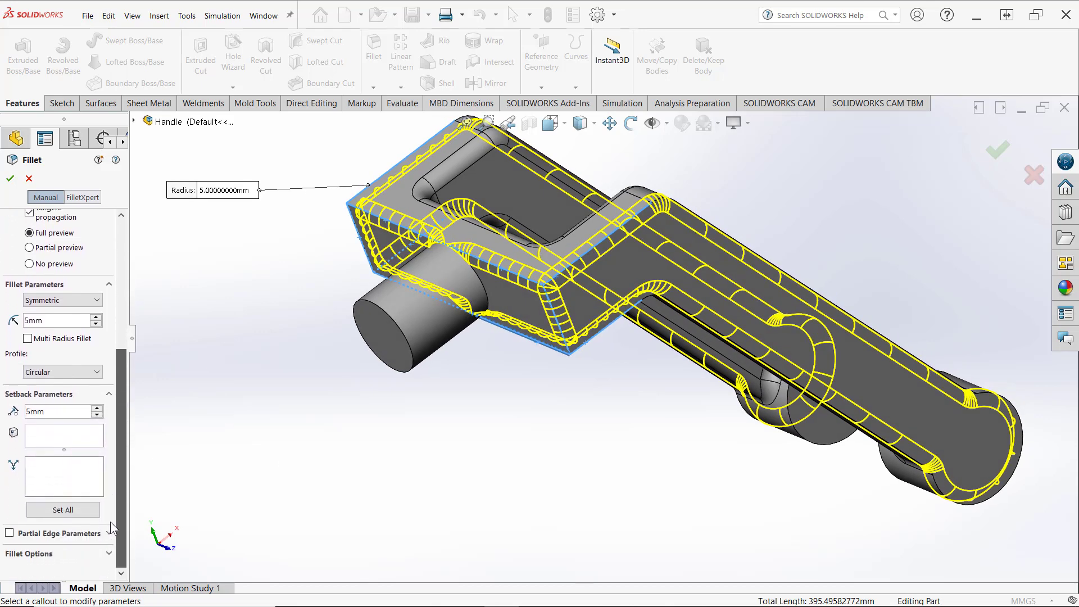
pyautogui.click(41, 435)
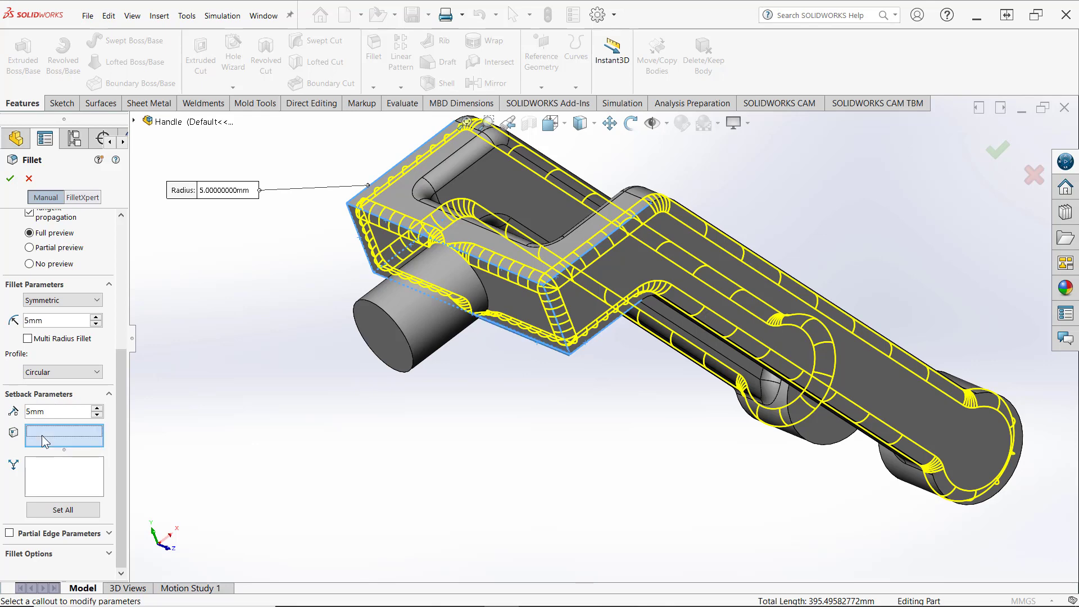
pyautogui.moveTo(135, 450); pyautogui.dragTo(194, 428, button='middle')
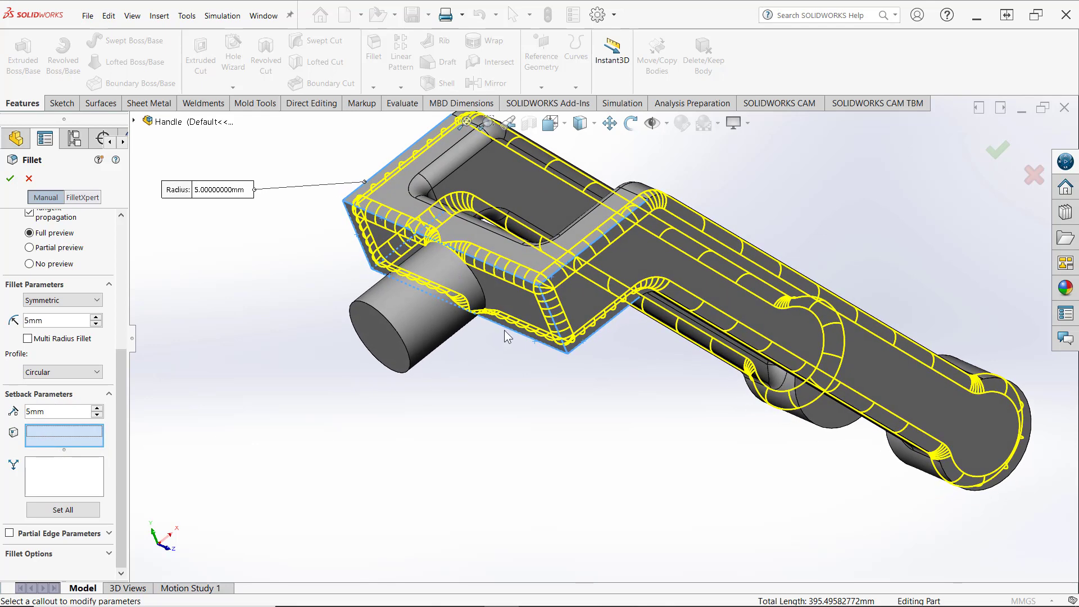
pyautogui.click(539, 287)
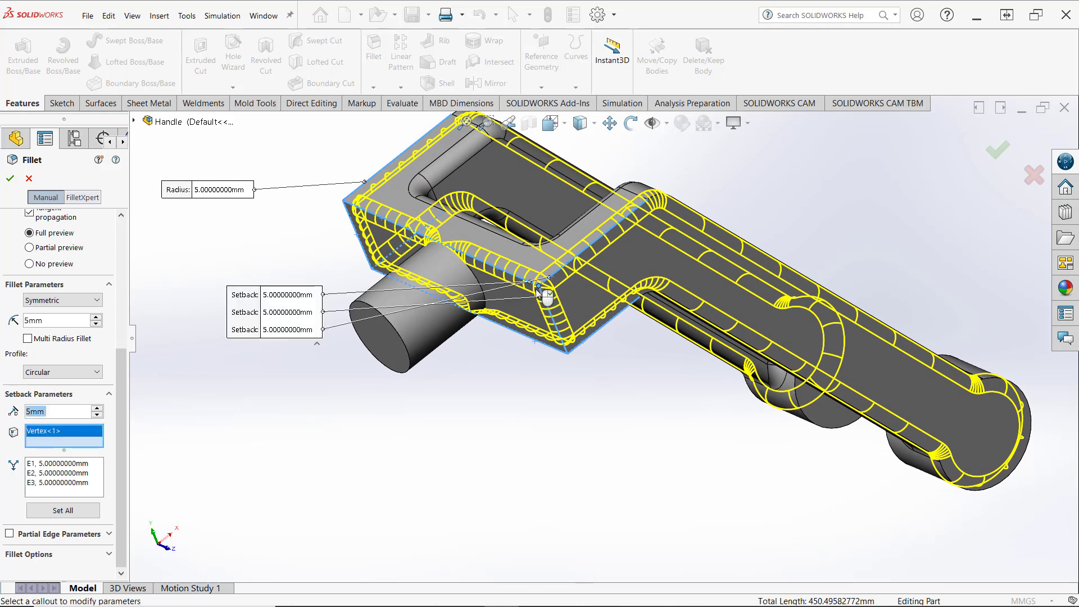
pyautogui.click(567, 353)
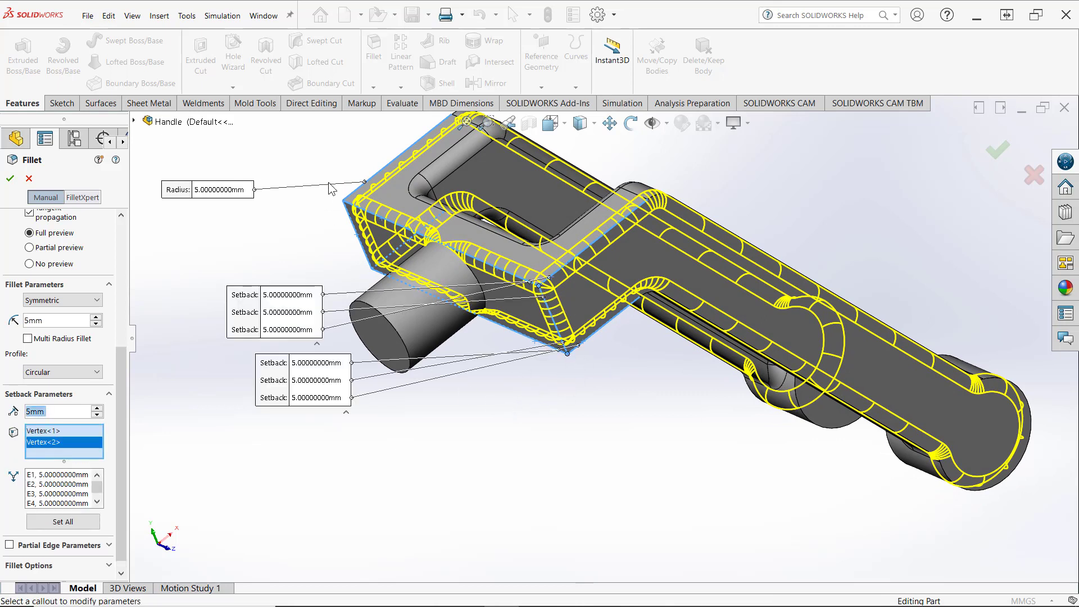
pyautogui.click(343, 201)
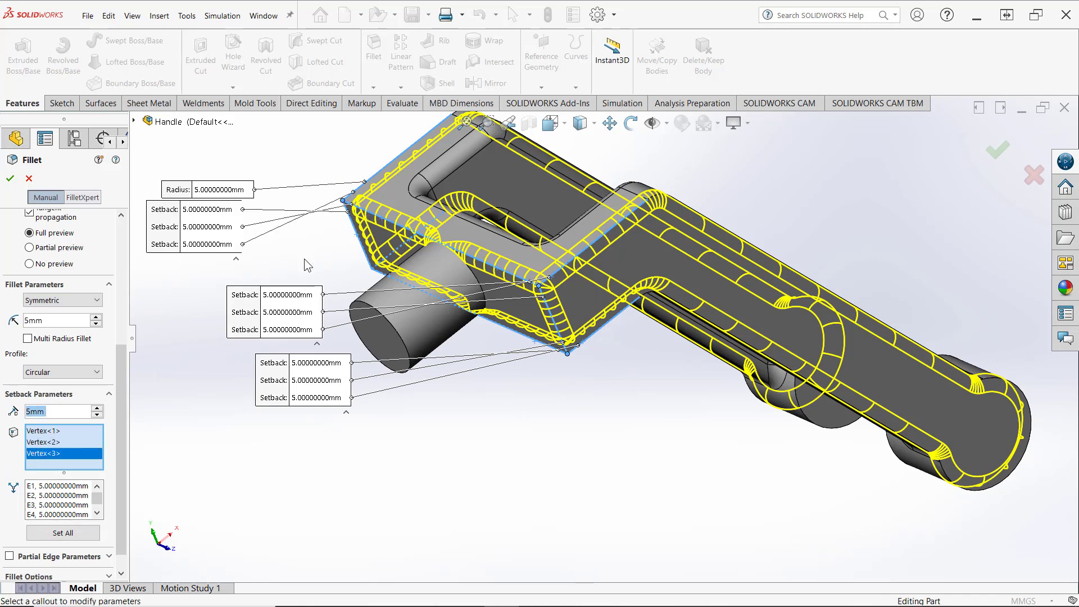
pyautogui.moveTo(304, 258); pyautogui.dragTo(365, 273, button='middle')
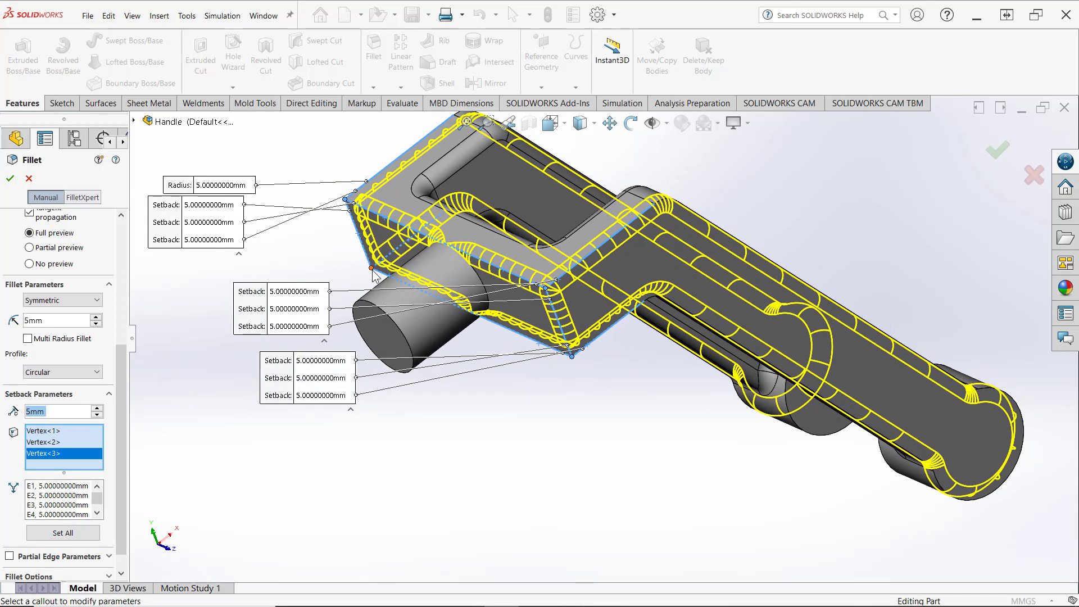
pyautogui.click(372, 269)
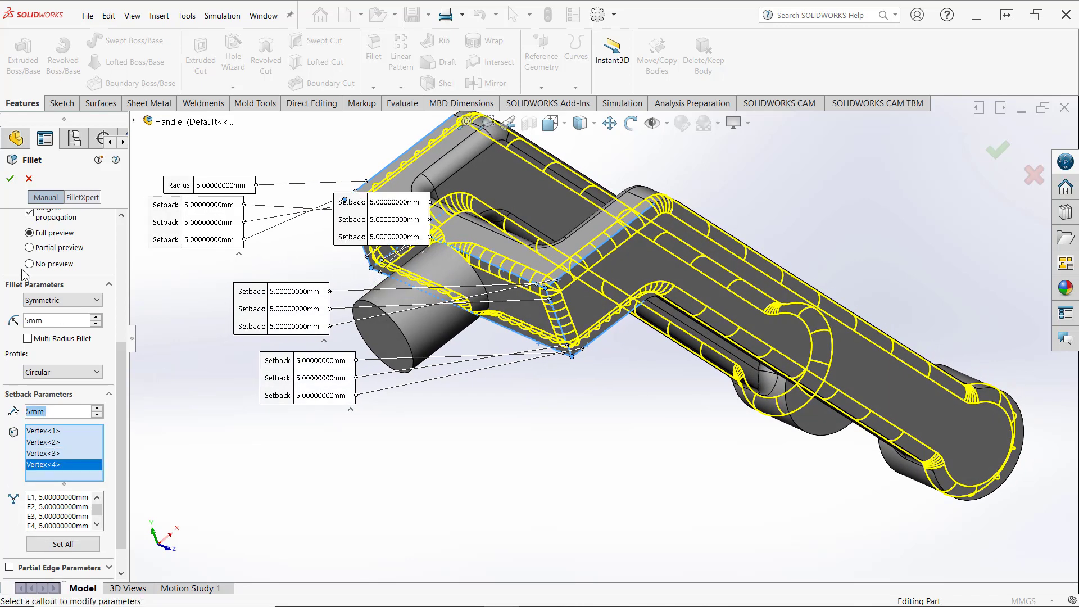
pyautogui.click(9, 180)
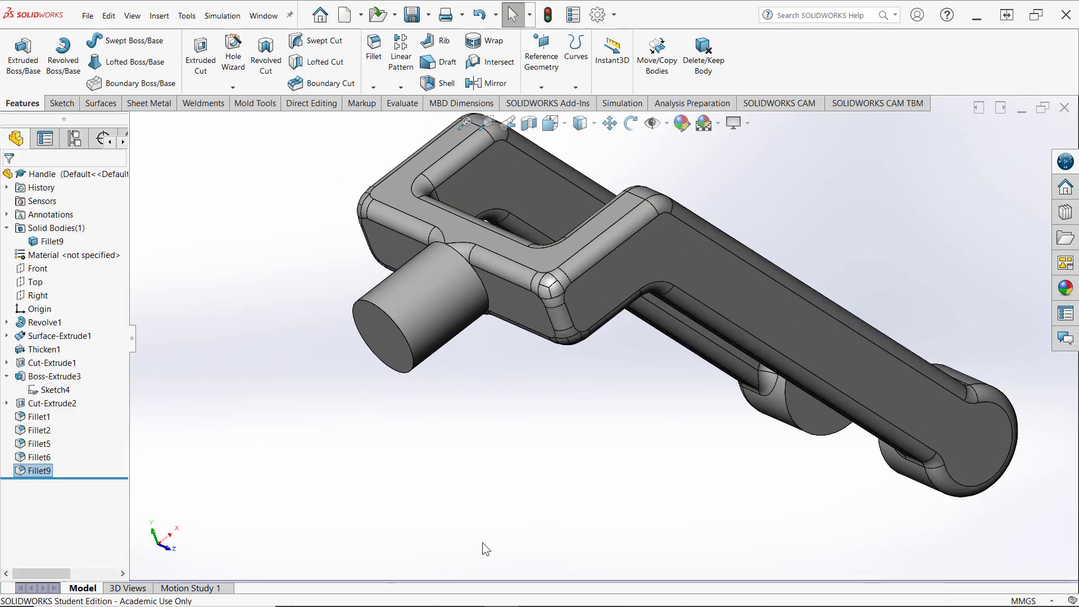
# Edit the crossbar's outer-edge fillet and enter a setback distance of 7 mm
pyautogui.scroll(-3, 565, 467)
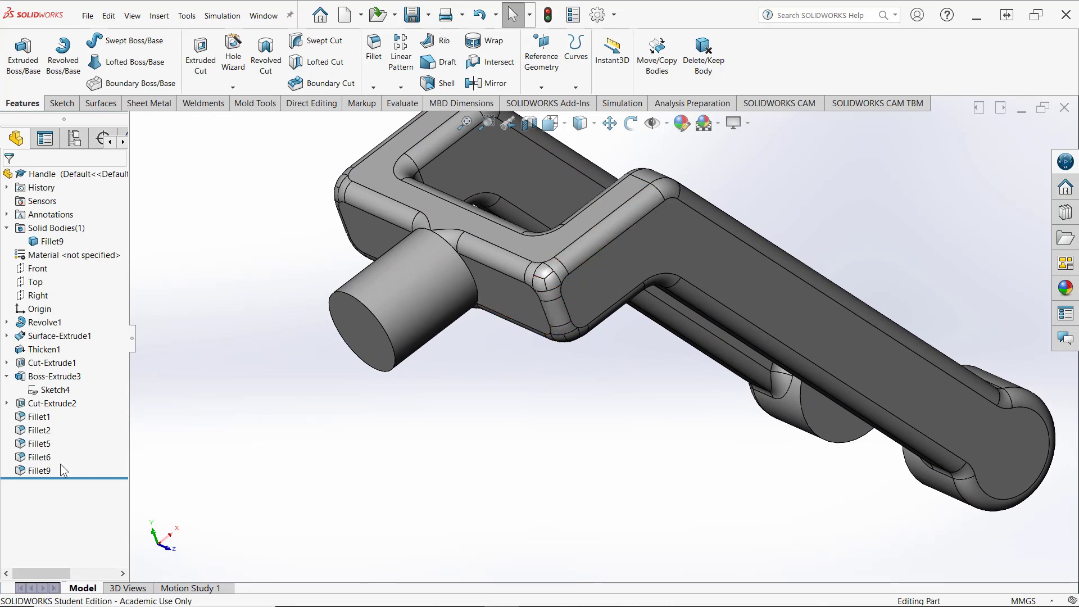
pyautogui.rightClick(43, 472)
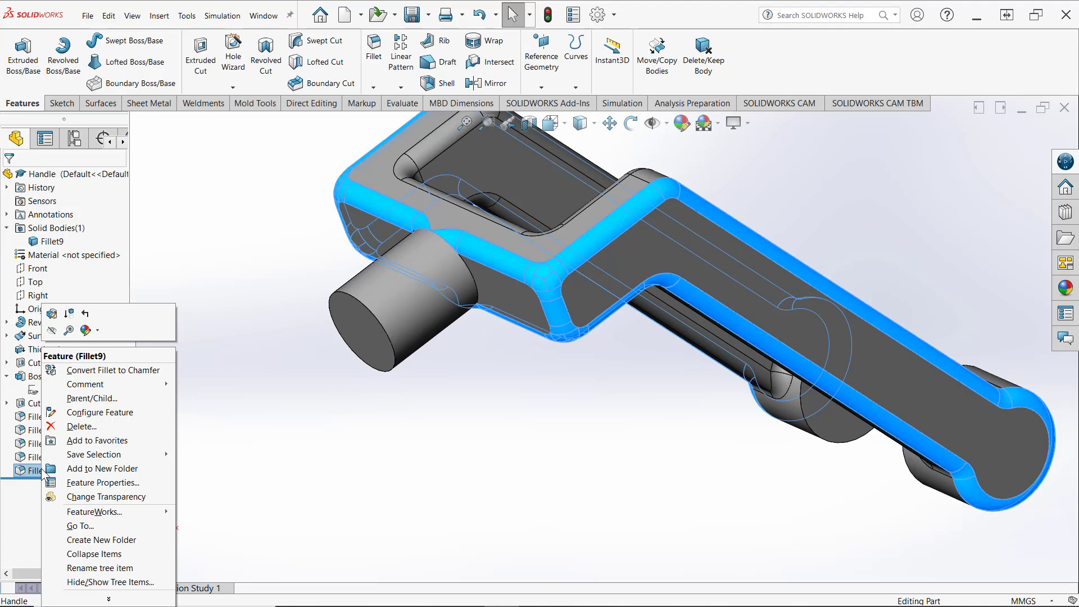
pyautogui.click(52, 315)
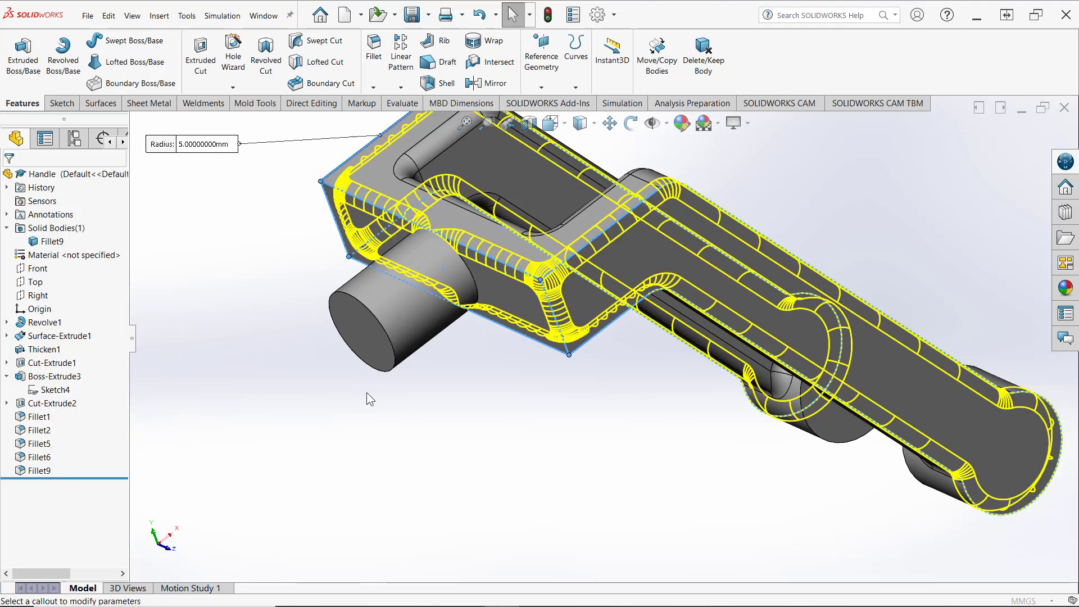
pyautogui.click(56, 517)
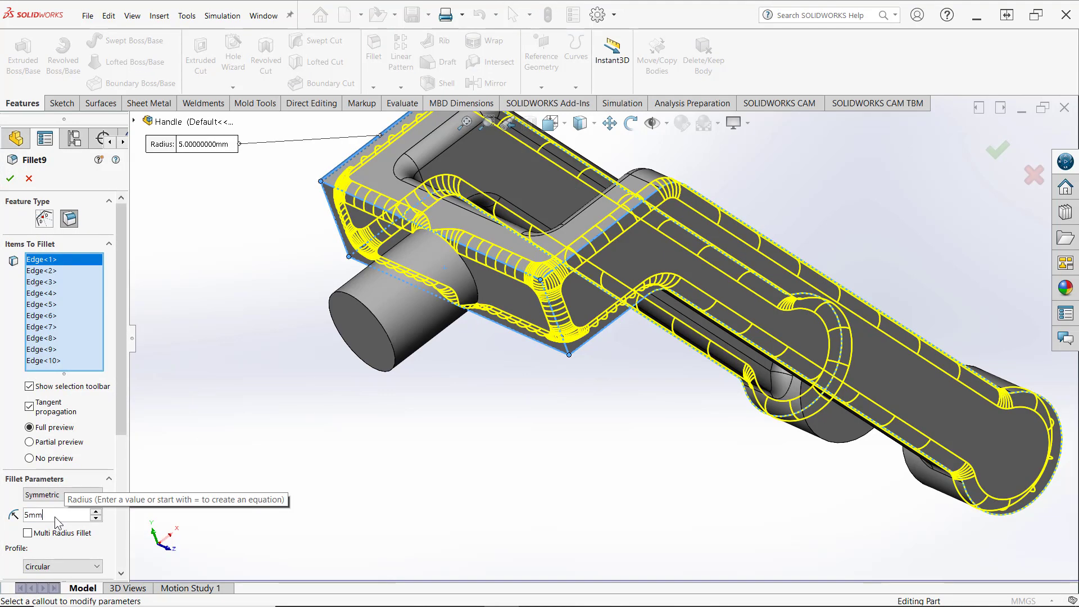
pyautogui.scroll(-3, 121, 413)
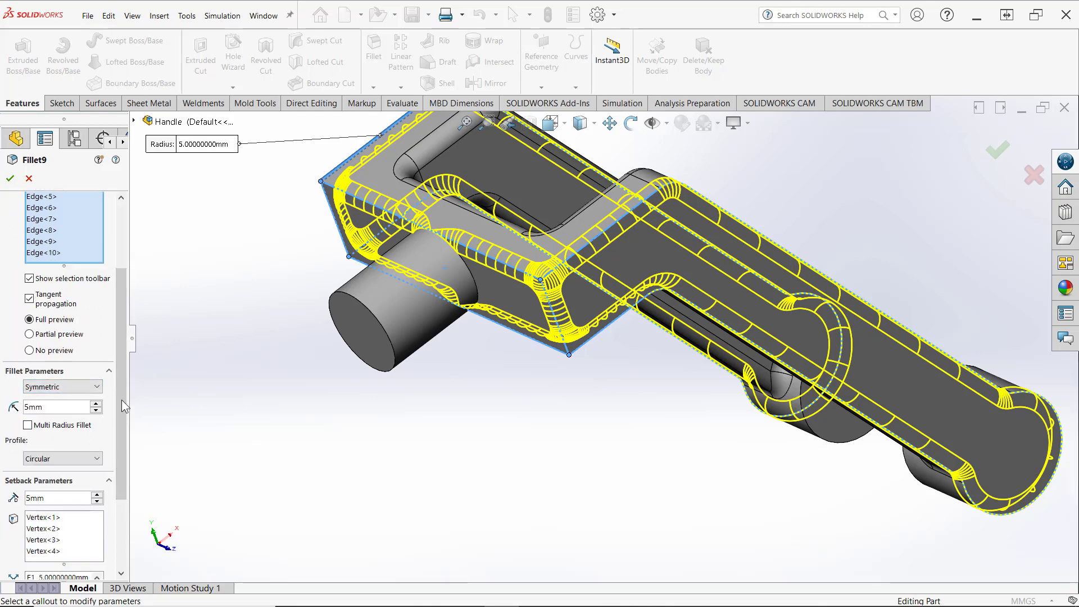
pyautogui.scroll(-3, 124, 402)
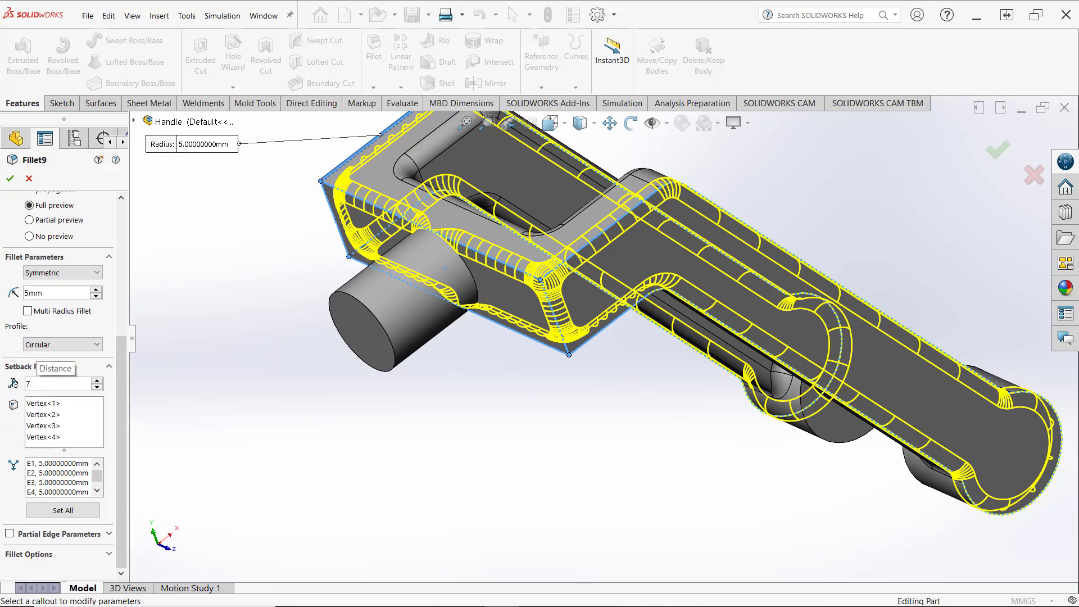
pyautogui.click(8, 179)
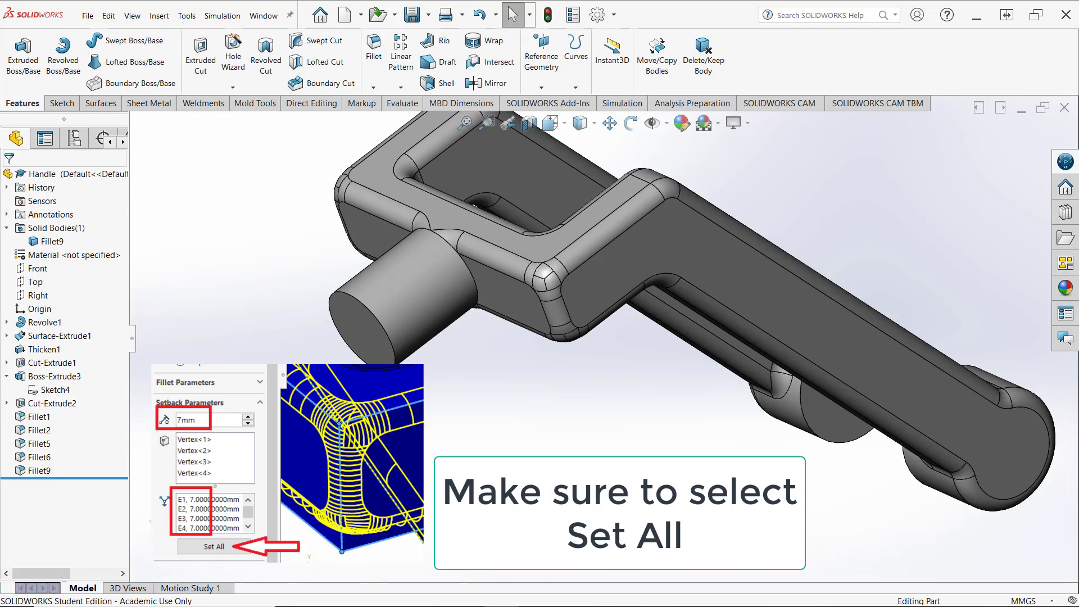
# Fillet the circular edge where the round handle stub meets the crossbar with a 5 mm radius
pyautogui.moveTo(242, 467); pyautogui.dragTo(281, 473, button='middle')
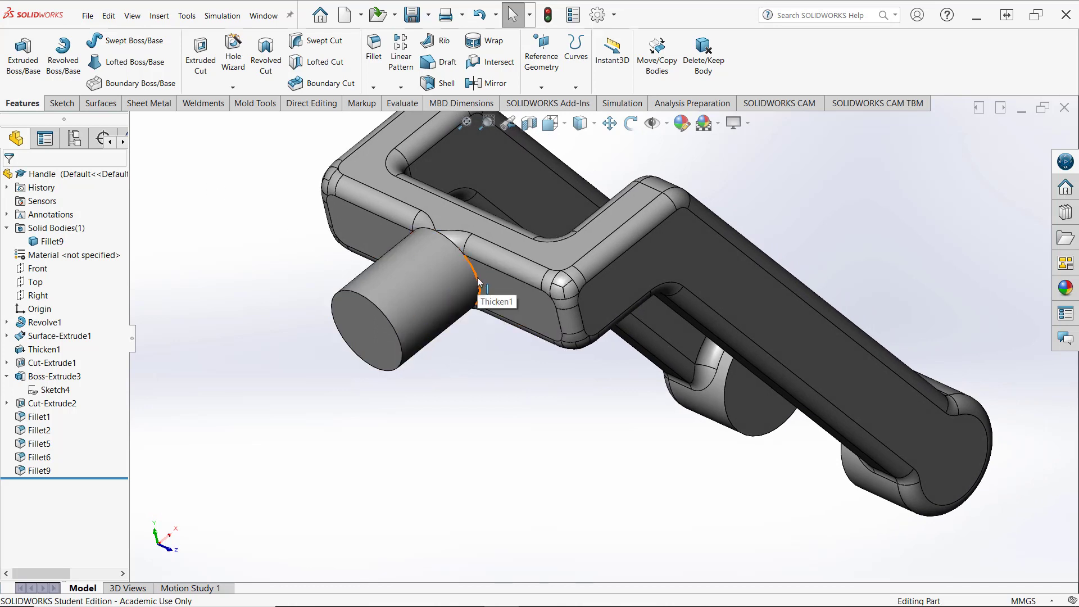
pyautogui.click(506, 249)
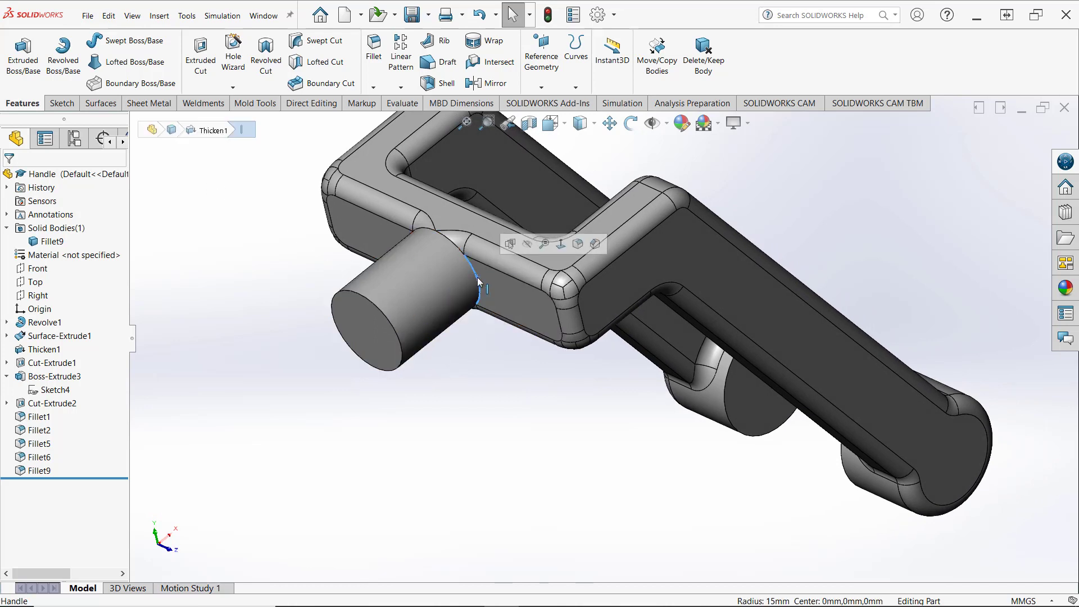
pyautogui.click(579, 245)
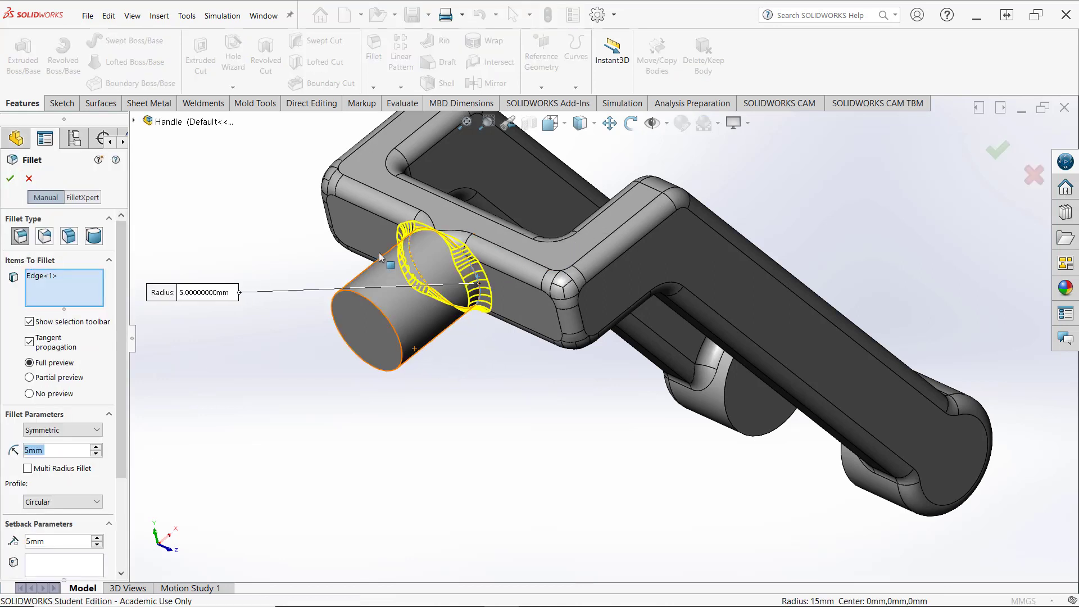
pyautogui.click(11, 181)
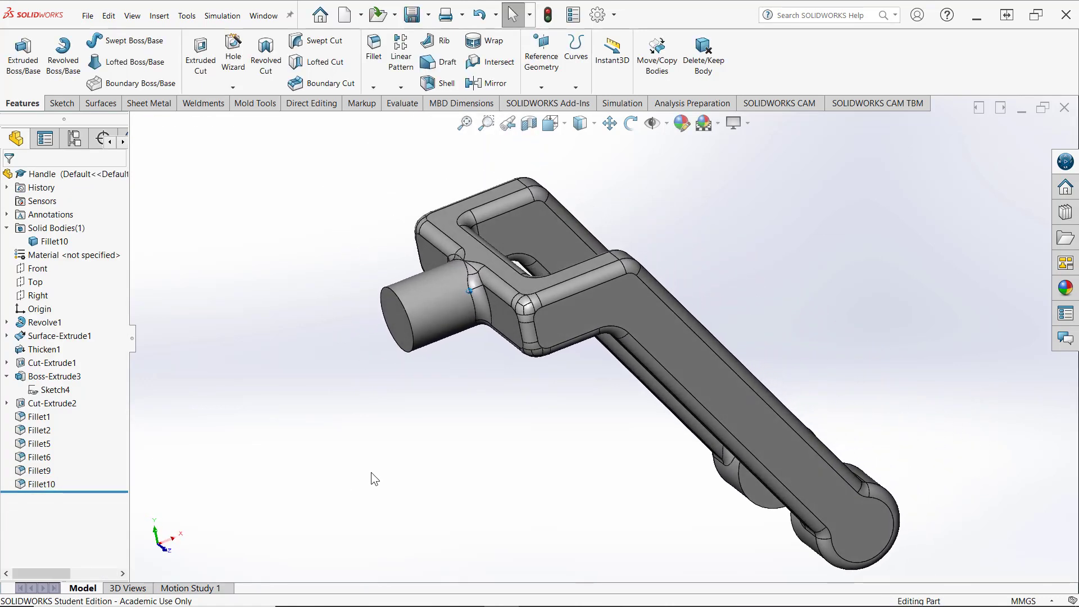
# Round the free end of the cylindrical handle stub with a 15 mm fillet on its circular edge
pyautogui.click(419, 352)
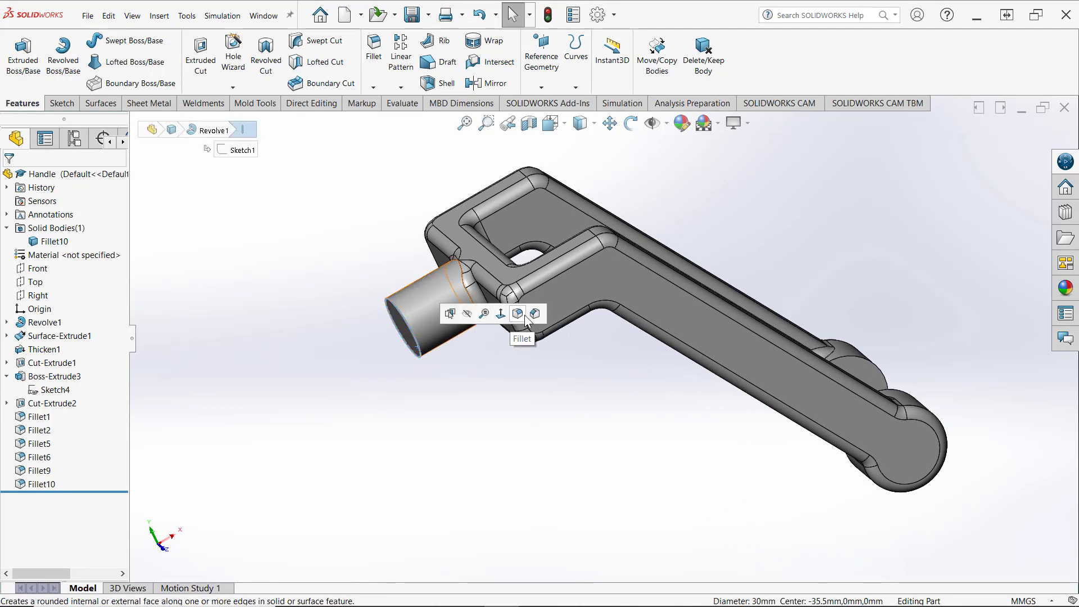
pyautogui.click(519, 314)
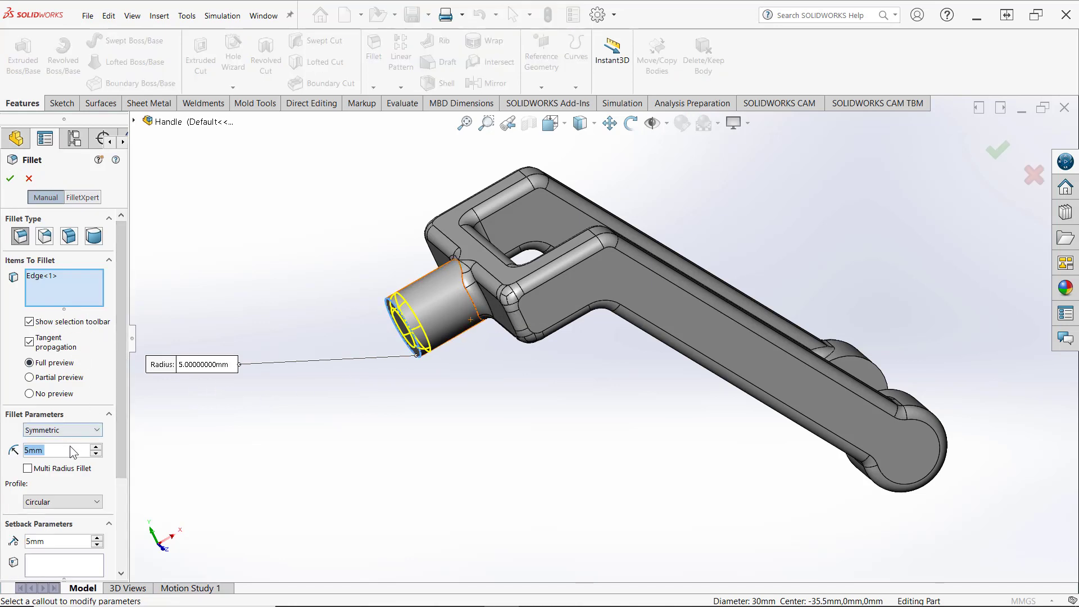
pyautogui.write('15')
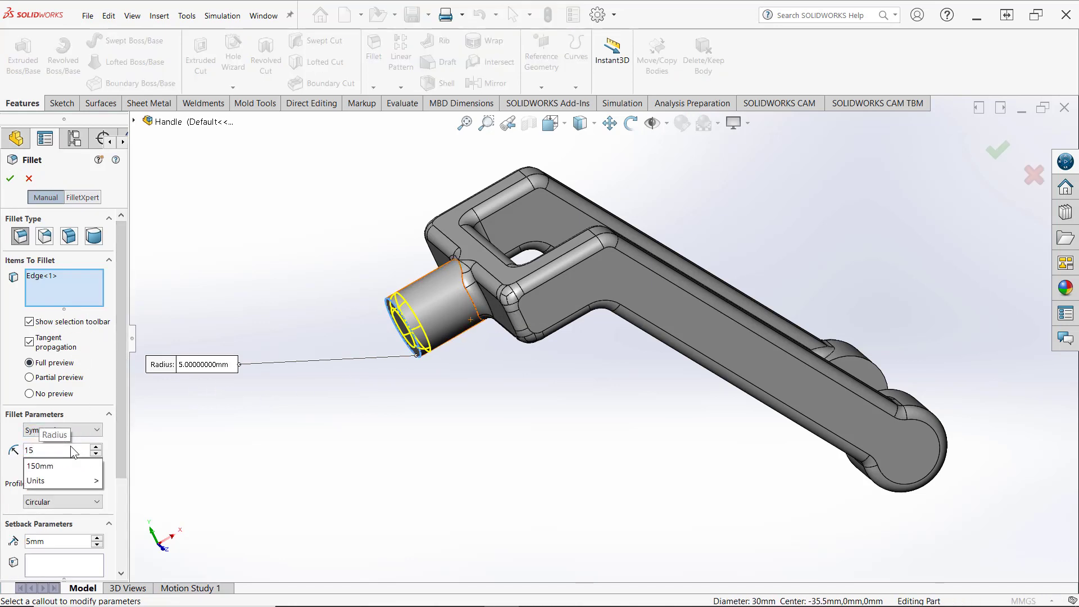
pyautogui.press('Return')
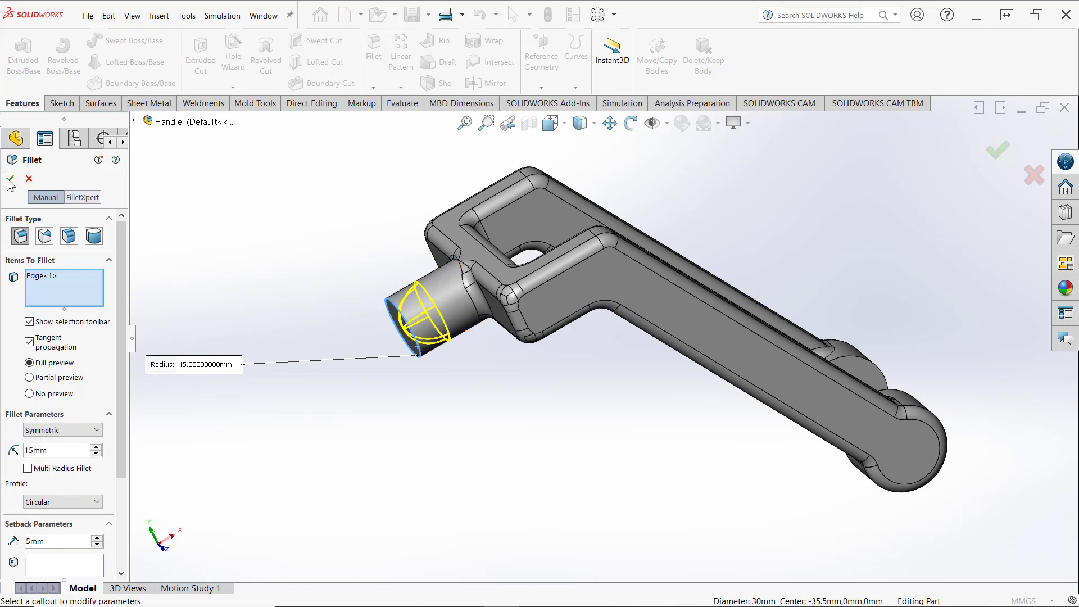
pyautogui.click(10, 179)
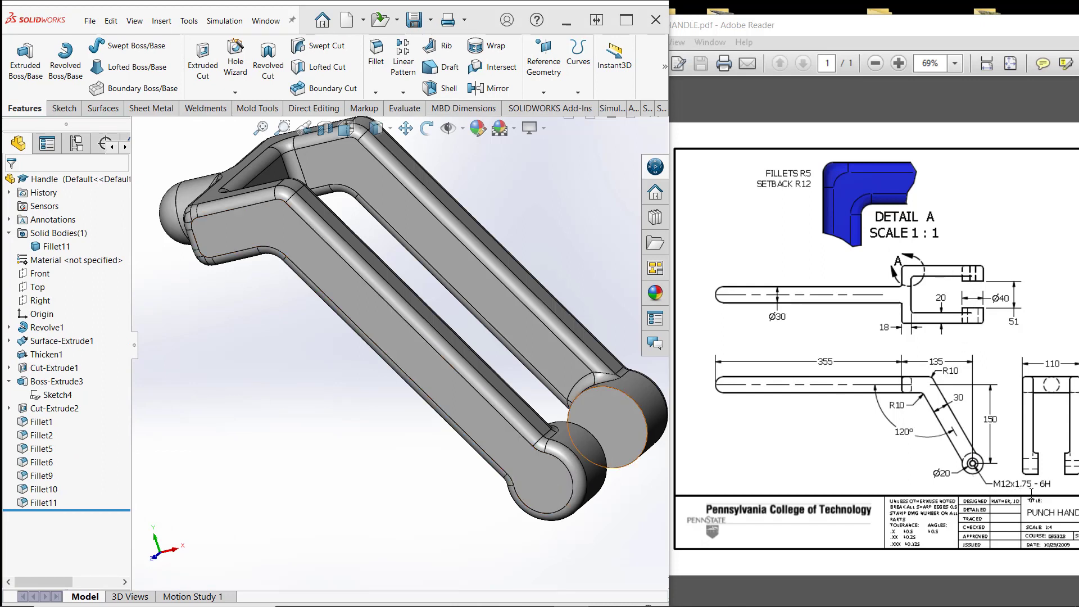
# Start a Hole Wizard hole on the near arm's outer flat face, centred on its rounded end
pyautogui.moveTo(283, 527)
pyautogui.mouseDown(button='middle')
pyautogui.moveTo(221, 437)
pyautogui.moveTo(379, 495)
pyautogui.moveTo(505, 469)
pyautogui.mouseUp(button='middle')
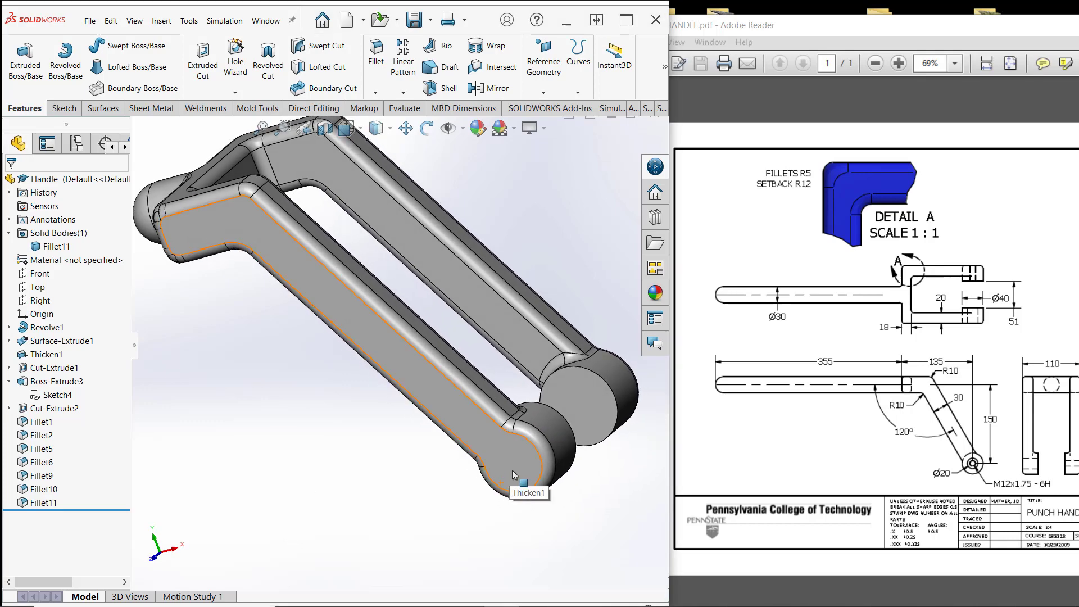
pyautogui.click(513, 475)
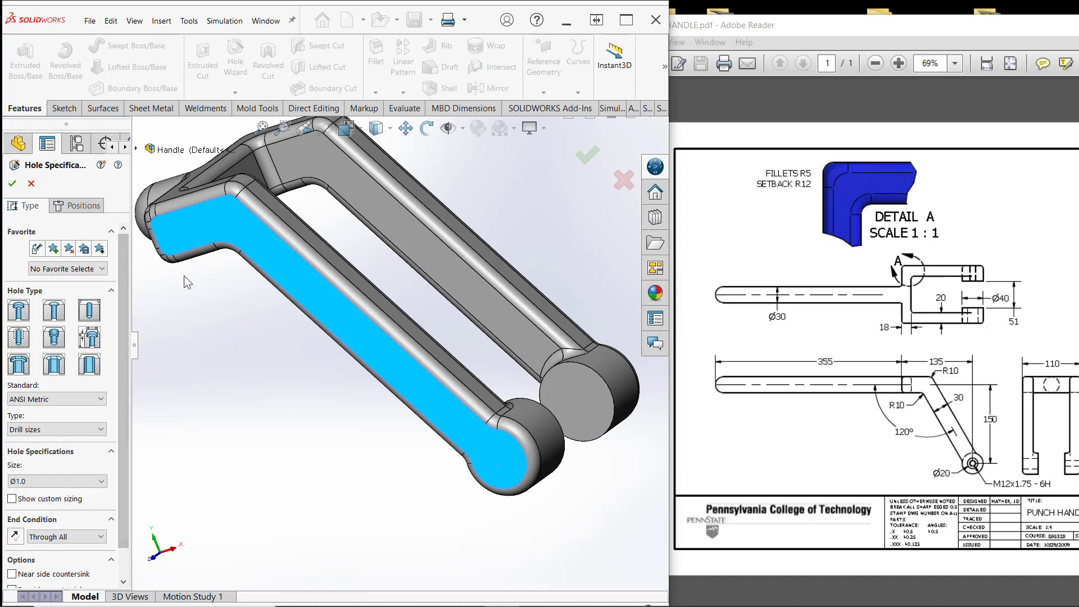
pyautogui.click(82, 208)
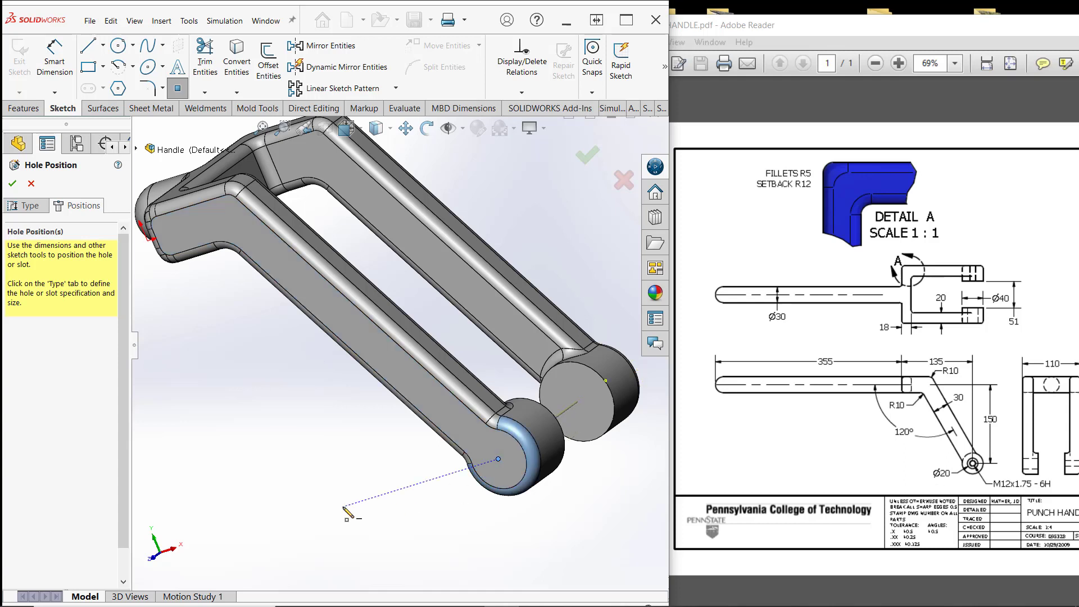
pyautogui.click(37, 207)
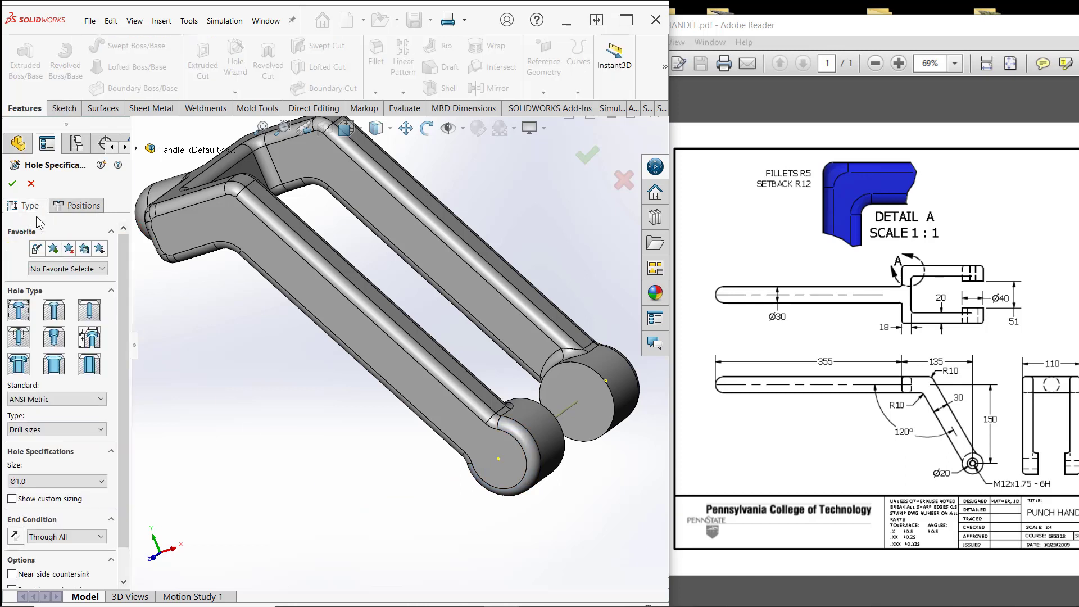
# Specify the hole as ANSI Metric, Drill sizes, with size Ø20.0
pyautogui.click(33, 400)
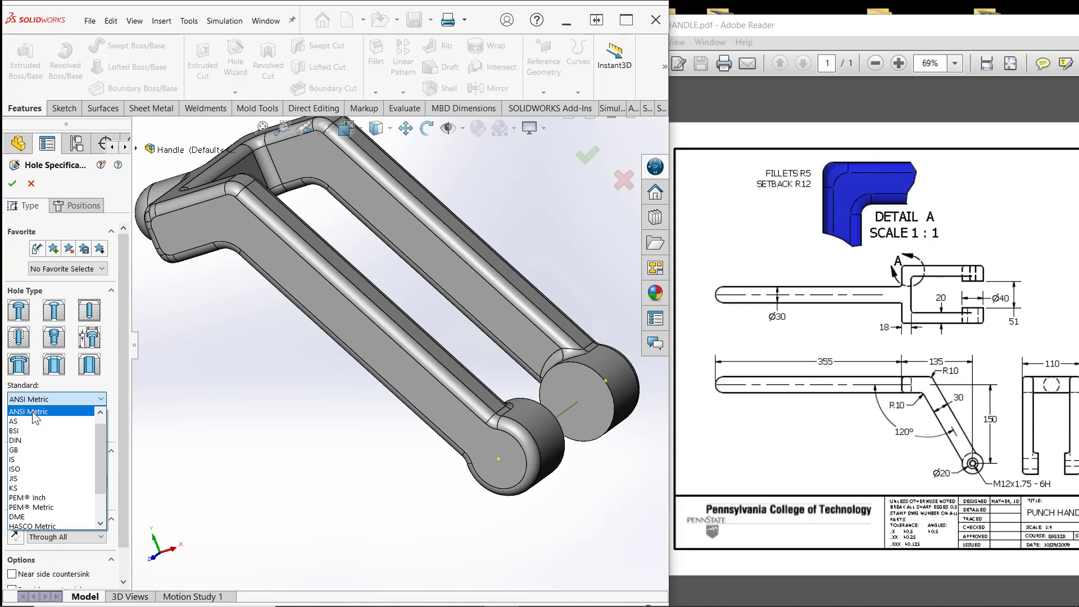
pyautogui.click(33, 412)
pyautogui.click(41, 432)
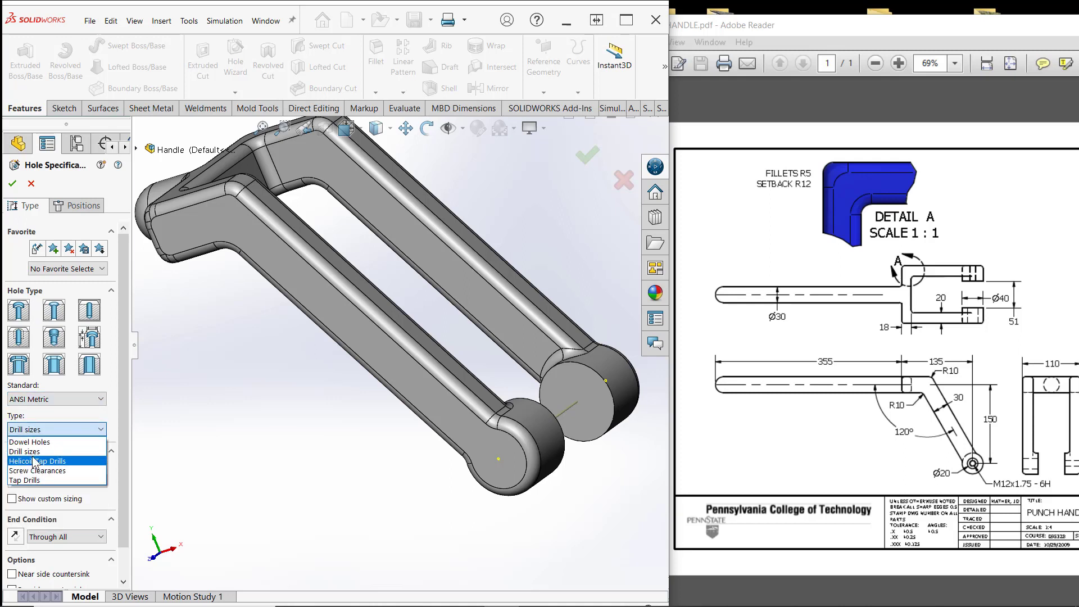
pyautogui.click(28, 451)
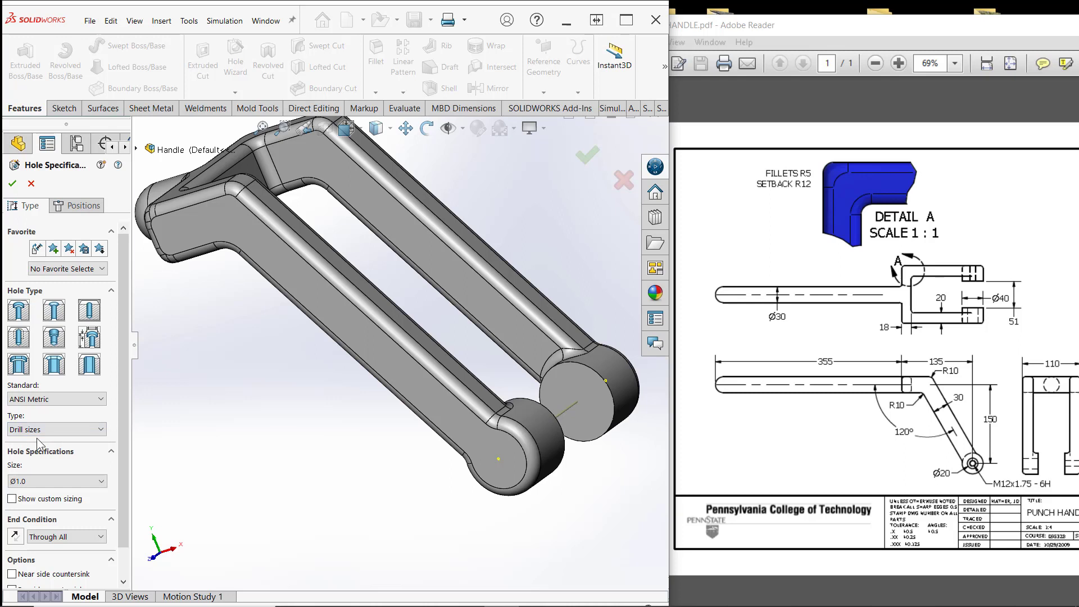
pyautogui.click(48, 481)
pyautogui.scroll(-5, 43, 454)
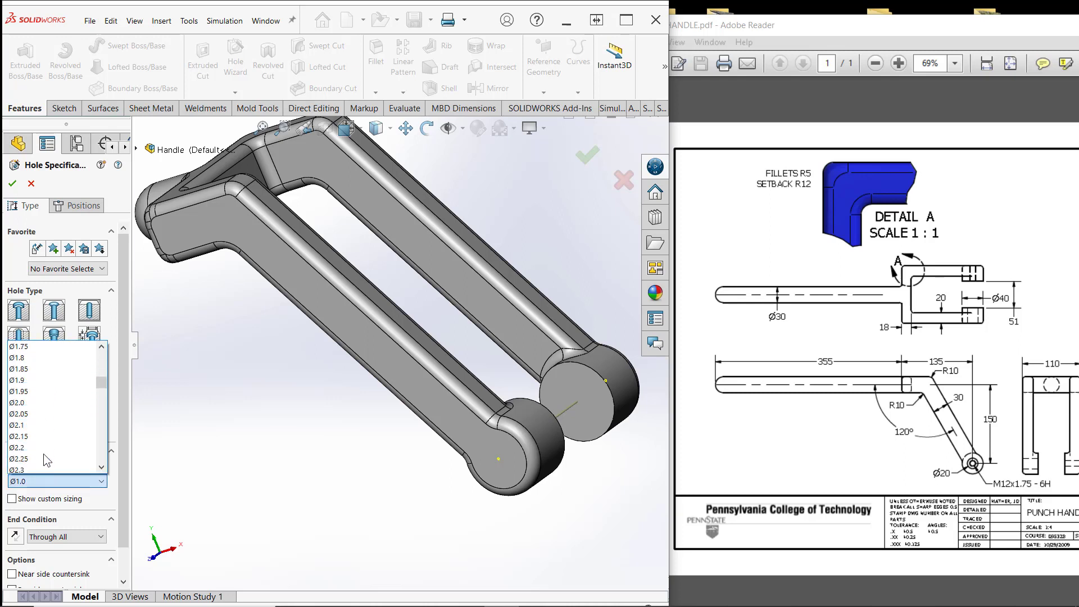
pyautogui.scroll(-15, 43, 454)
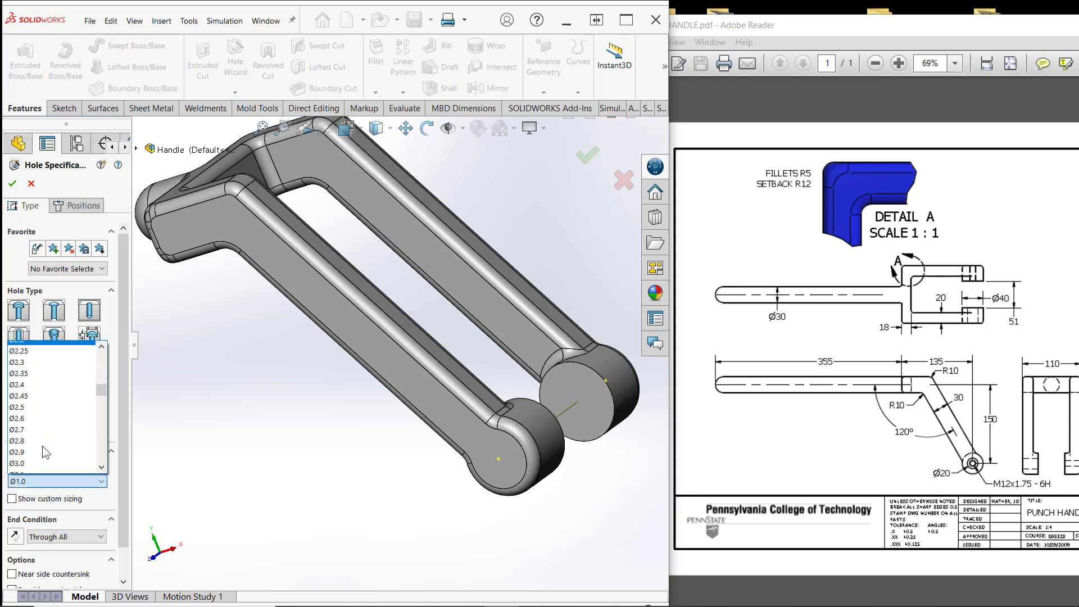
pyautogui.scroll(-13, 42, 448)
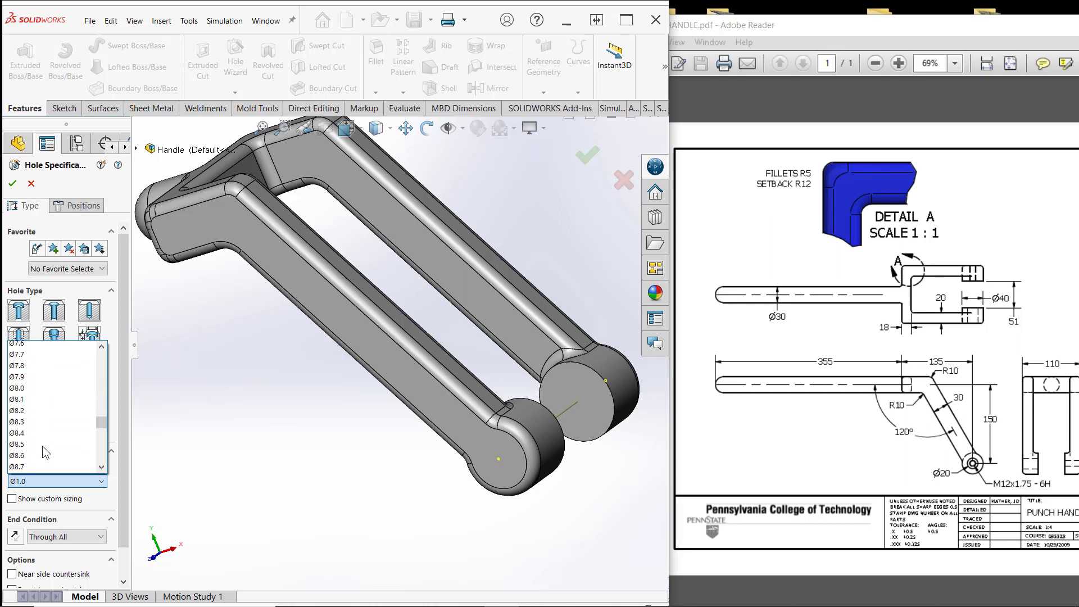
pyautogui.scroll(-7, 43, 447)
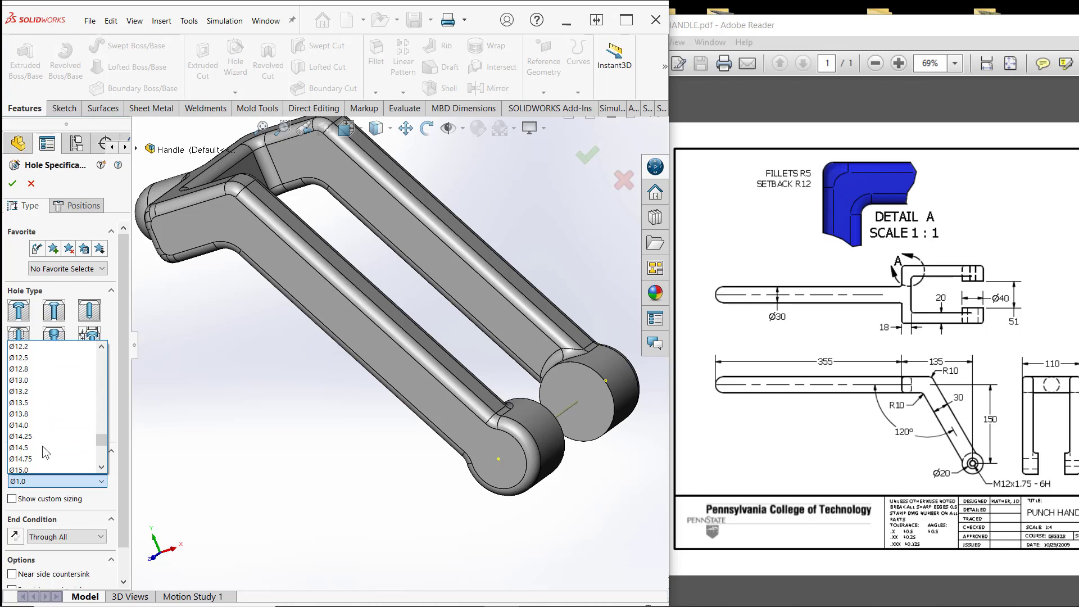
pyautogui.scroll(-3, 42, 446)
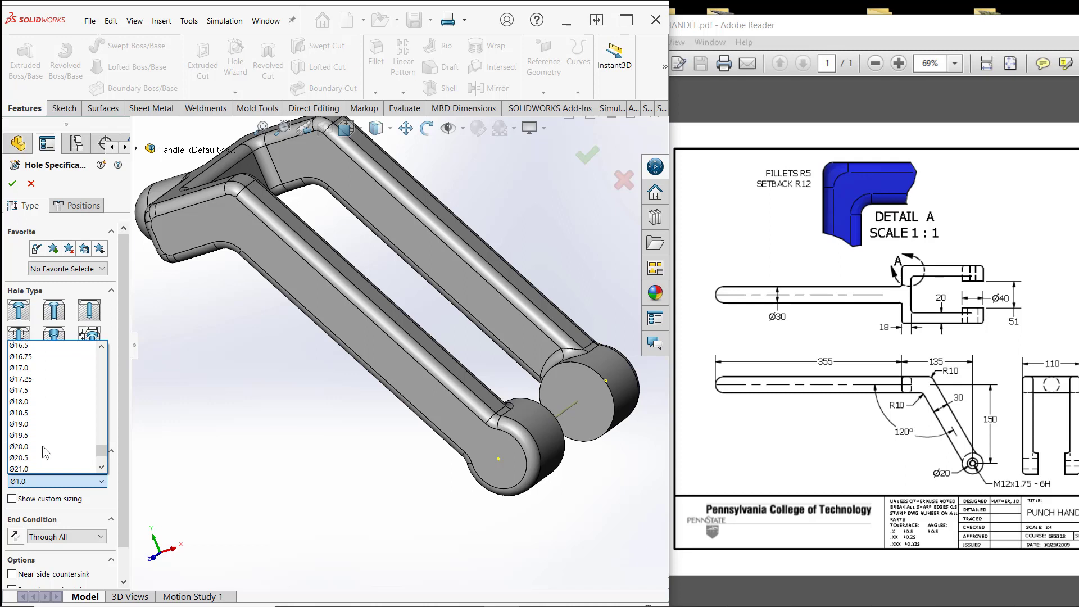
pyautogui.click(19, 437)
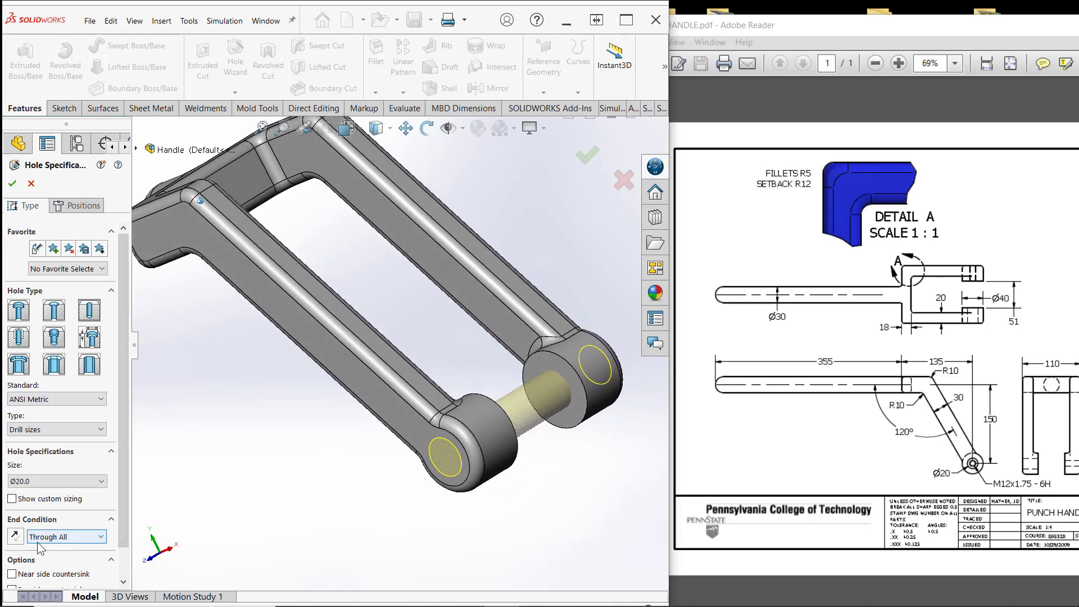
# End the Ø20 hole Up To Surface at the same arm's inner boss face and create it
pyautogui.click(55, 538)
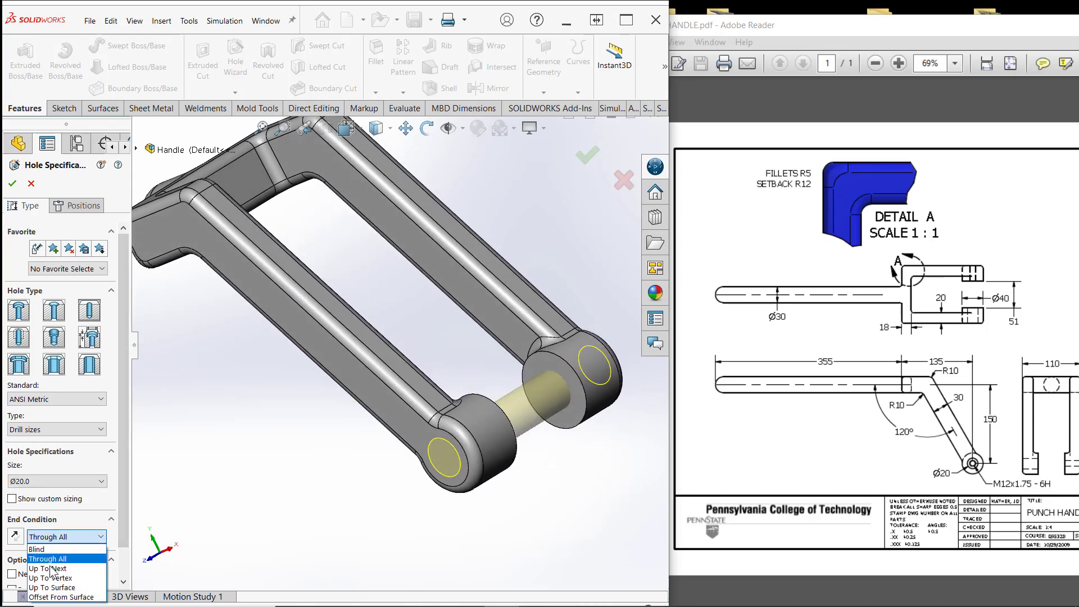
pyautogui.click(56, 588)
pyautogui.moveTo(281, 489); pyautogui.dragTo(325, 543, button='middle')
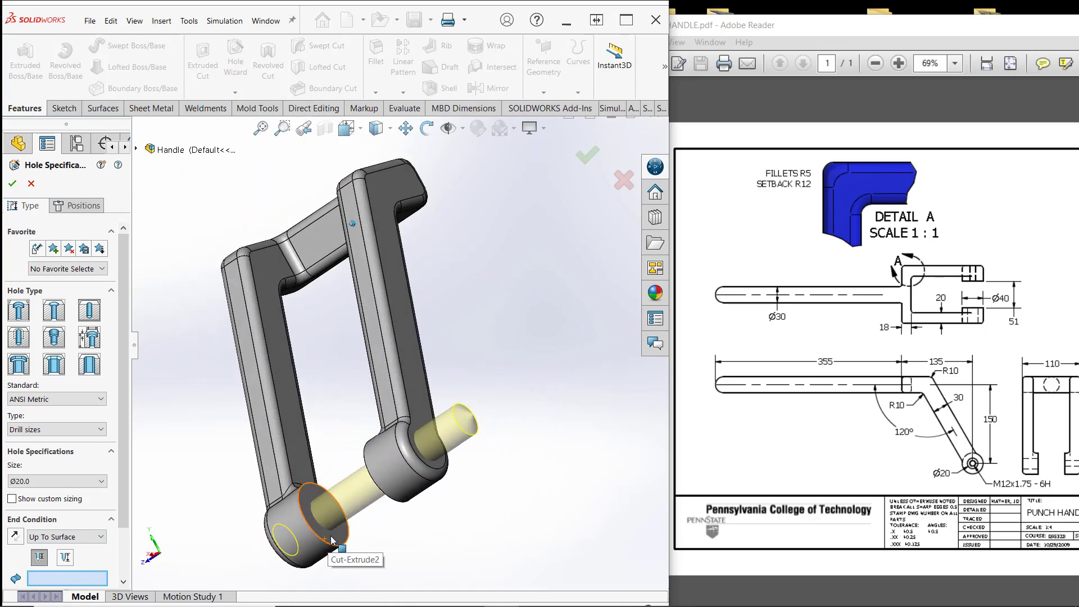
pyautogui.click(331, 536)
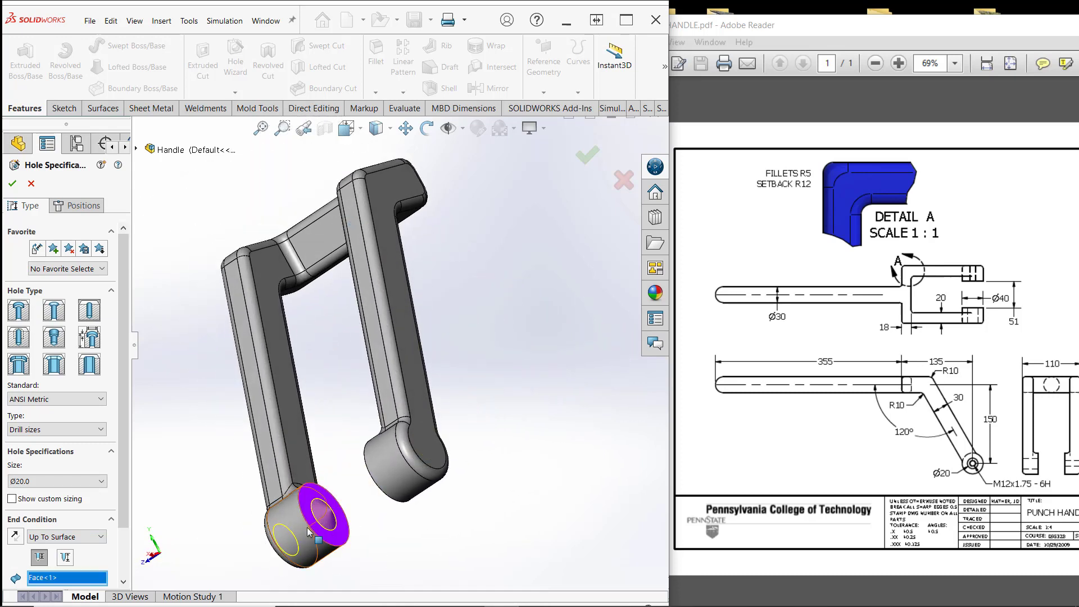
pyautogui.moveTo(333, 539)
pyautogui.mouseDown(button='middle')
pyautogui.moveTo(402, 533)
pyautogui.moveTo(292, 484)
pyautogui.moveTo(213, 349)
pyautogui.mouseUp(button='middle')
pyautogui.click(12, 184)
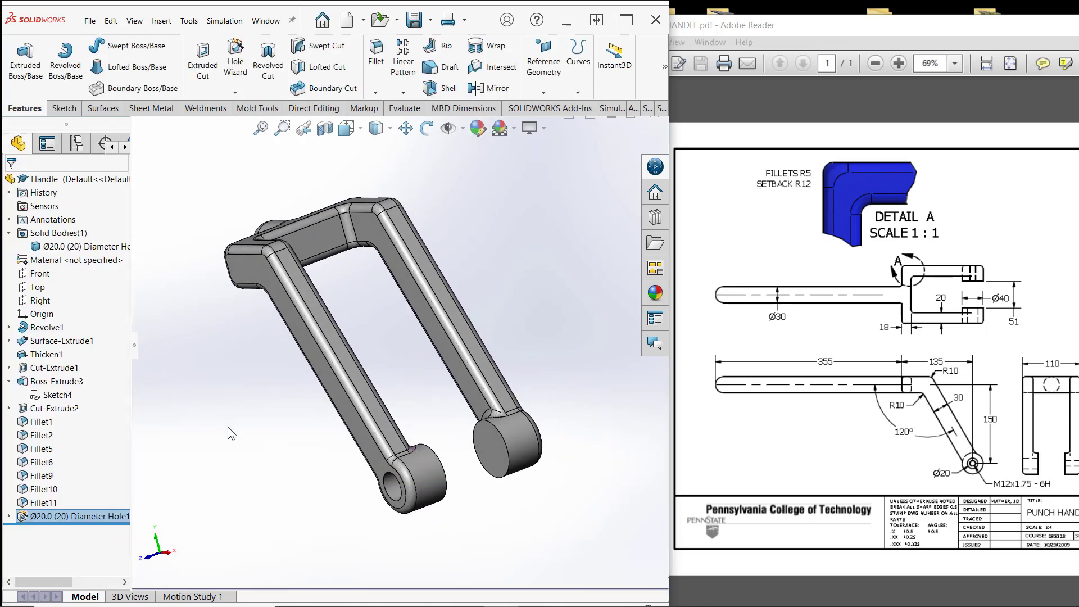
# Start a second Hole Wizard hole centred on the inner circular face of the other arm's boss
pyautogui.moveTo(228, 426); pyautogui.dragTo(504, 426, button='middle')
pyautogui.scroll(-2, 487, 436)
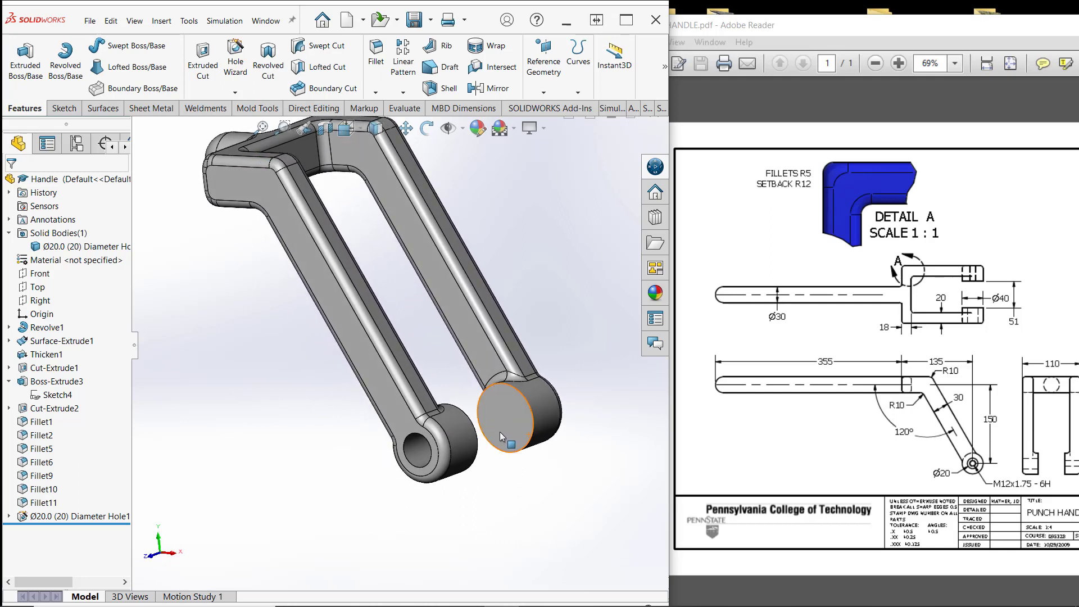
pyautogui.click(500, 431)
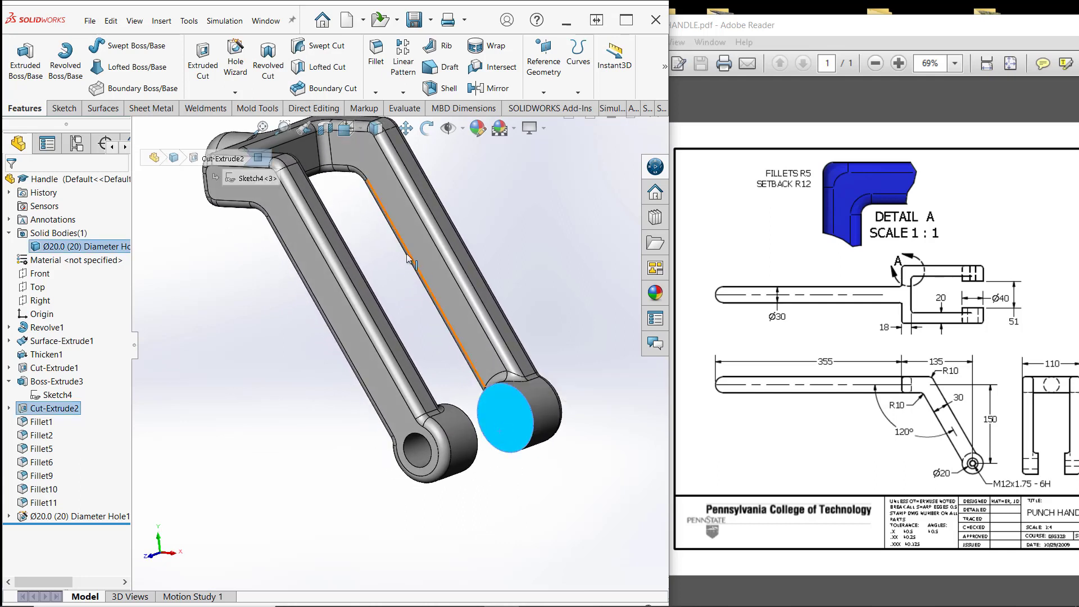
pyautogui.click(236, 59)
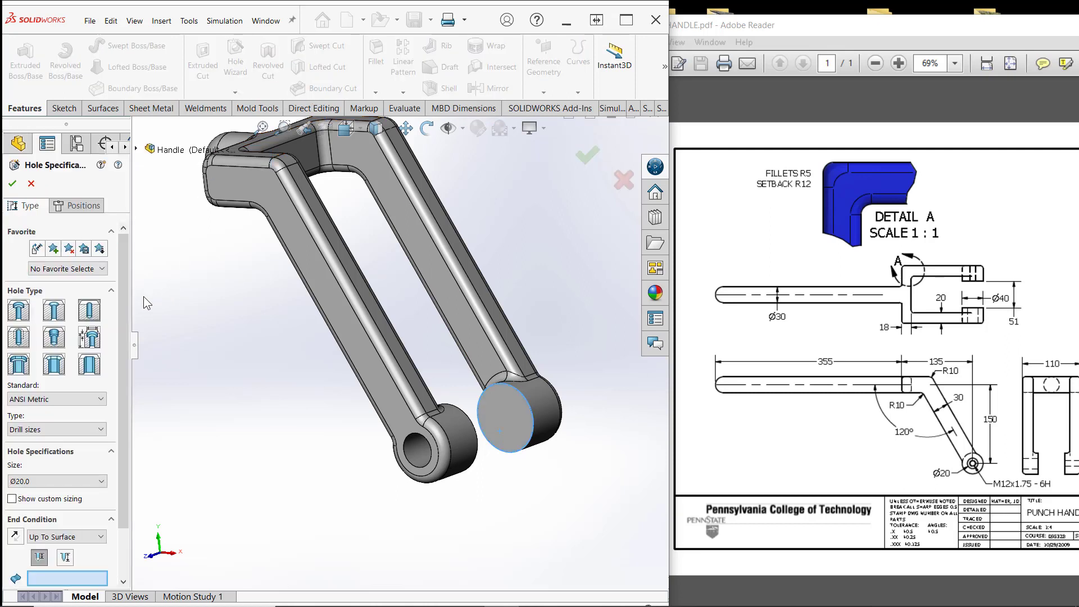
pyautogui.click(79, 207)
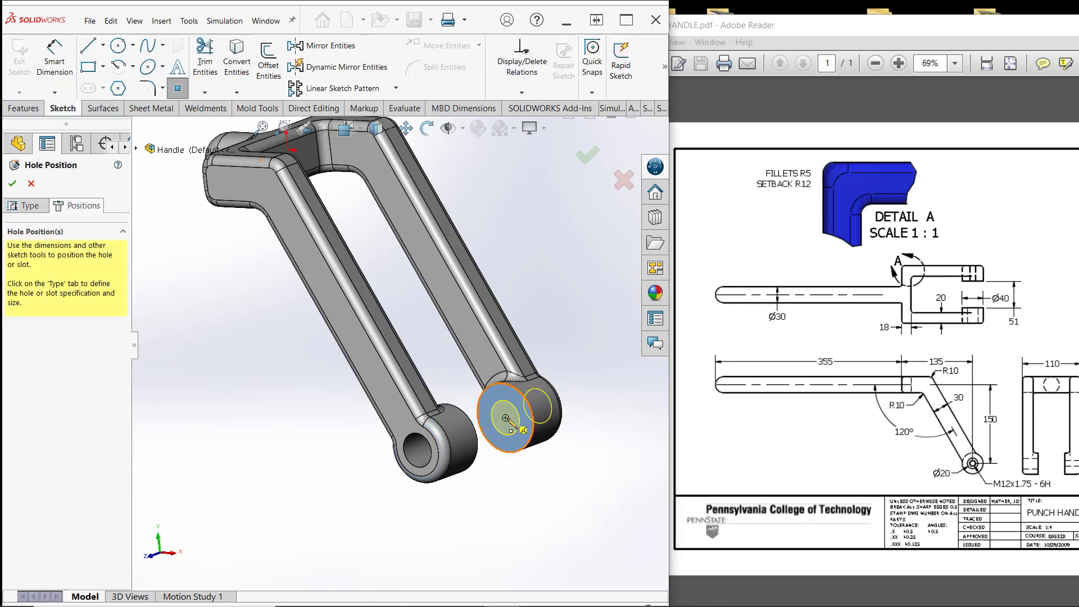
pyautogui.click(506, 419)
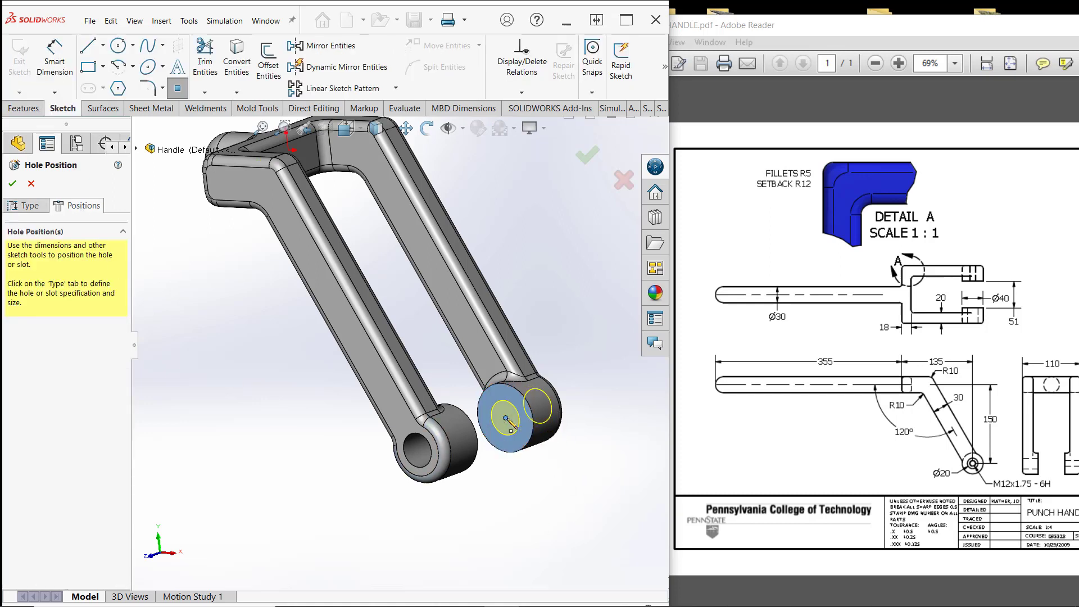
# Specify the second hole as an ANSI Metric straight tap, type Tapped hole, size M12x1.75
pyautogui.click(30, 207)
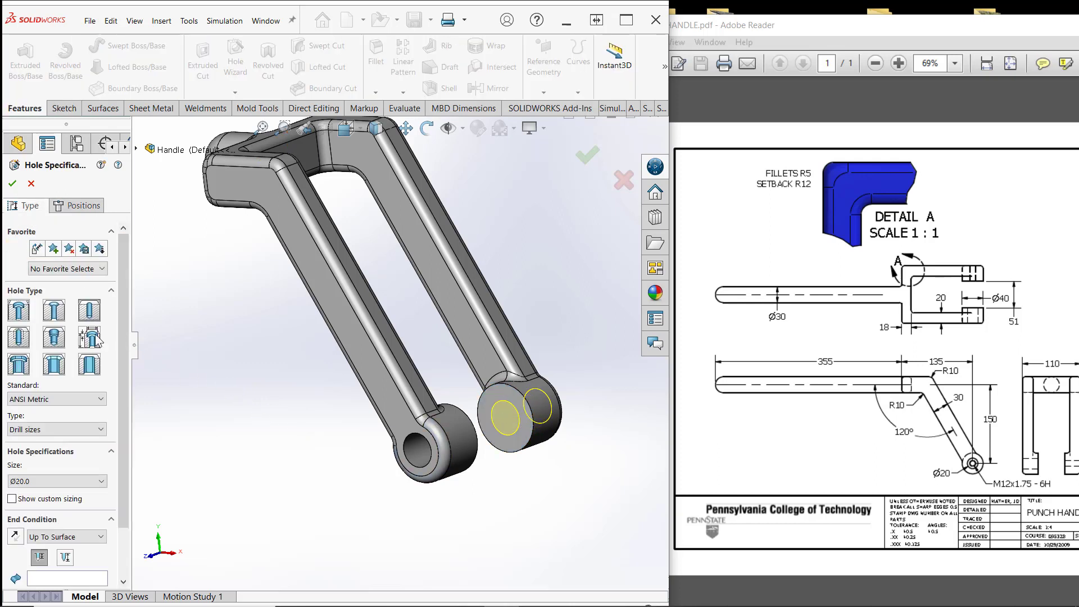
pyautogui.click(18, 337)
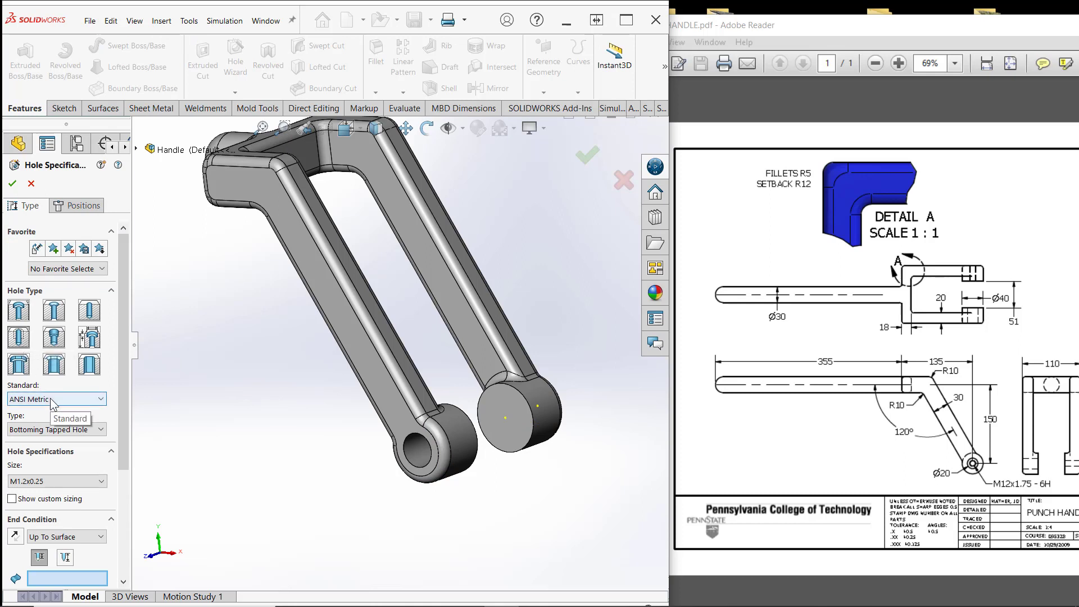
pyautogui.click(54, 431)
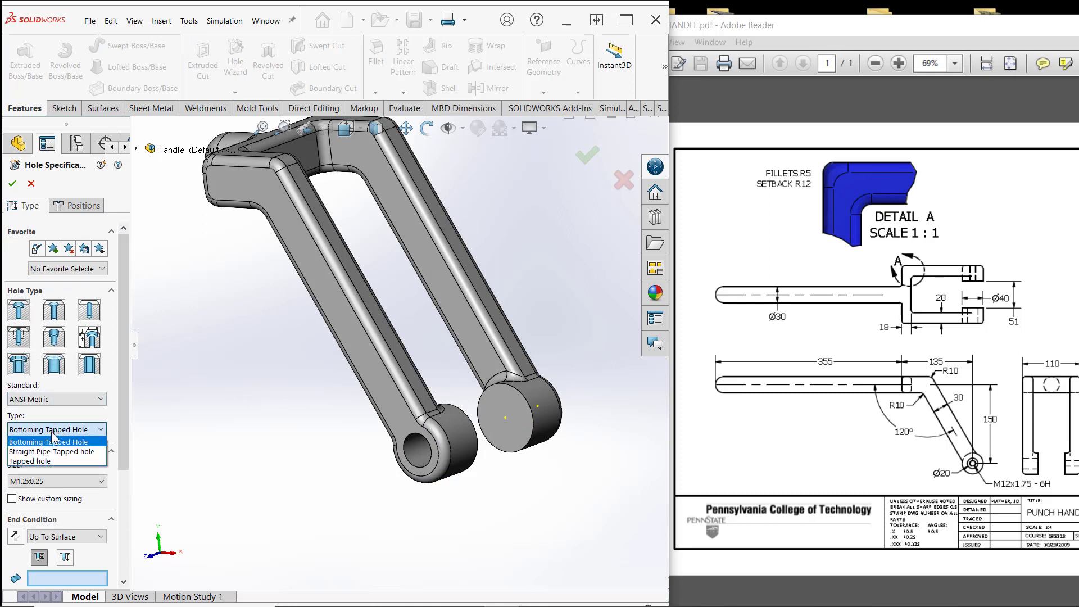
pyautogui.click(50, 462)
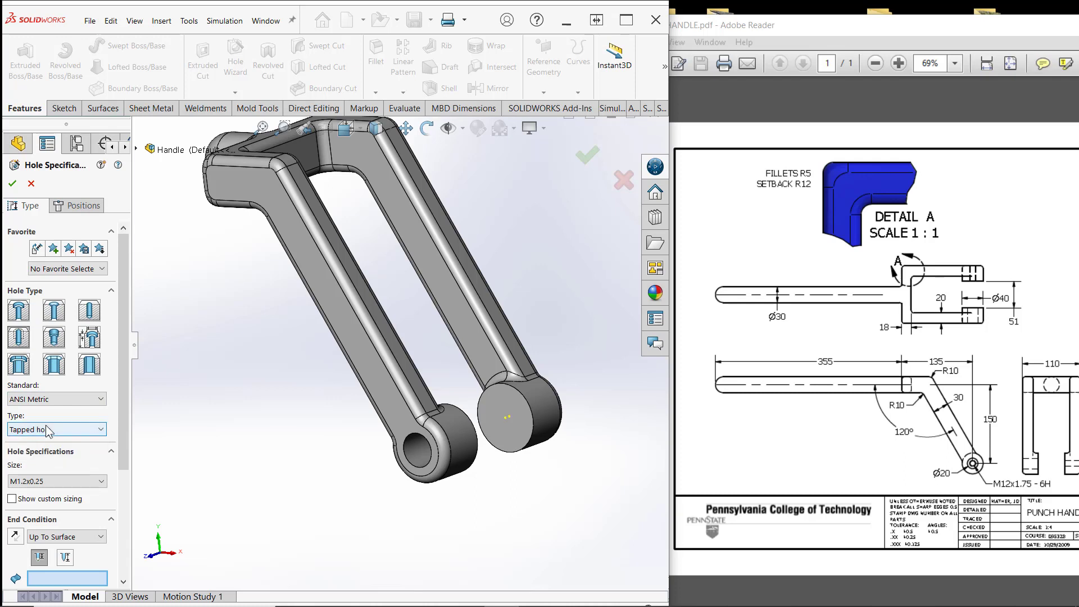
pyautogui.click(65, 481)
pyautogui.scroll(-3, 62, 465)
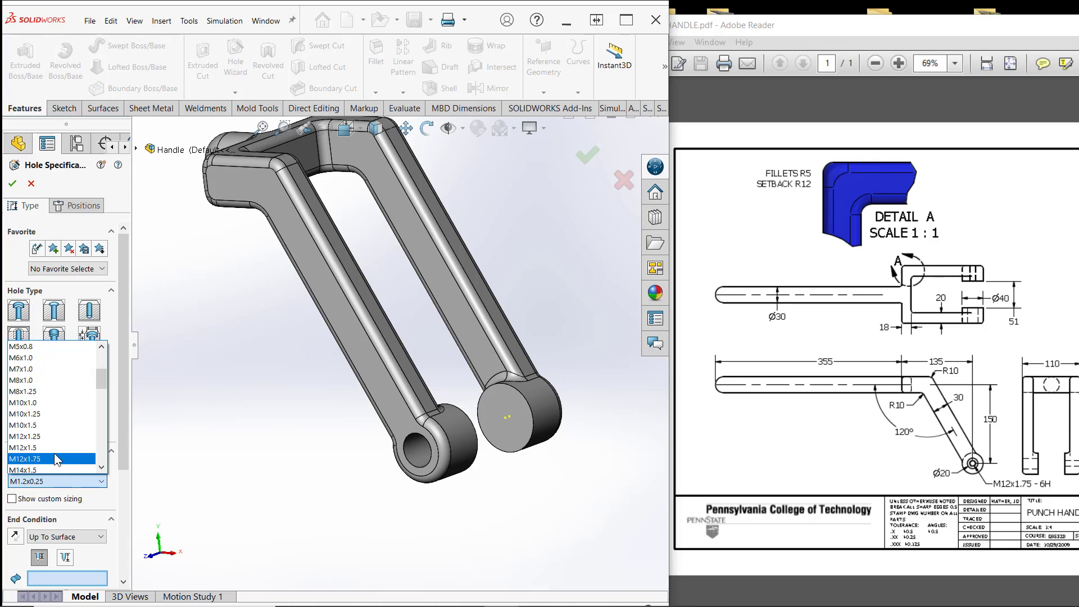
pyautogui.click(54, 458)
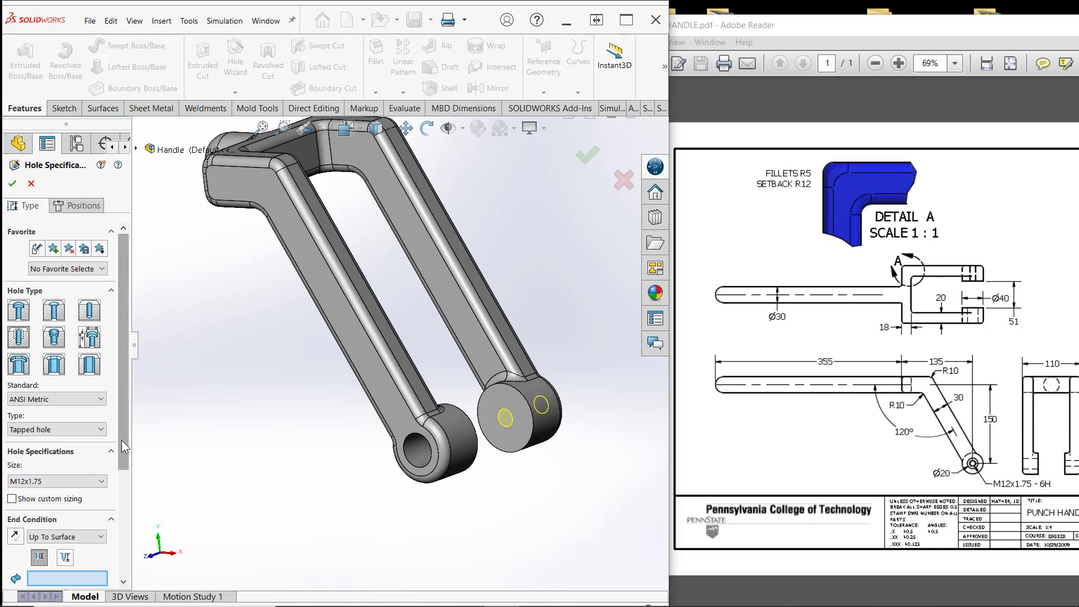
# Set the tapped hole's end condition to Through All and create it
pyautogui.moveTo(121, 440); pyautogui.dragTo(111, 555)
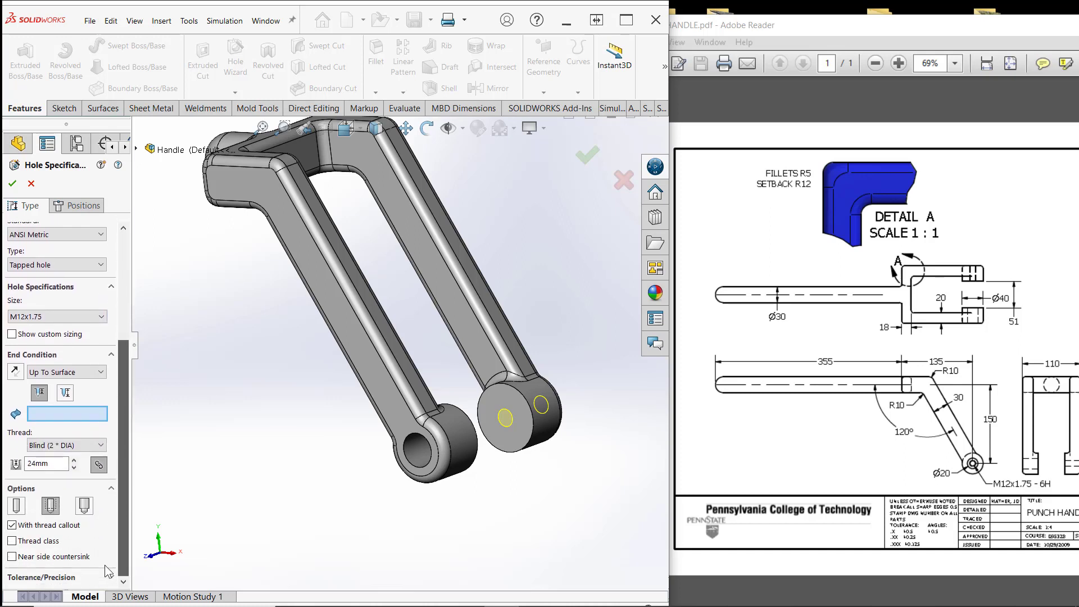
pyautogui.click(66, 372)
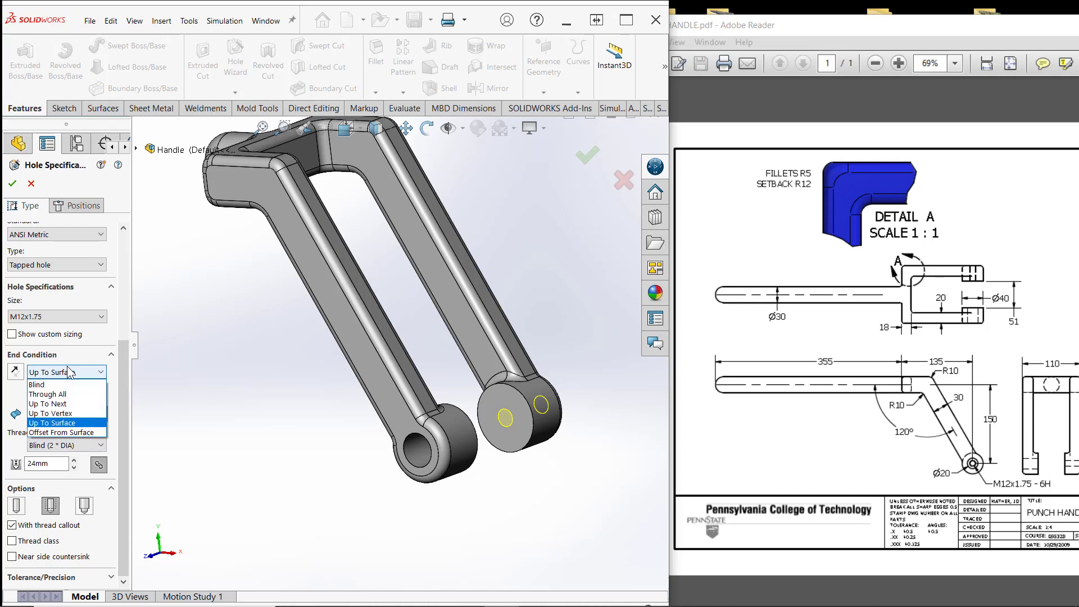
pyautogui.click(53, 395)
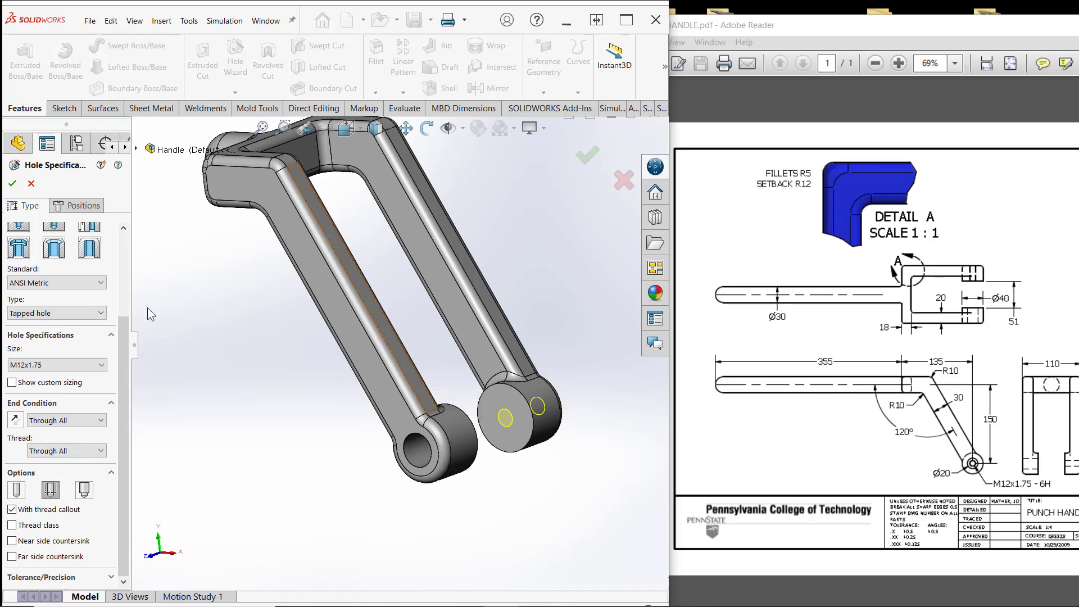
pyautogui.click(13, 184)
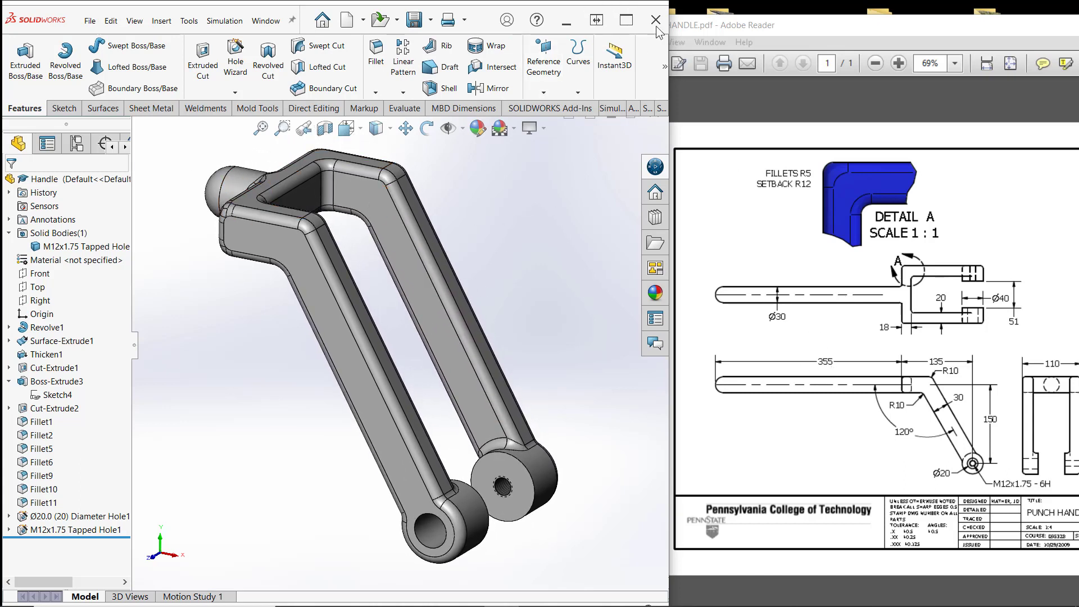
# Edit the sketch of the revolved handle, set the handle's length to 355 mm, and exit the sketch
pyautogui.click(626, 19)
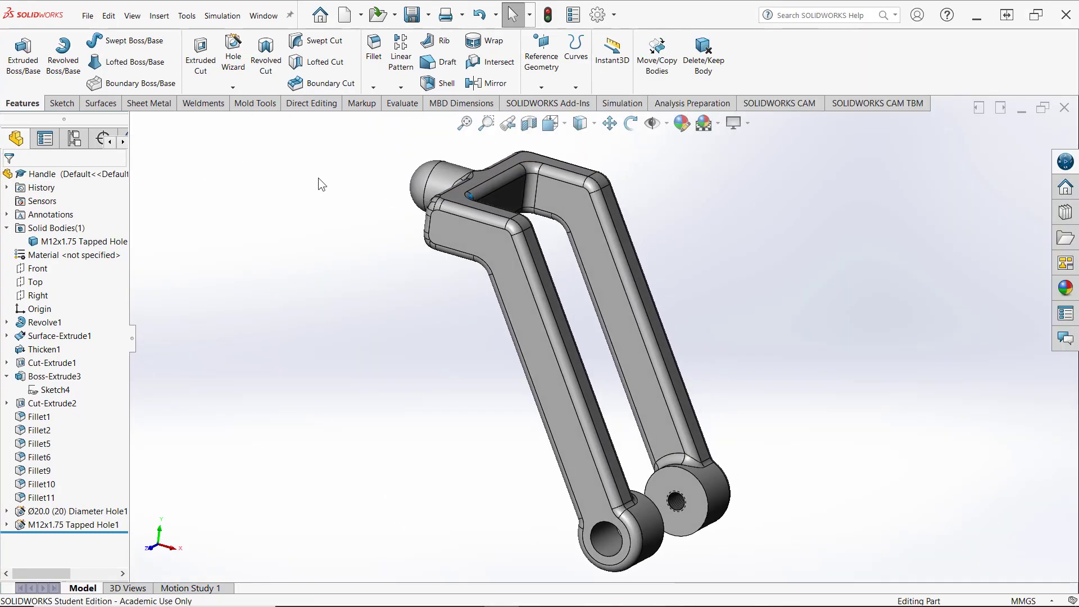
pyautogui.click(7, 322)
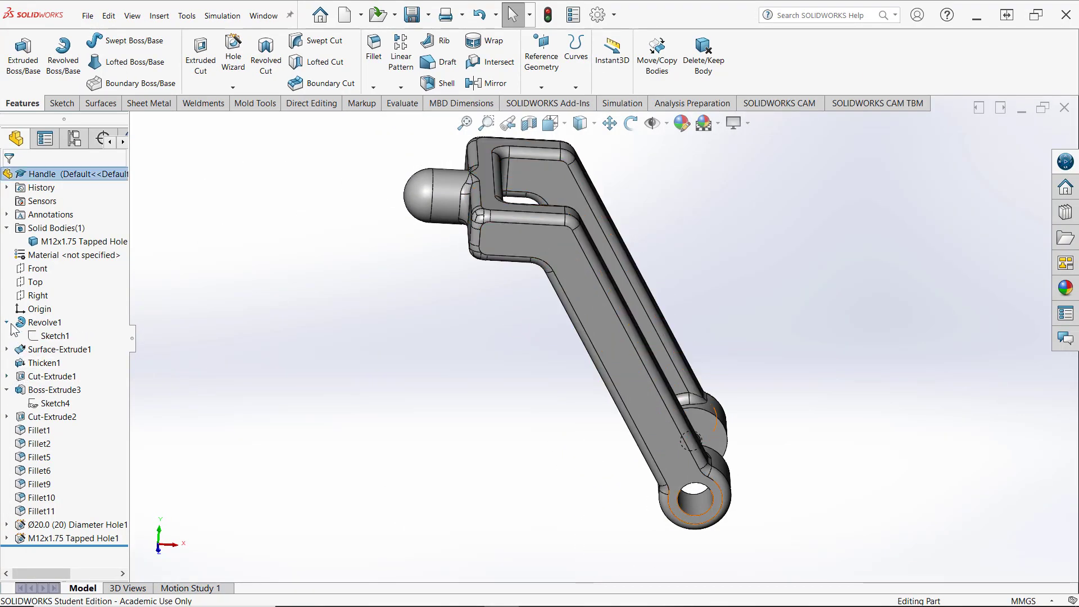
pyautogui.rightClick(52, 337)
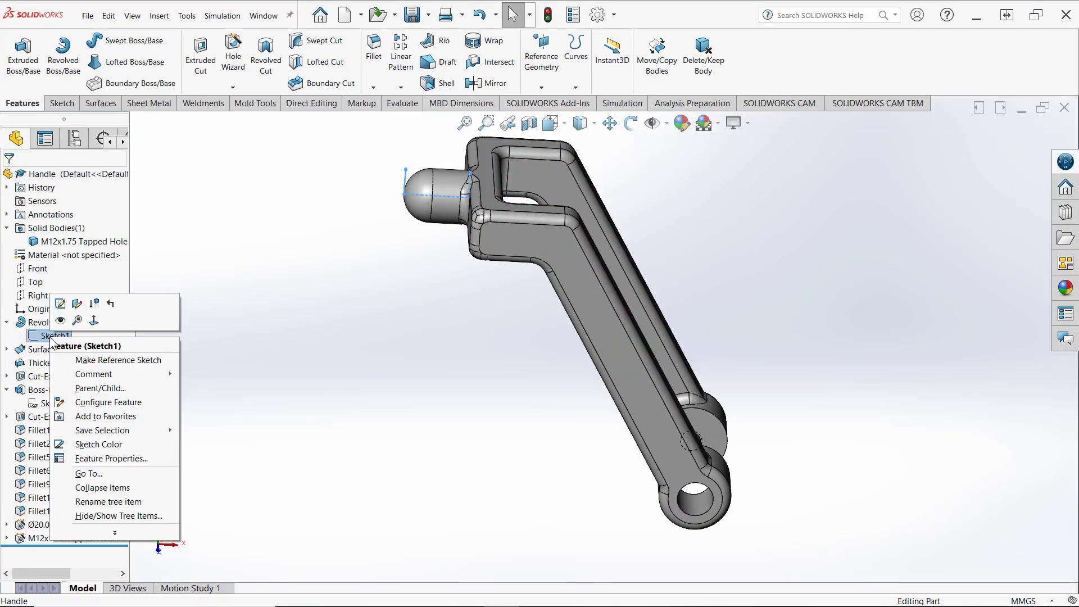
pyautogui.click(62, 304)
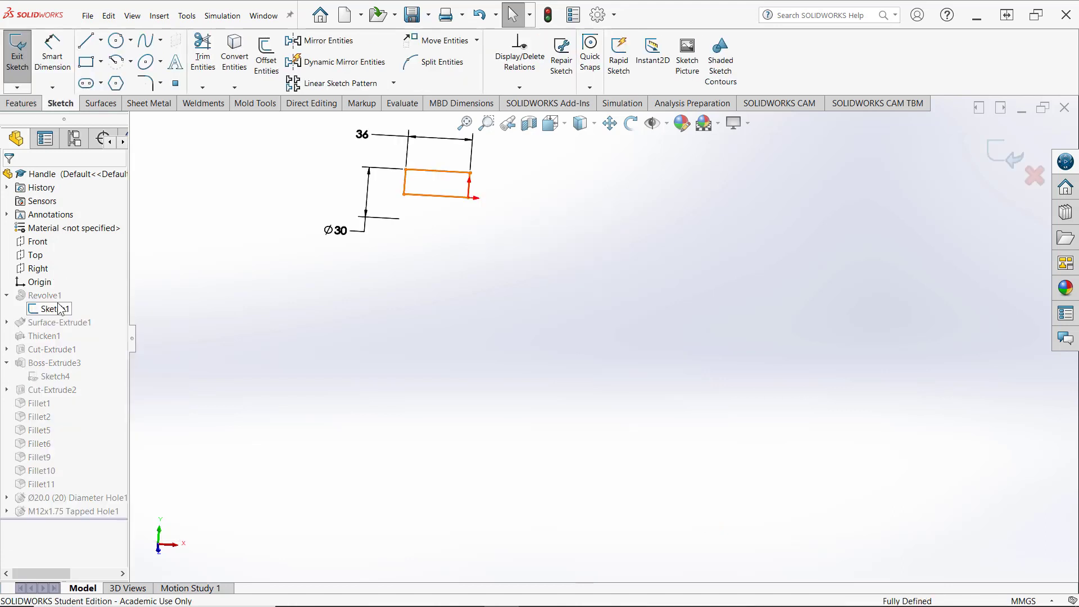
pyautogui.click(363, 134)
pyautogui.doubleClick(363, 134)
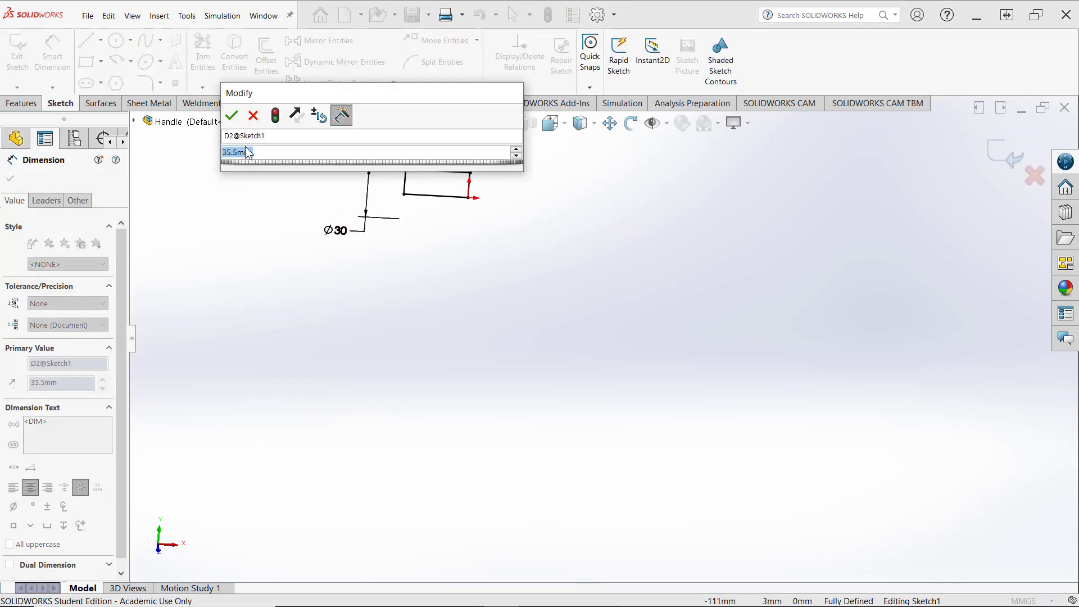
pyautogui.write('355')
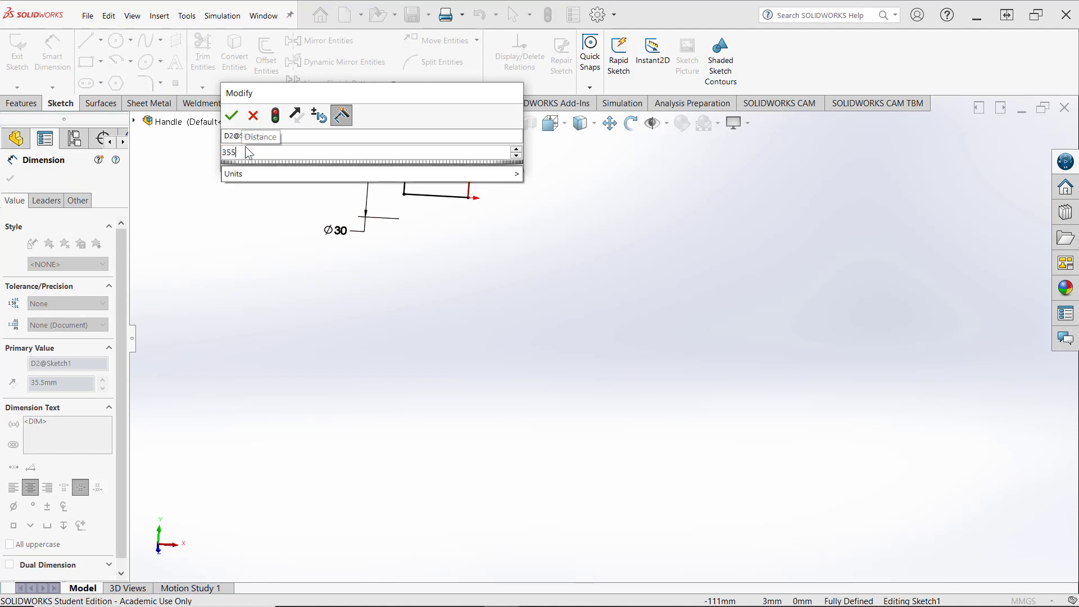
pyautogui.press('Return')
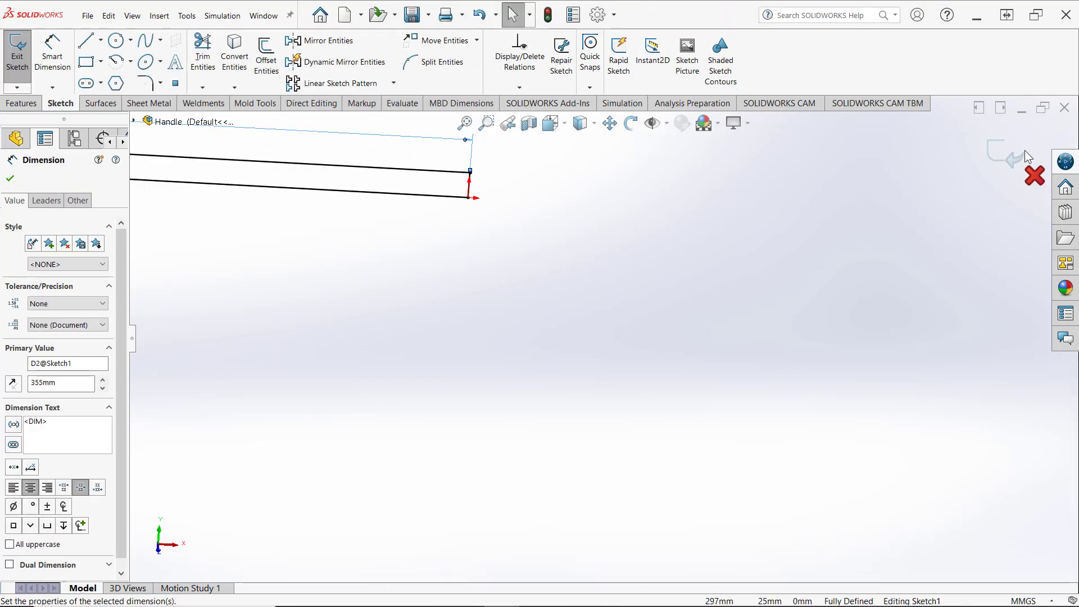
pyautogui.click(1011, 156)
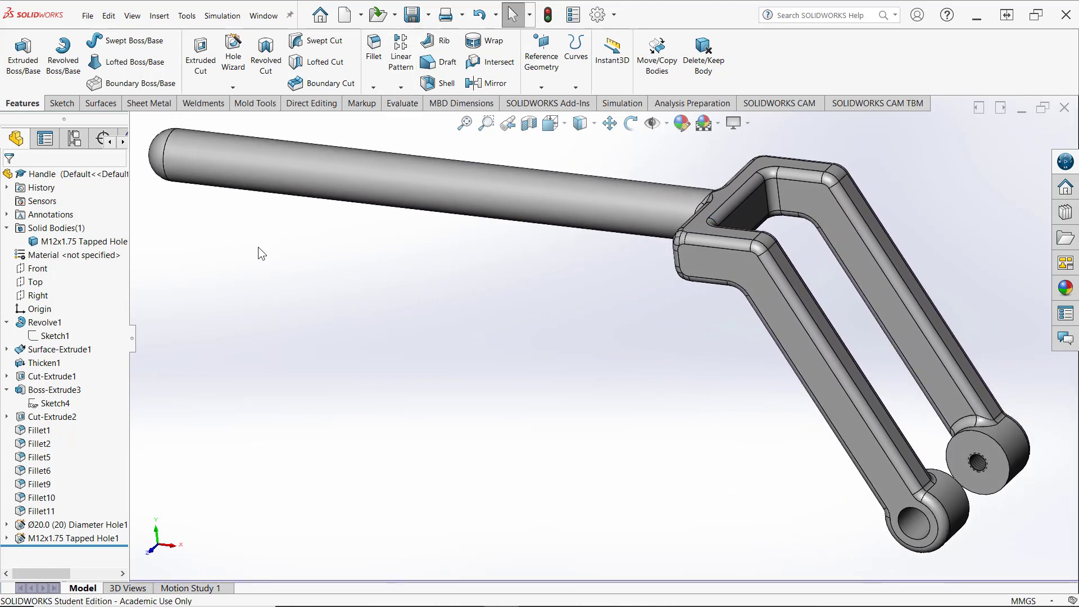
# Apply a blue colour from the standard swatches to the whole Handle part
pyautogui.rightClick(45, 179)
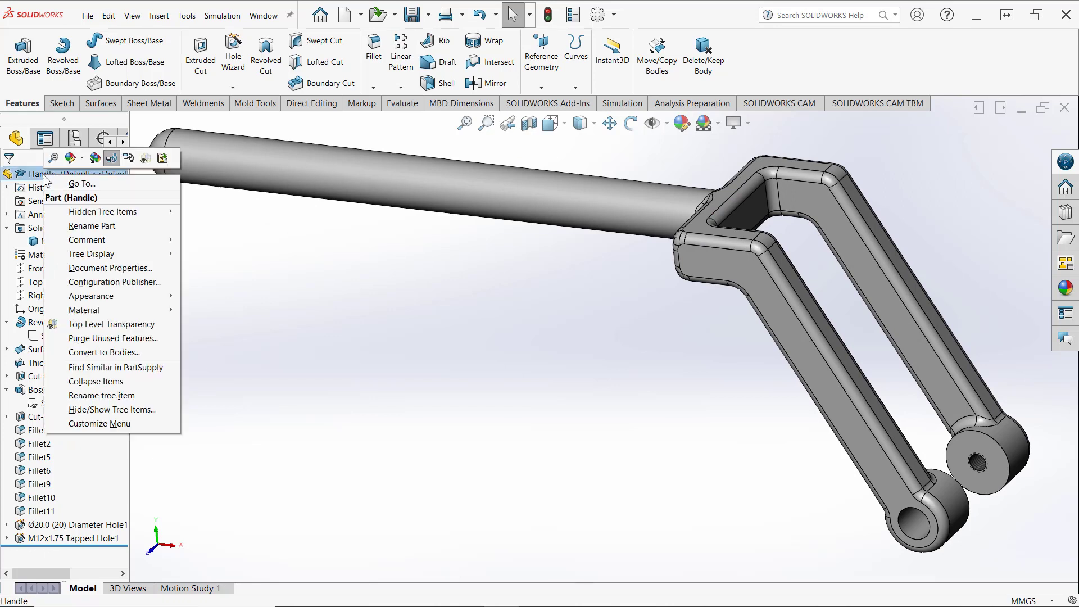
pyautogui.click(74, 161)
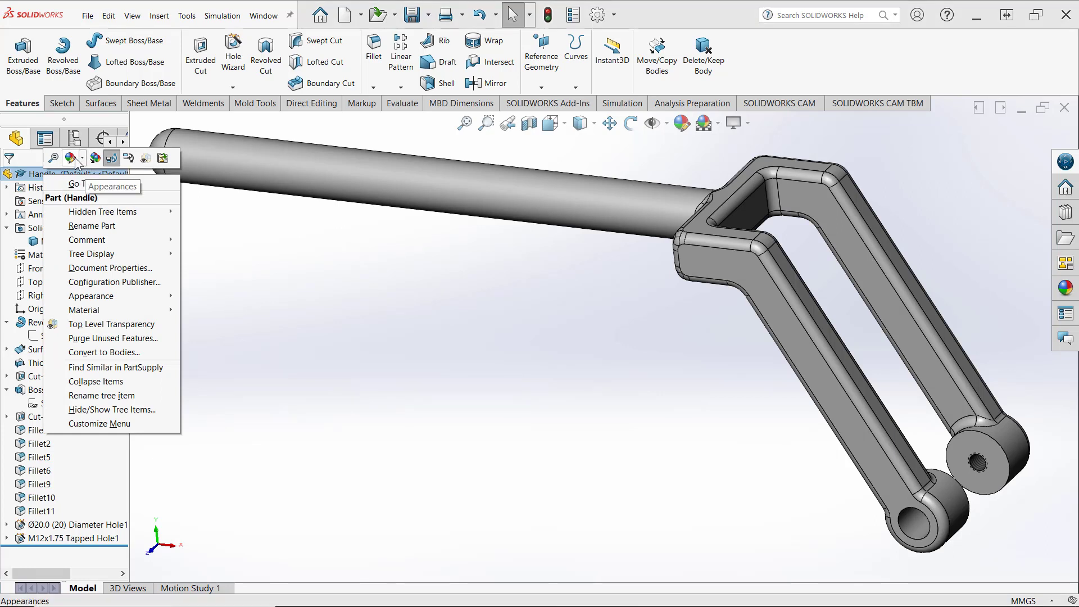
pyautogui.click(82, 163)
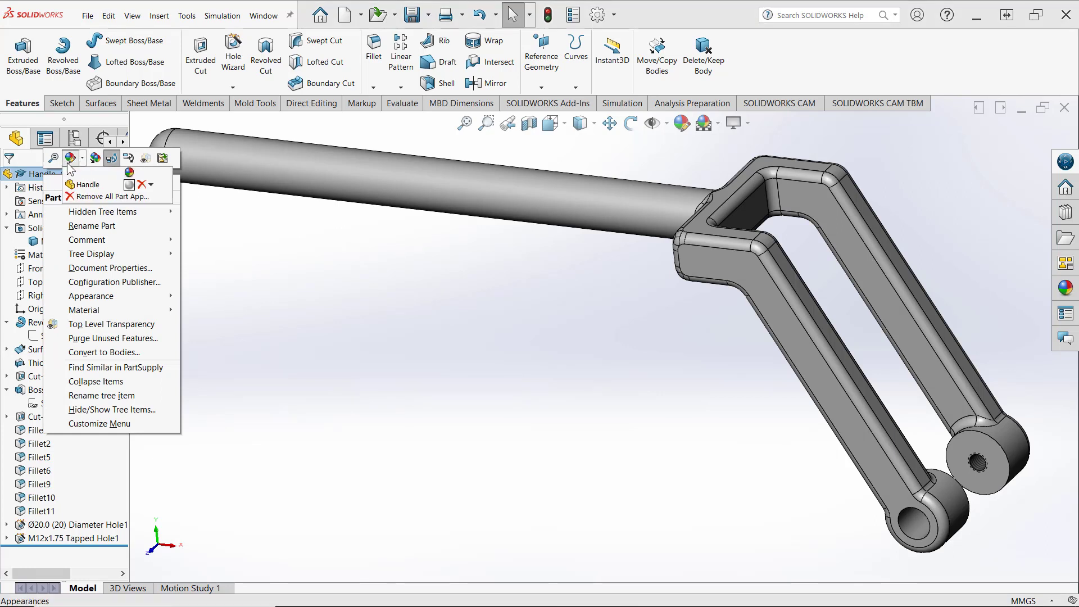
pyautogui.click(130, 186)
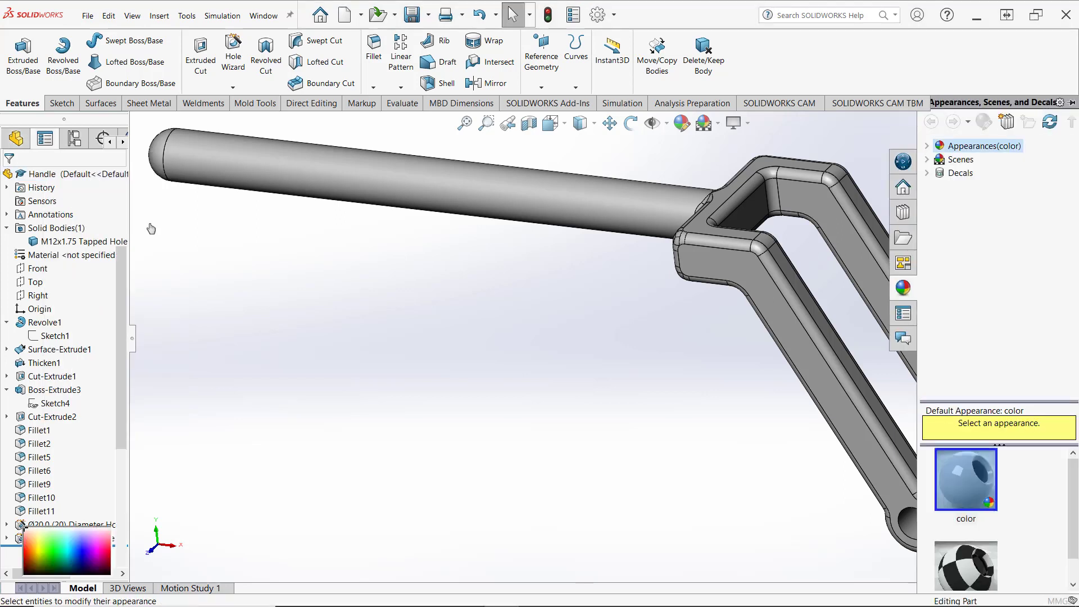
pyautogui.click(74, 457)
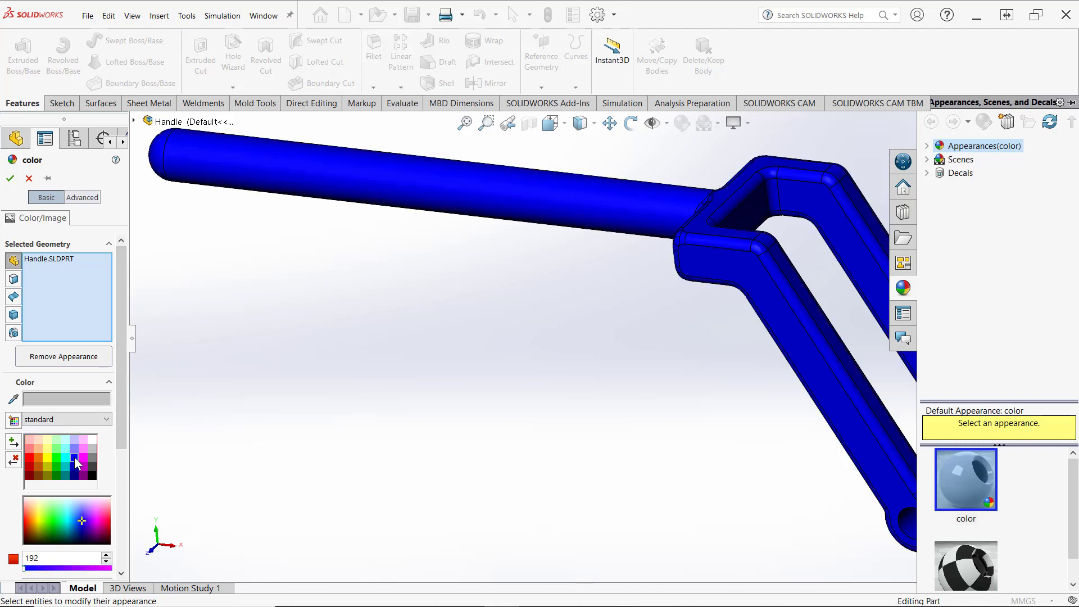
pyautogui.click(10, 180)
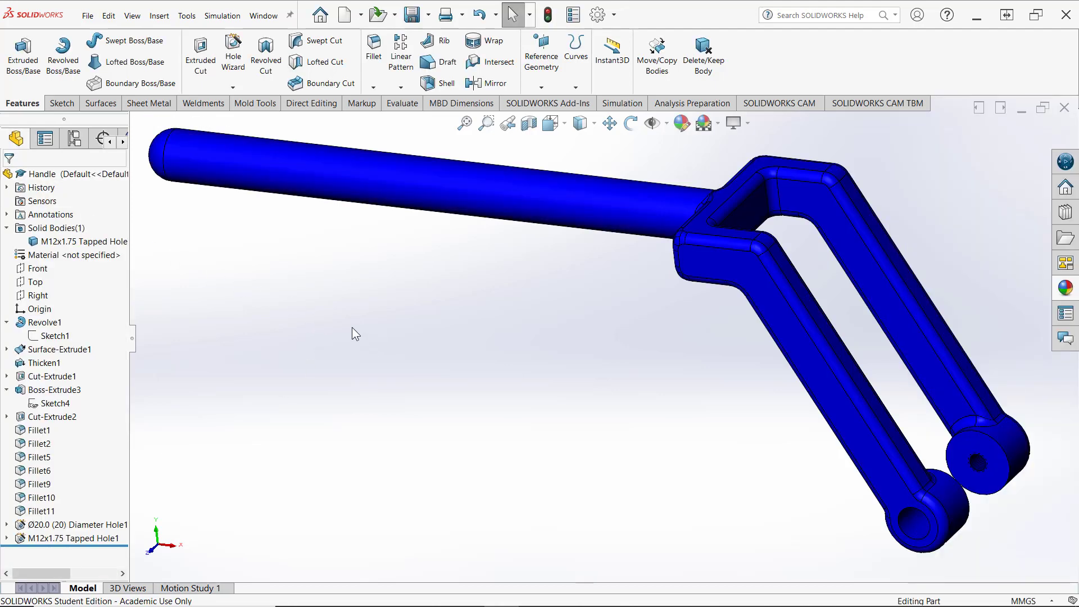
# Give the inner circular face of the tapped-hole boss a face-level light grey colour from the standard swatches
pyautogui.scroll(-3, 1045, 513)
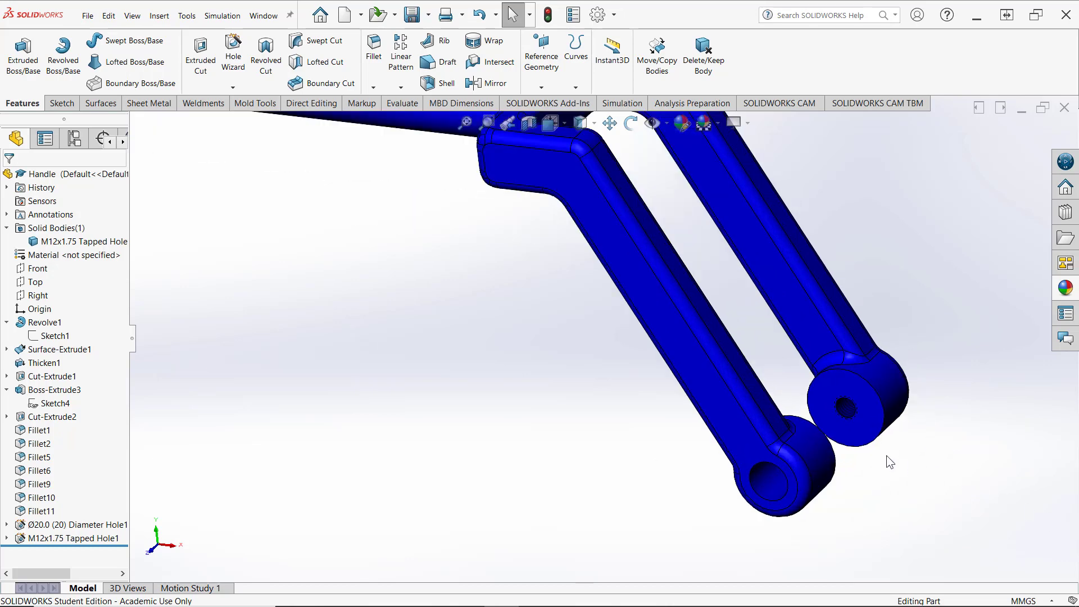
pyautogui.rightClick(852, 431)
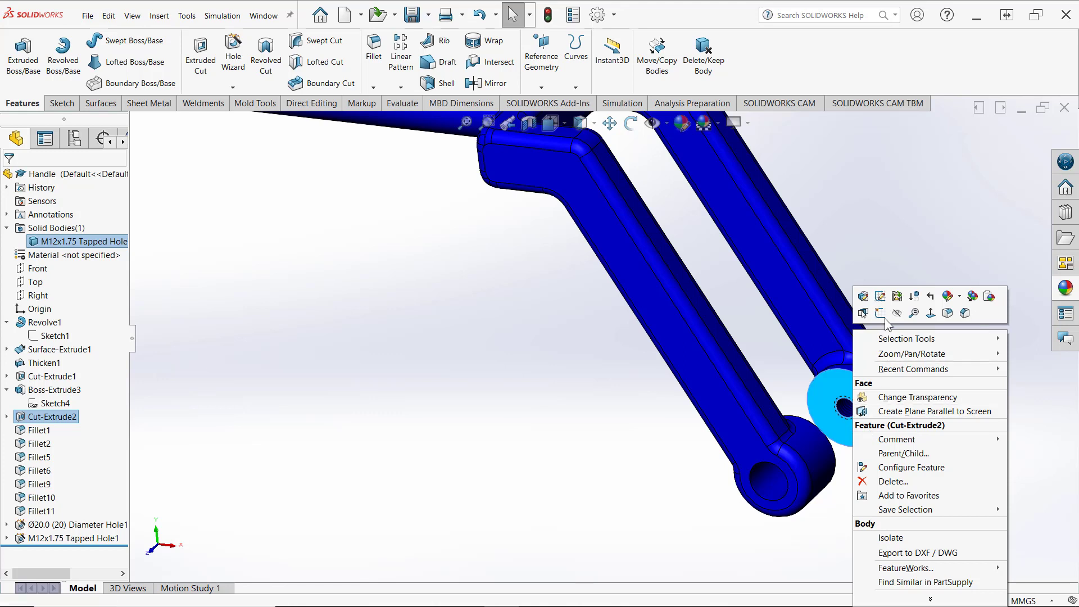
pyautogui.click(961, 298)
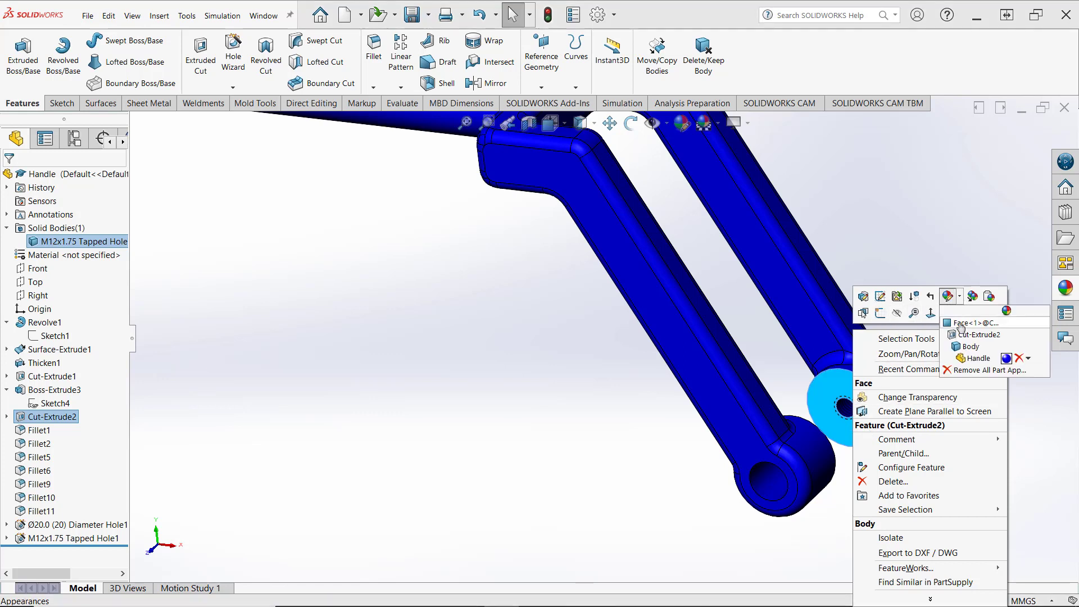
pyautogui.click(961, 324)
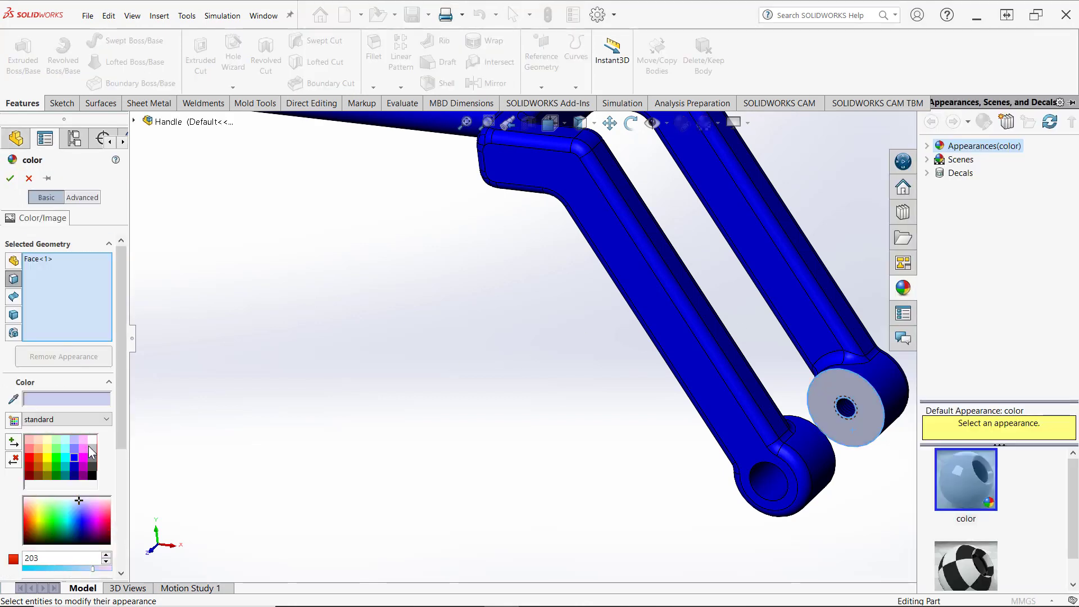
pyautogui.click(91, 450)
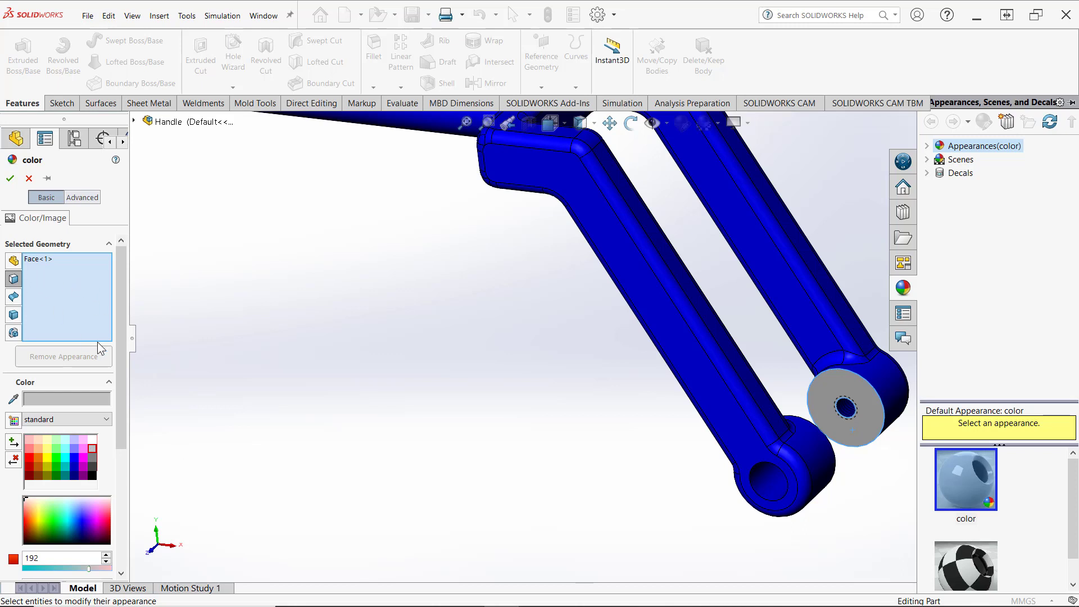
# Add the Ø20 hole's cylindrical face to the grey colour selection and try the M12 tapped hole's face as well
pyautogui.click(767, 482)
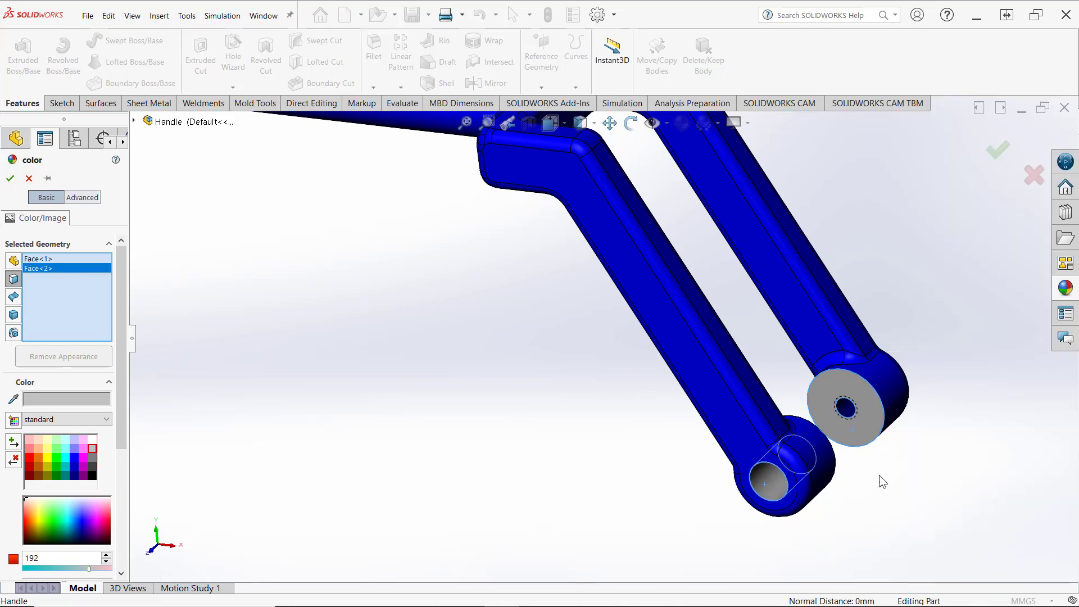
pyautogui.scroll(-3, 879, 481)
pyautogui.scroll(-4, 553, 312)
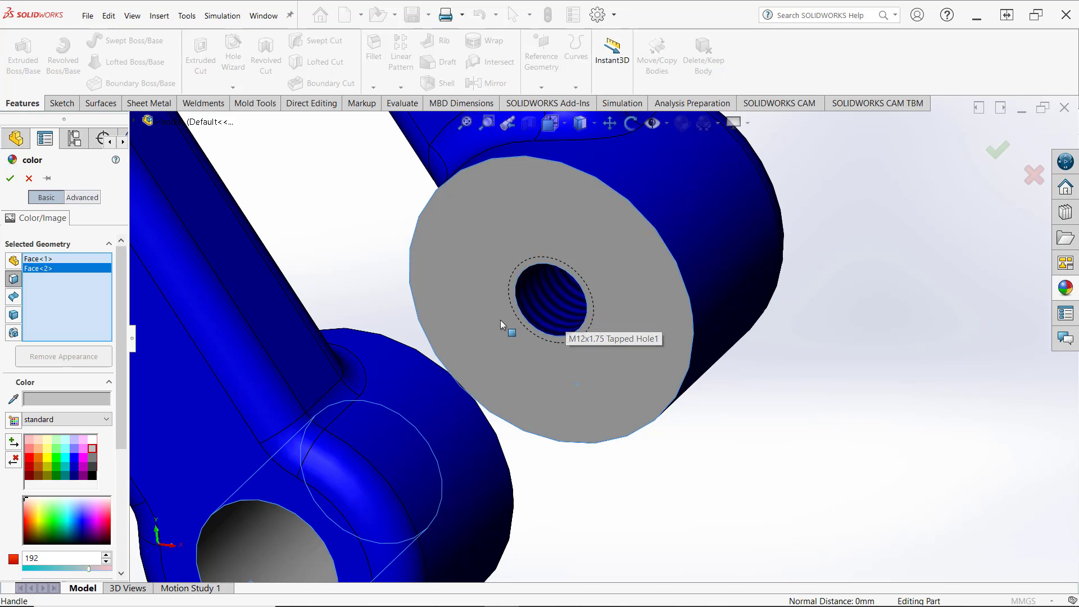
pyautogui.click(552, 316)
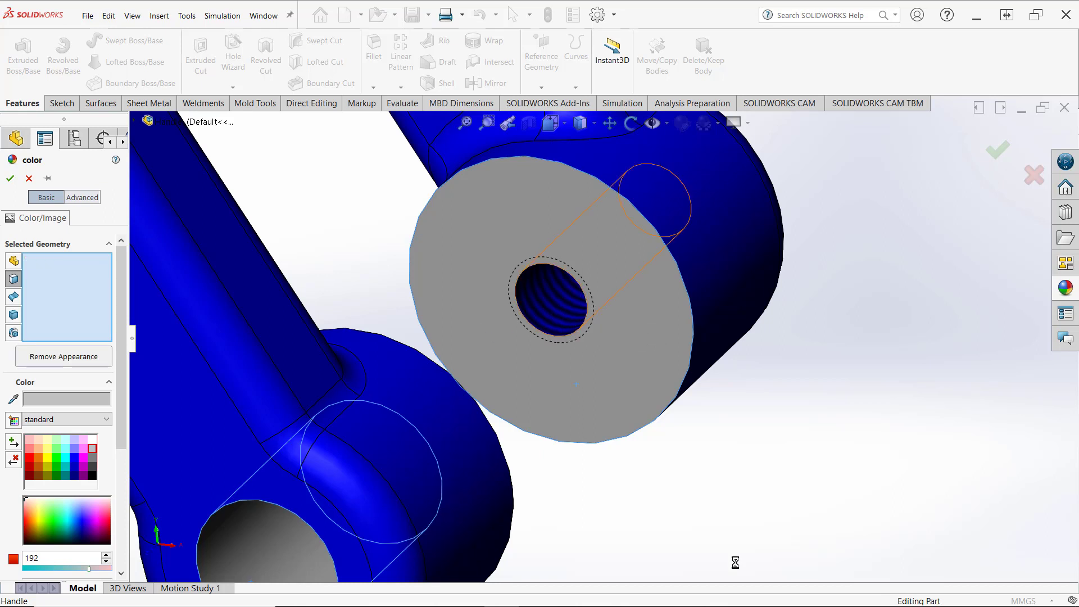
pyautogui.click(566, 324)
pyautogui.scroll(5, 788, 513)
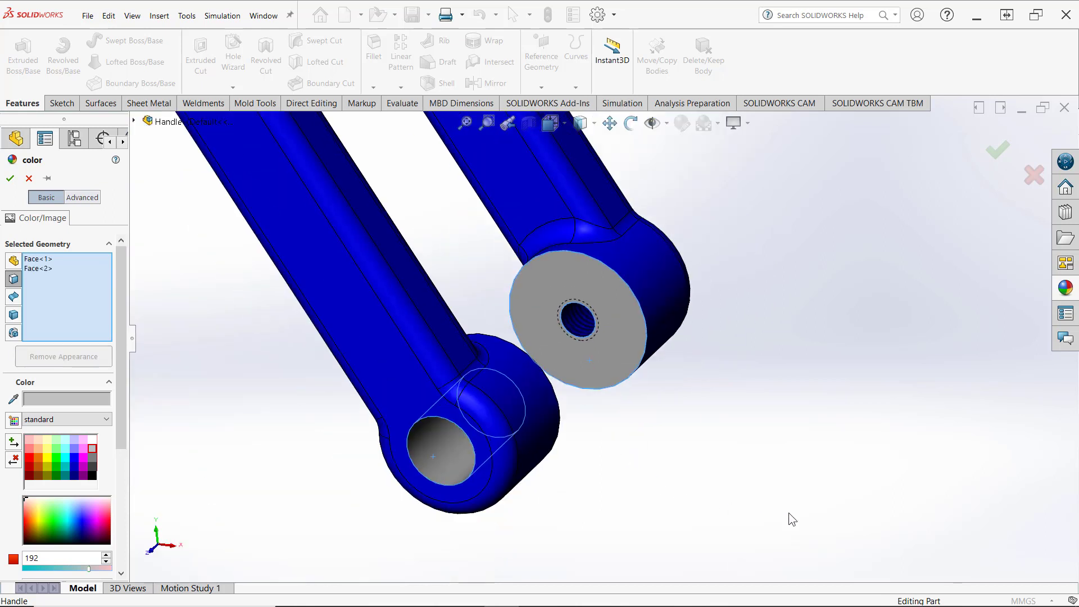
# Add the inner boss face around the Ø20 hole to the grey selection and apply the colour
pyautogui.moveTo(770, 509); pyautogui.dragTo(600, 484, button='middle')
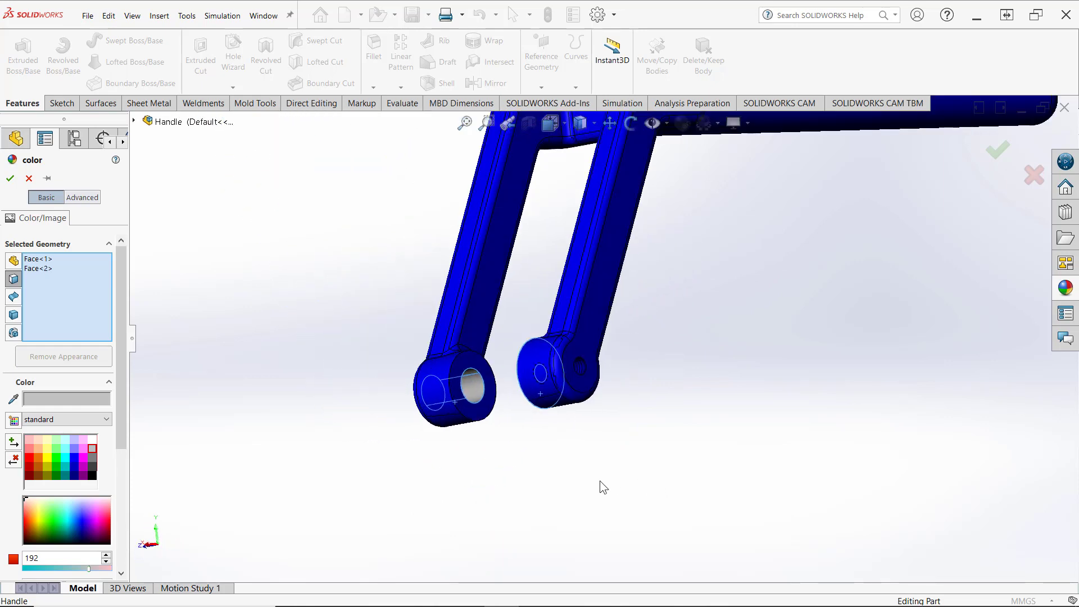
pyautogui.scroll(-6, 600, 484)
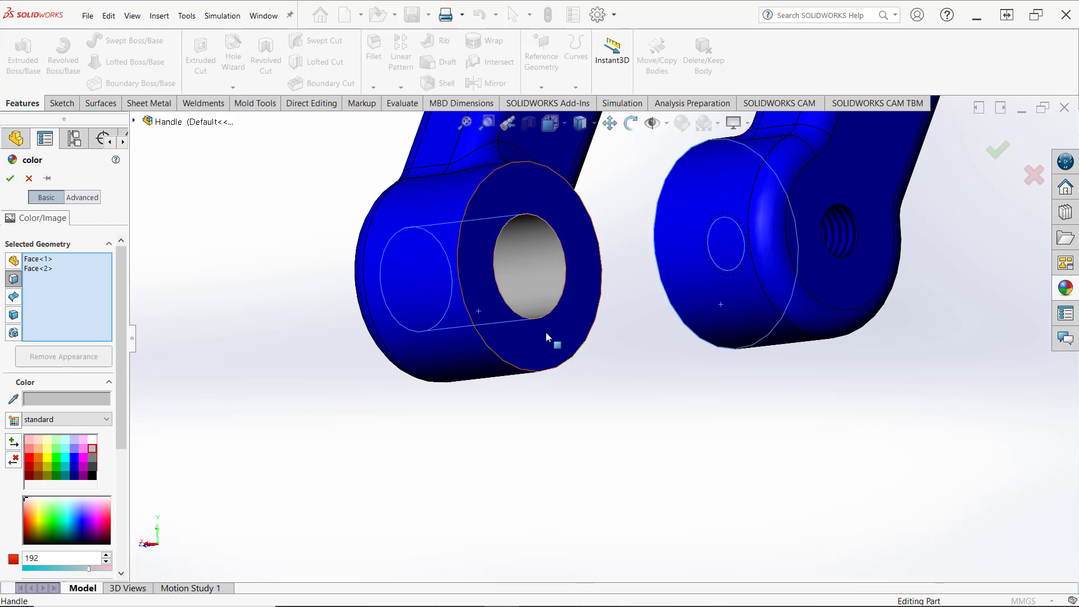
pyautogui.click(544, 353)
pyautogui.scroll(10, 509, 453)
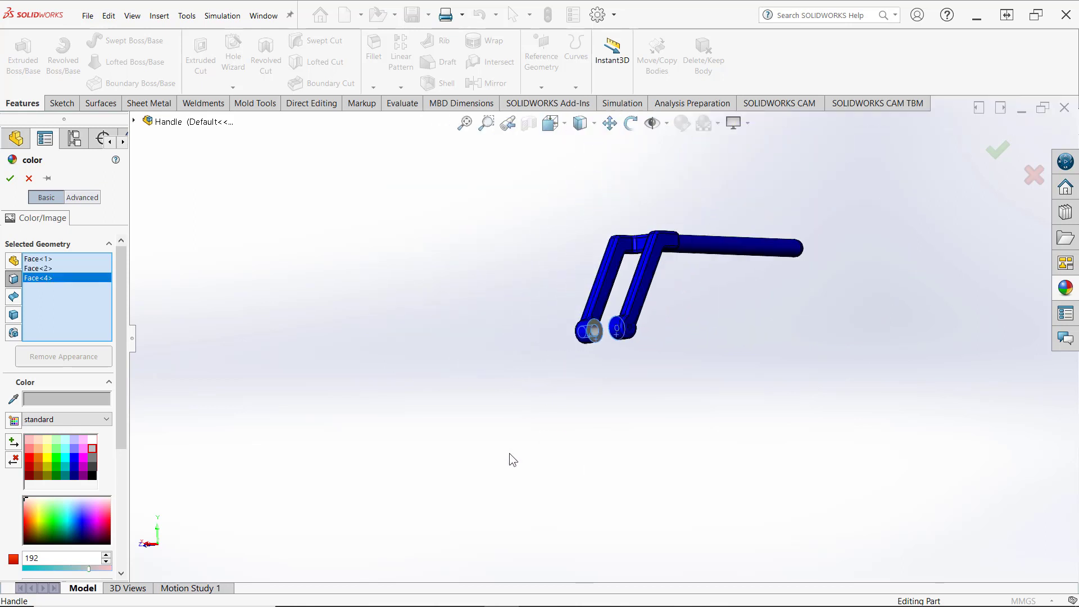
pyautogui.moveTo(509, 453); pyautogui.dragTo(541, 466, button='middle')
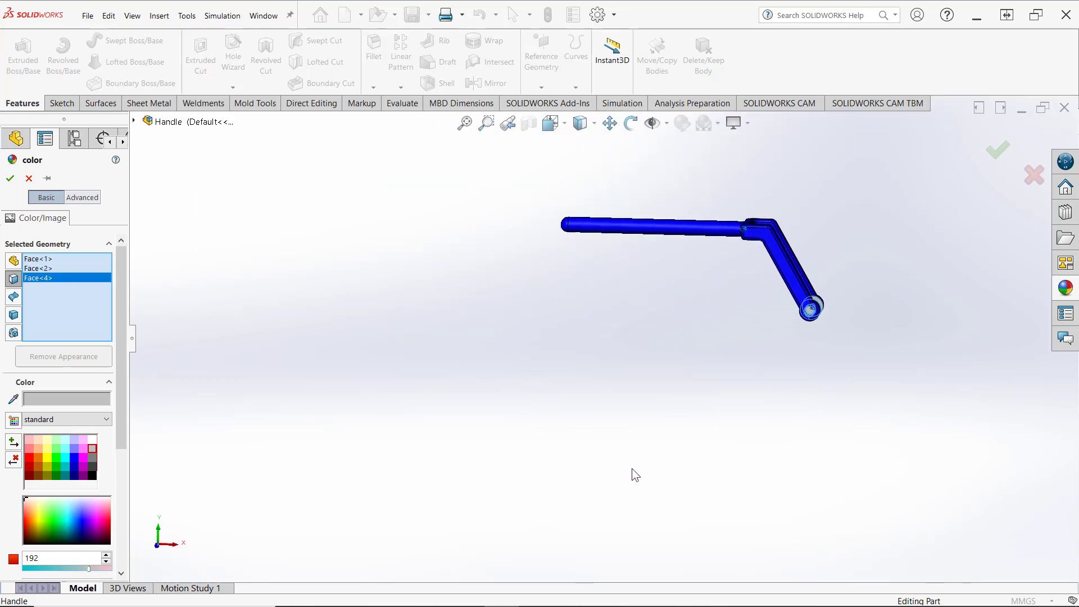
pyautogui.click(10, 180)
pyautogui.scroll(-2, 776, 210)
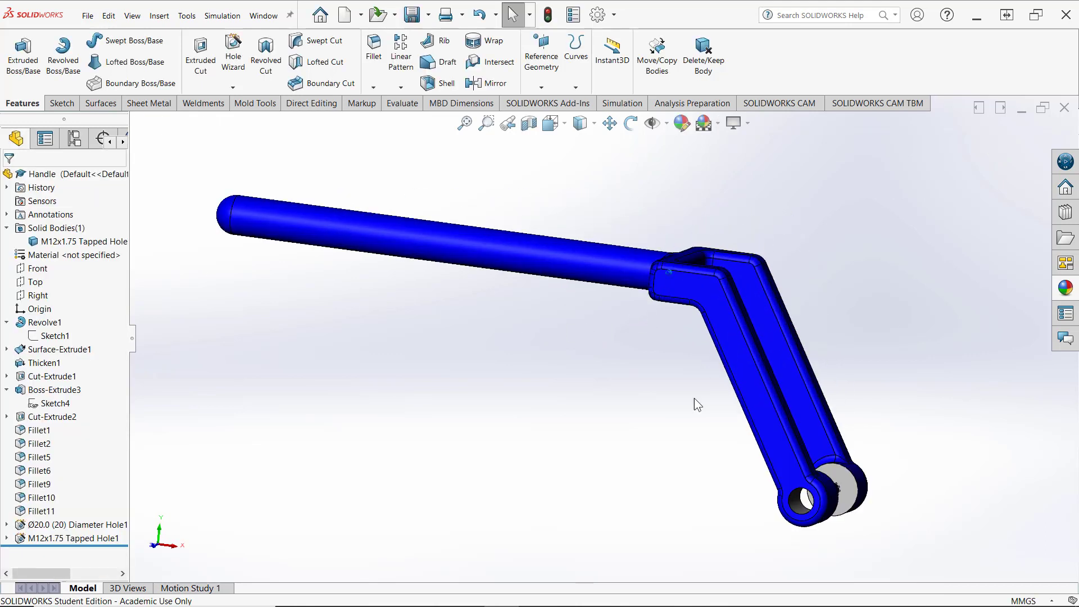
pyautogui.scroll(-3, 690, 407)
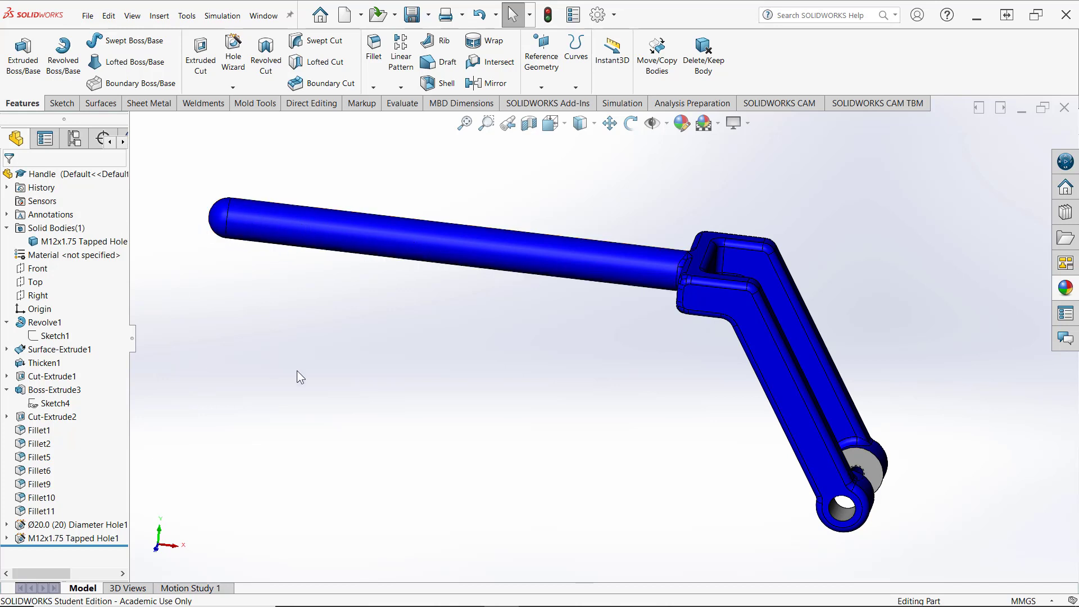
# Start a sketch on the Front plane and draw a vertical line about 138 mm long crossing the cylindrical rod
pyautogui.press('f')
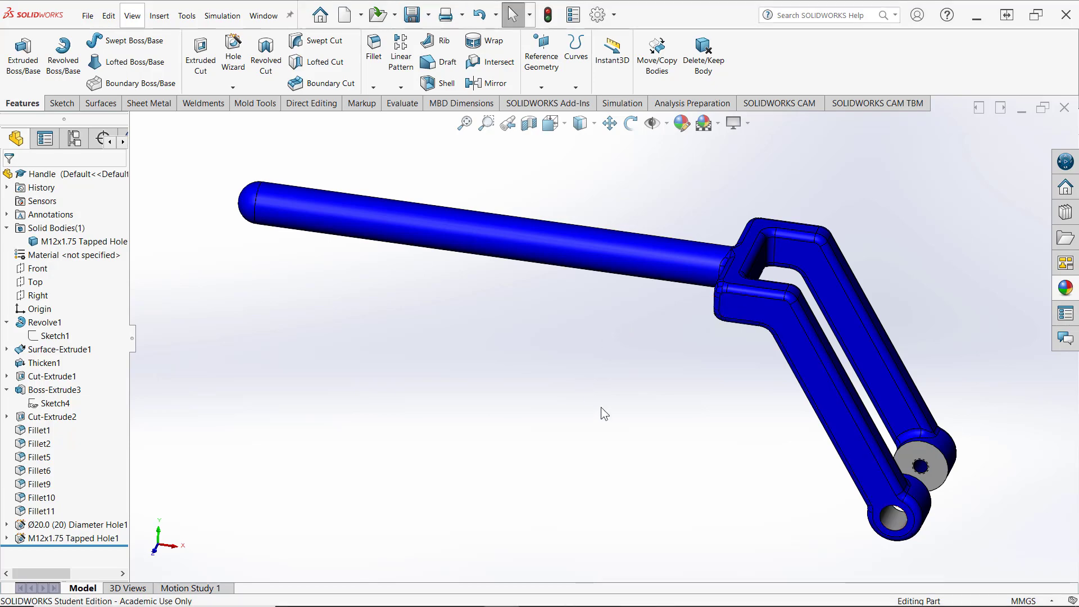
pyautogui.press('space')
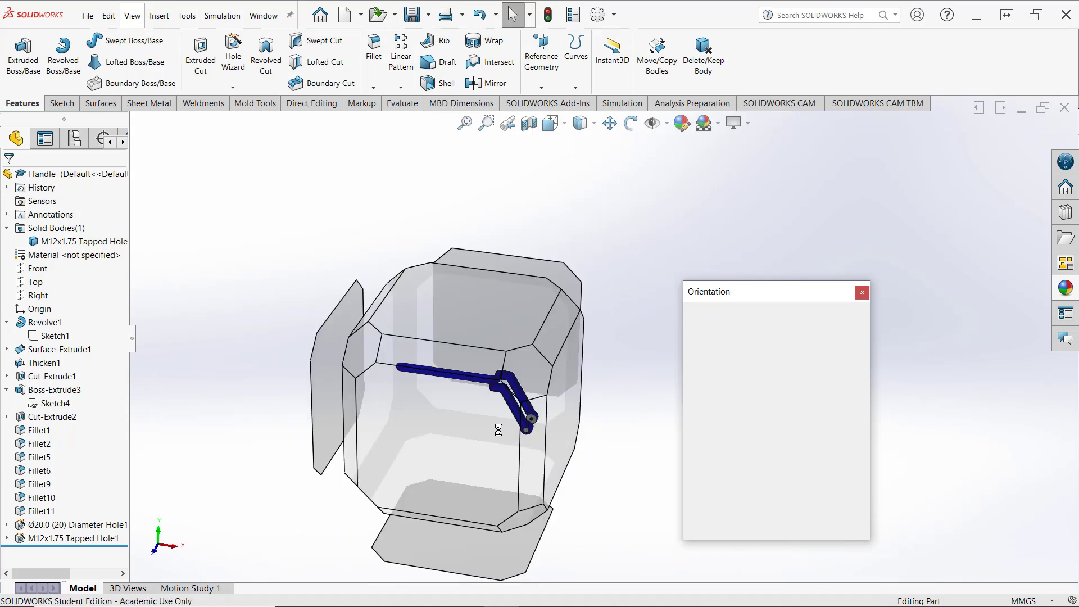
pyautogui.press('Escape')
pyautogui.hotkey('ctrl', '1')
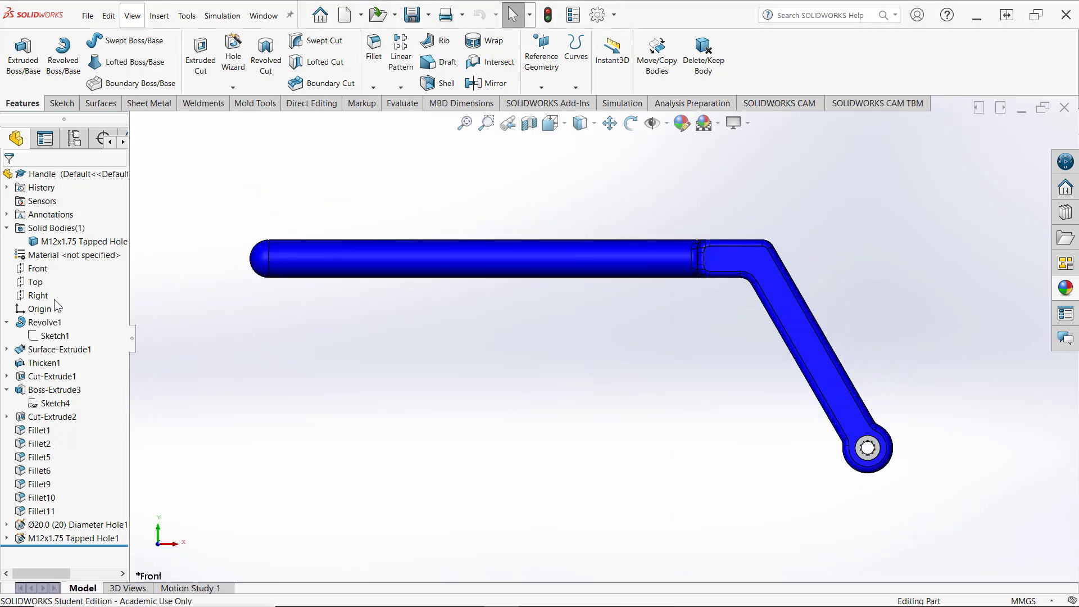
pyautogui.click(37, 268)
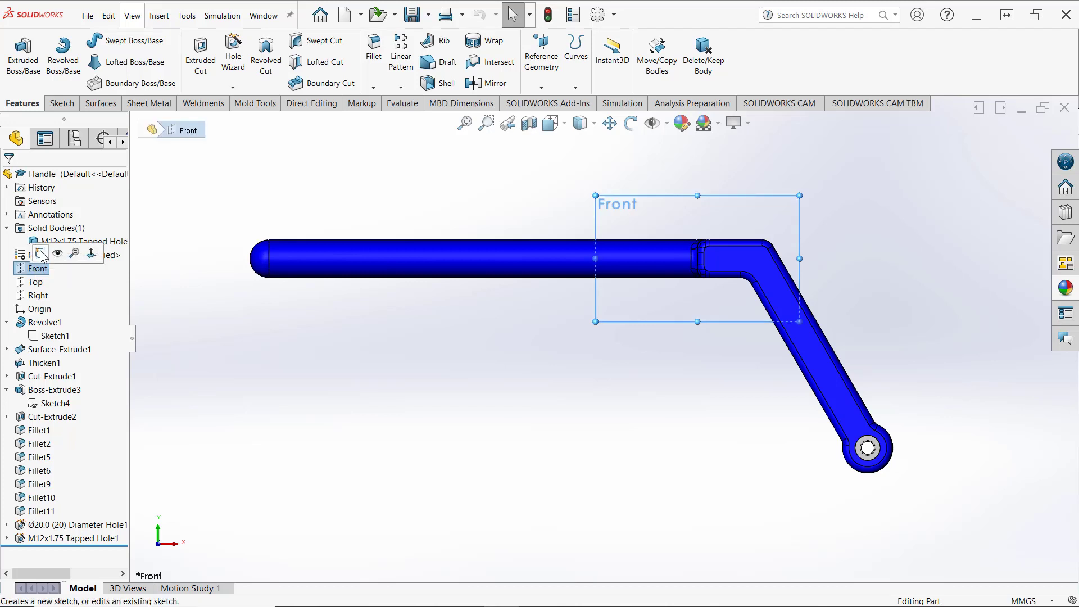
pyautogui.click(41, 254)
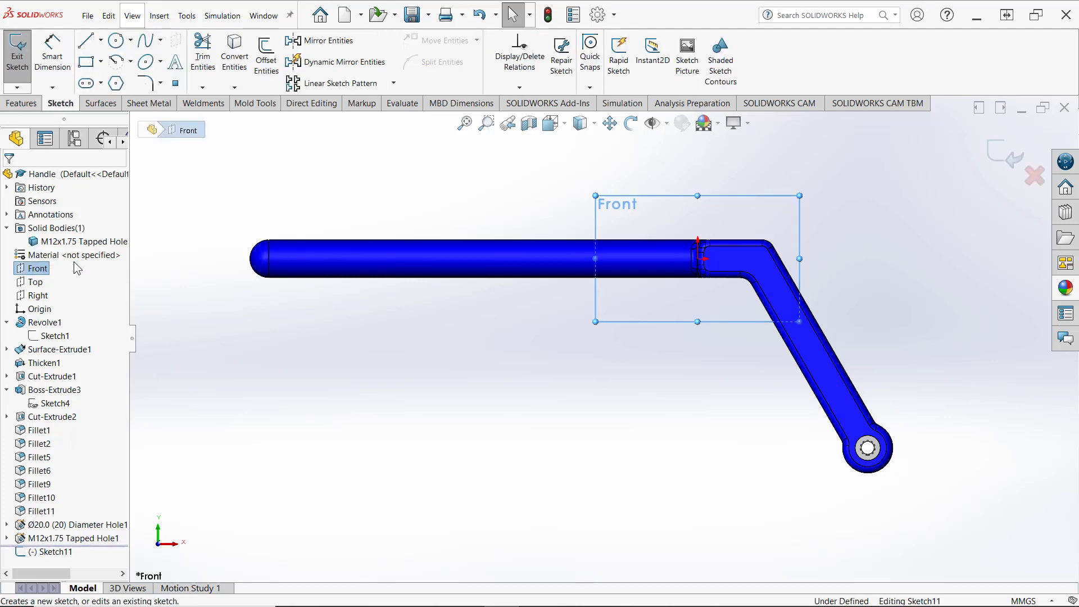
pyautogui.click(86, 41)
pyautogui.click(609, 177)
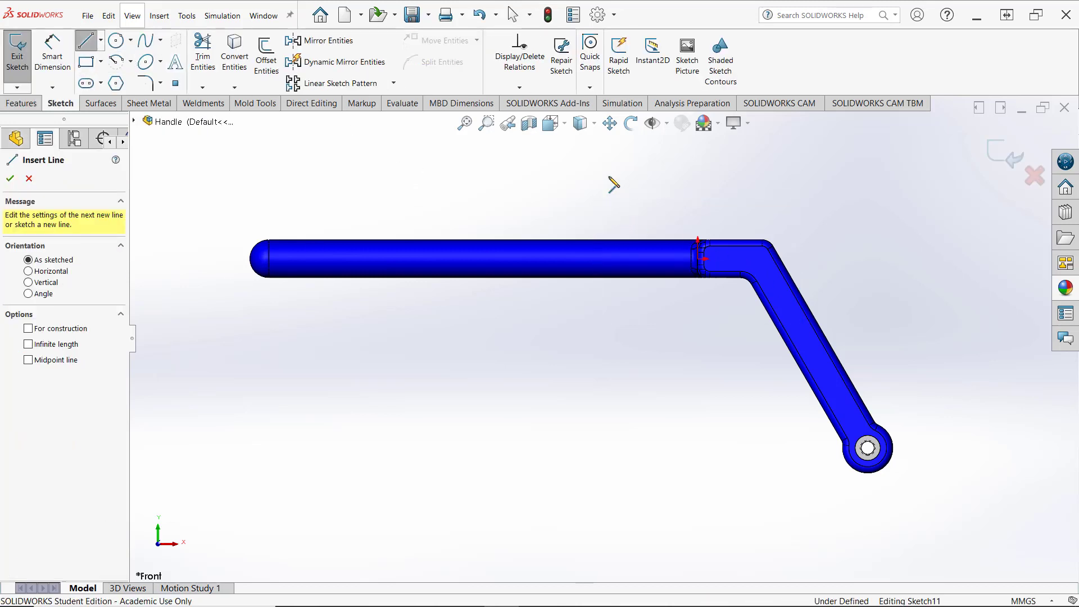
pyautogui.click(609, 350)
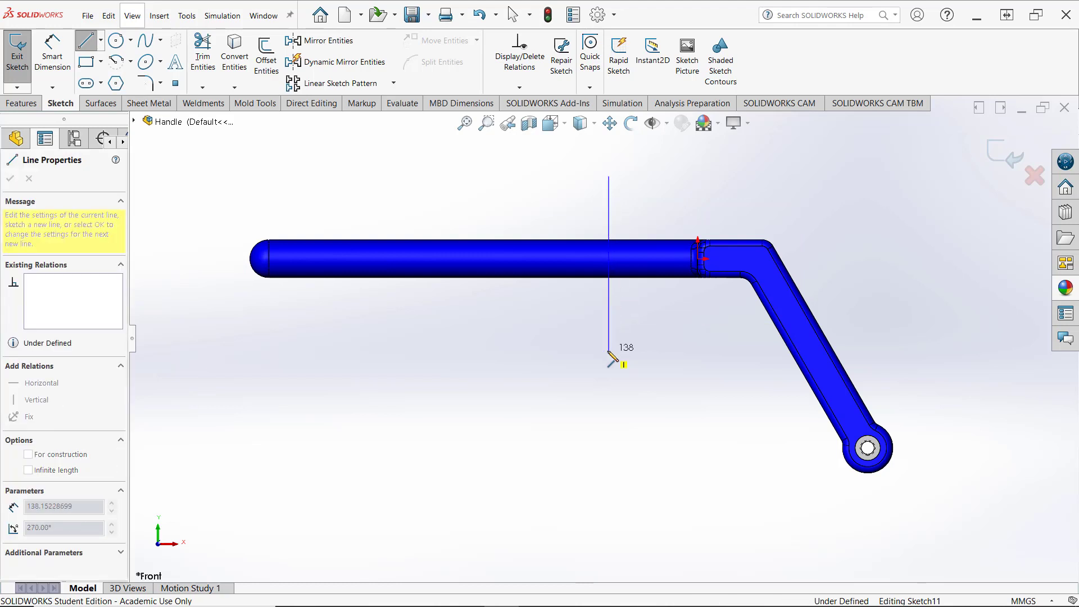
pyautogui.rightClick(609, 350)
pyautogui.click(632, 358)
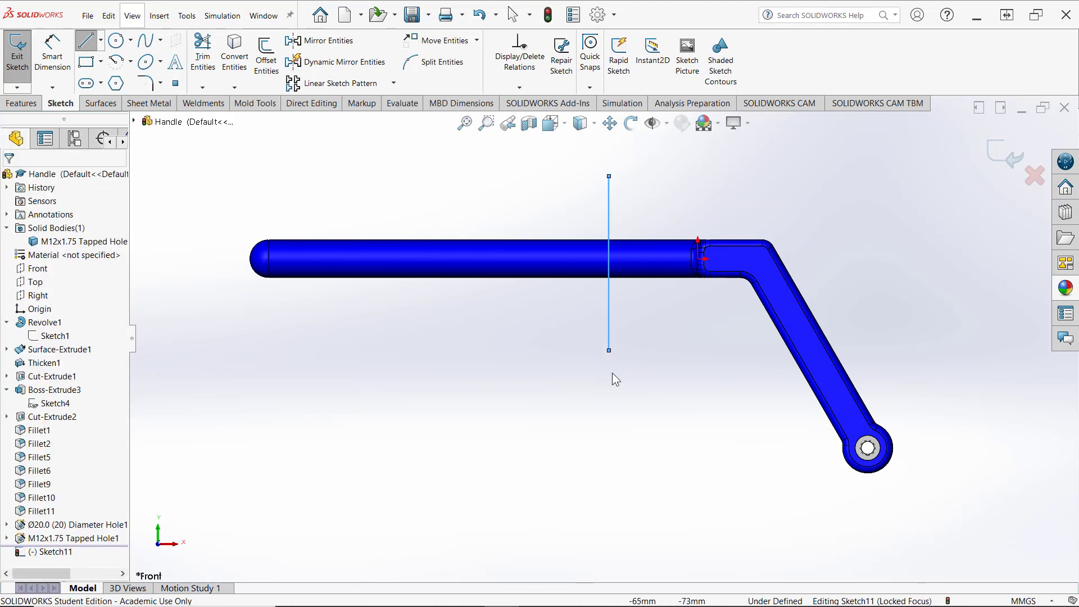
# Dimension the horizontal distance between the vertical line and the origin as 100 mm
pyautogui.click(609, 325)
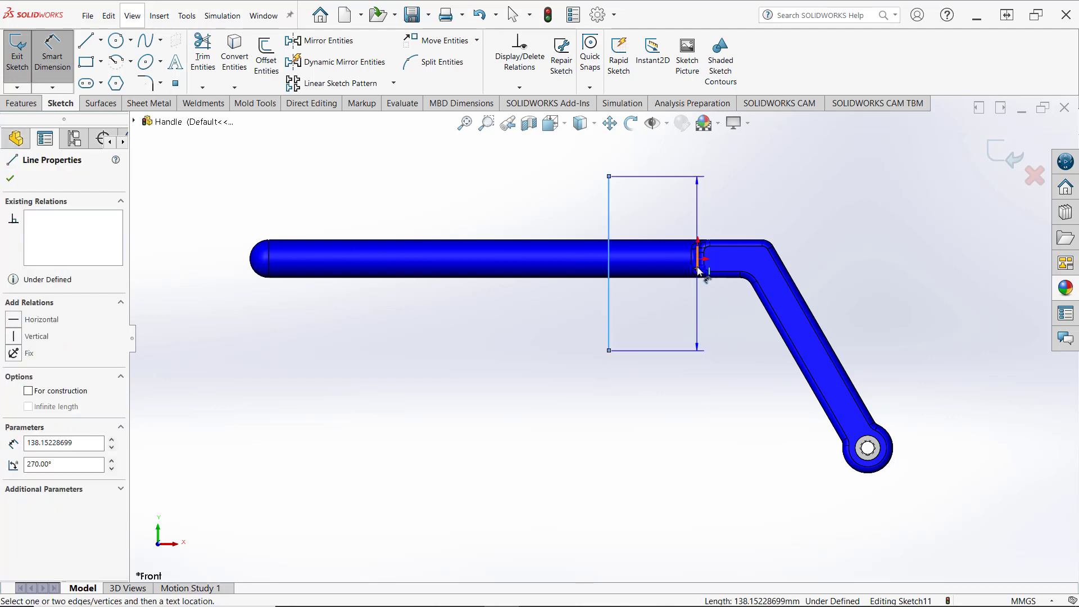
pyautogui.click(698, 259)
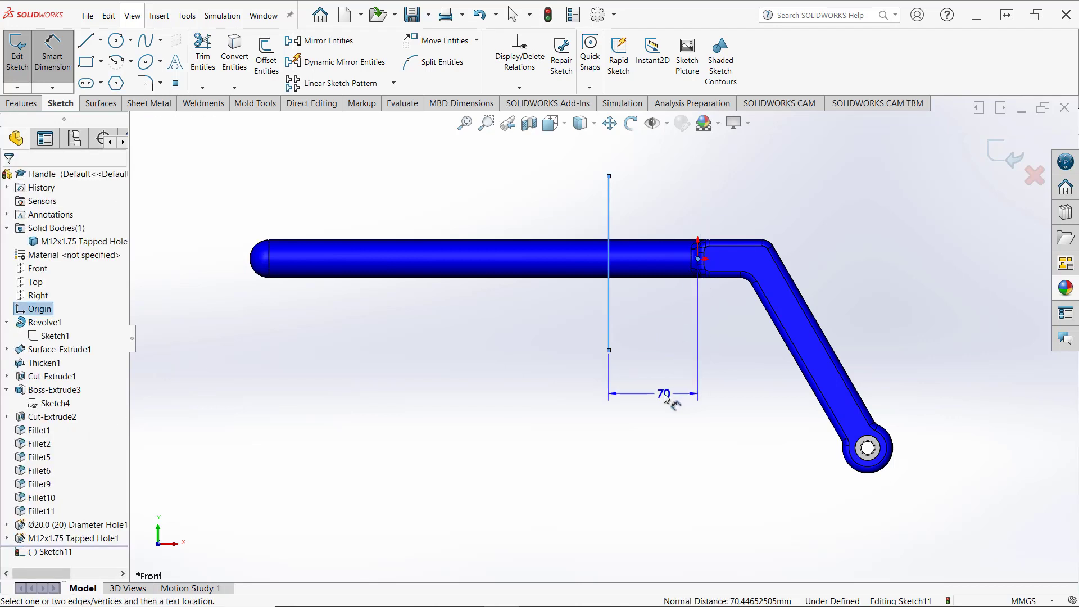
pyautogui.click(667, 399)
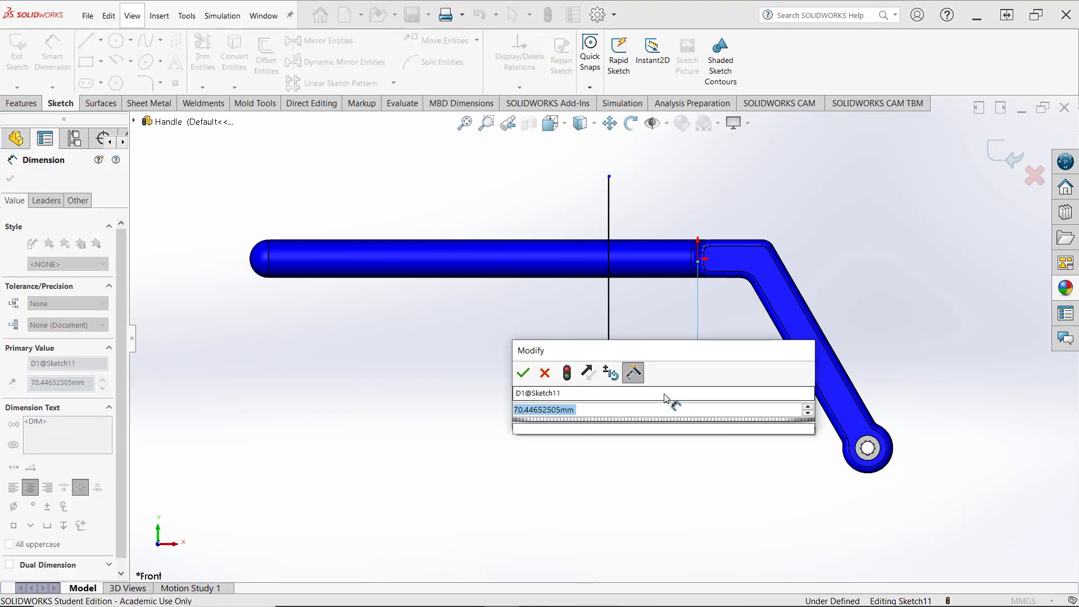
pyautogui.write('70')
pyautogui.press('Return')
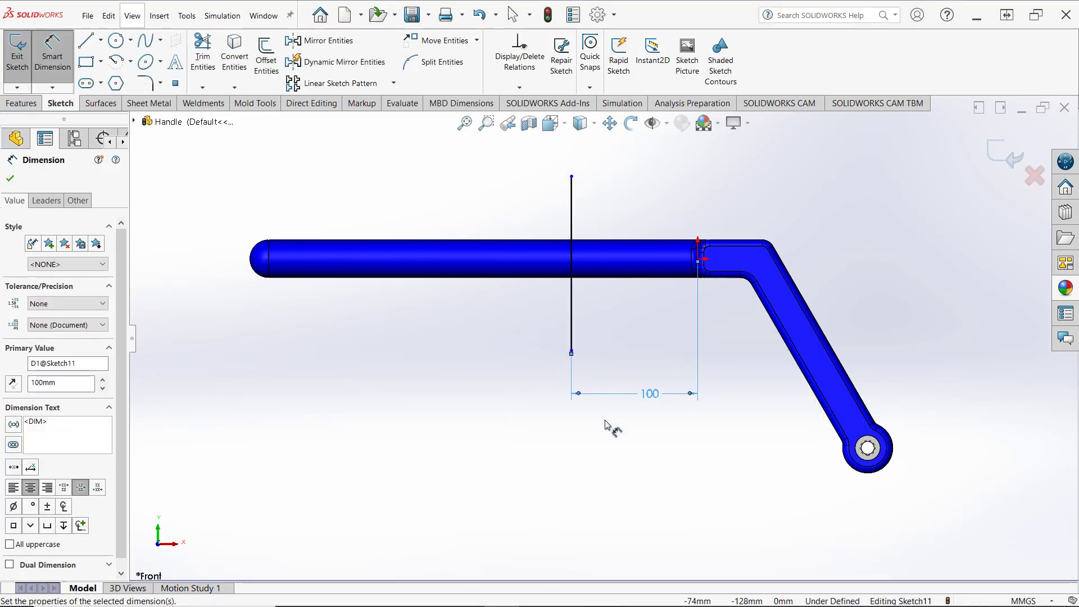
pyautogui.click(605, 421)
pyautogui.press('Escape')
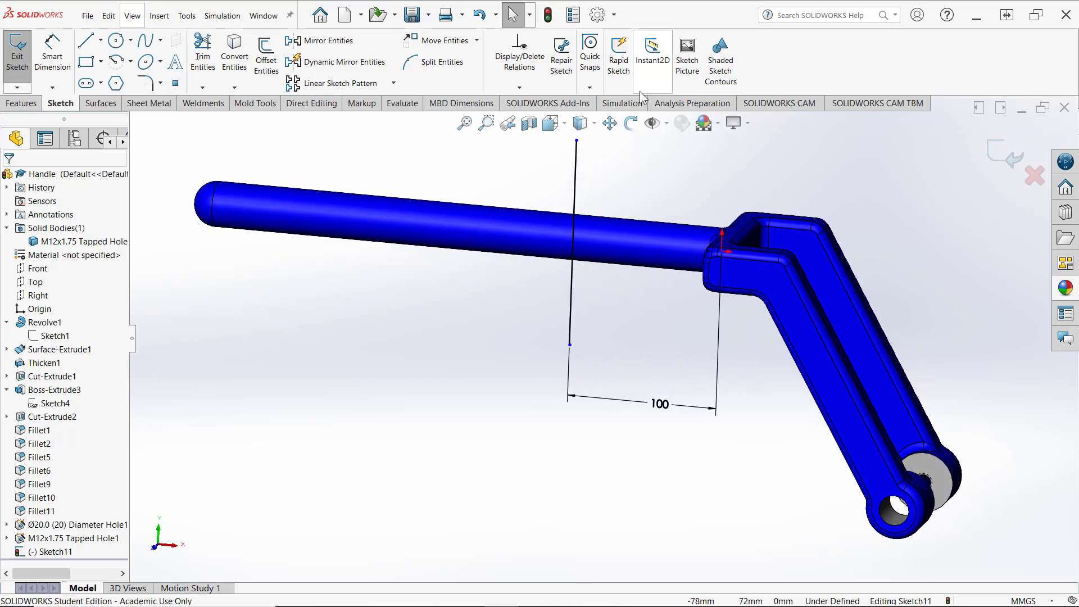
# Split the rod's cylindrical face with a projection Split Line from the current sketch
pyautogui.click(23, 104)
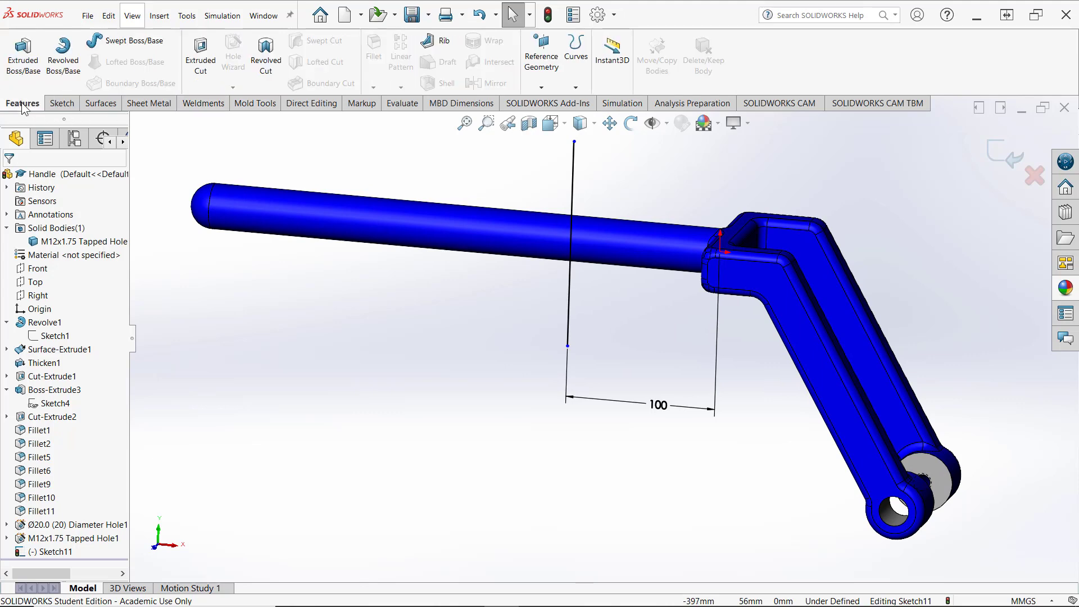
pyautogui.click(576, 88)
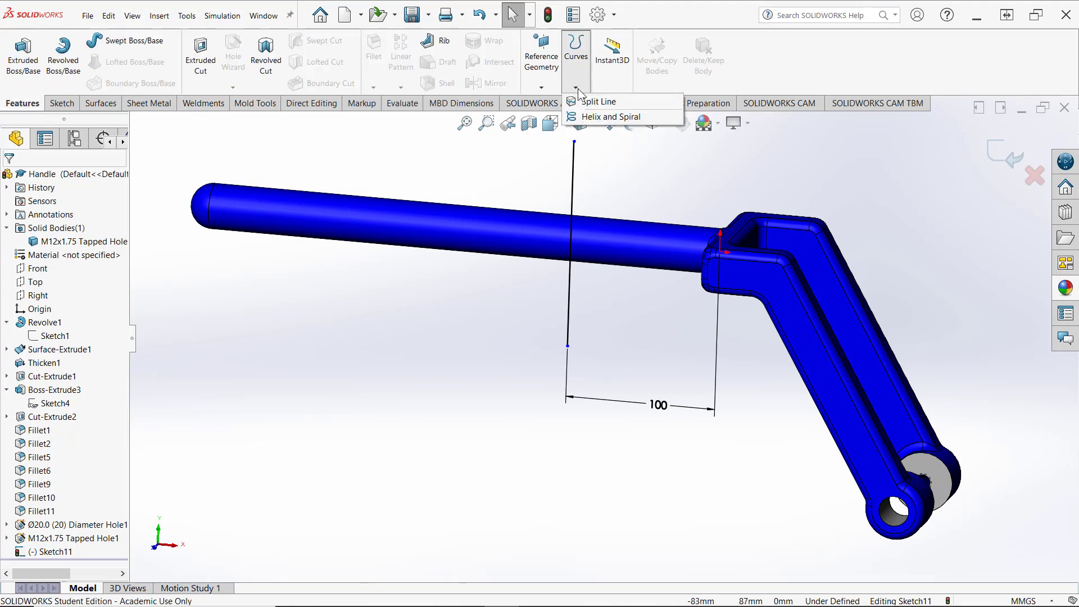
pyautogui.click(598, 102)
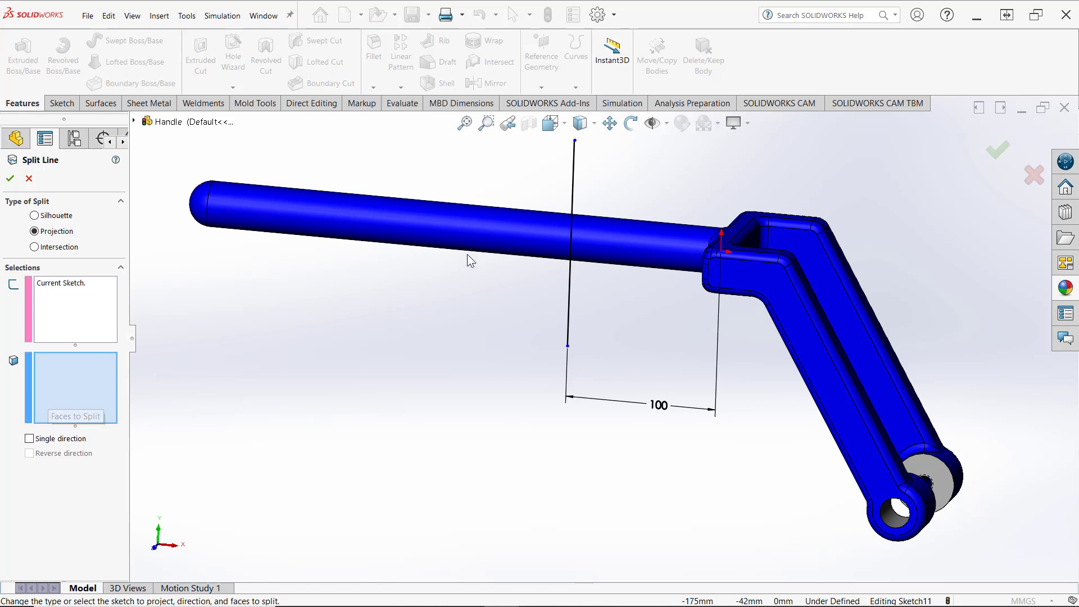
pyautogui.click(481, 233)
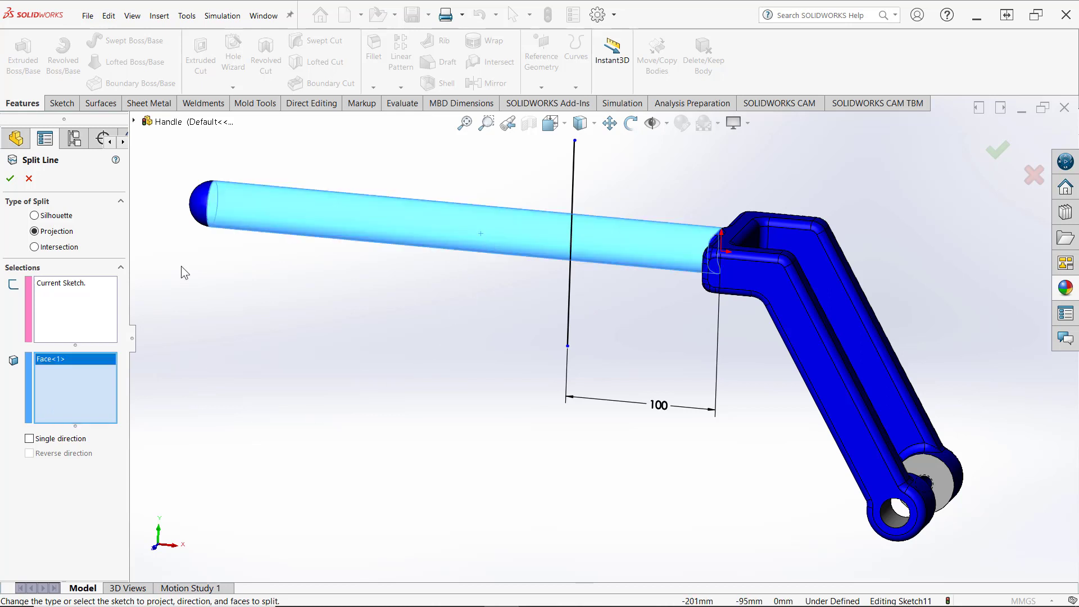
pyautogui.click(10, 179)
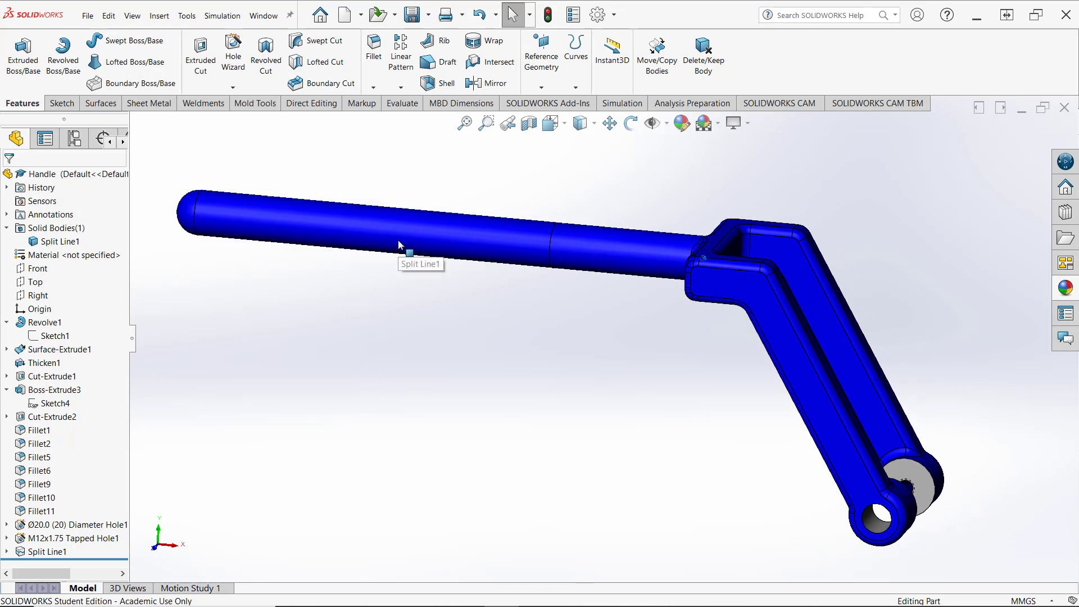
# Apply a face-level light grey colour from the standard swatches to the rod's outer split face and its rounded end
pyautogui.rightClick(398, 241)
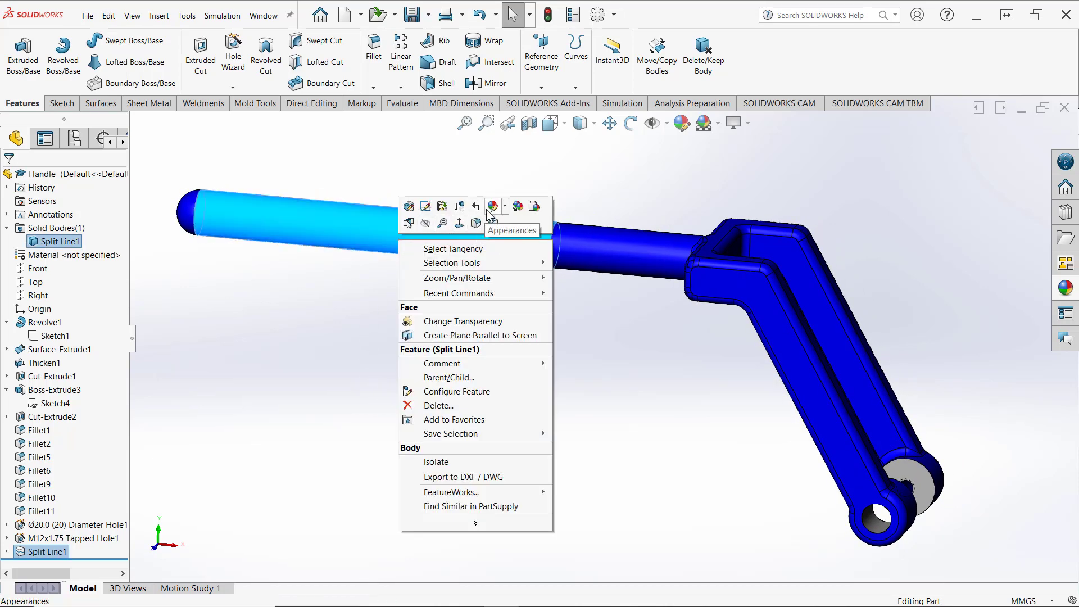
pyautogui.click(505, 207)
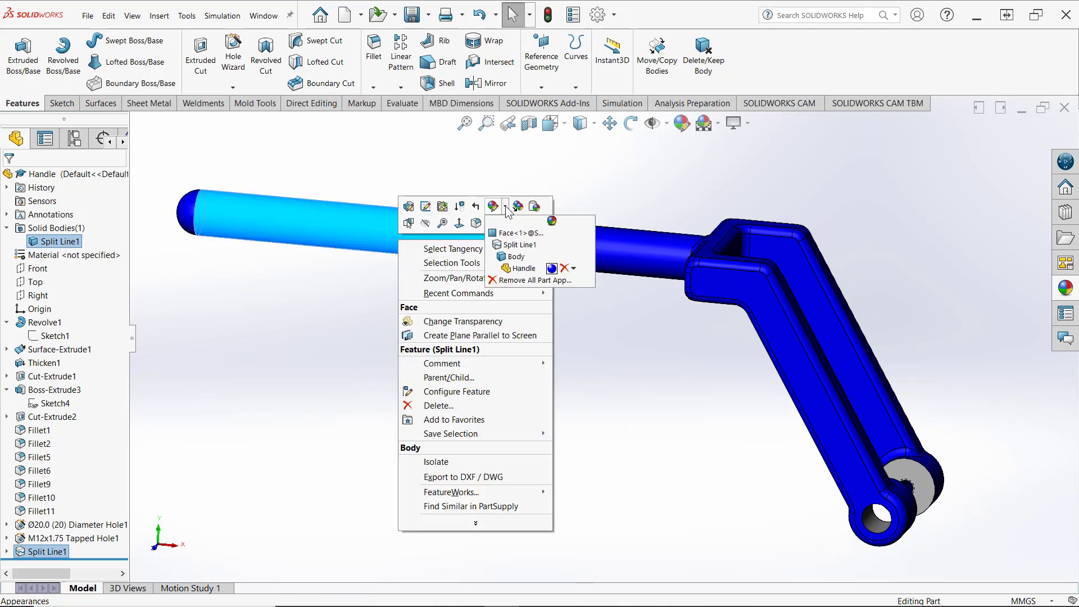
pyautogui.click(509, 234)
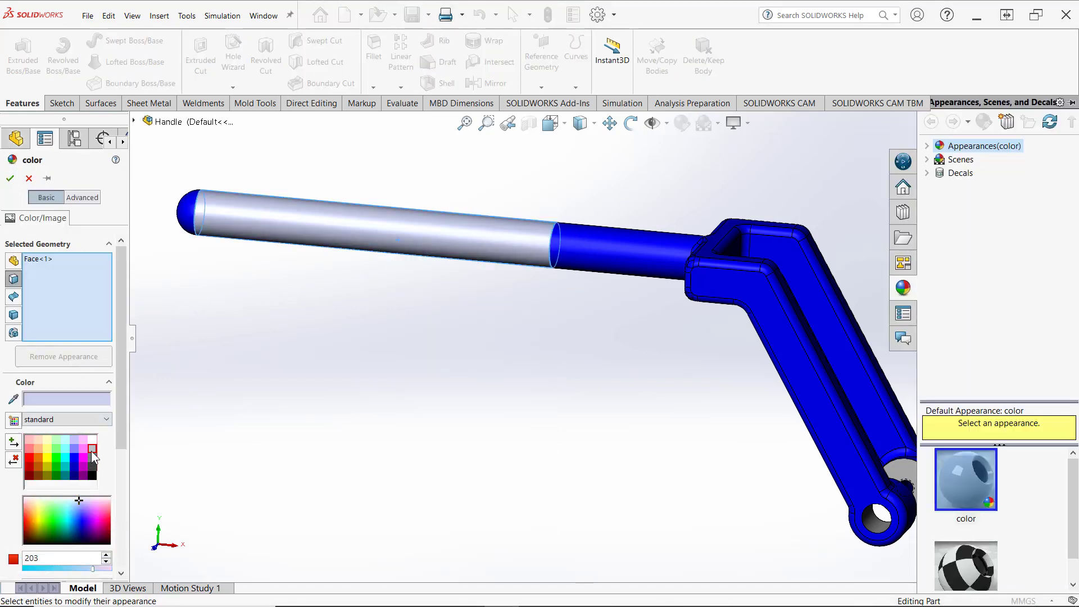
pyautogui.click(92, 450)
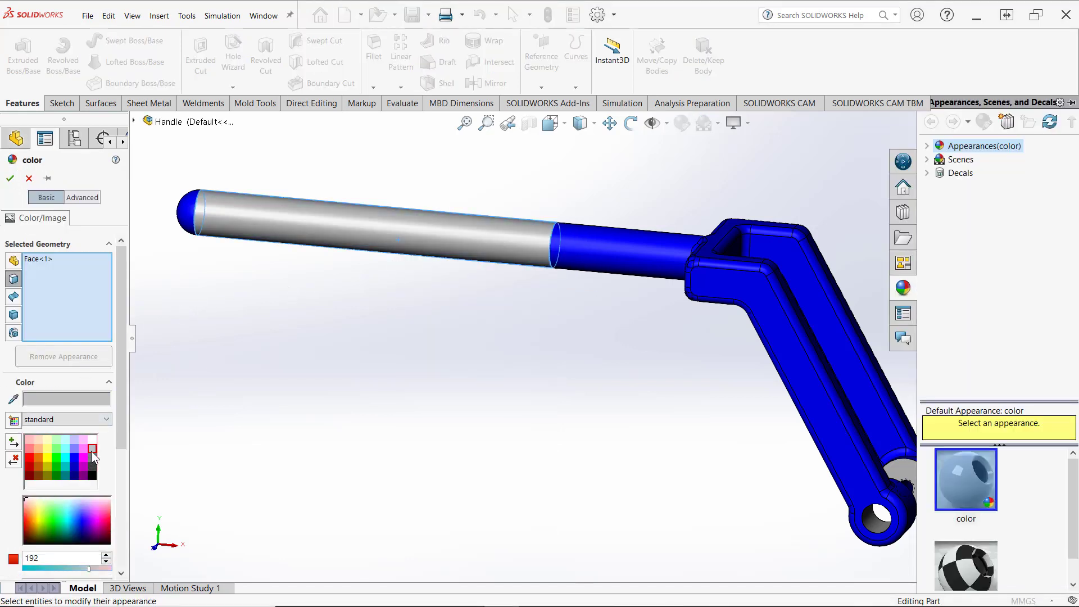
pyautogui.click(185, 219)
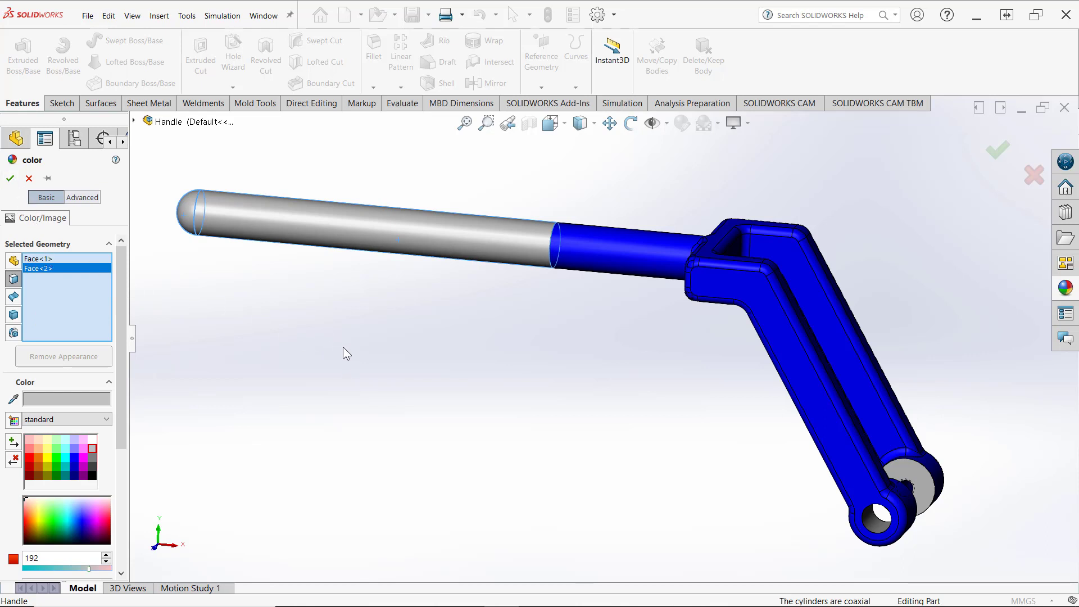
pyautogui.click(11, 181)
pyautogui.click(422, 409)
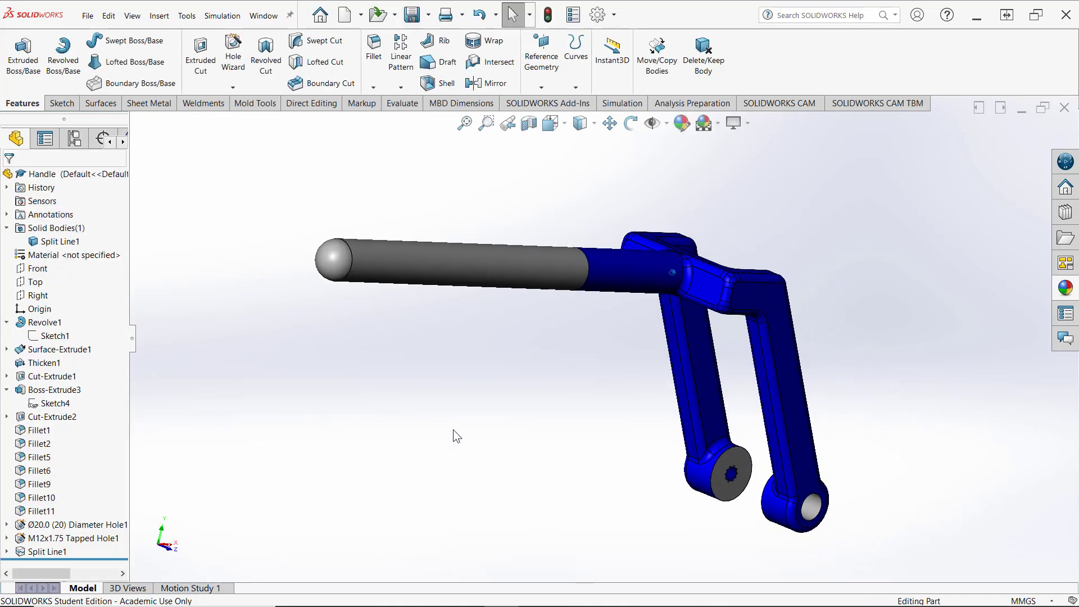